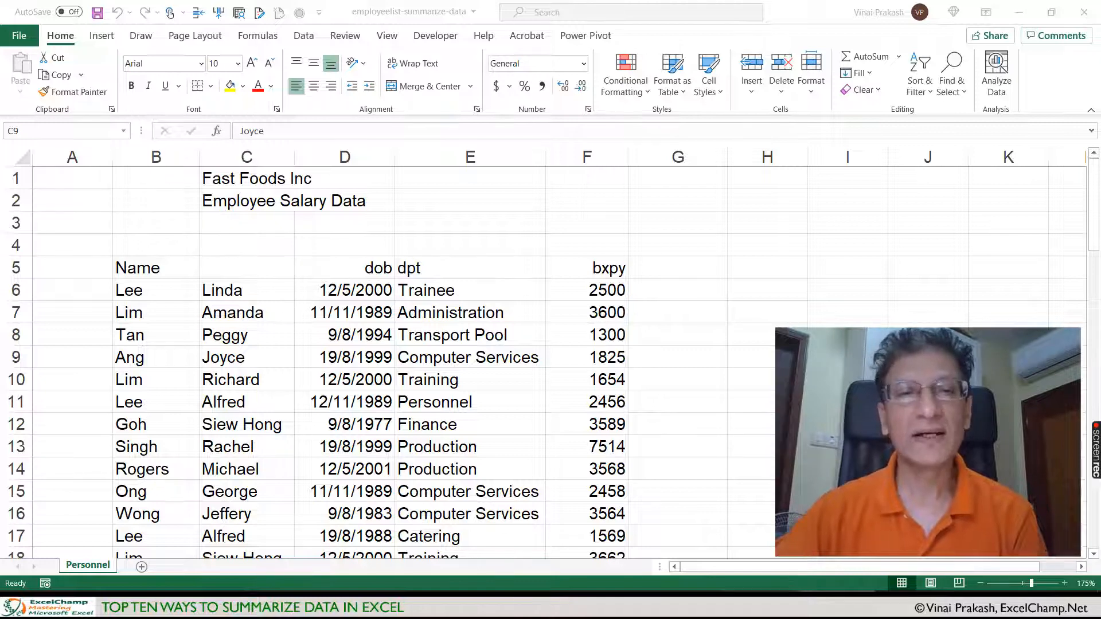
Step: Look through the employee salary records from the first row to the last
click(270, 382)
scroll(286, 369, down, 5)
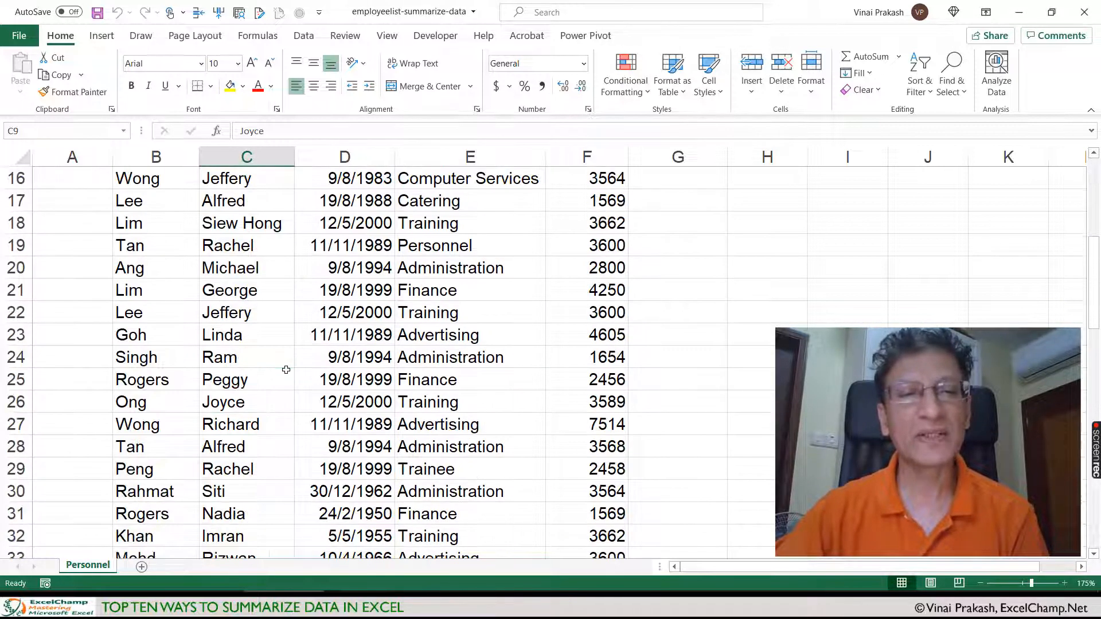
scroll(286, 370, down, 5)
scroll(375, 382, down, 12)
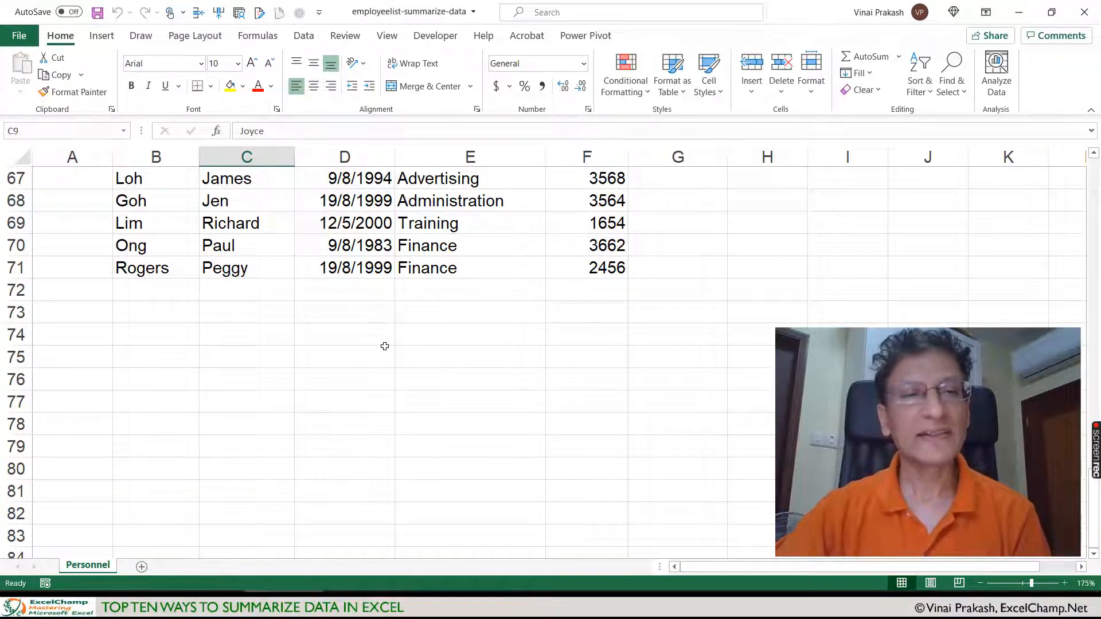
scroll(385, 345, up, 4)
scroll(385, 345, down, 3)
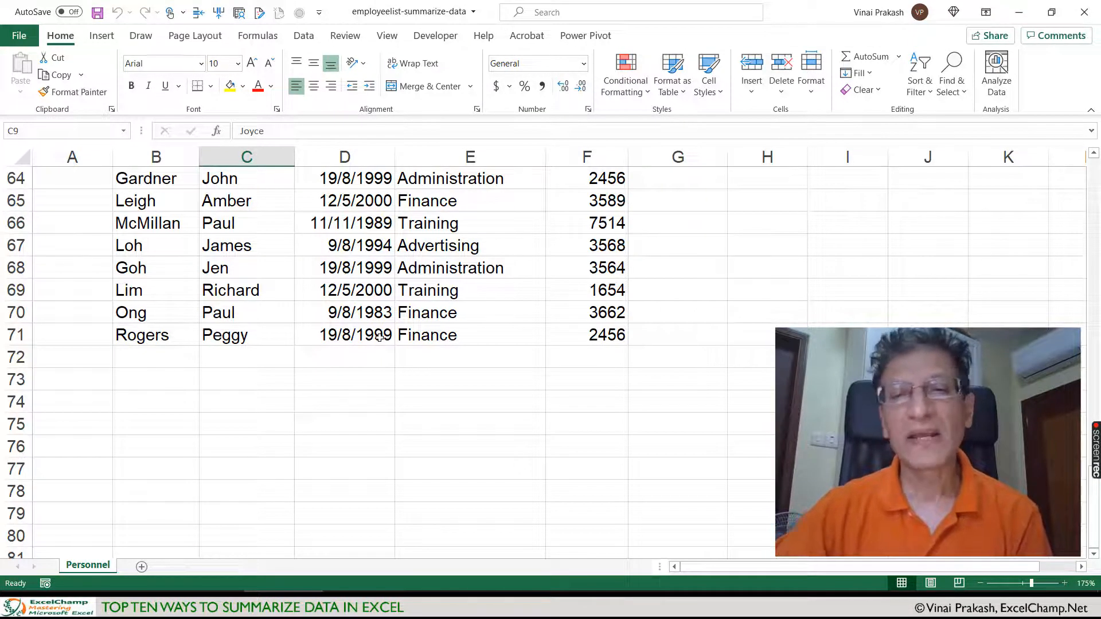
scroll(379, 338, up, 7)
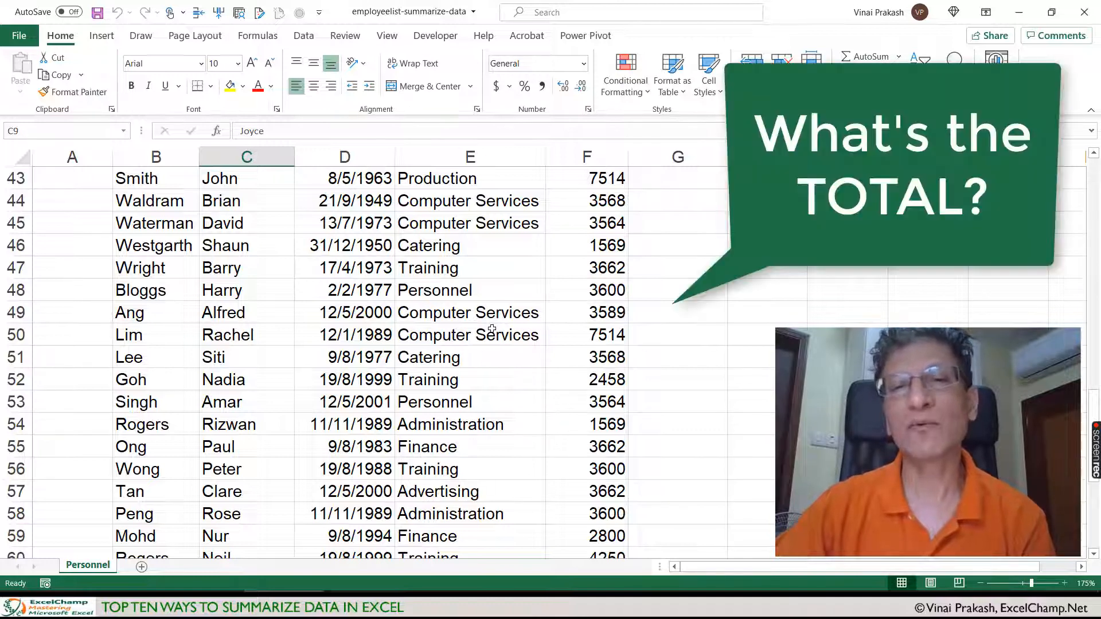
scroll(492, 328, up, 14)
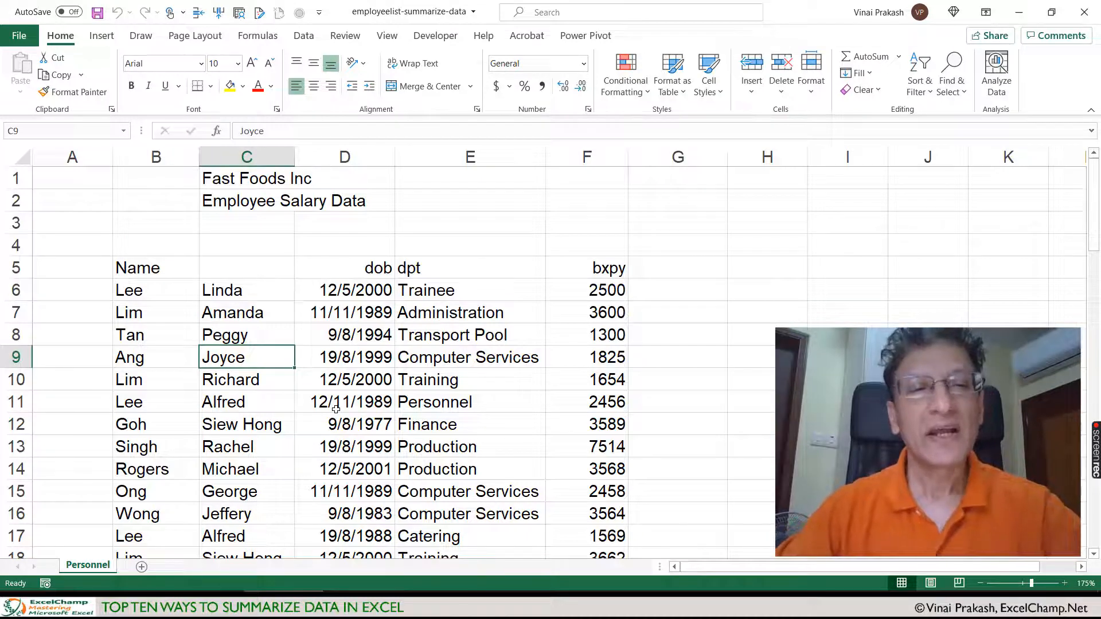
Step: Examine the column headings in row 5 against the data beneath them, including the name columns
click(236, 269)
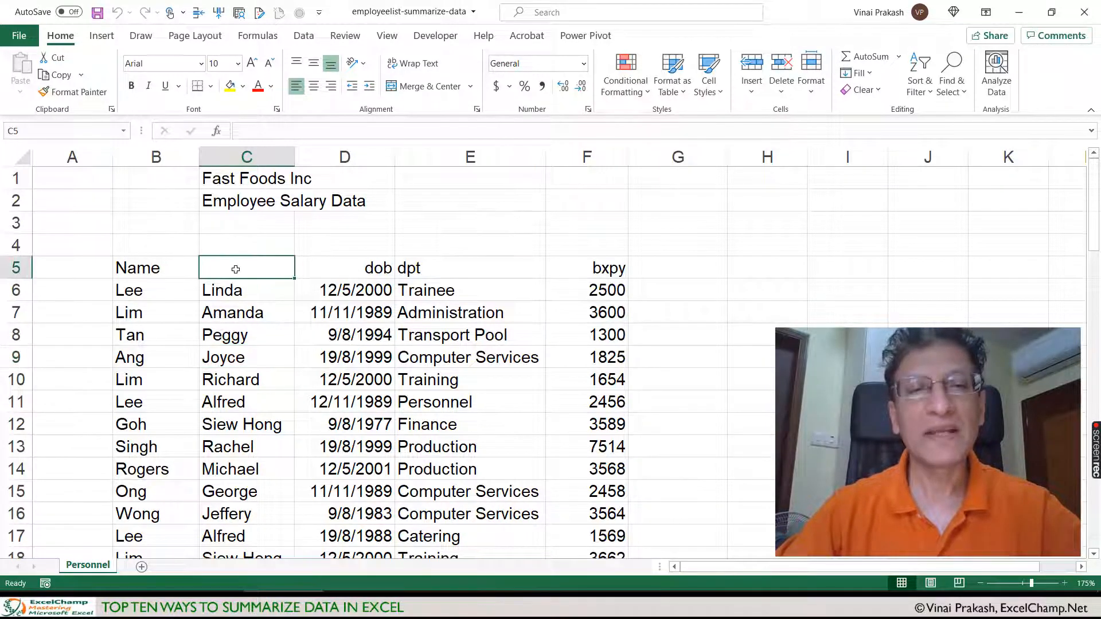
click(344, 274)
click(436, 274)
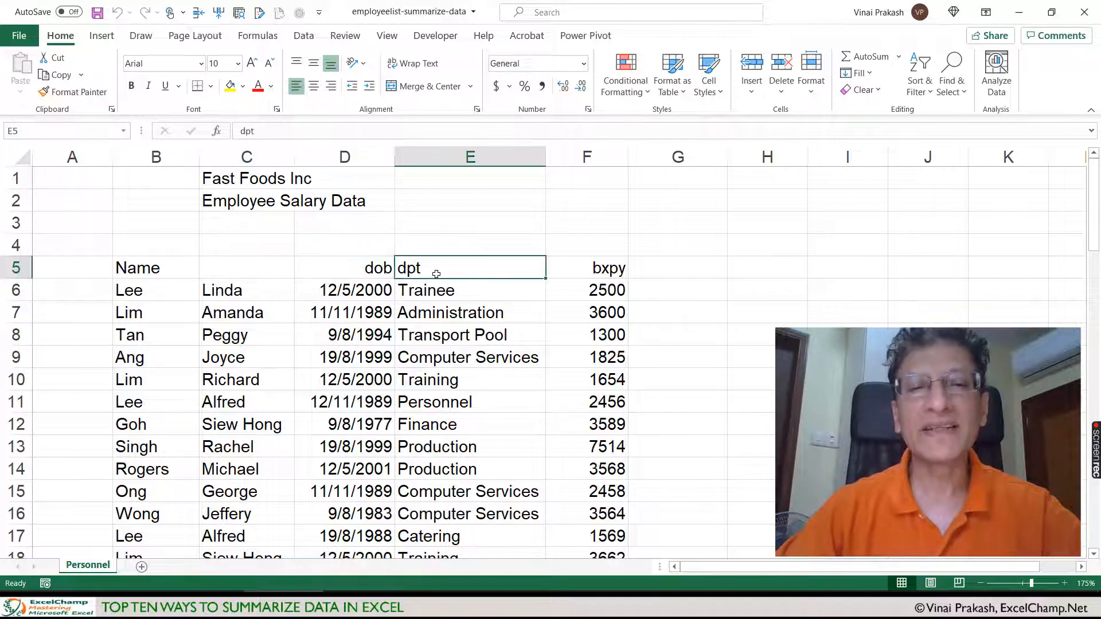
click(563, 269)
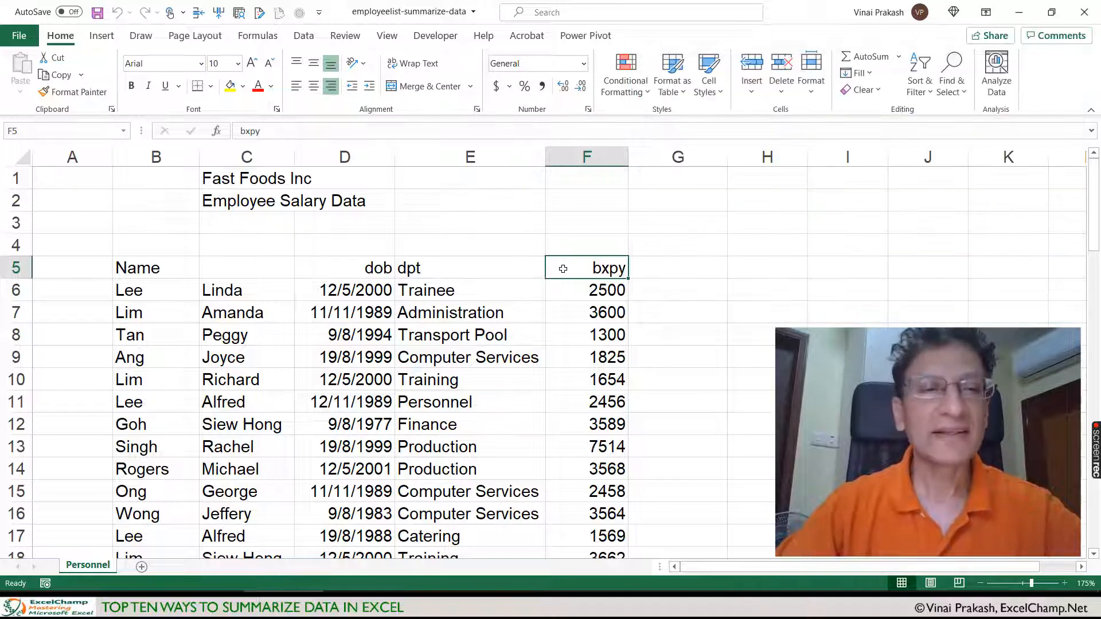
click(155, 270)
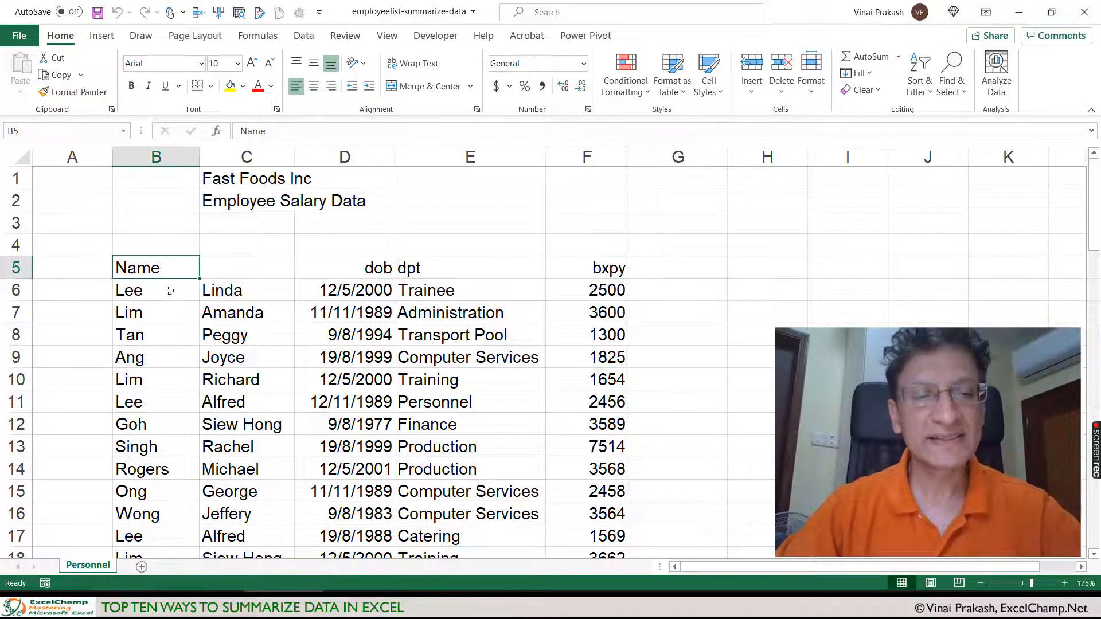
scroll(183, 349, down, 6)
scroll(183, 350, up, 6)
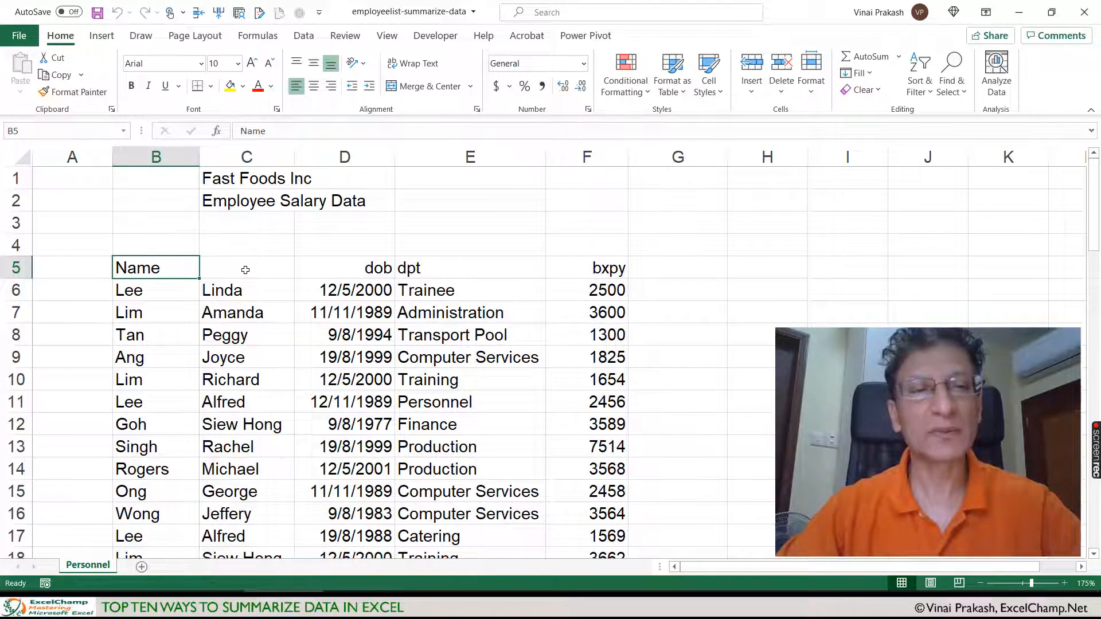
Step: Set the headings of the two name columns to Last_Name in B5 and First_Name in C5
click(246, 269)
click(161, 268)
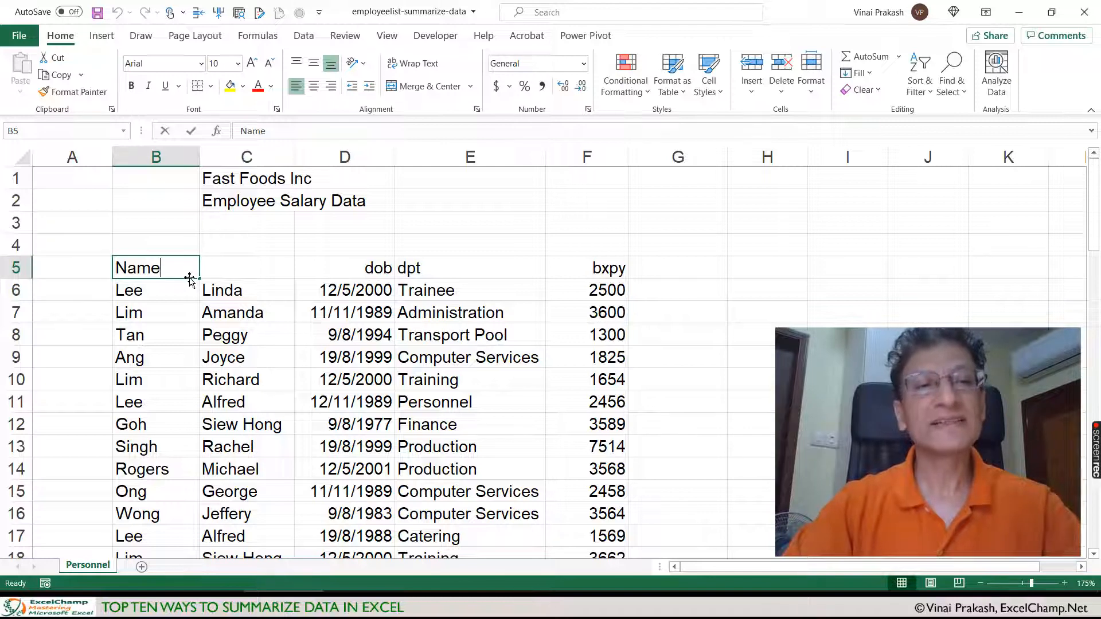
text(Last)
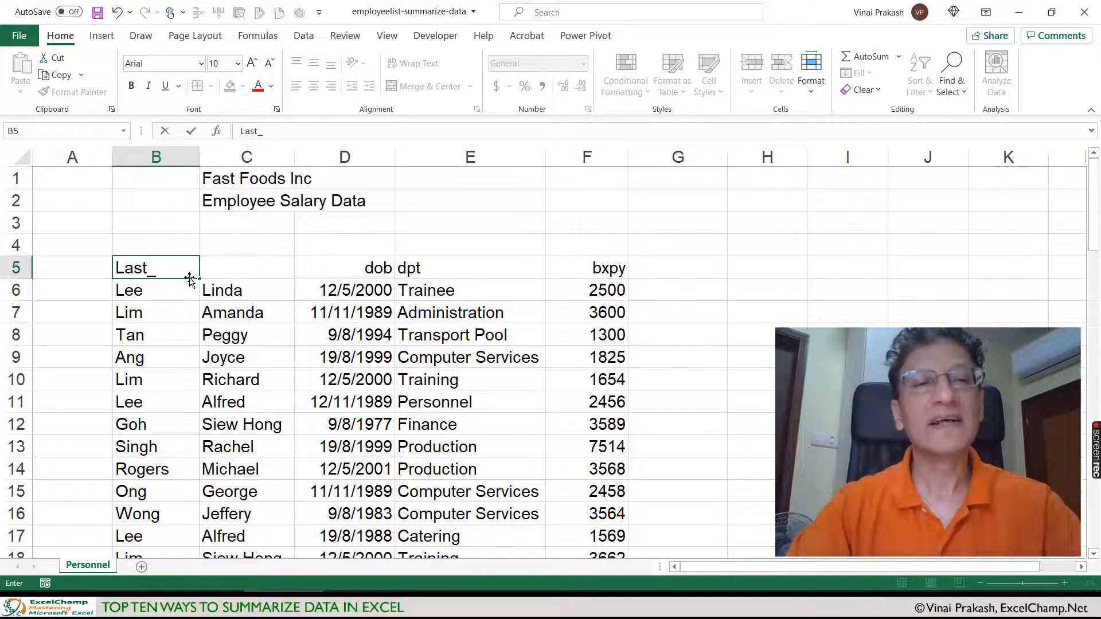
text(_Name)
key(Tab)
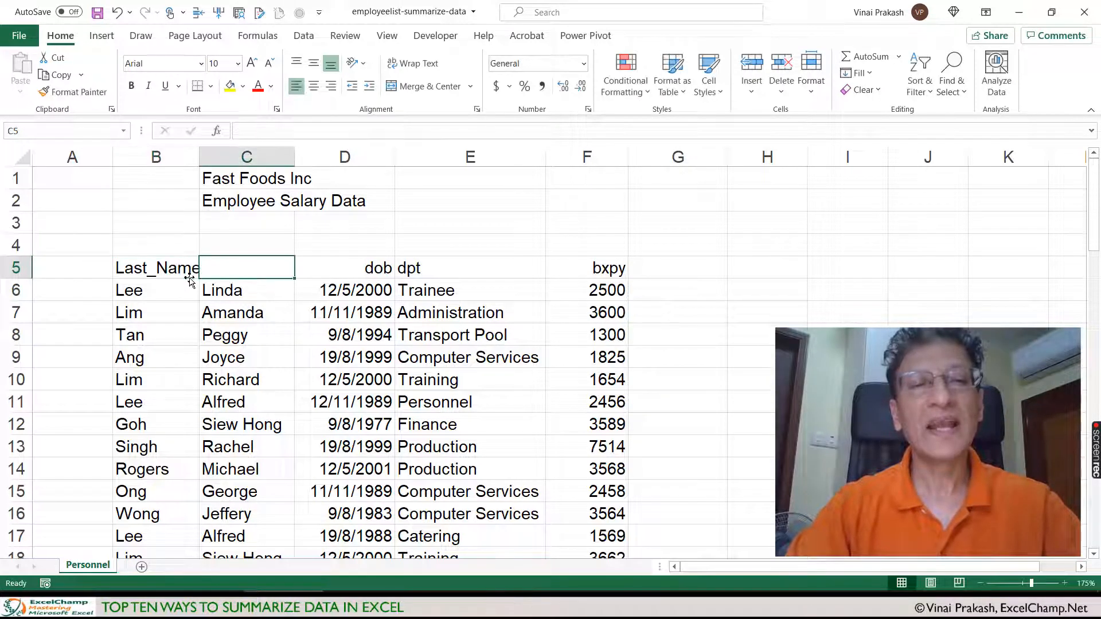
text(First_)
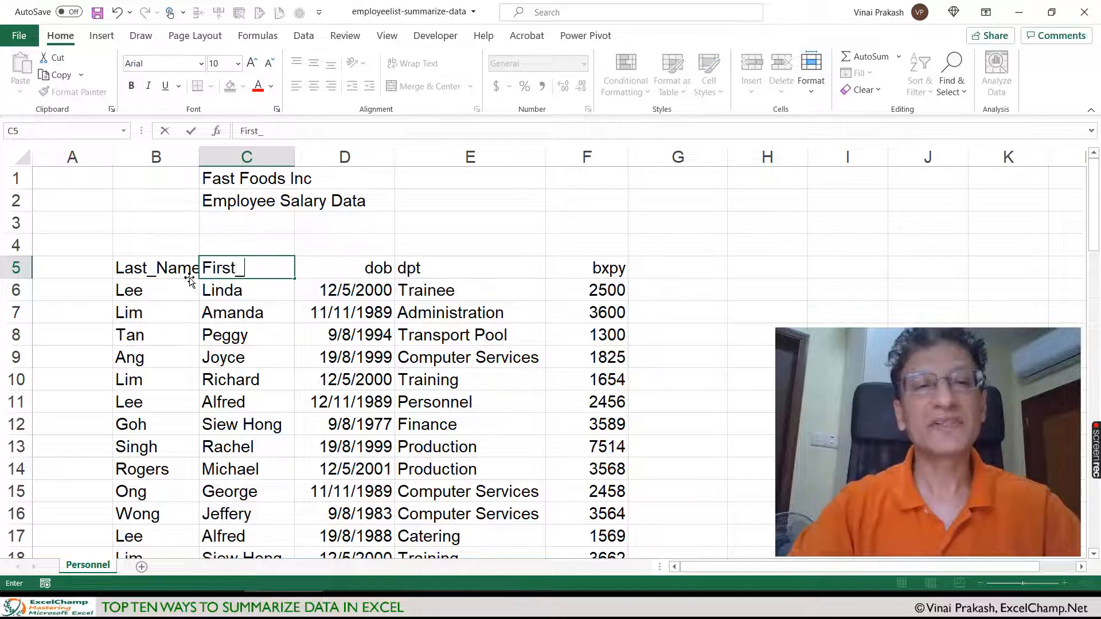
text(Name)
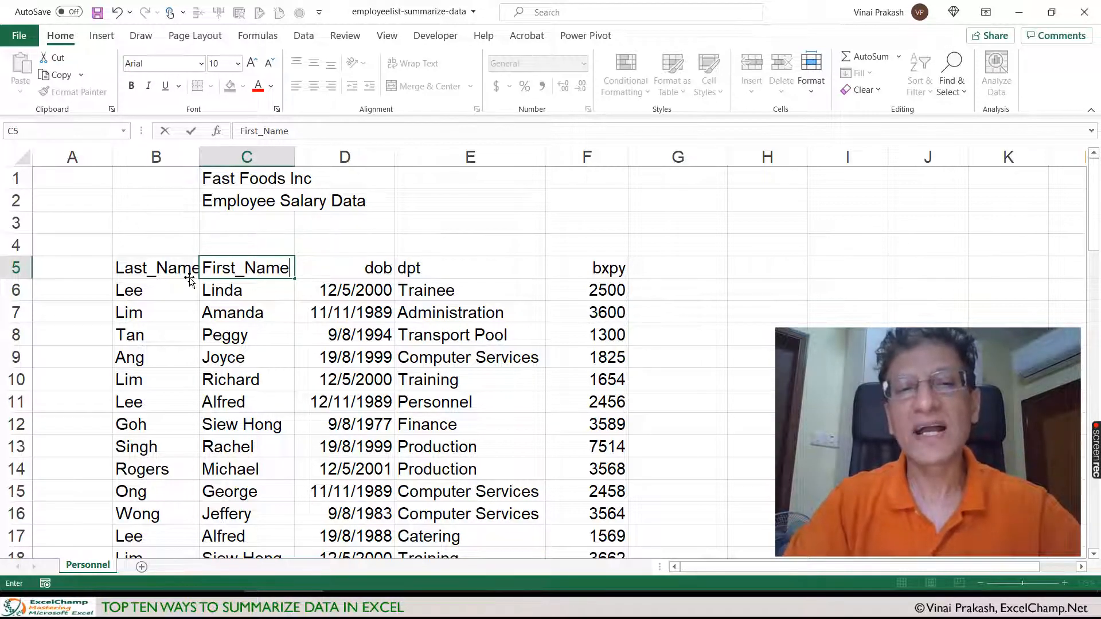
key(Tab)
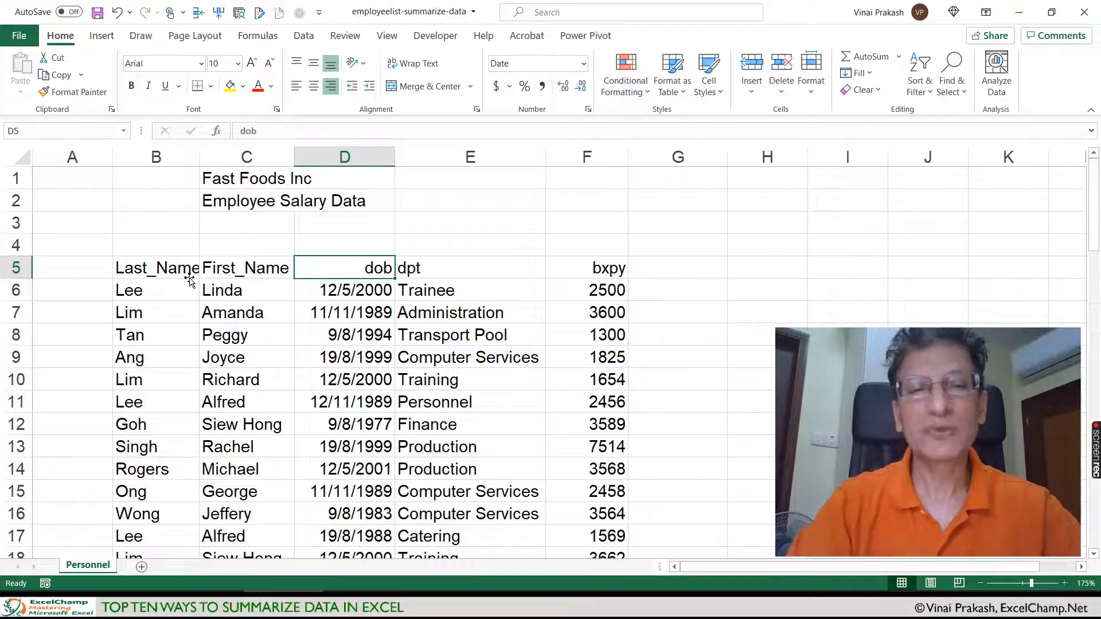
Step: Rename the dob heading in D5 to Date of Birth and the dpt heading in E5 to Department
text(Date o)
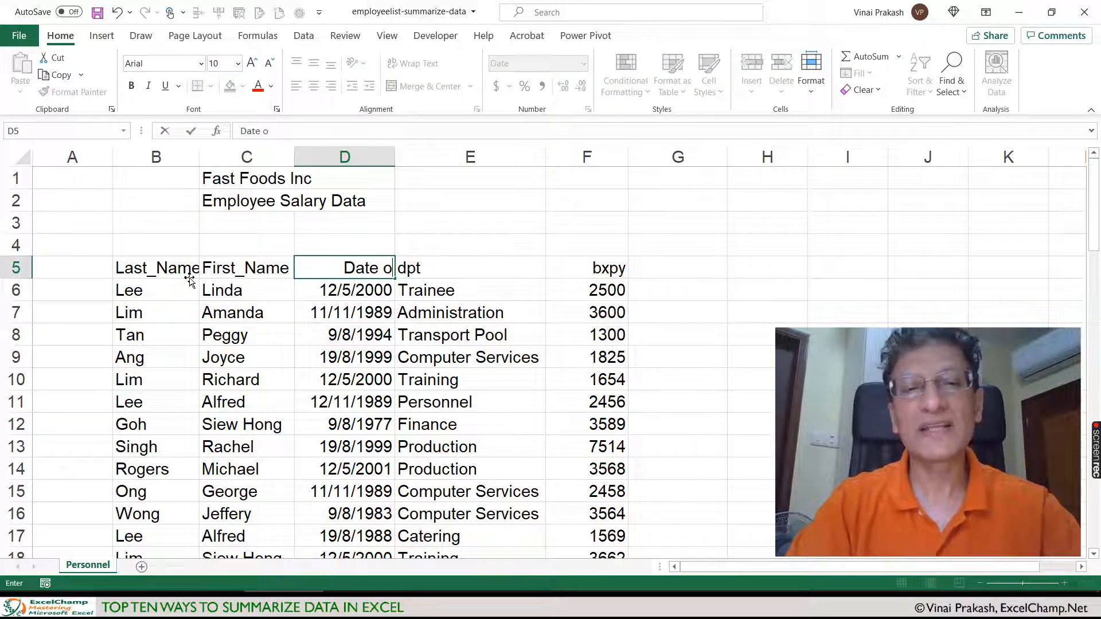
text(f Birth)
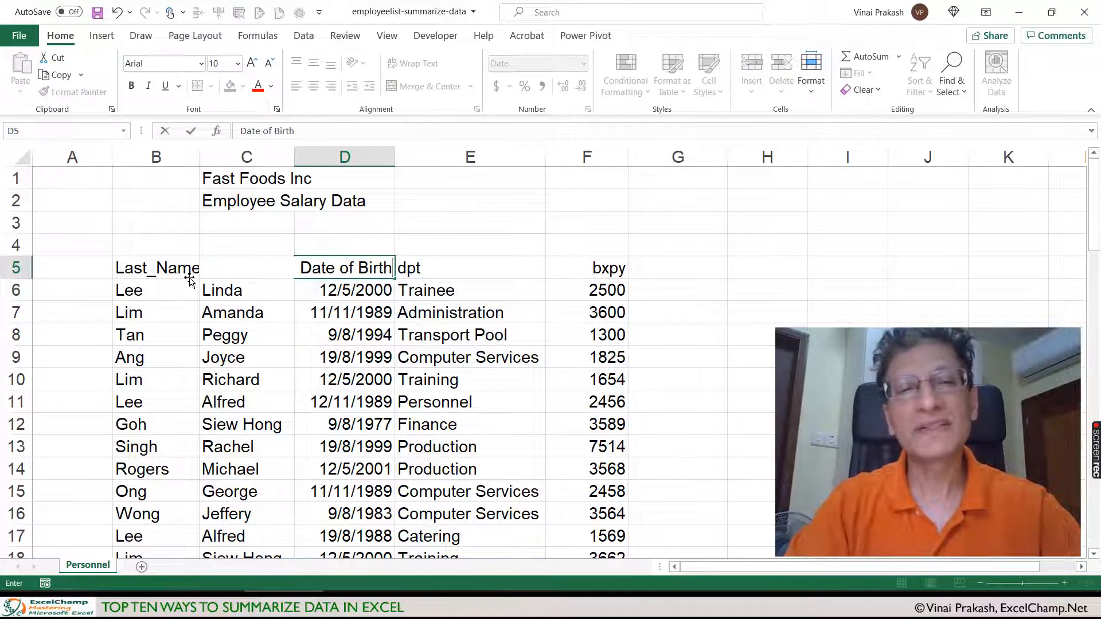
key(Tab)
key(Left)
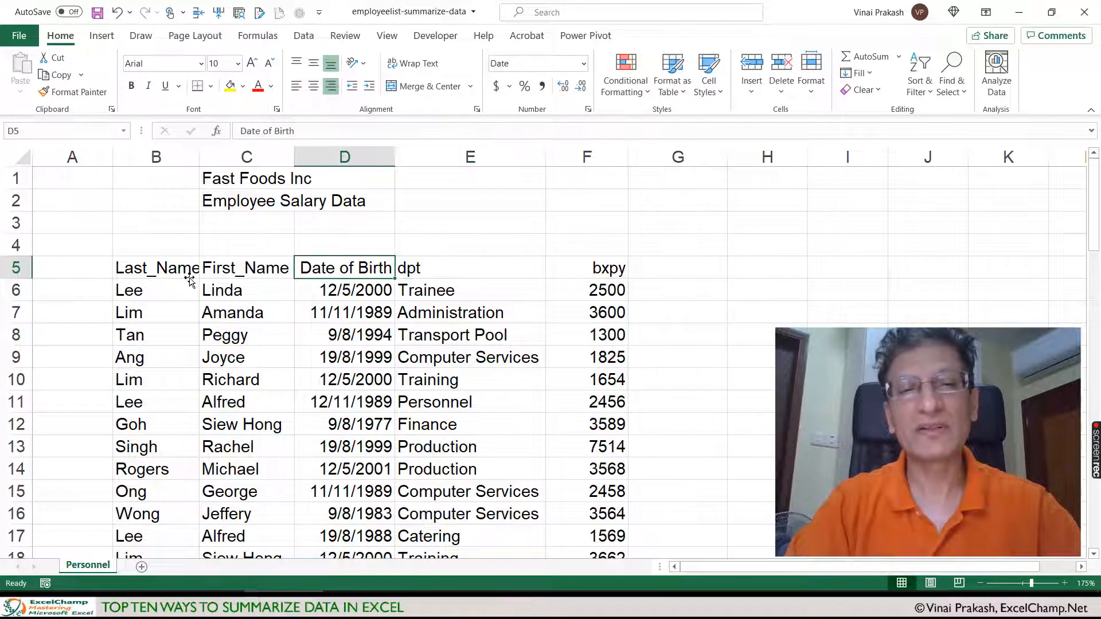
key(Right)
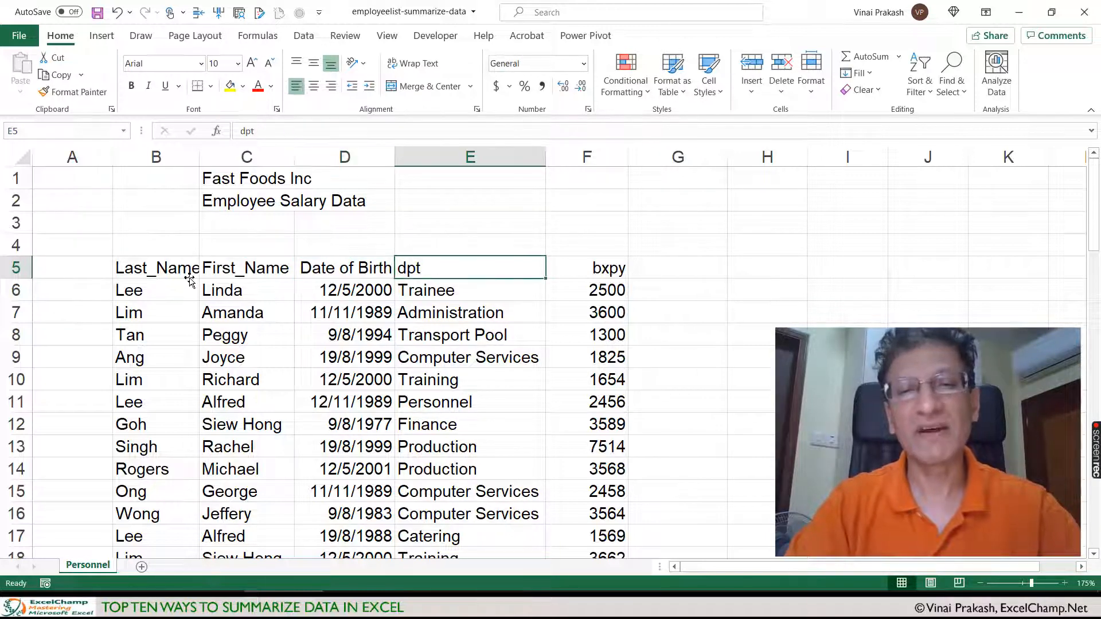
text(Dep)
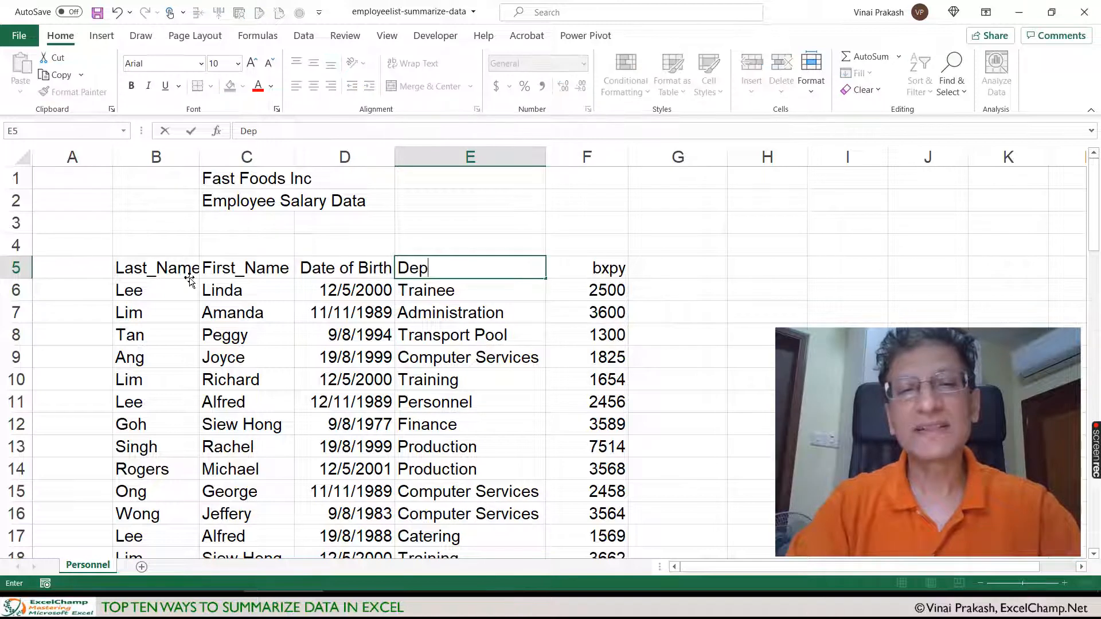
text(artment)
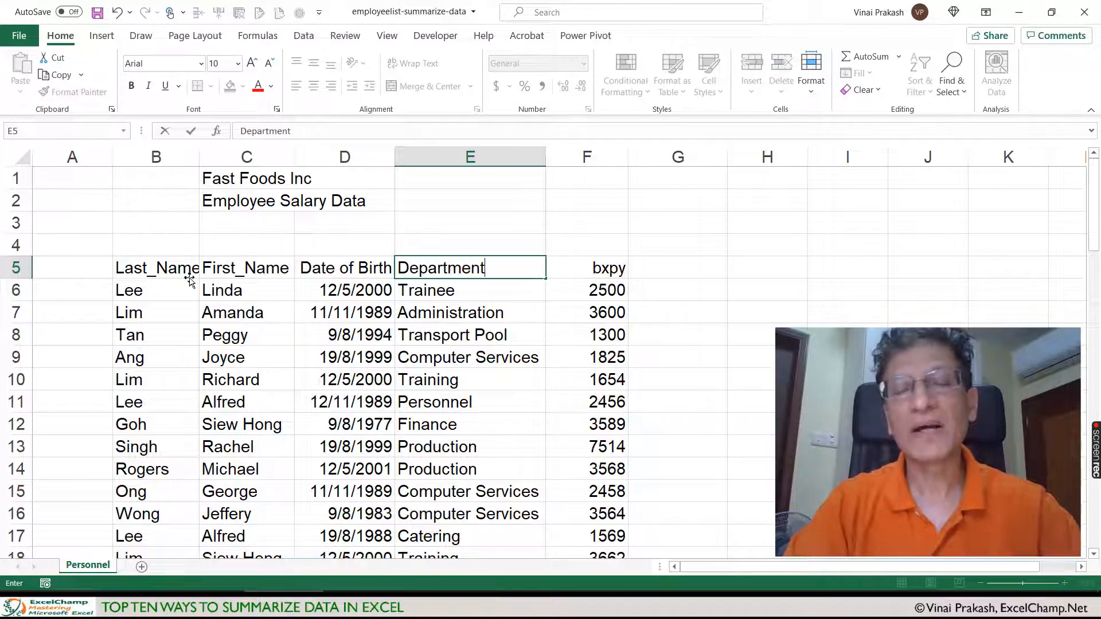
key(Right)
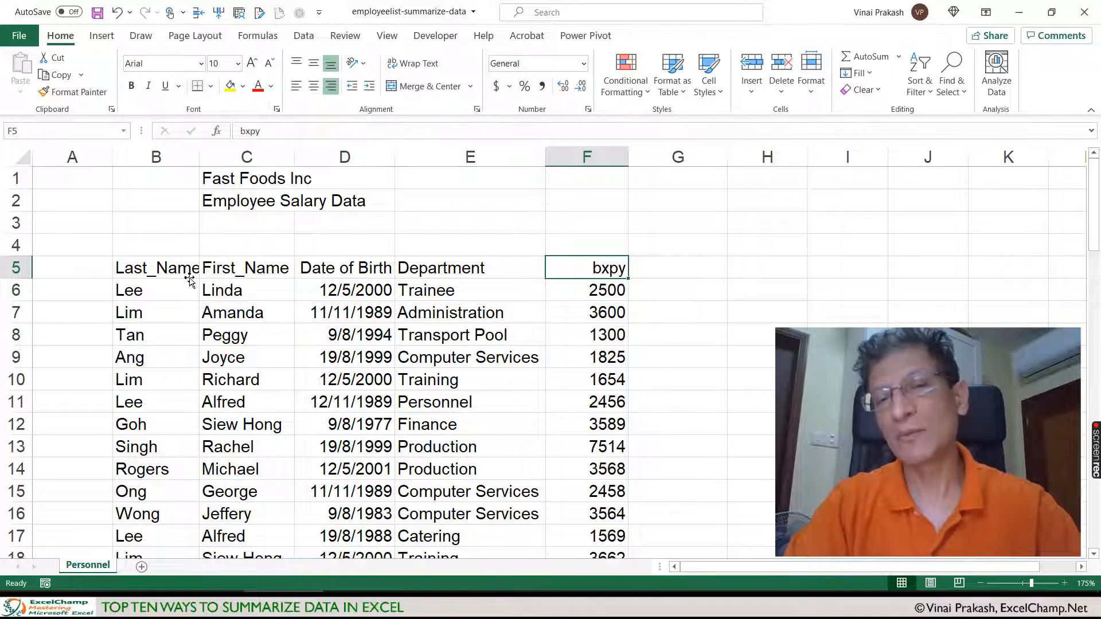
Step: Rename the bxpy heading in F5 to Salary
text(Sale)
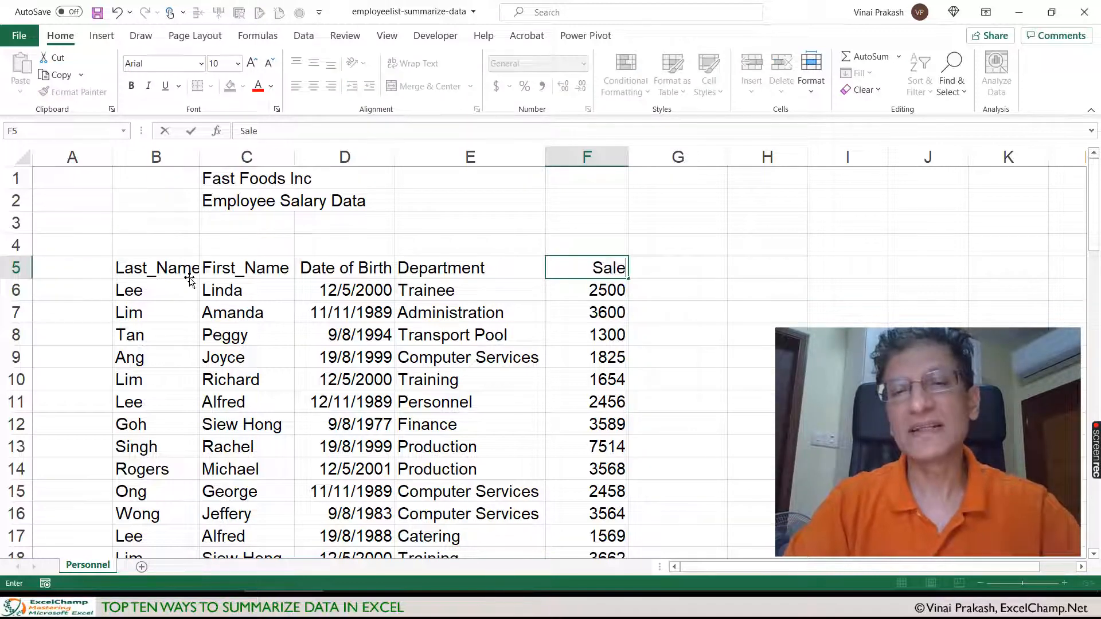
key(BackSpace)
text(ary)
key(Return)
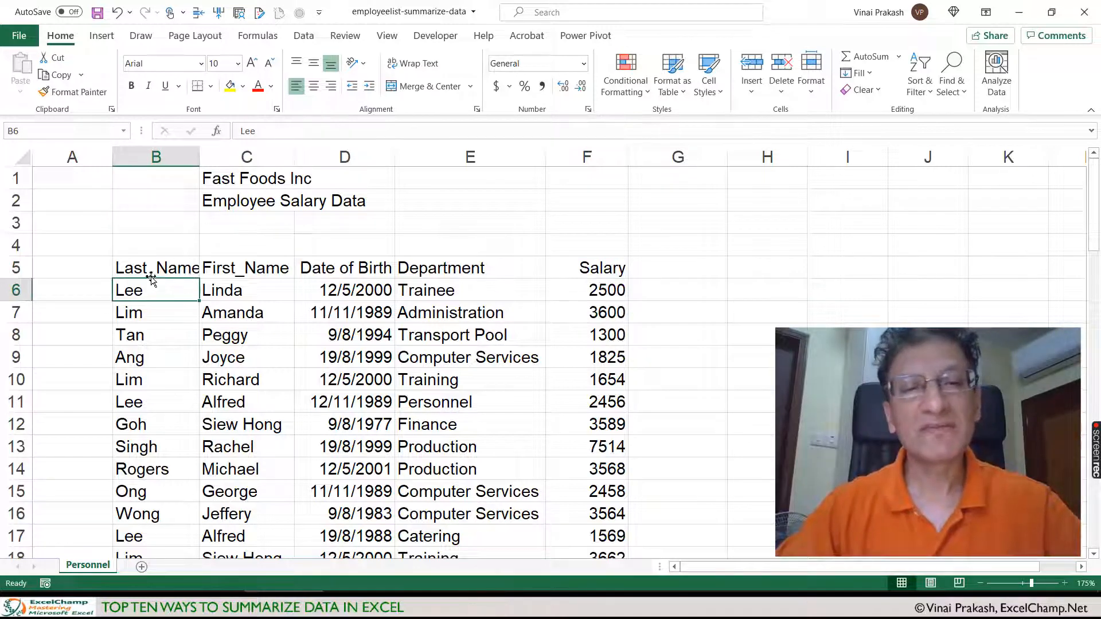
Step: Review the employee list below the renamed headings down to its last record and back up
scroll(308, 372, down, 5)
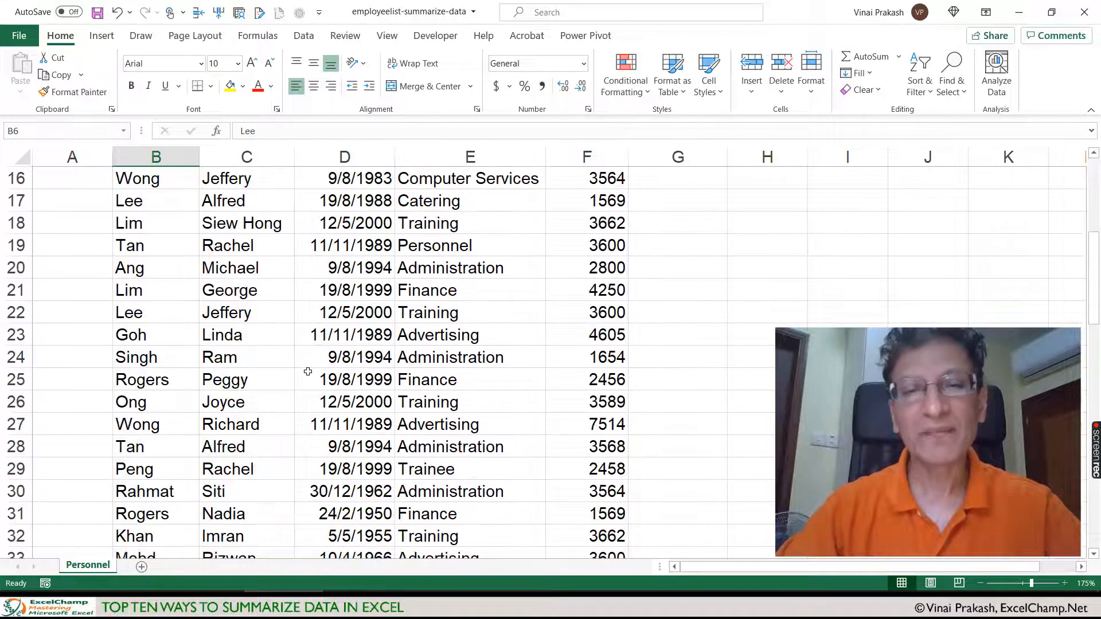
scroll(308, 372, down, 4)
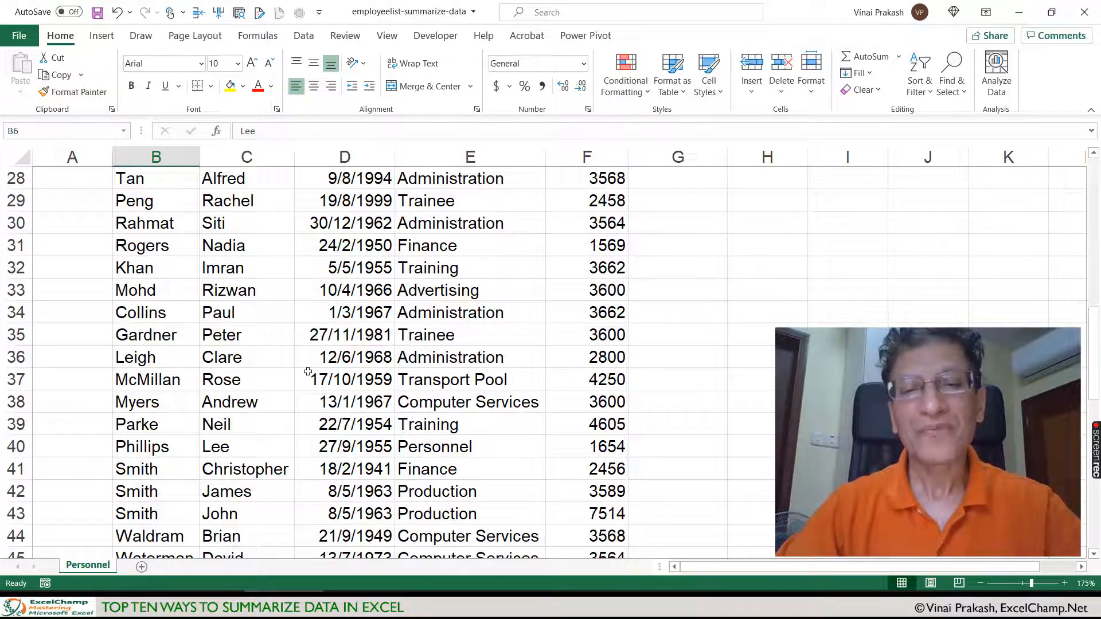
scroll(308, 372, down, 12)
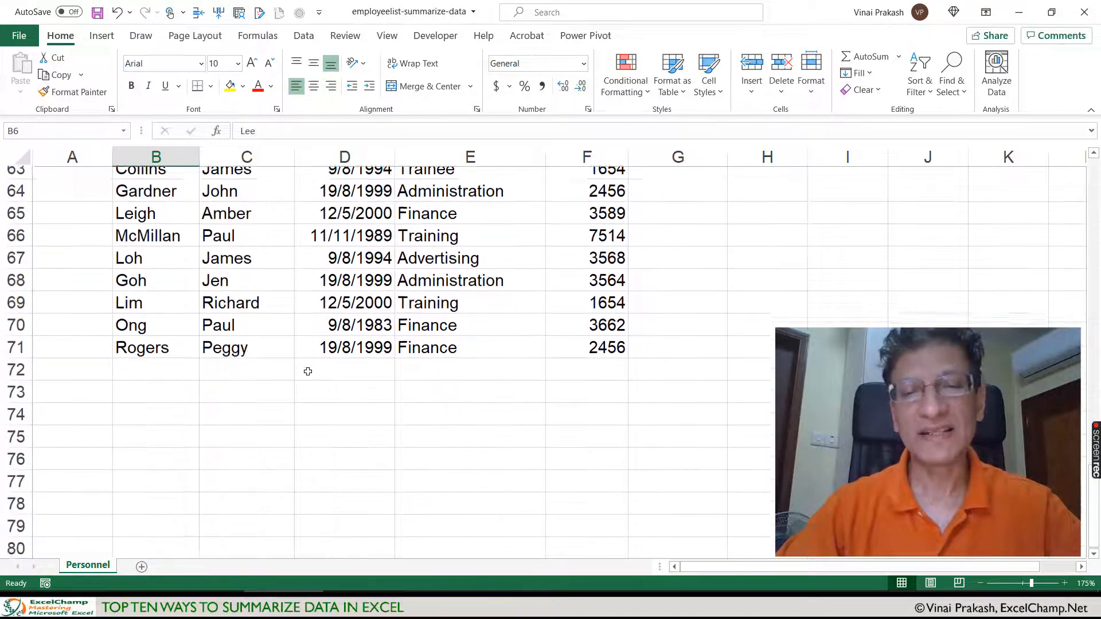
scroll(308, 372, up, 2)
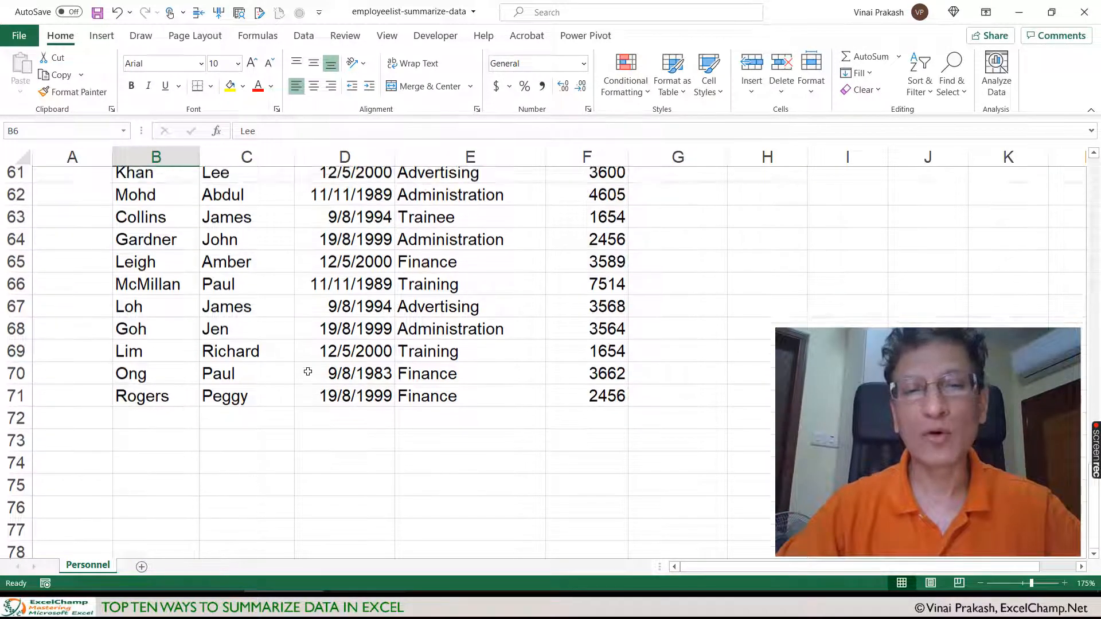
scroll(308, 371, up, 5)
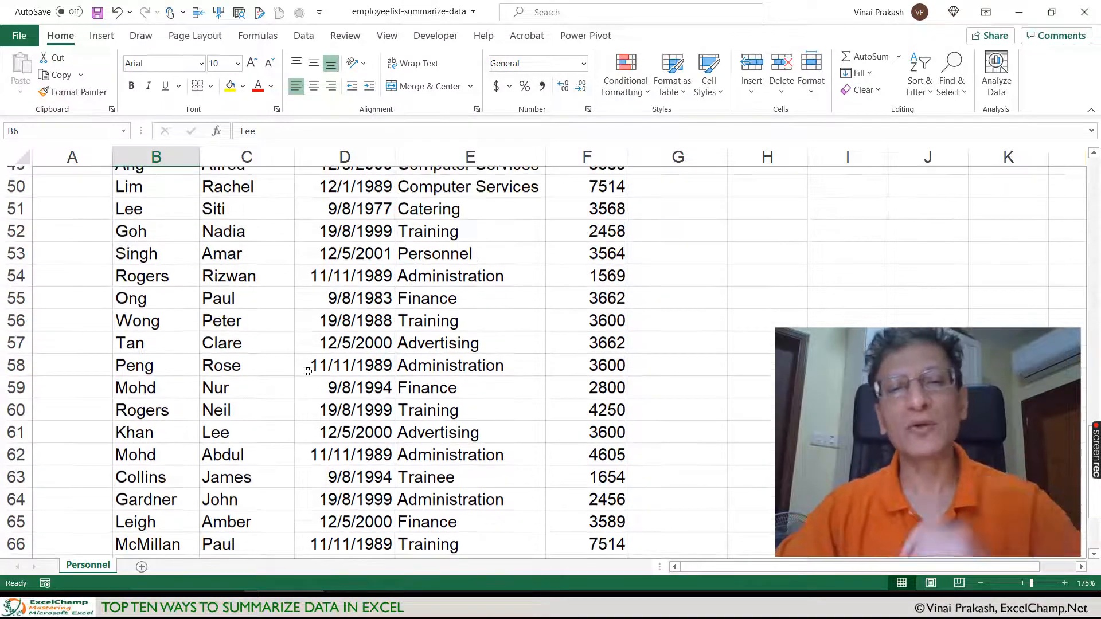
scroll(308, 372, up, 1)
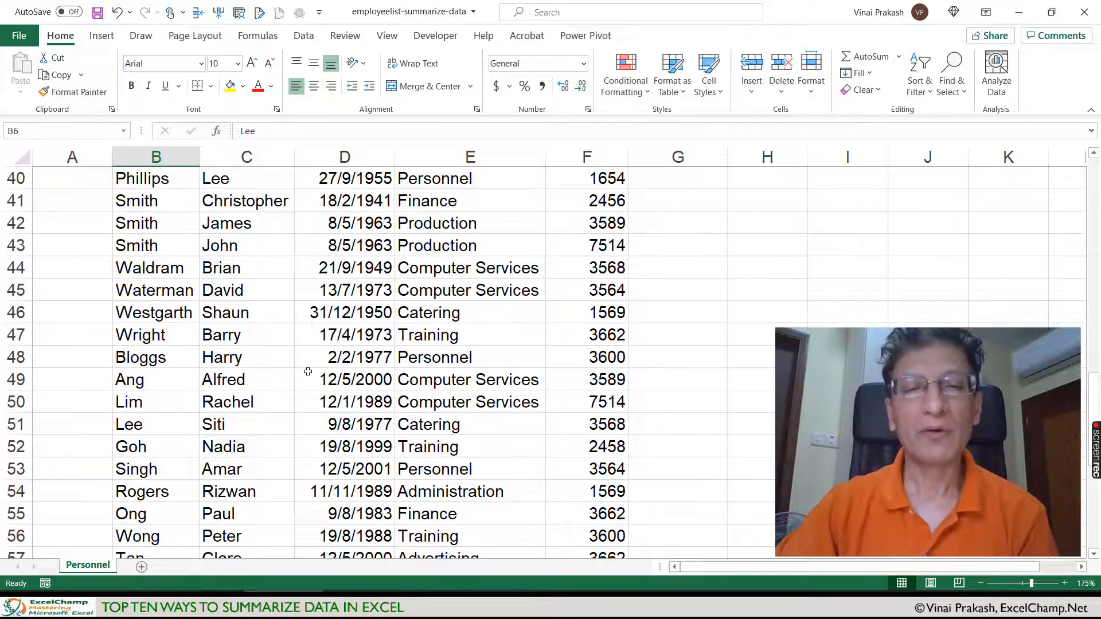
scroll(308, 371, up, 6)
scroll(308, 372, up, 7)
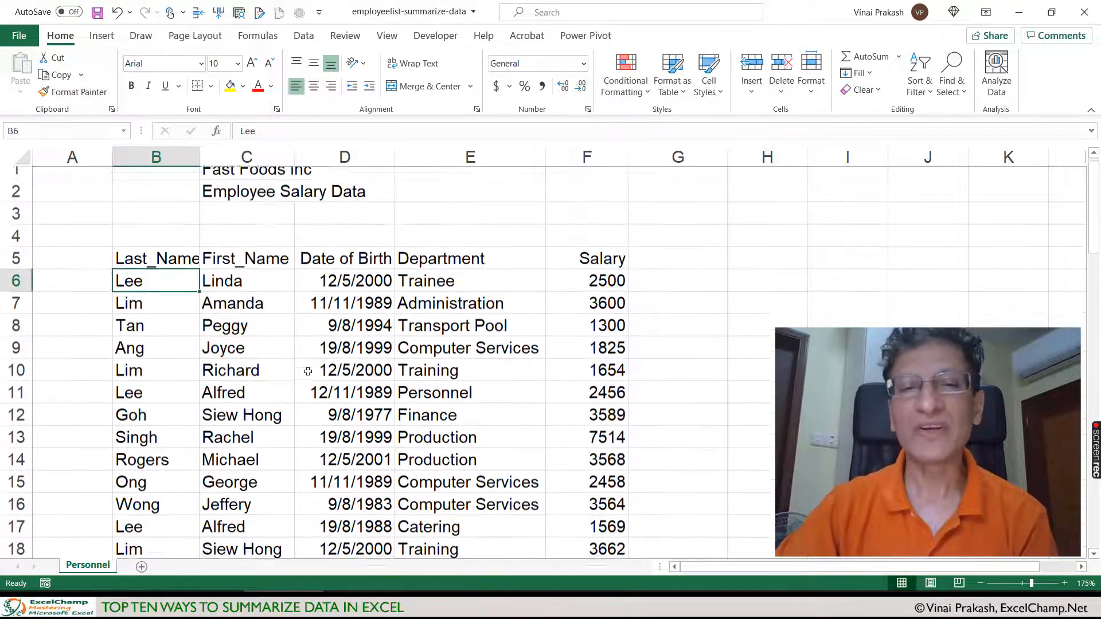
scroll(307, 372, down, 7)
scroll(270, 373, down, 3)
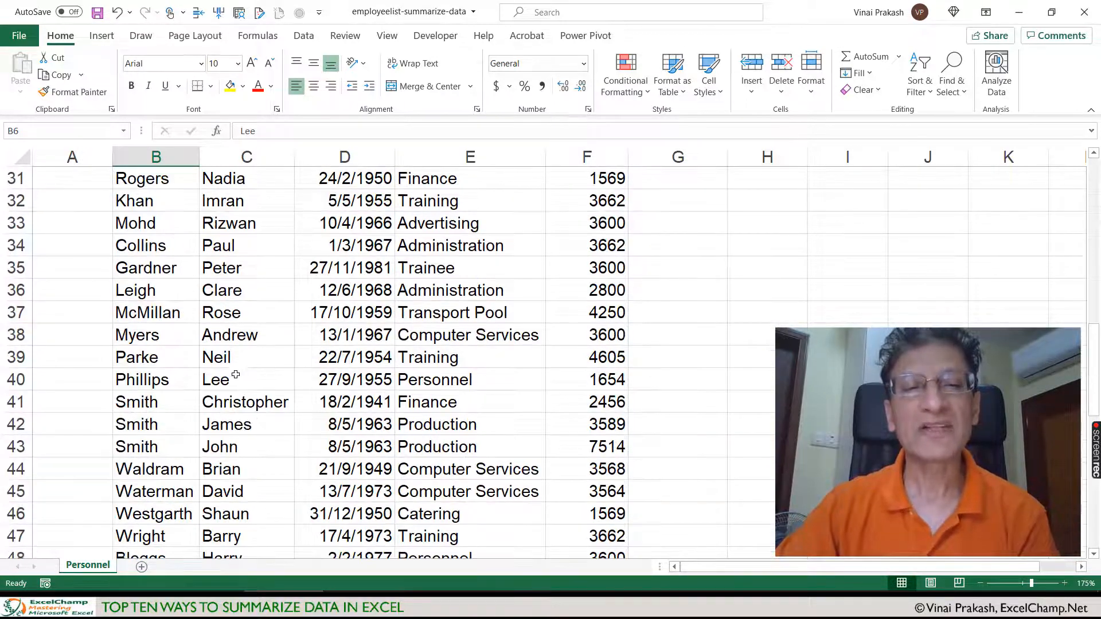
scroll(202, 390, down, 4)
scroll(203, 391, down, 5)
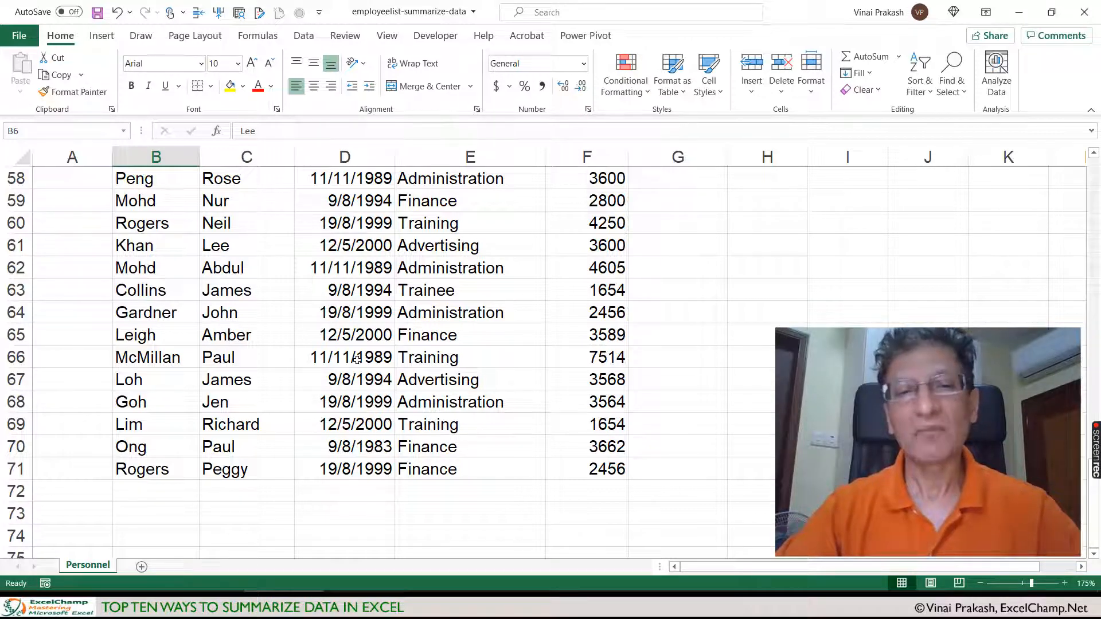
scroll(357, 359, up, 13)
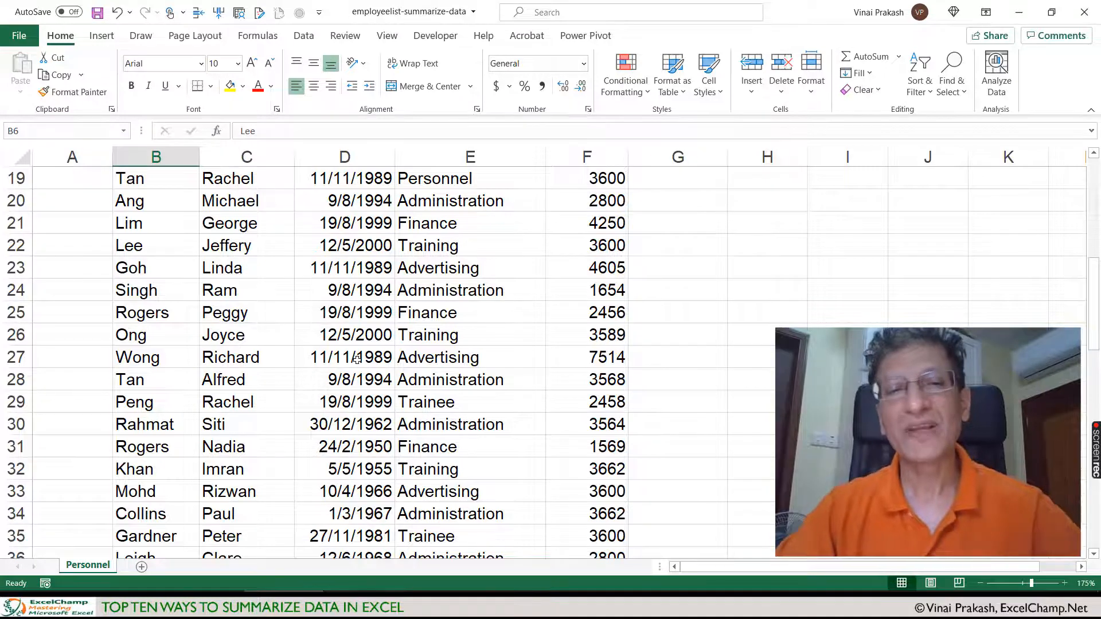
Step: Enter the label Total in E73, below the last record of the employee list
scroll(357, 359, up, 6)
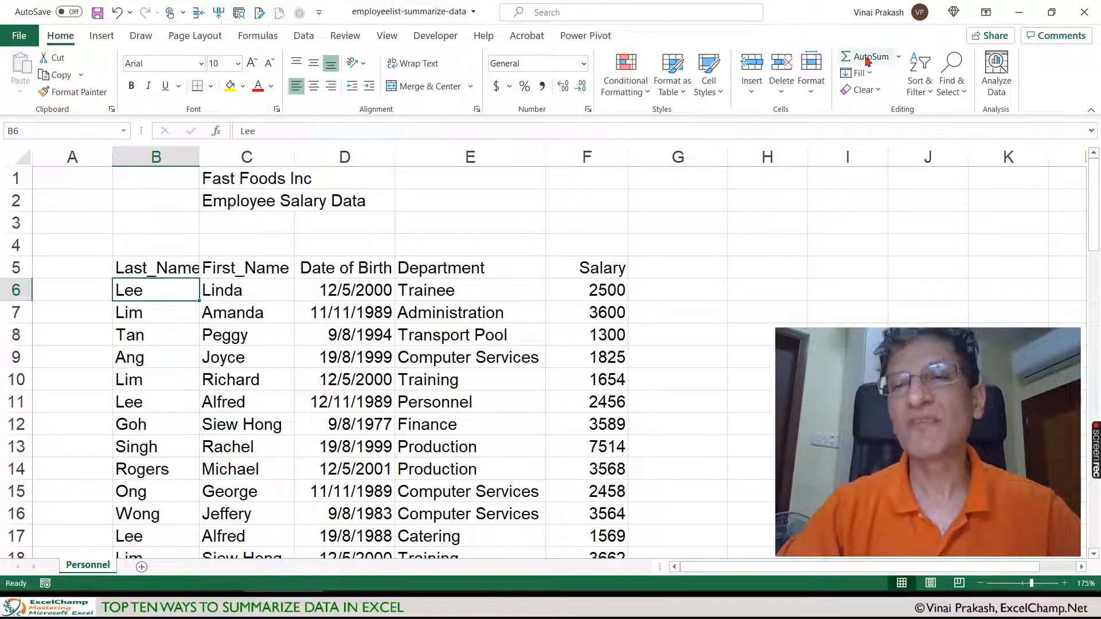
click(607, 291)
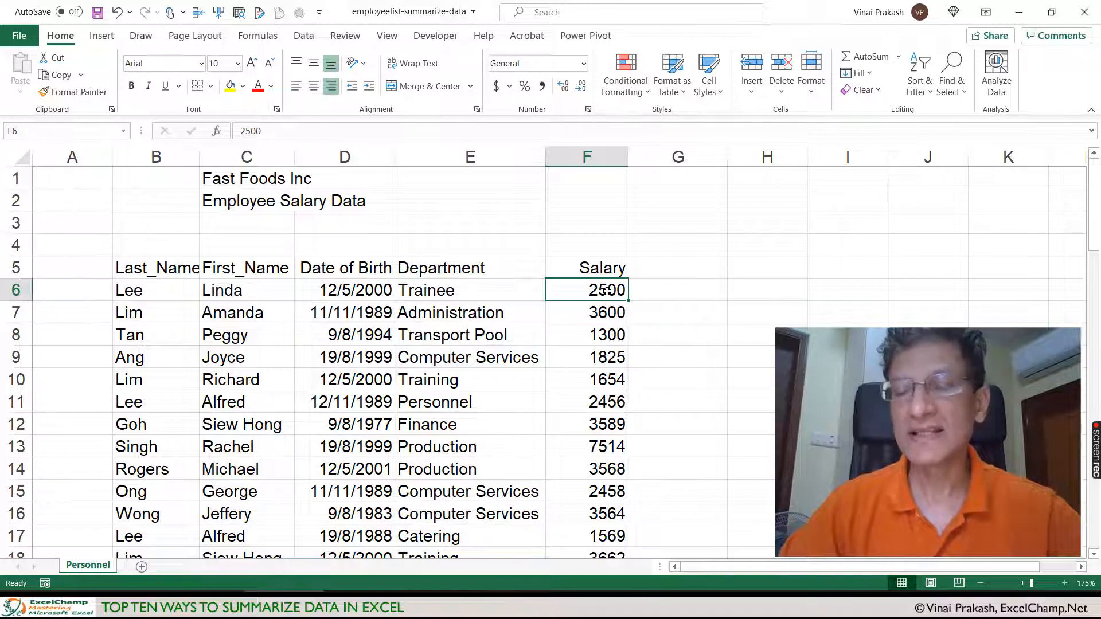
key(ctrl+Down)
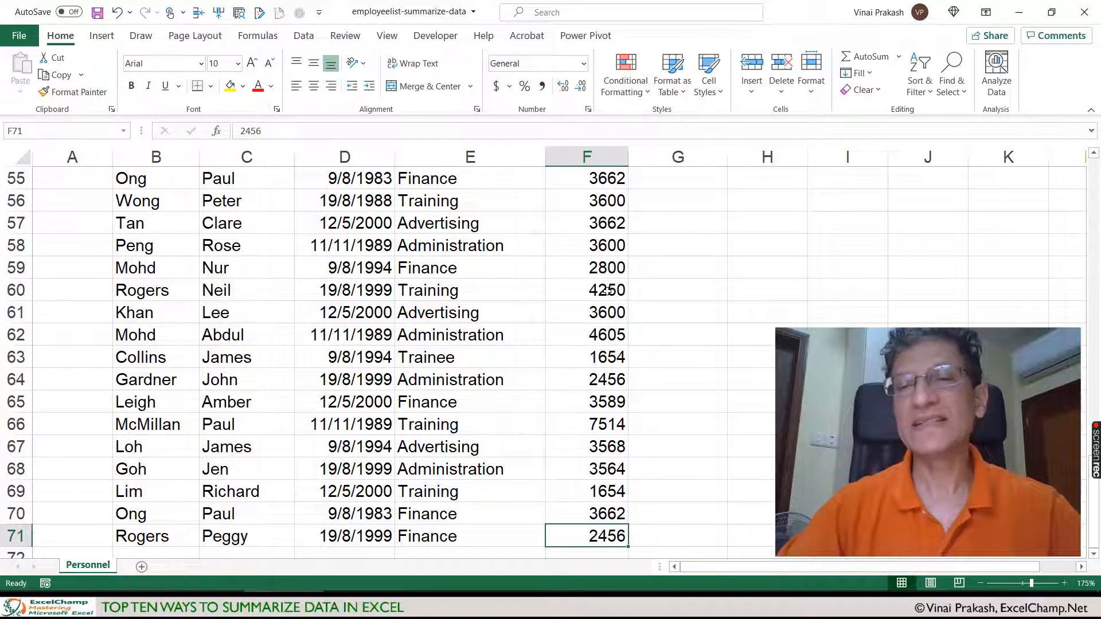
scroll(606, 291, down, 2)
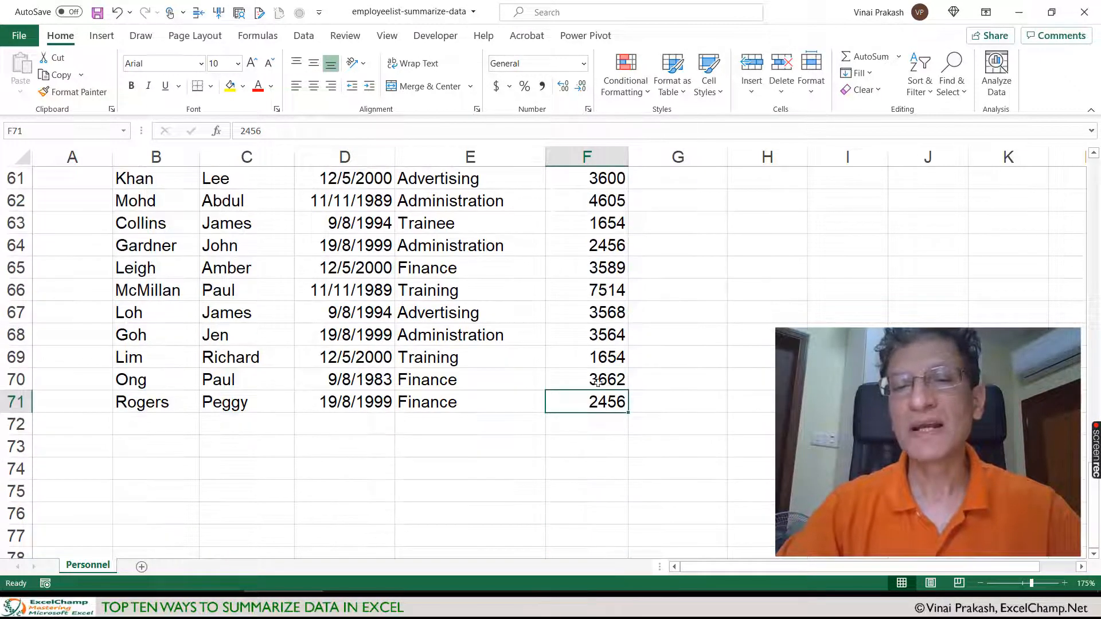
click(584, 447)
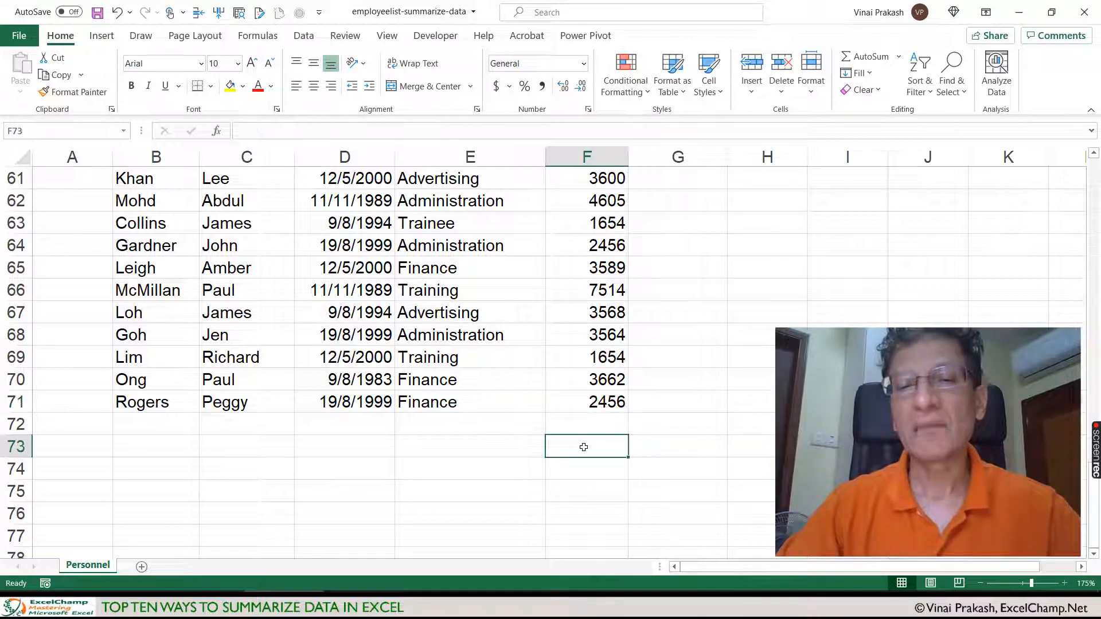
click(492, 446)
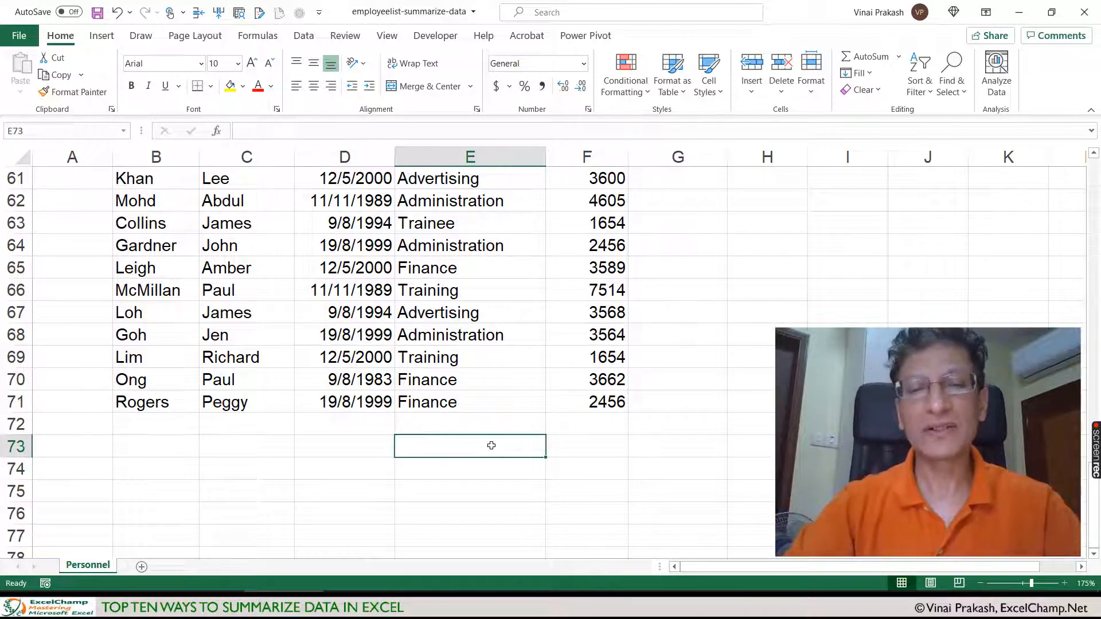
text(Total)
key(Tab)
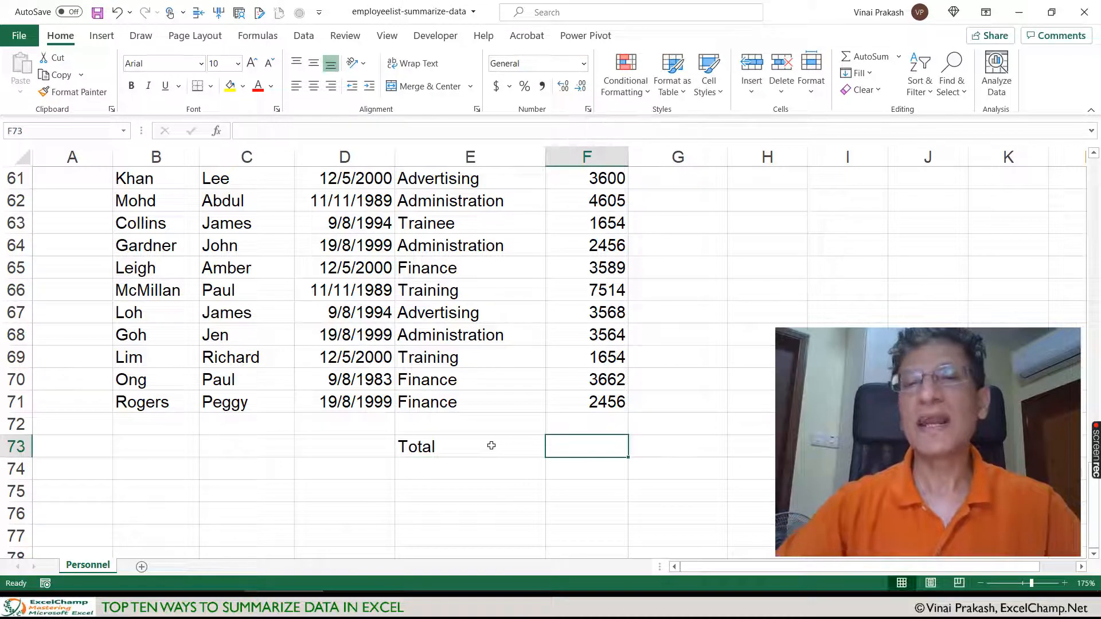
Step: Total the salaries in F73 with AutoSum, correcting the range so the formula reads =SUM(F6:F71)
click(870, 60)
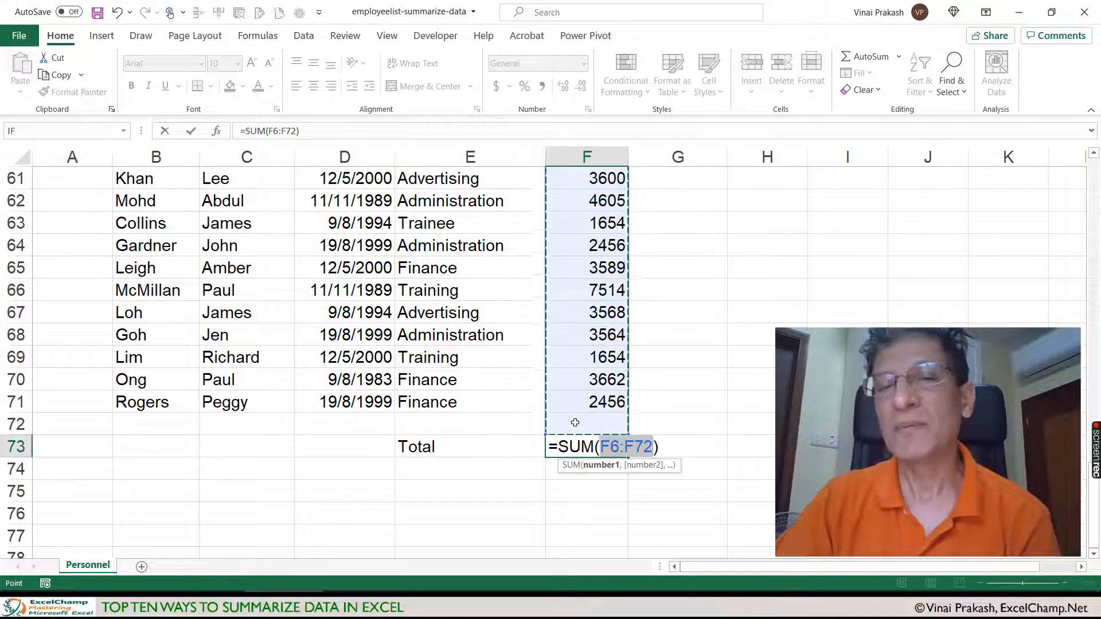
click(651, 448)
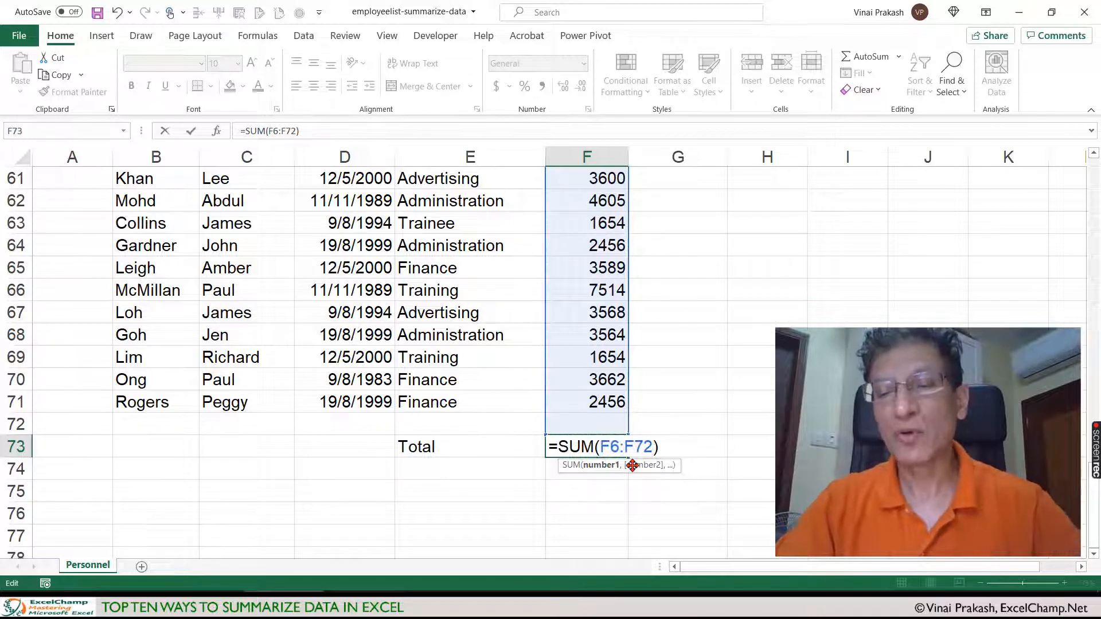
key(BackSpace)
text(1)
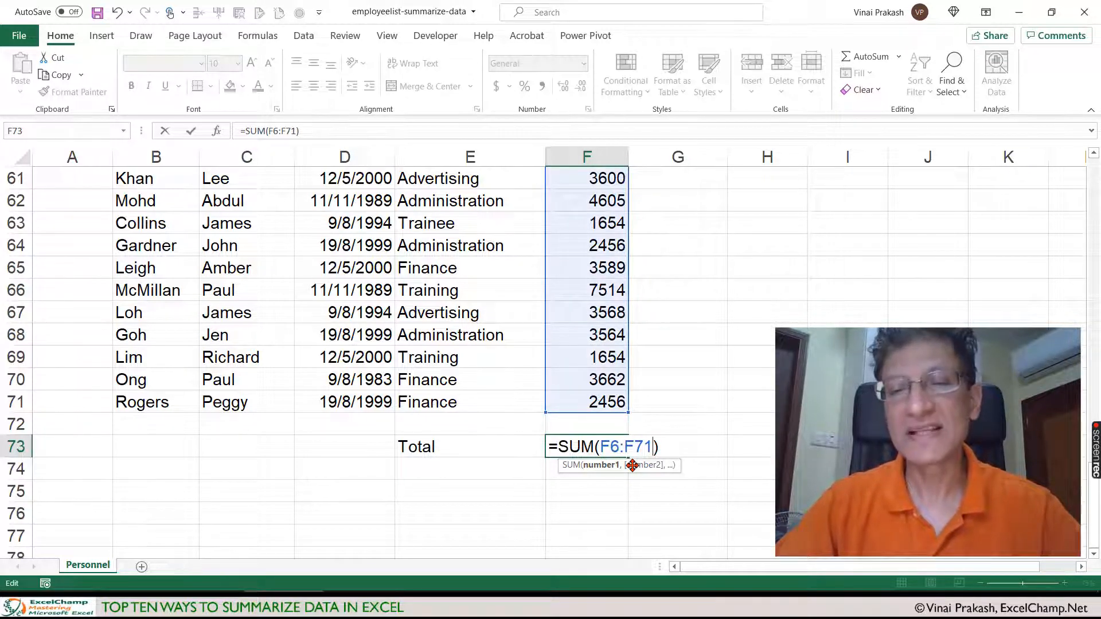
key(Return)
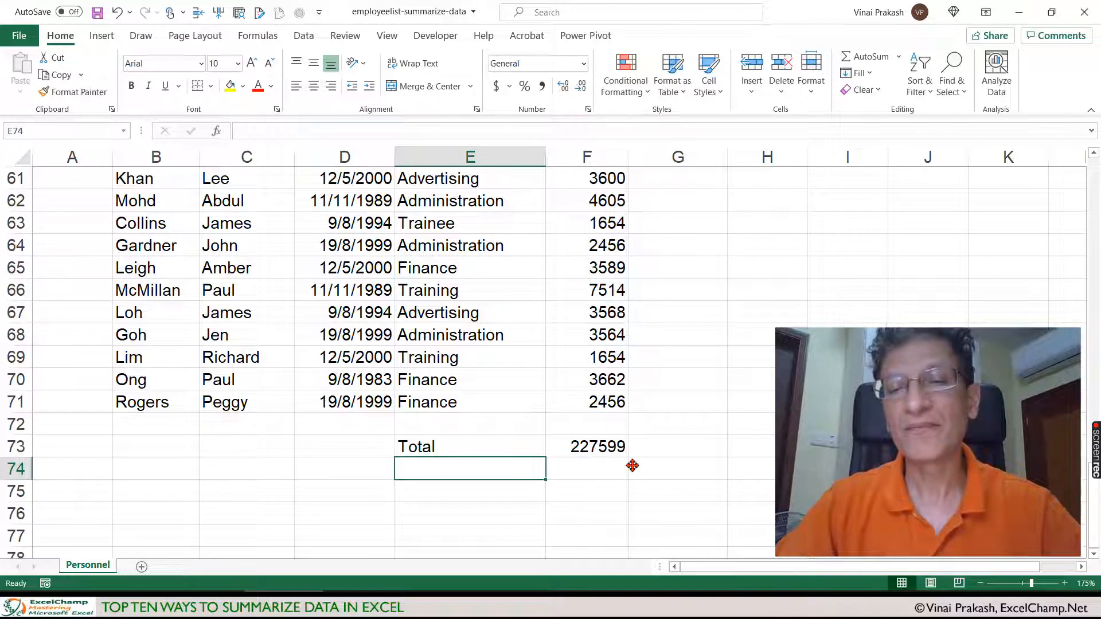
Step: Apply Comma Style to the salary total in F73 and fit column F's width to its contents
click(599, 454)
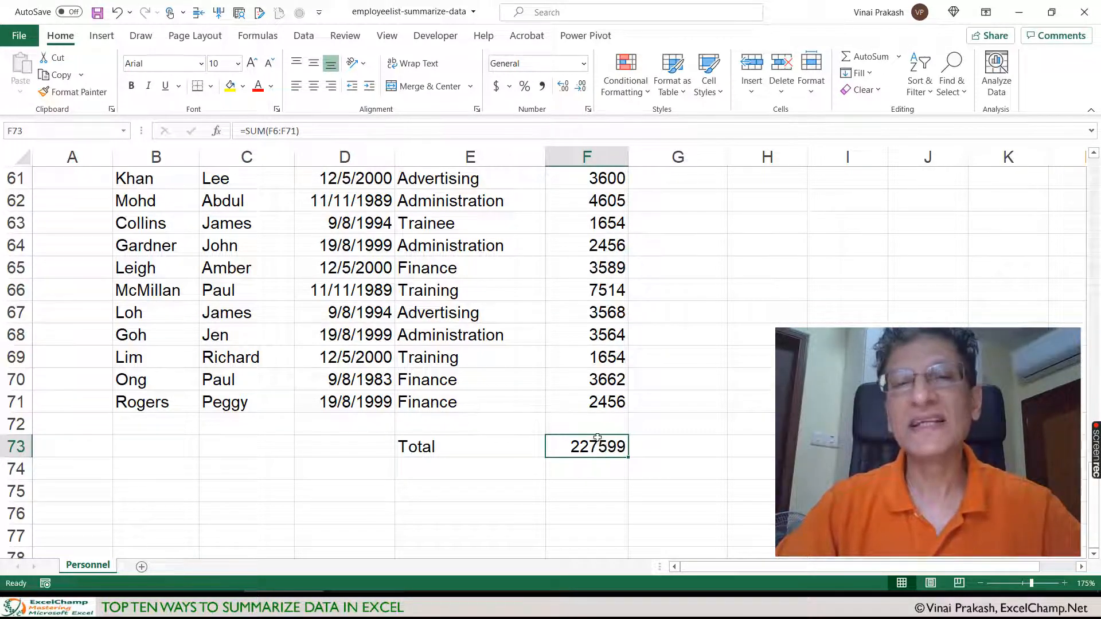
click(542, 87)
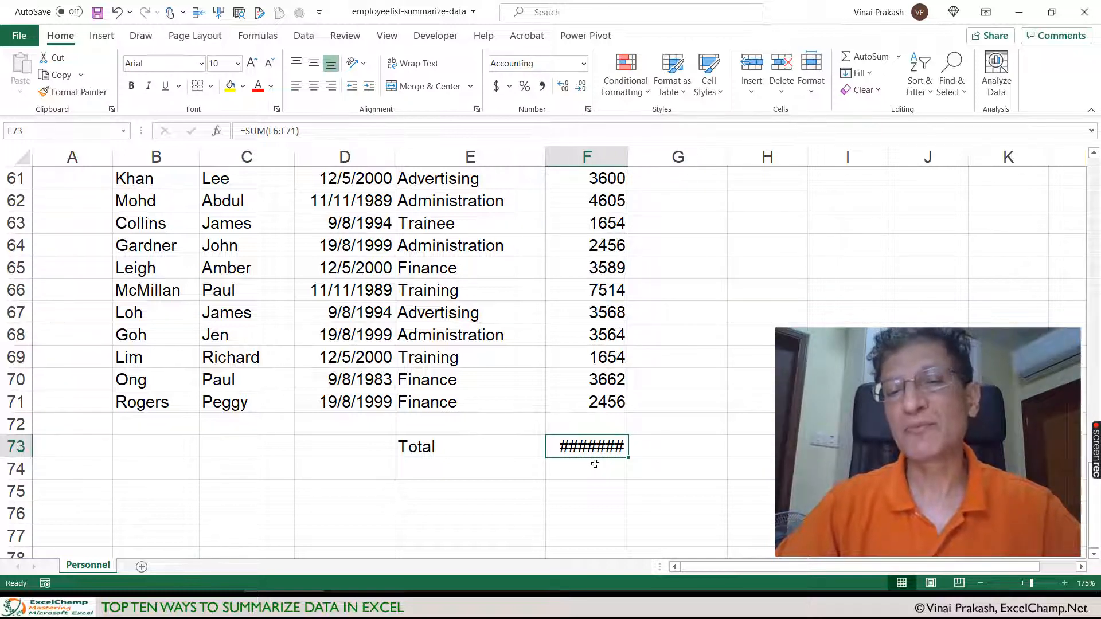
double_click(627, 154)
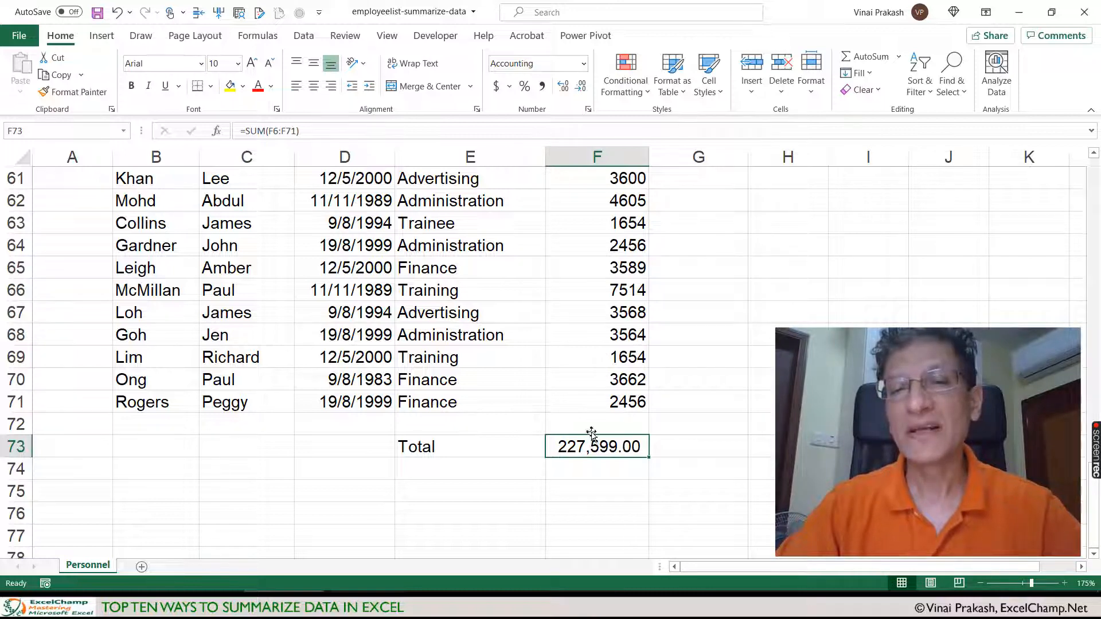
Step: Format the whole Salary column F in Comma Style with no decimal places
click(576, 153)
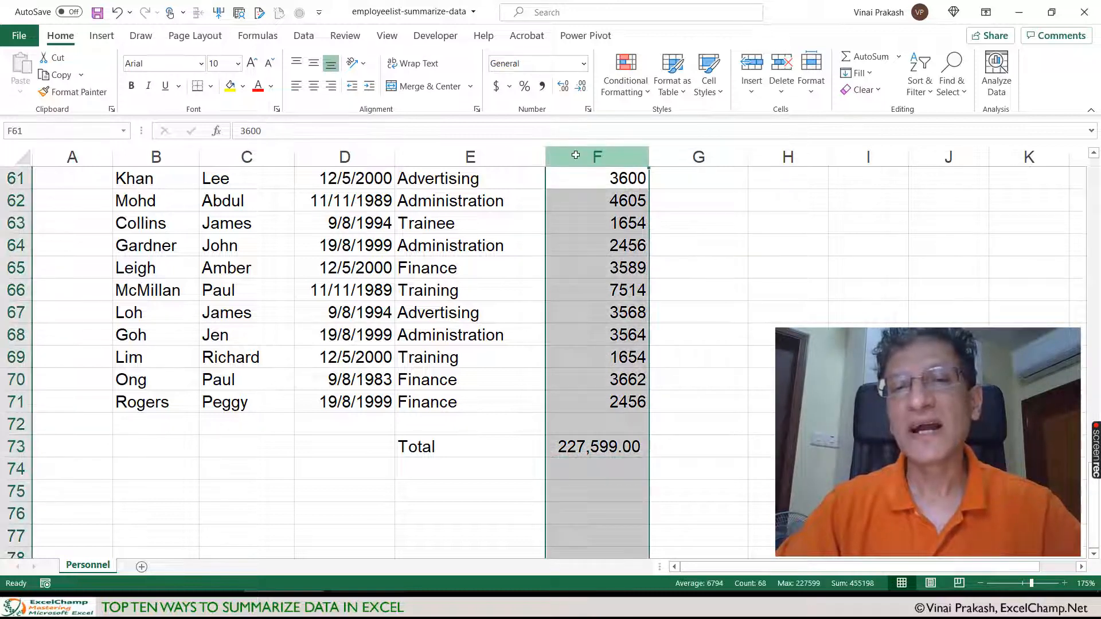
click(543, 87)
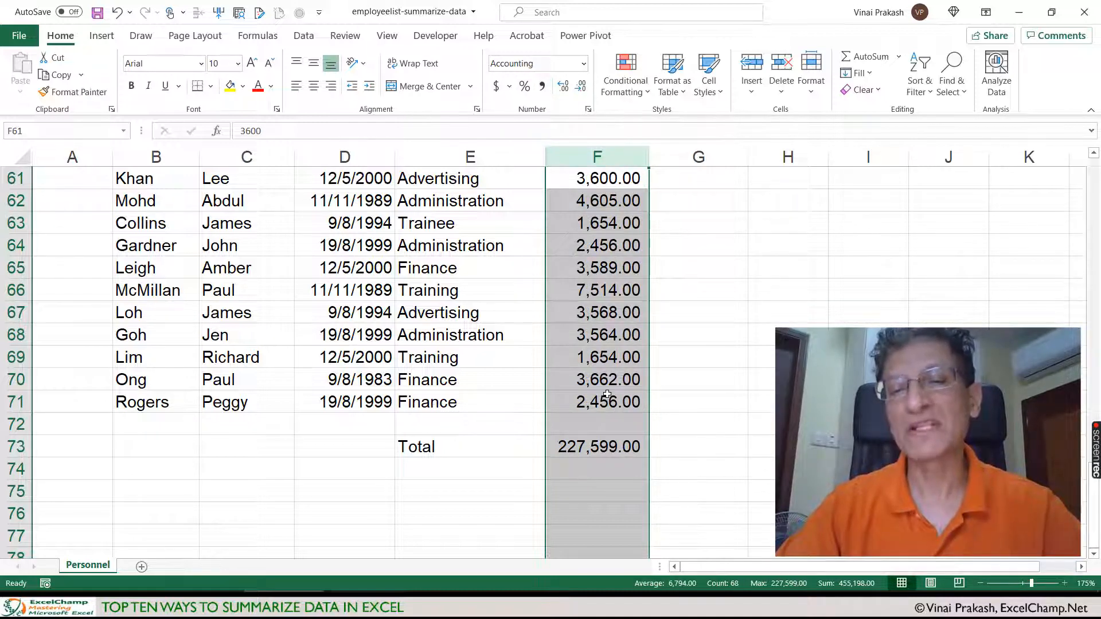
click(580, 90)
click(581, 90)
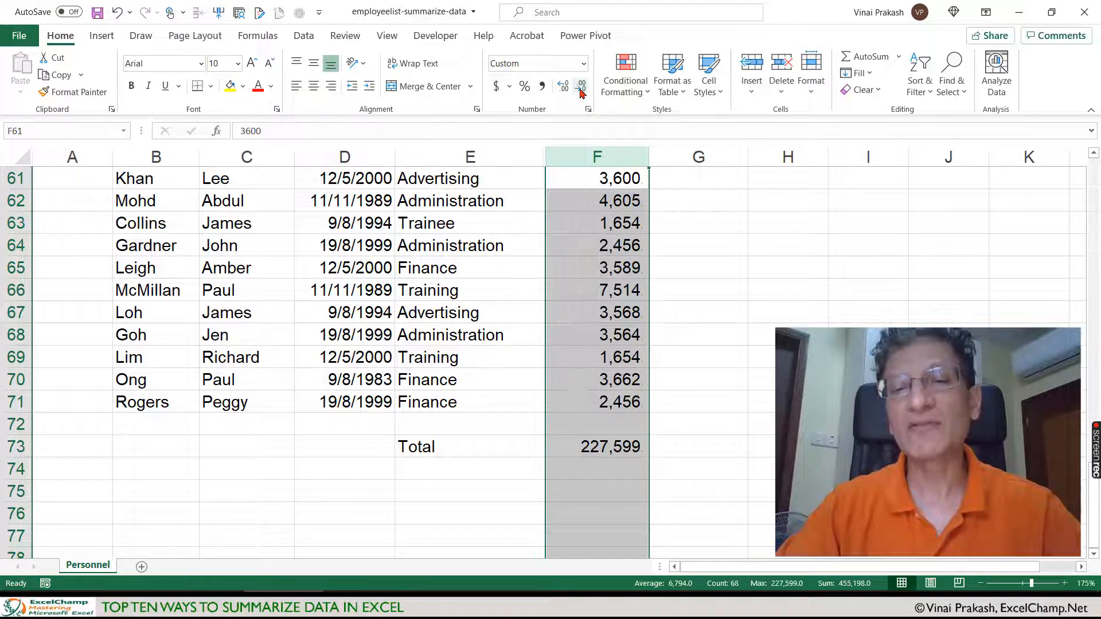
click(582, 268)
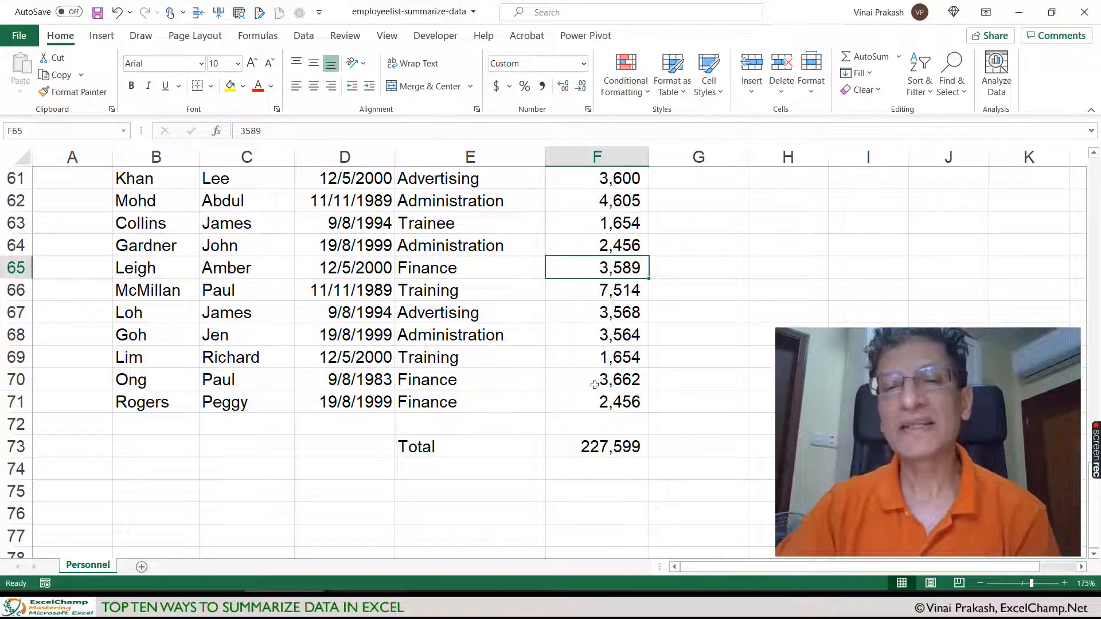
Step: Format the total in F73 as dollar currency in Accounting style with no decimal places
click(588, 453)
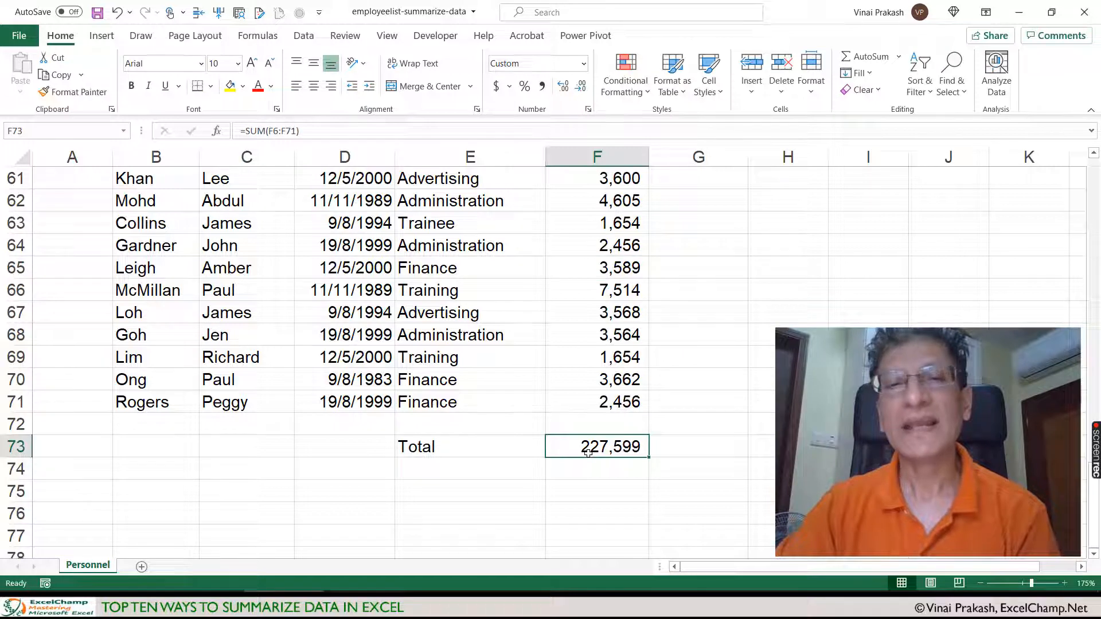
click(496, 86)
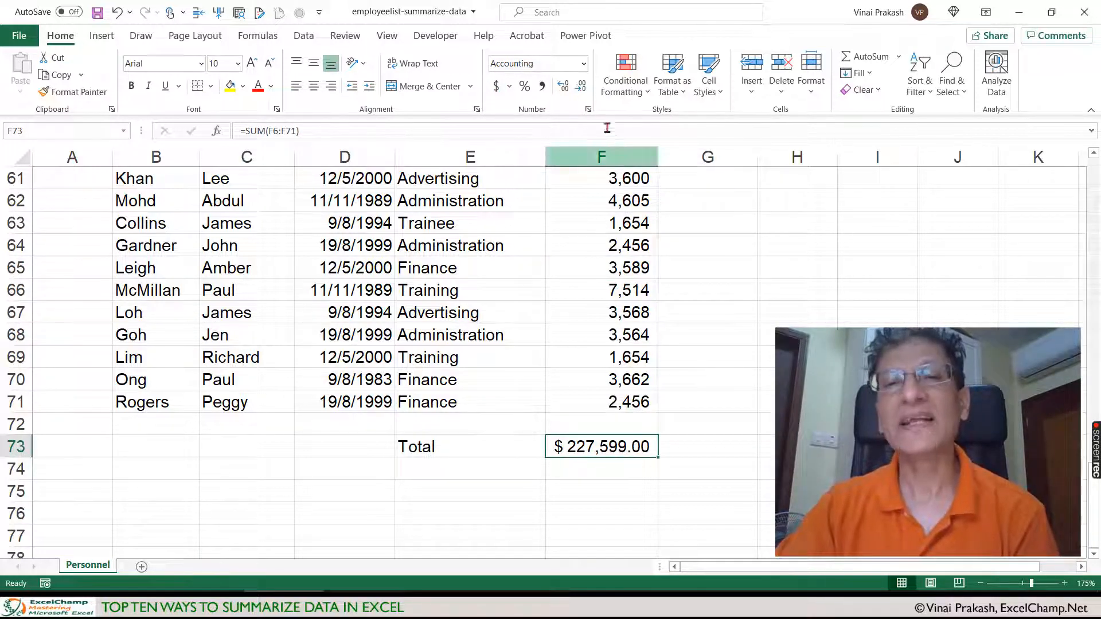
click(583, 88)
click(582, 89)
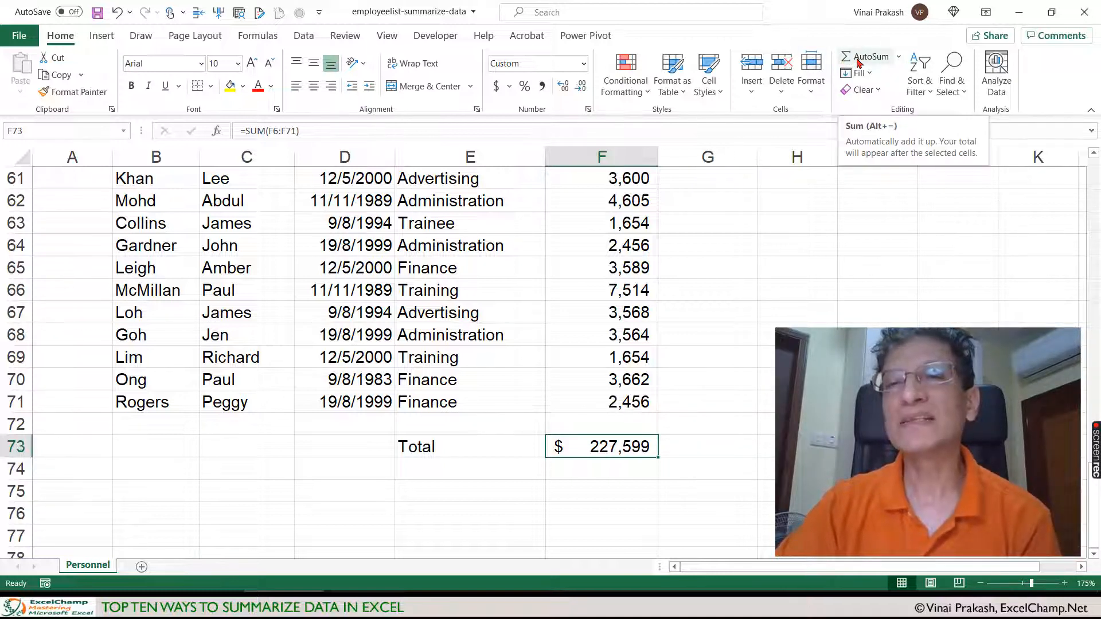
Step: Replace the formula in F73 with the AutoSum Average of F6:F72 and inspect the range it covers
click(898, 58)
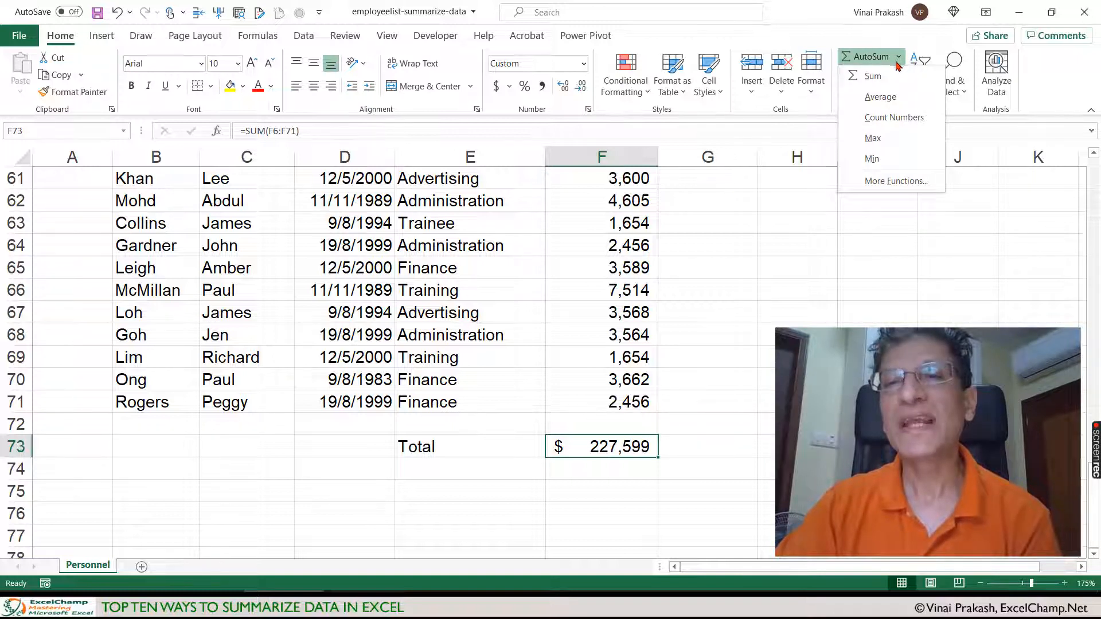
click(880, 97)
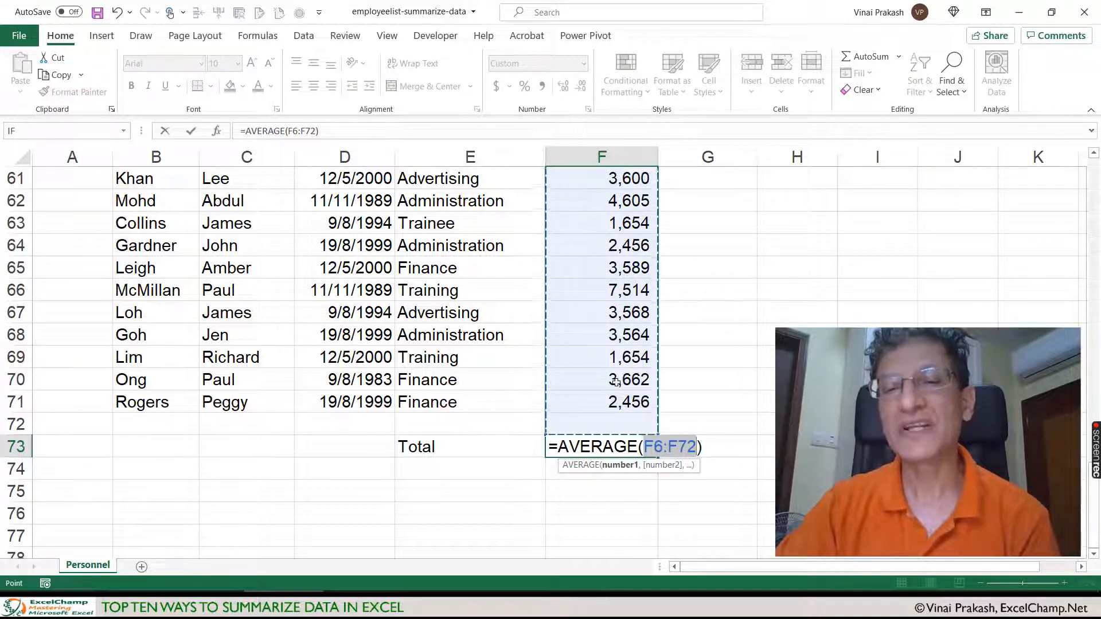
key(Return)
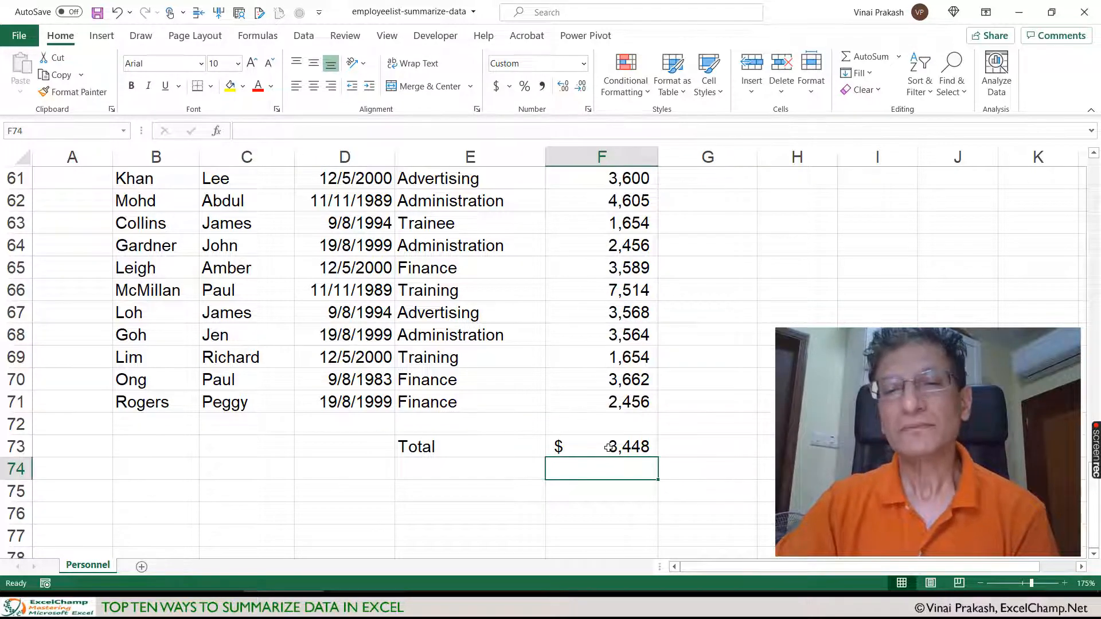
click(571, 446)
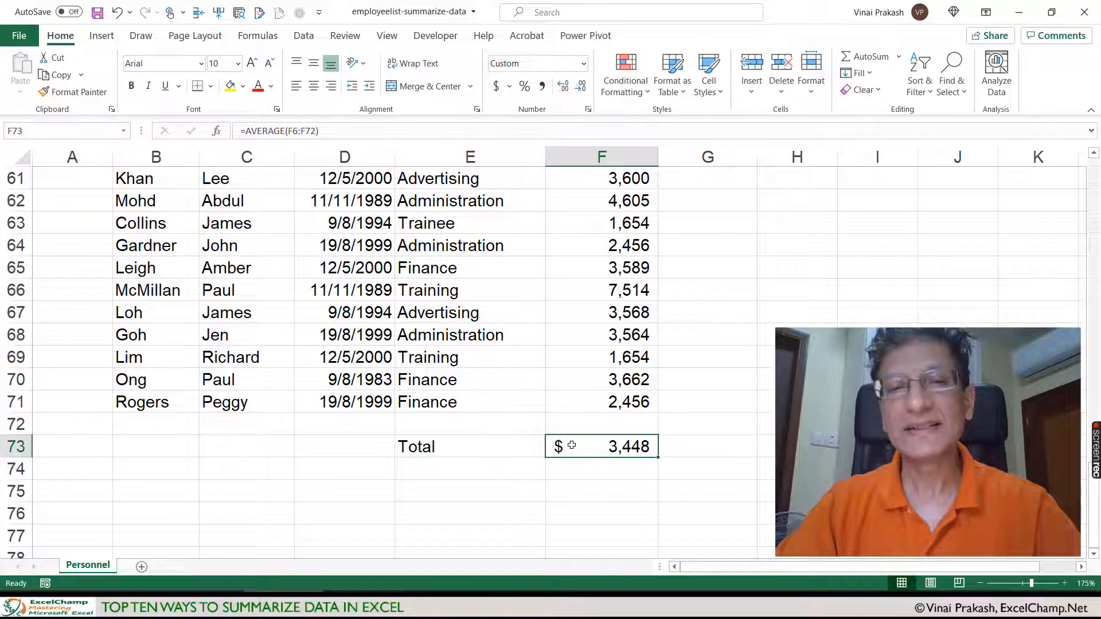
double_click(571, 445)
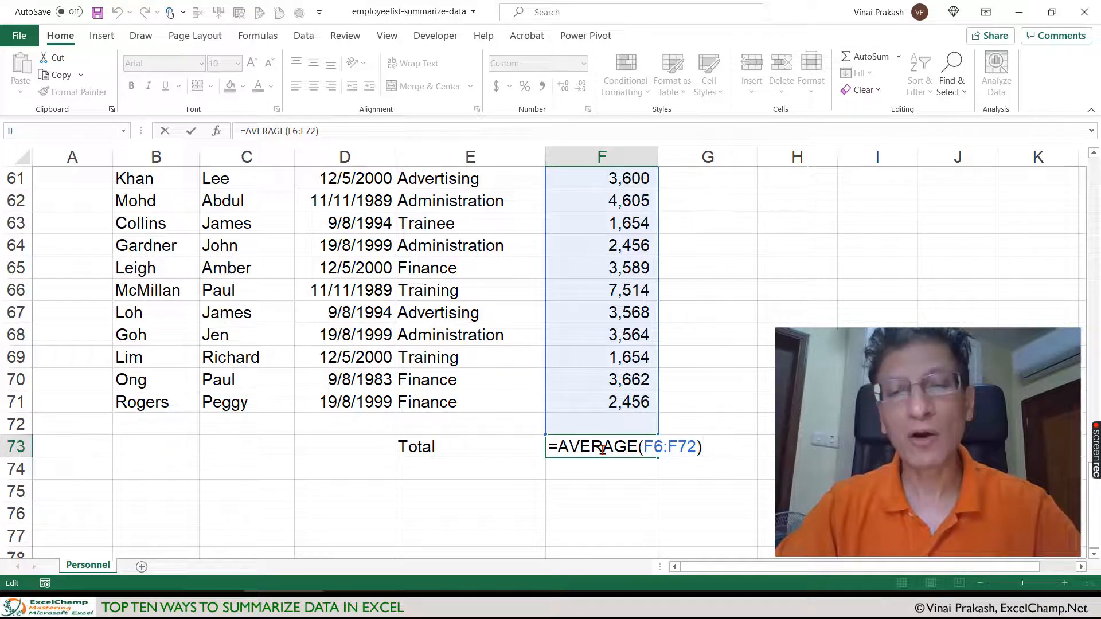
key(Escape)
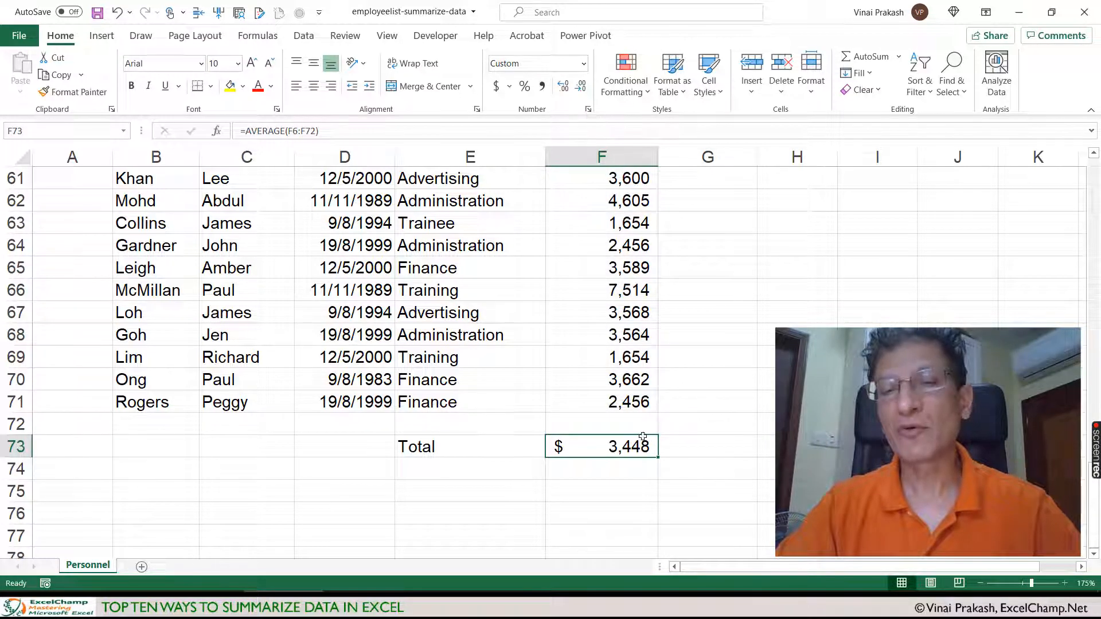
Step: Test the average by entering 1 in the blank cell F72, and clear that value again
click(628, 425)
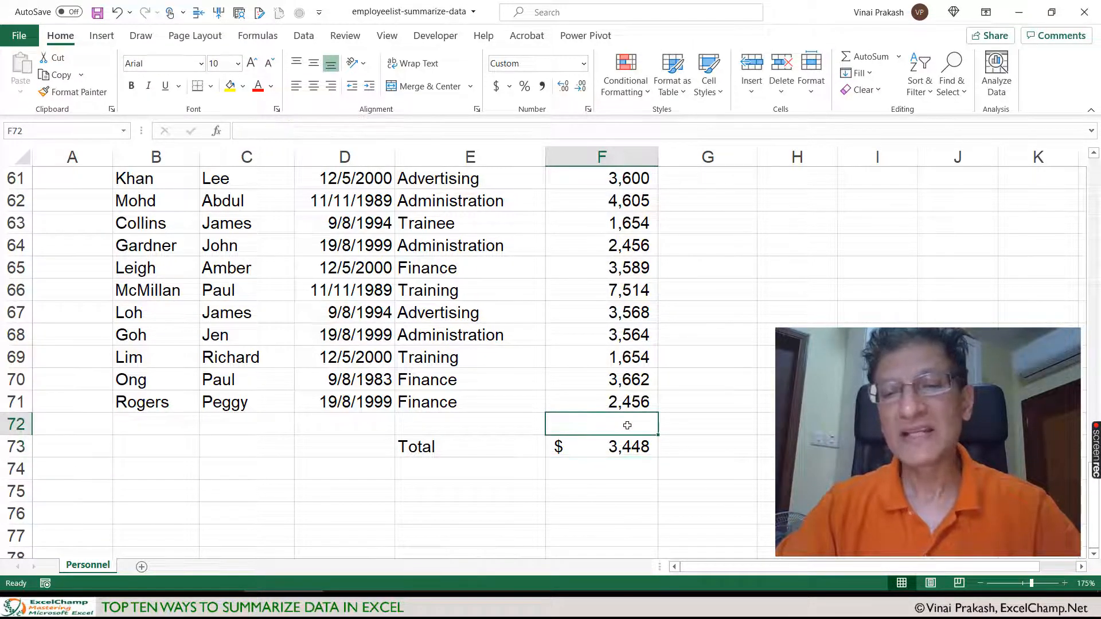
text(1)
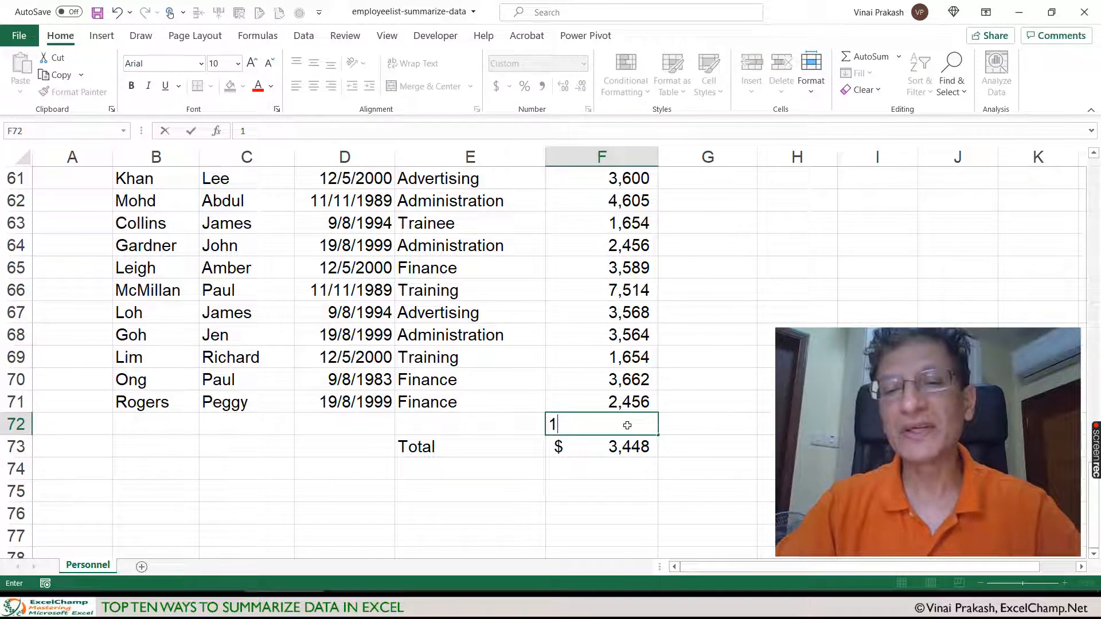
key(Return)
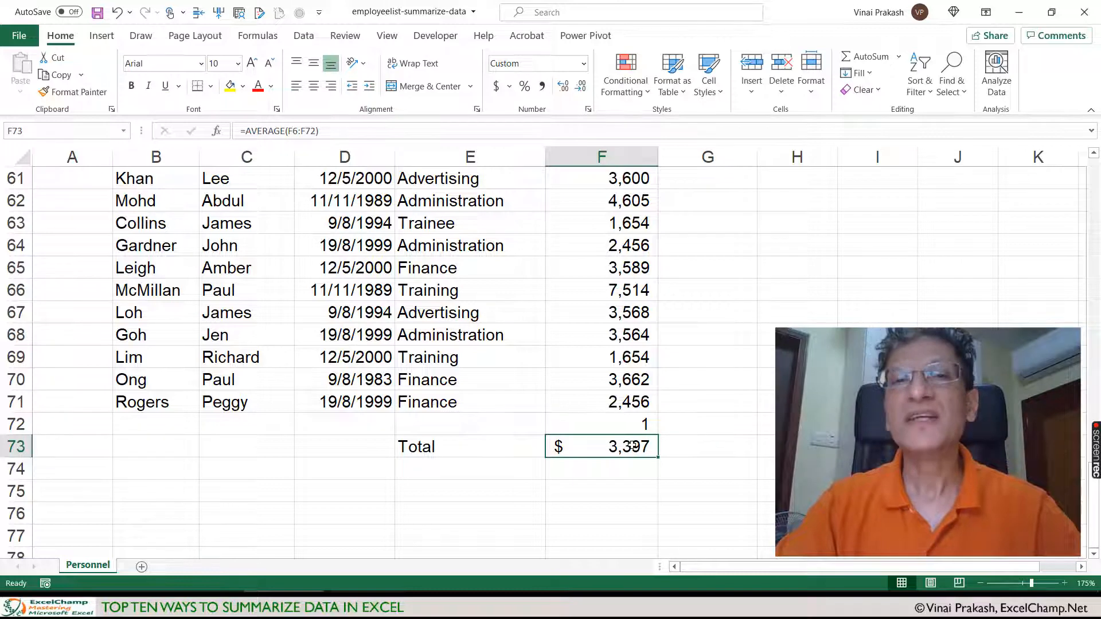
click(631, 421)
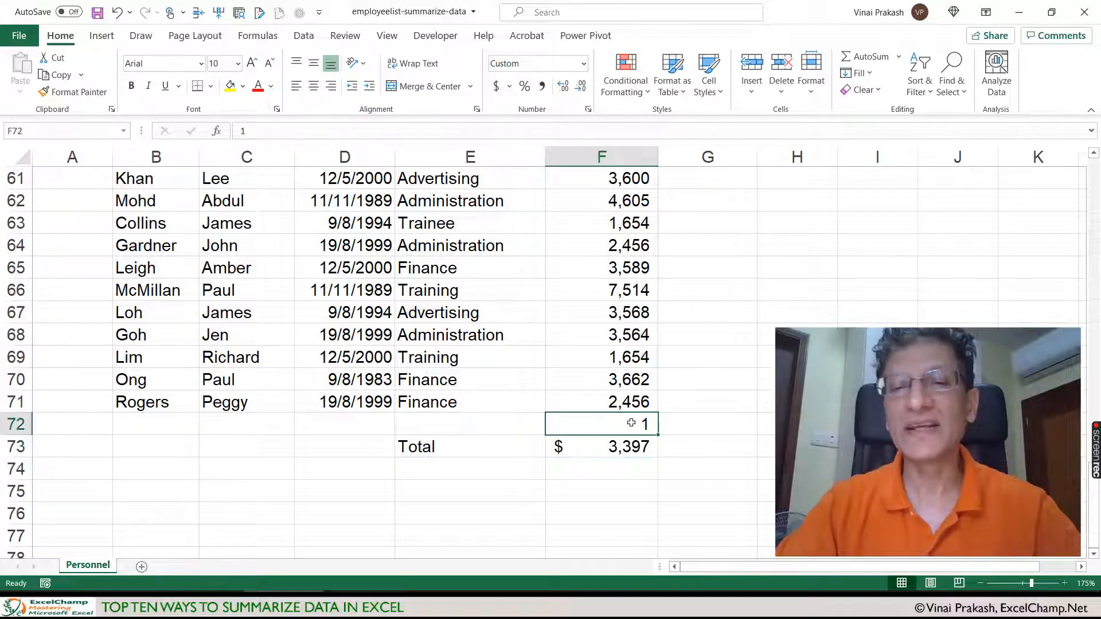
key(Delete)
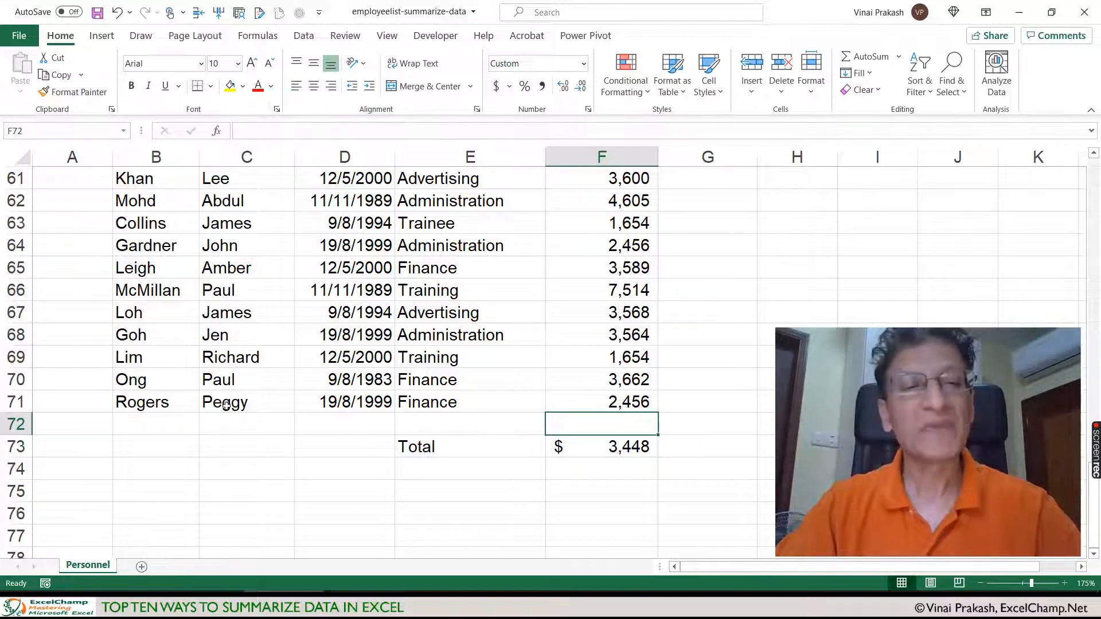
Step: Delete the blank row 72 between the last employee record and the Total row
click(12, 423)
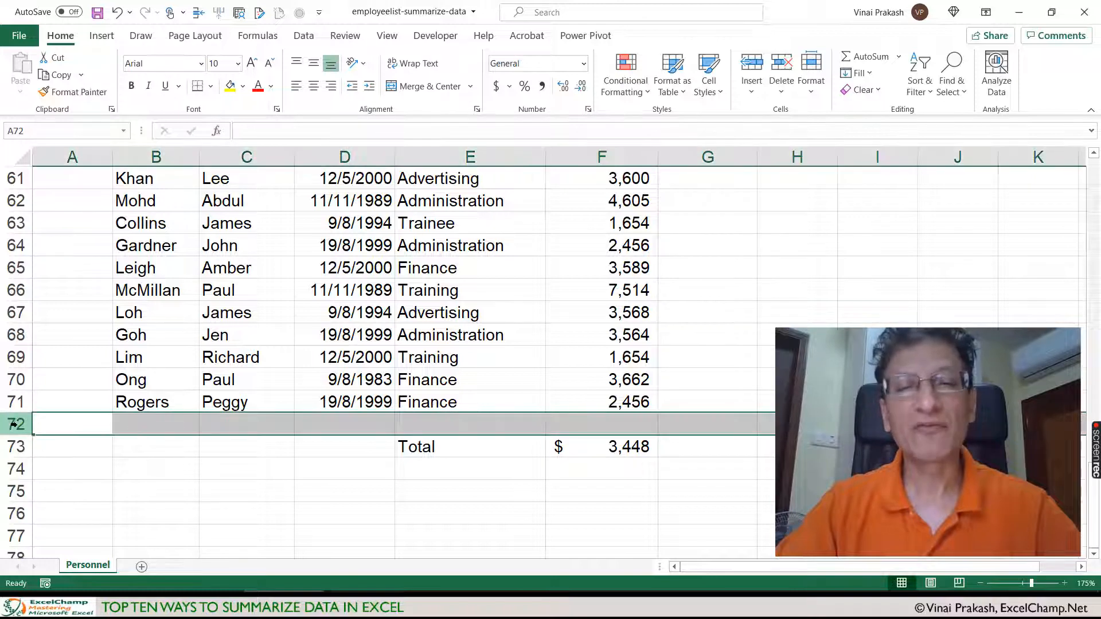
right_click(14, 424)
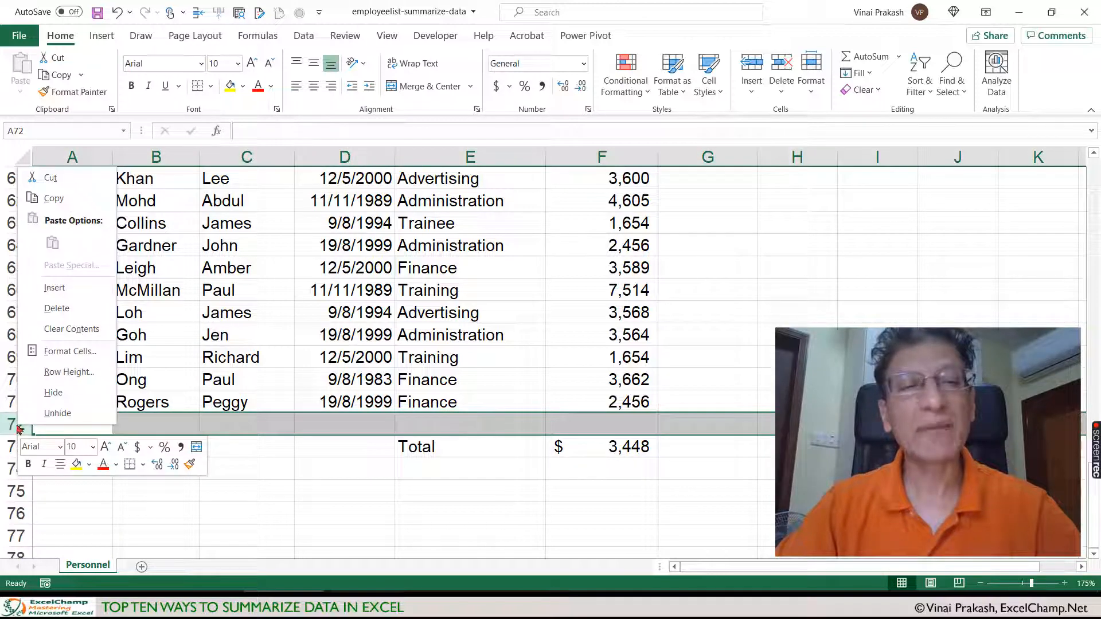
click(58, 308)
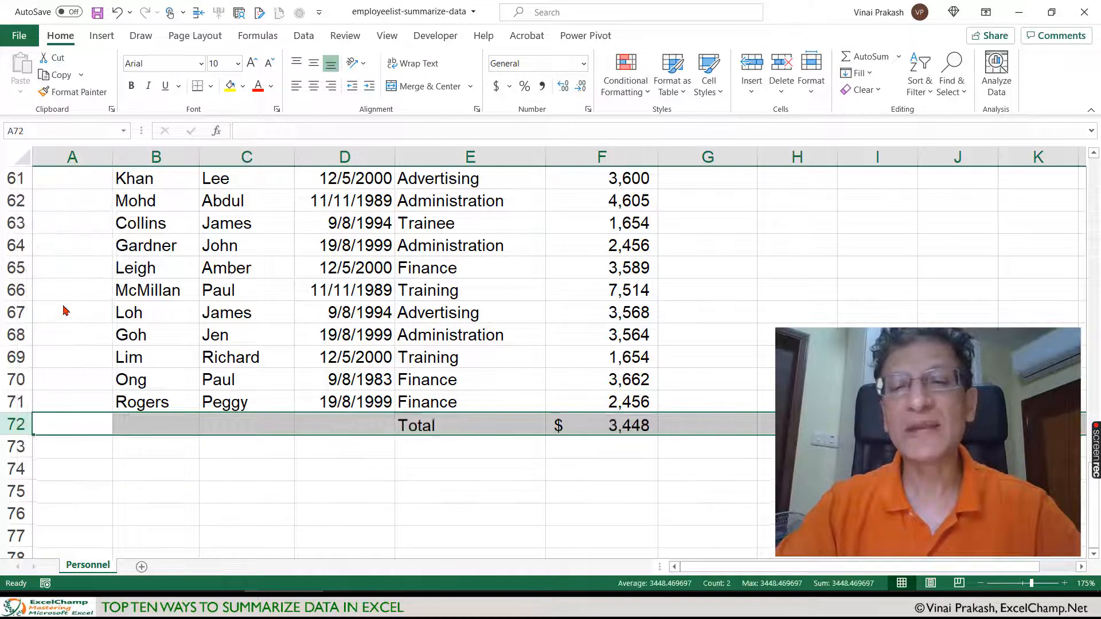
Step: Relabel cell E72 as "Total Average"
click(575, 426)
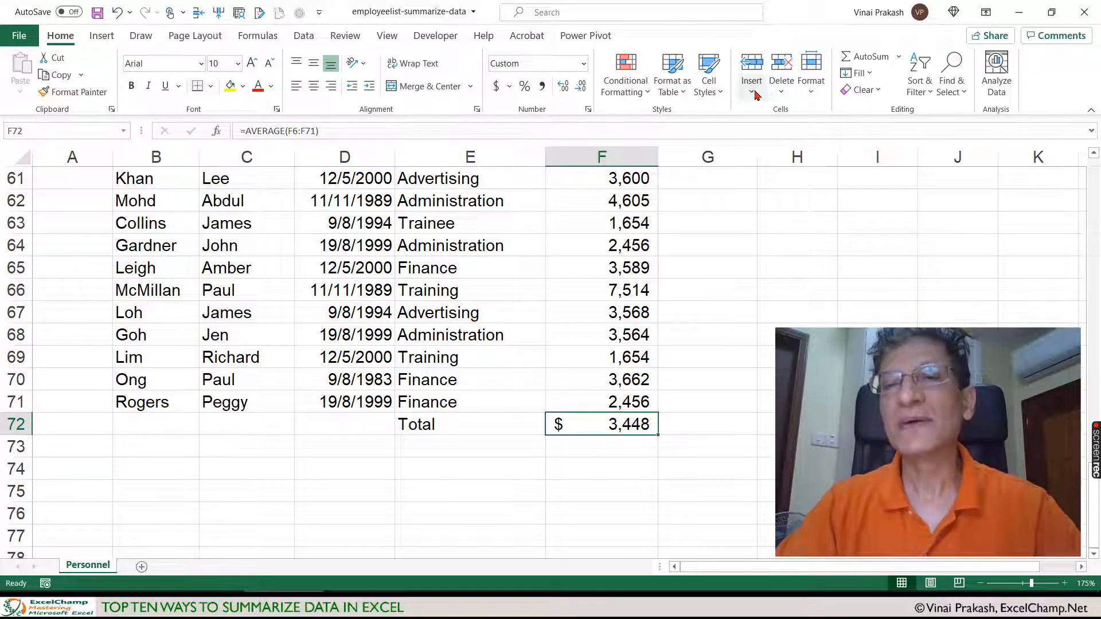
click(470, 427)
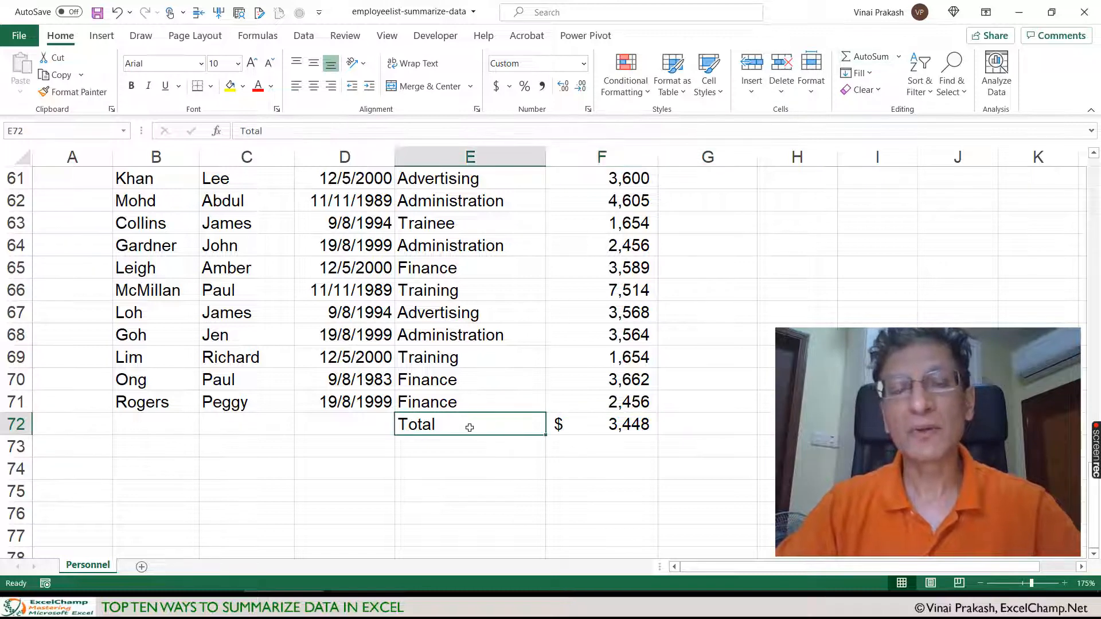
text(Total Aver)
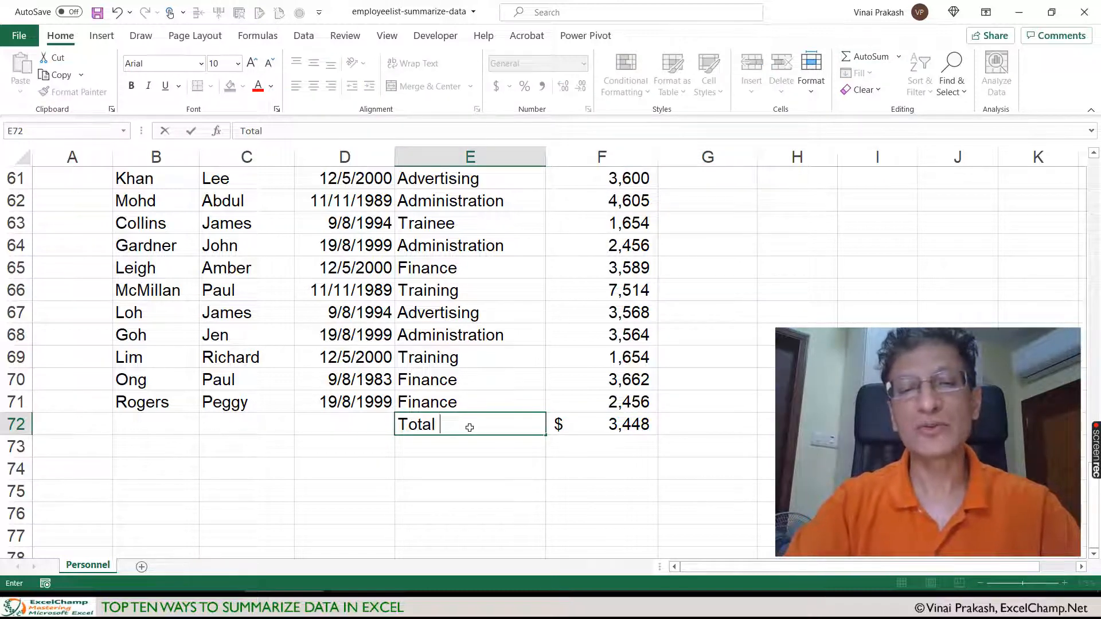
text(r)
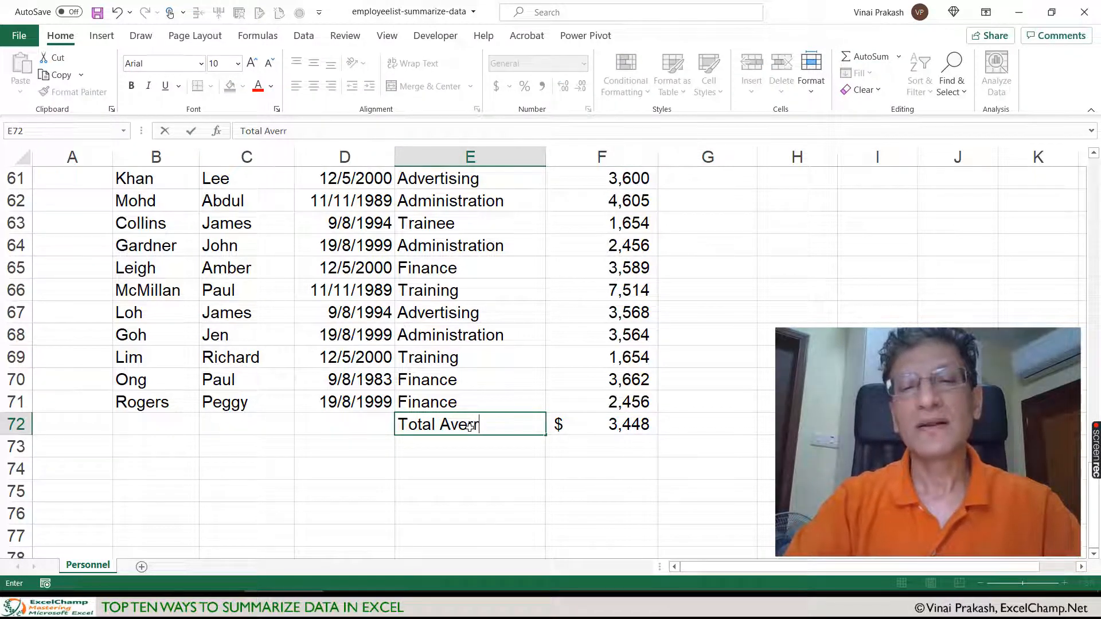
text(age)
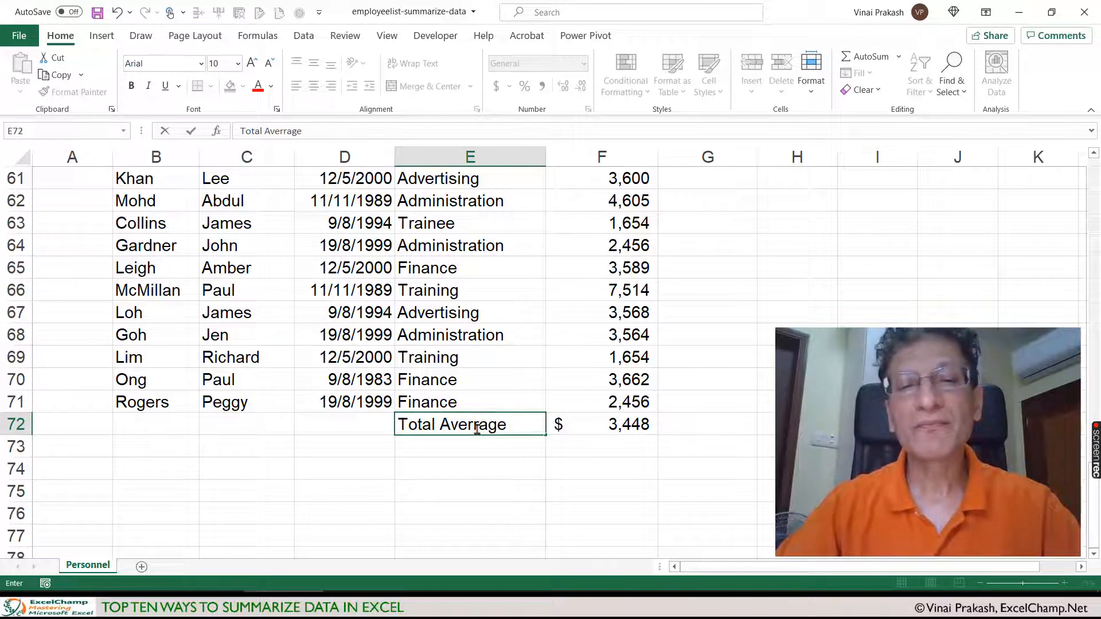
click(476, 429)
key(BackSpace)
key(Return)
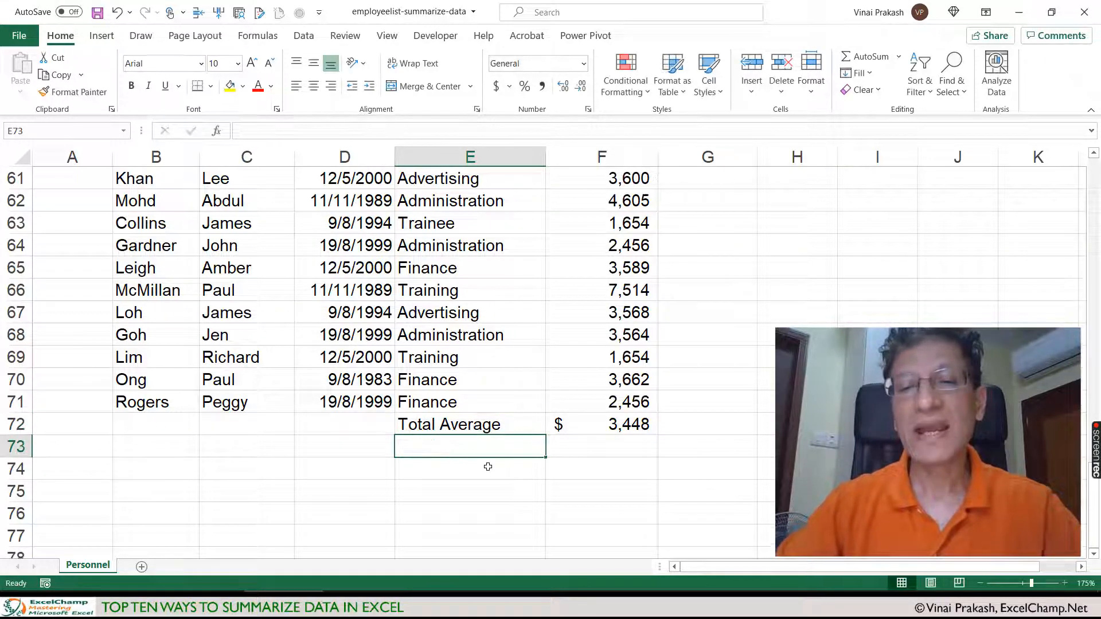
Step: Highlight the summary value in F72 and its label in E72 with a yellow fill
click(582, 431)
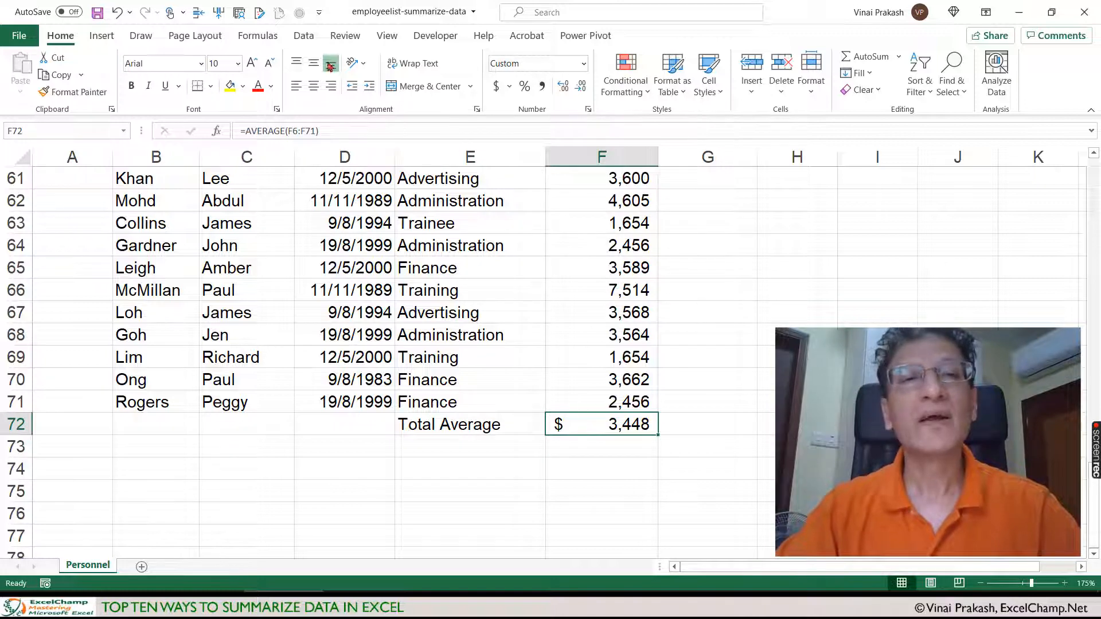
click(232, 90)
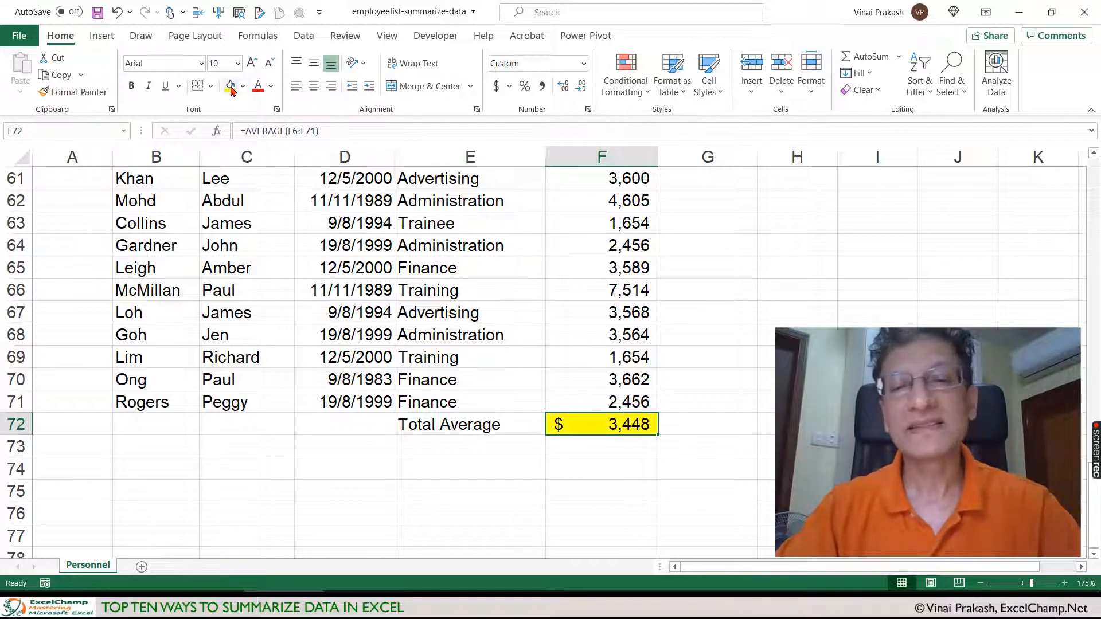
click(457, 431)
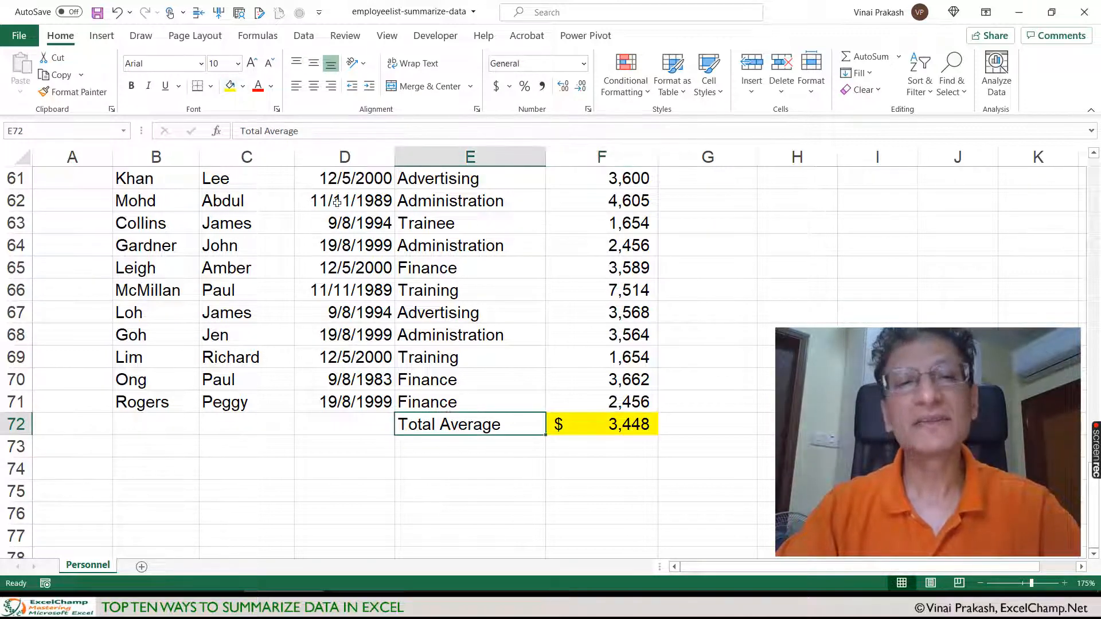
click(230, 88)
click(570, 449)
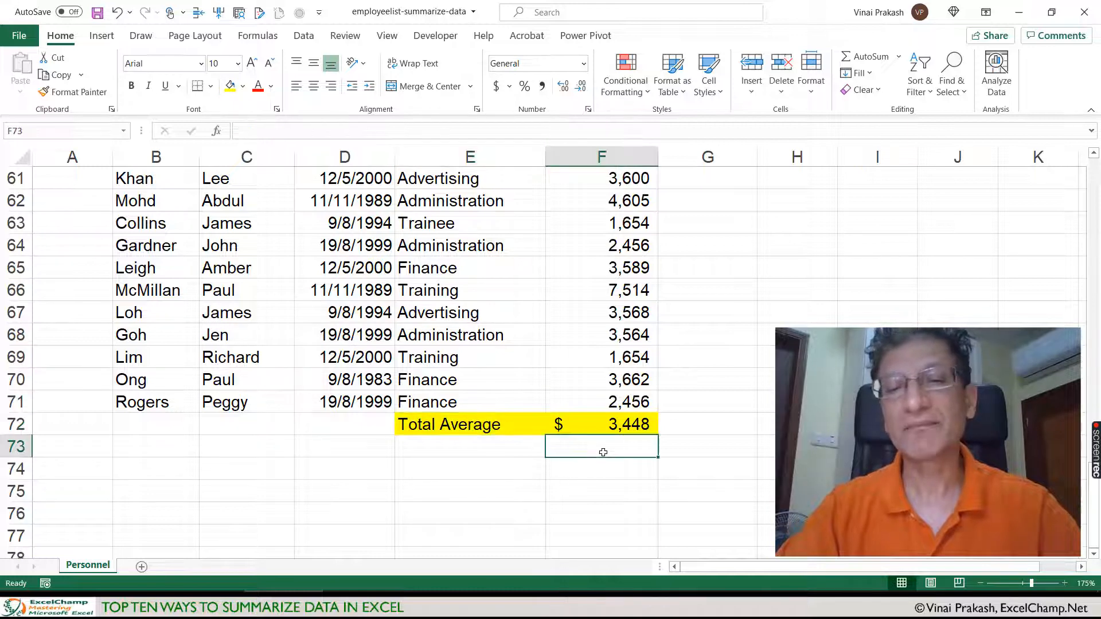
Step: Replace the formula in F72 with the AutoSum Max of F6:F71
click(596, 427)
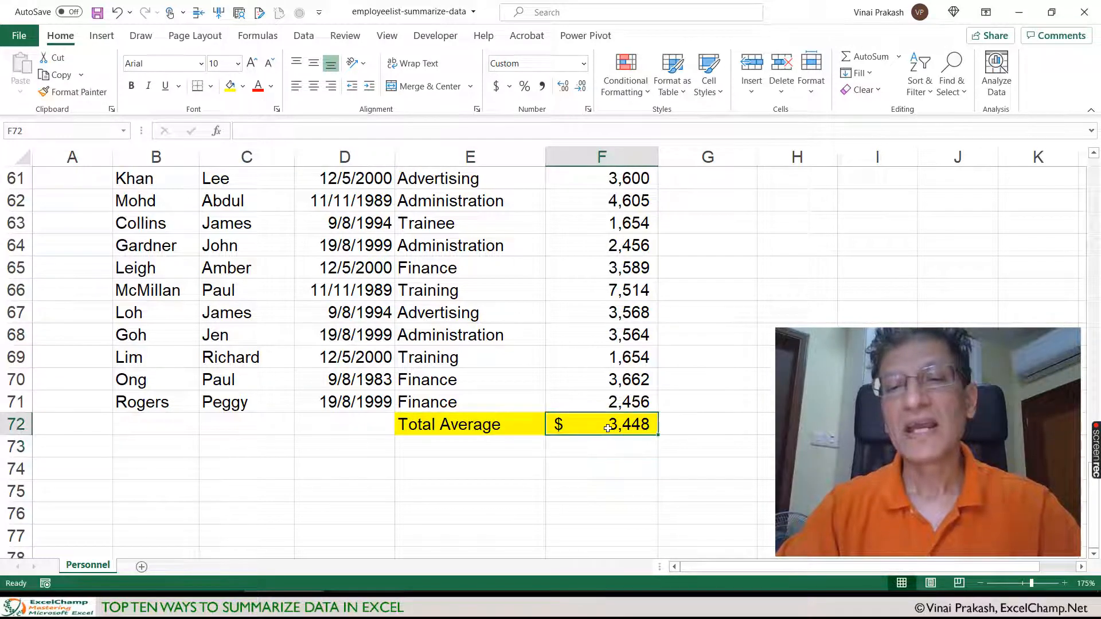
click(899, 57)
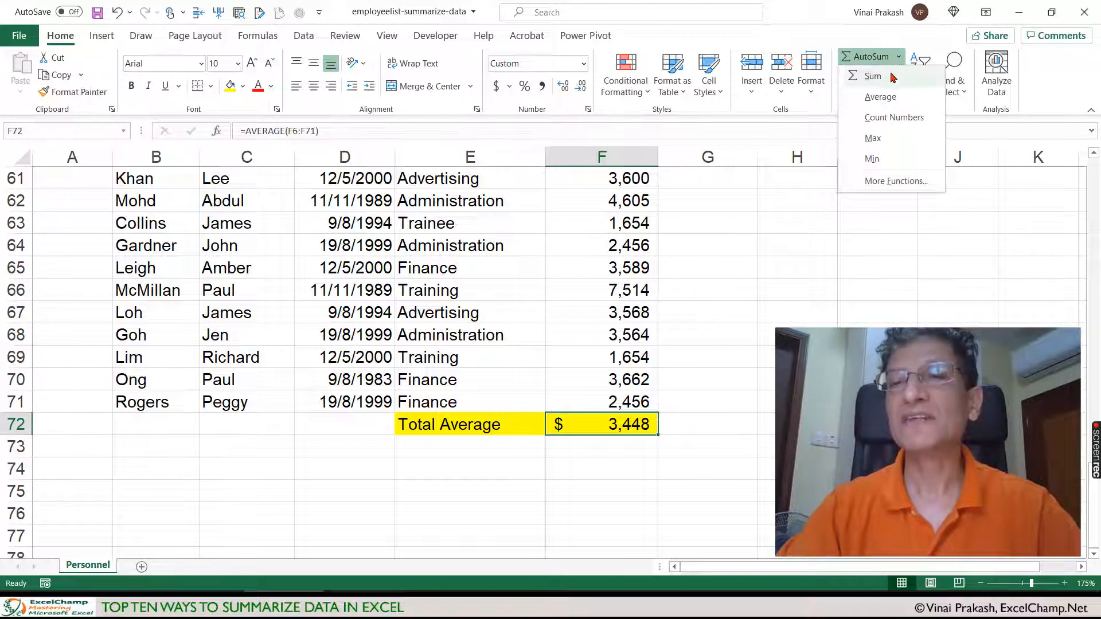
click(873, 139)
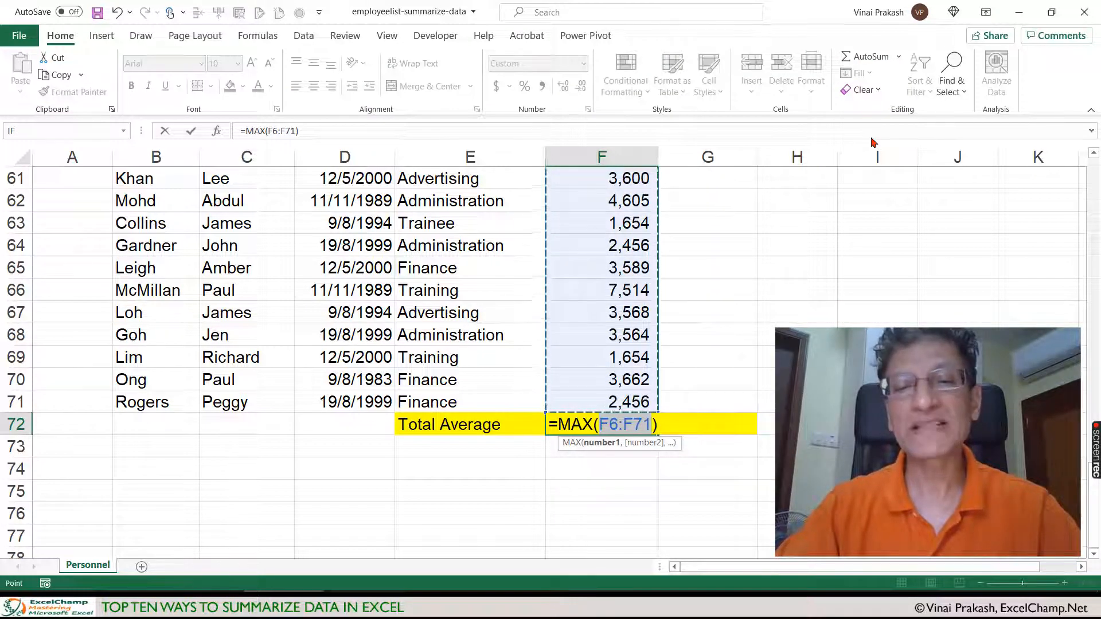
key(Return)
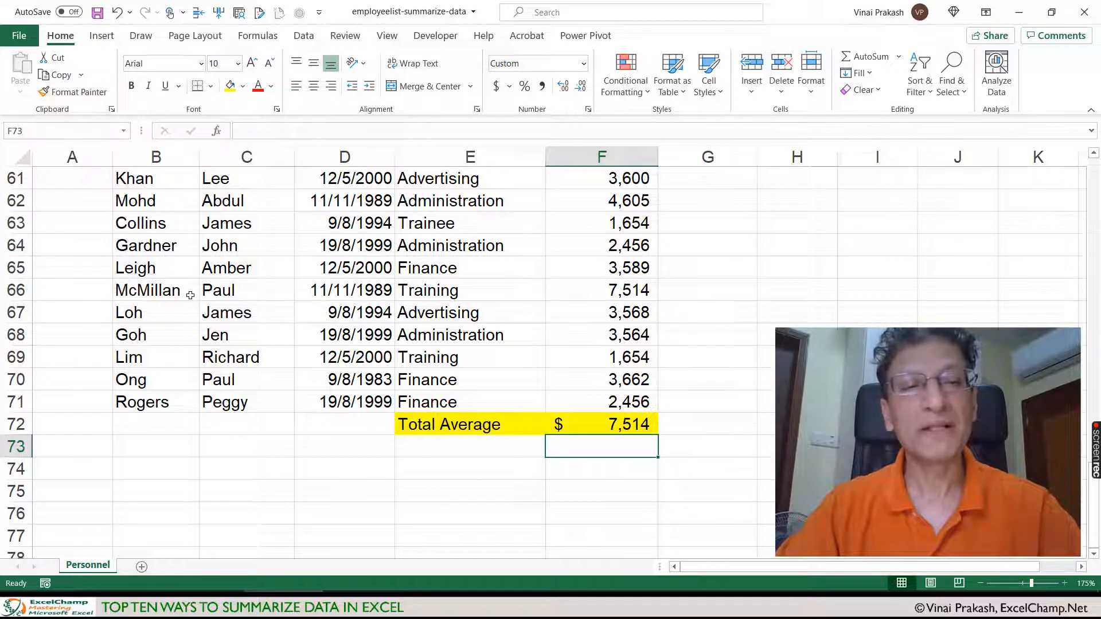
Step: Change the label in E72 to "Highest Salary"
click(599, 425)
click(508, 427)
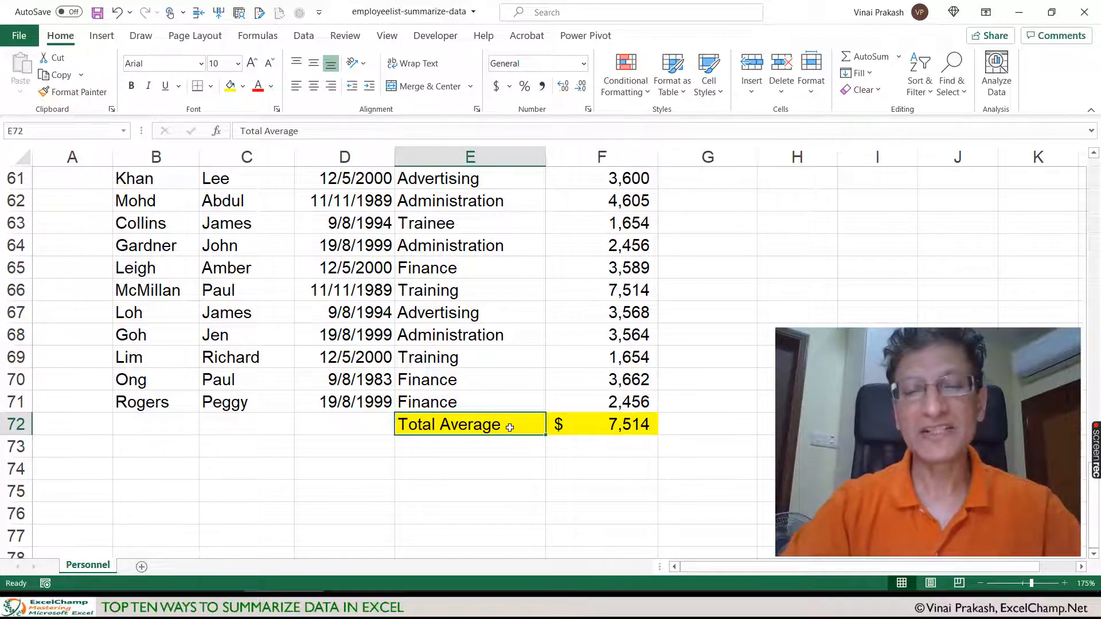
text(Highest )
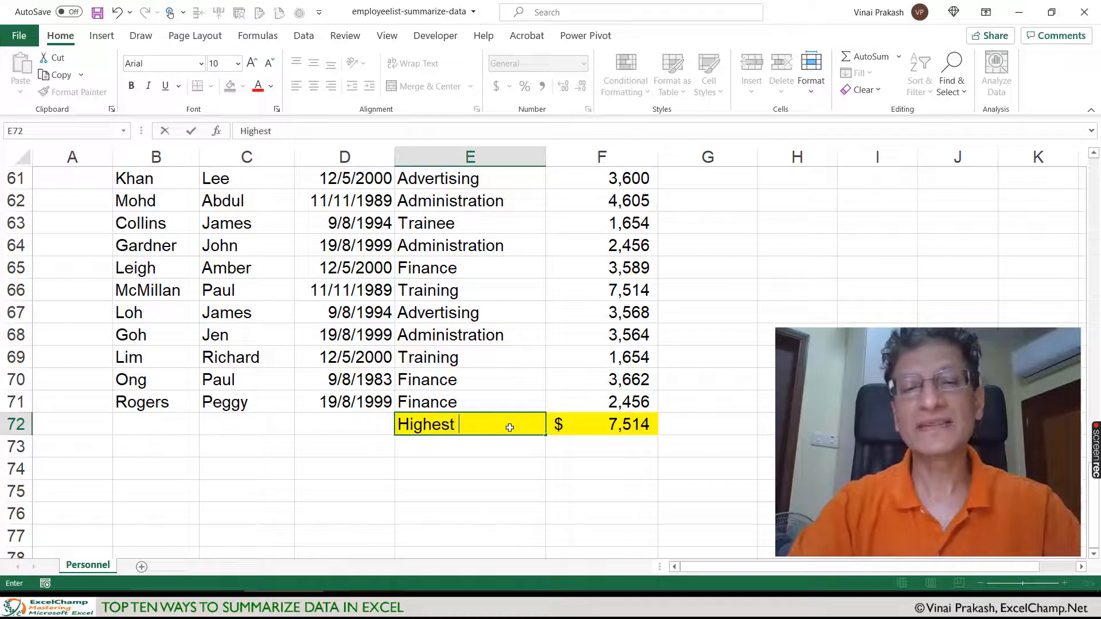
text(Salary)
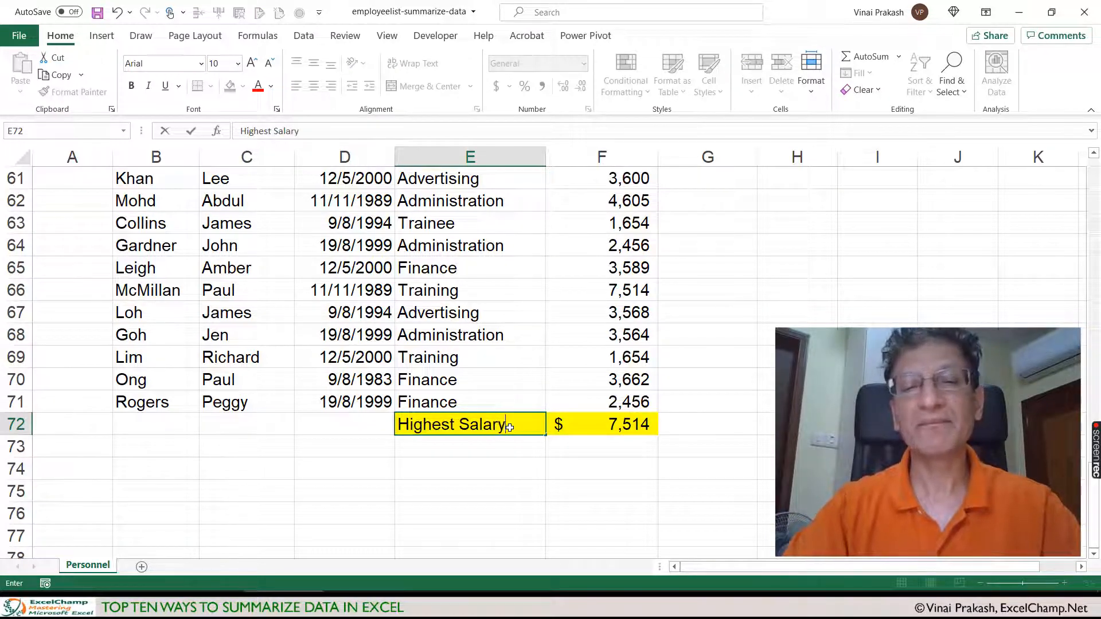
key(Return)
Step: Replace the formula in F72 with the AutoSum Min of F6:F71
click(596, 423)
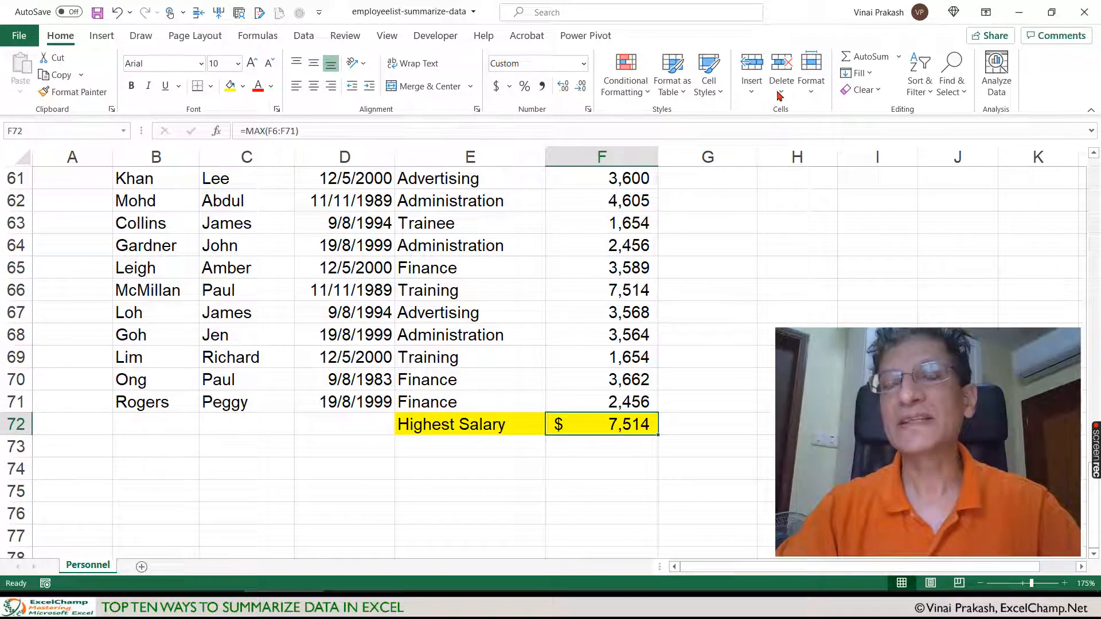
click(899, 57)
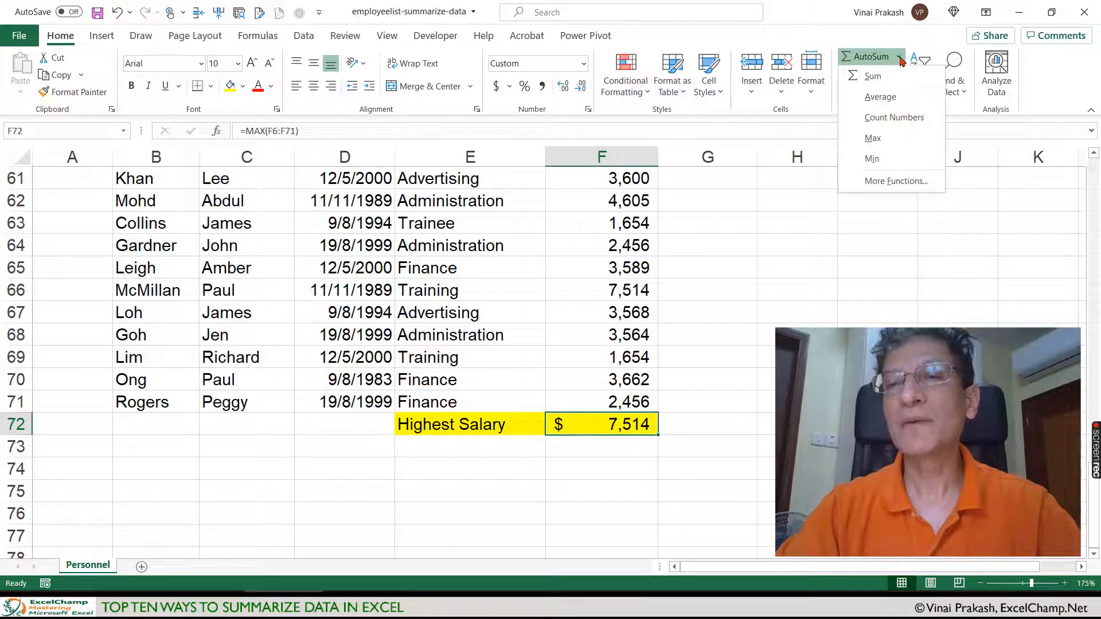
click(872, 158)
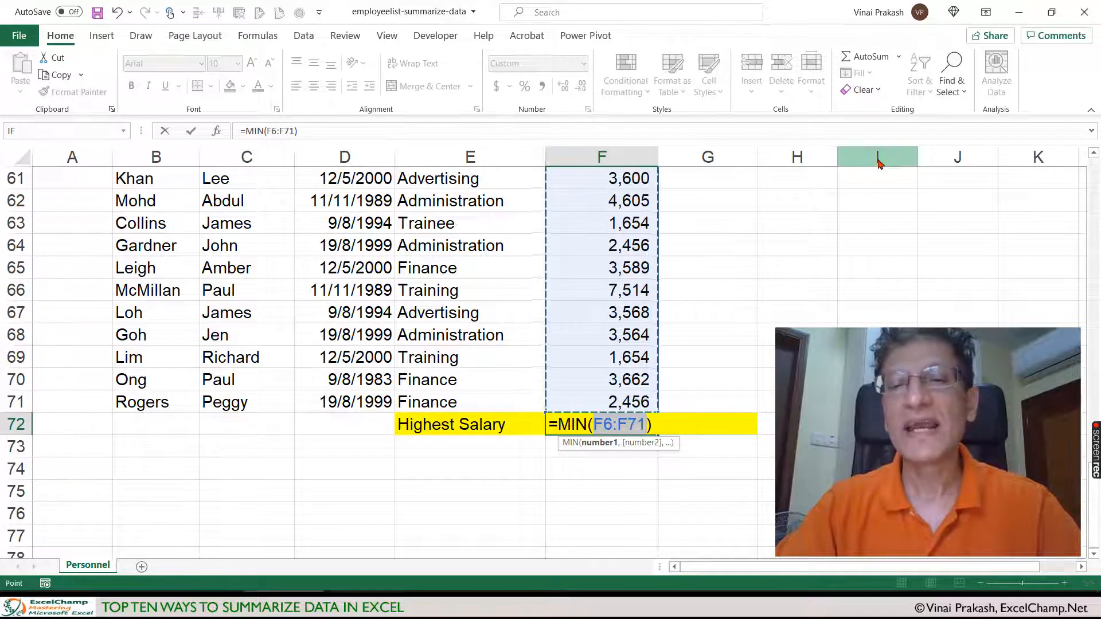
key(Return)
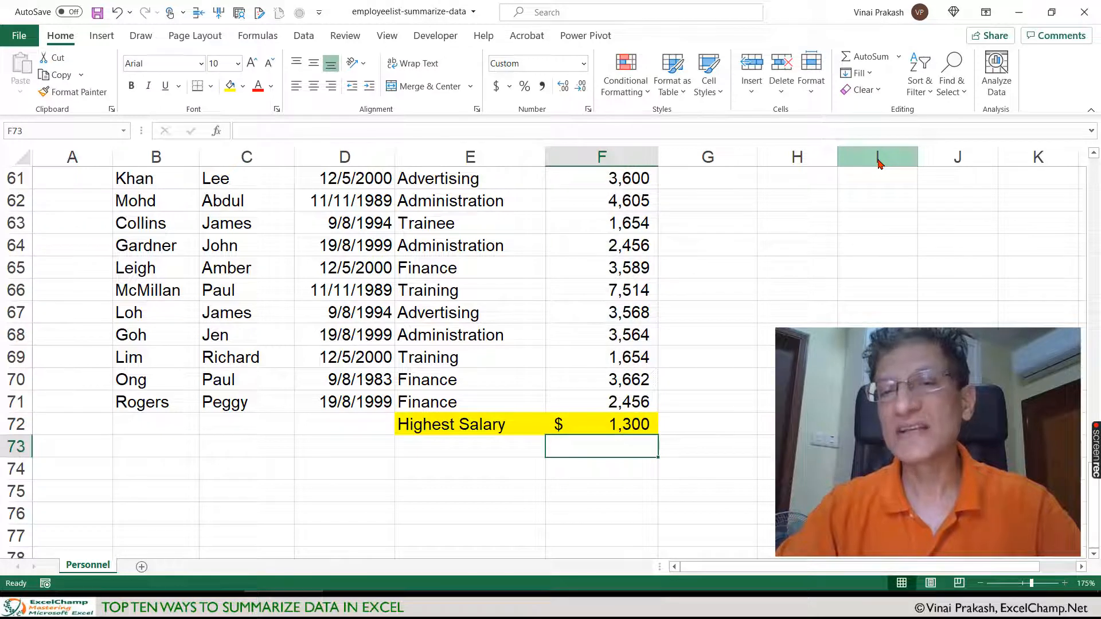
Step: Look through the Salary column for the employee whose salary matches the minimum in F72
click(611, 425)
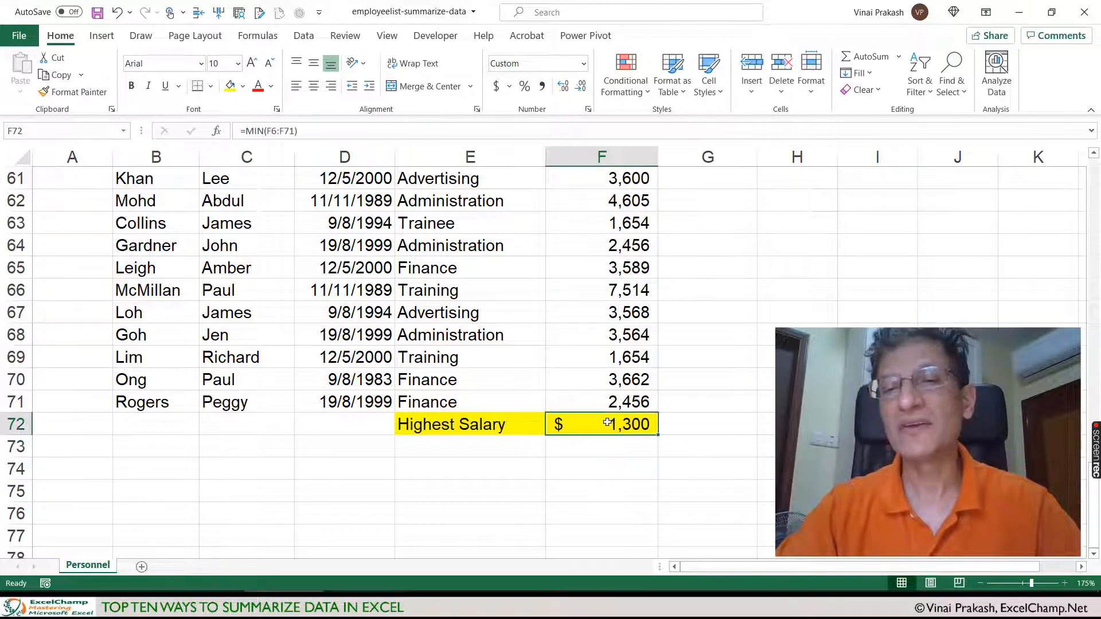
scroll(608, 423, up, 2)
scroll(607, 422, up, 4)
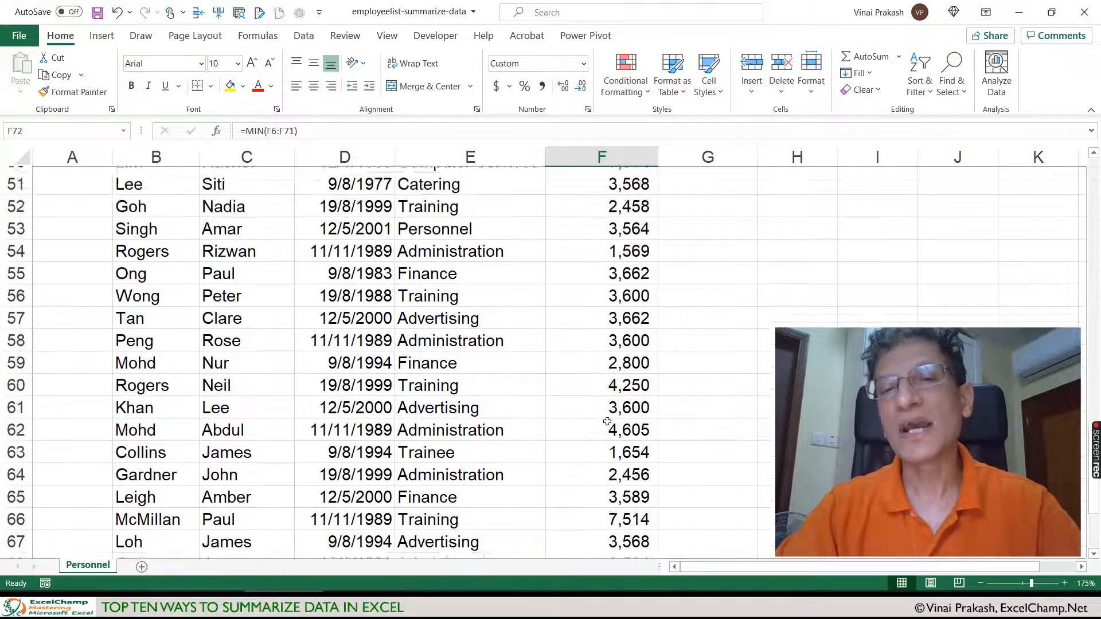
scroll(607, 423, up, 6)
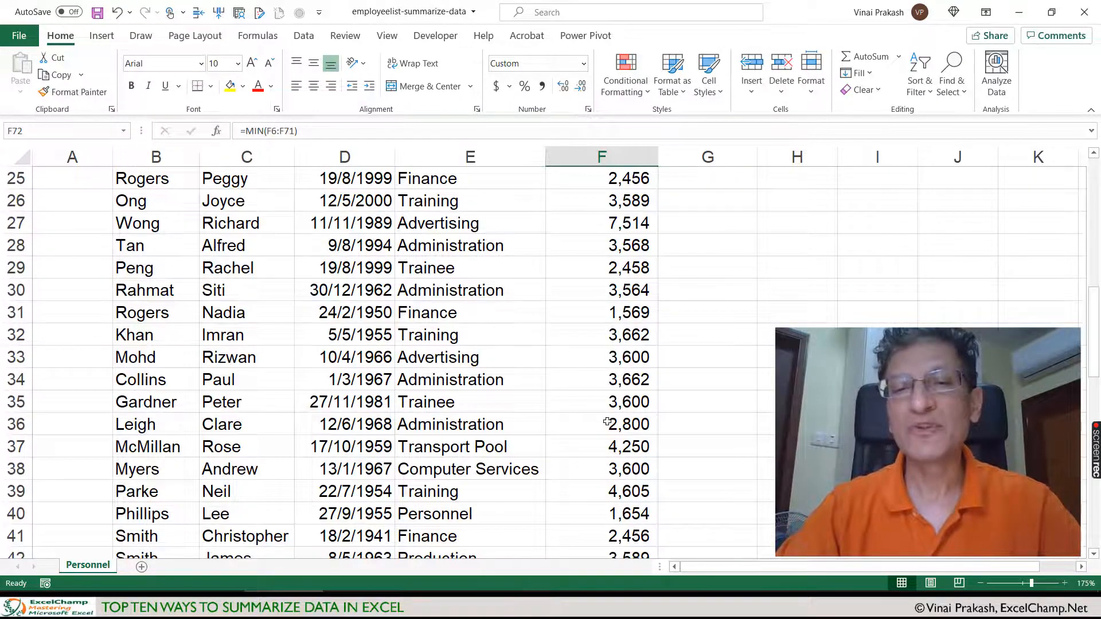
scroll(607, 422, up, 7)
scroll(608, 423, up, 1)
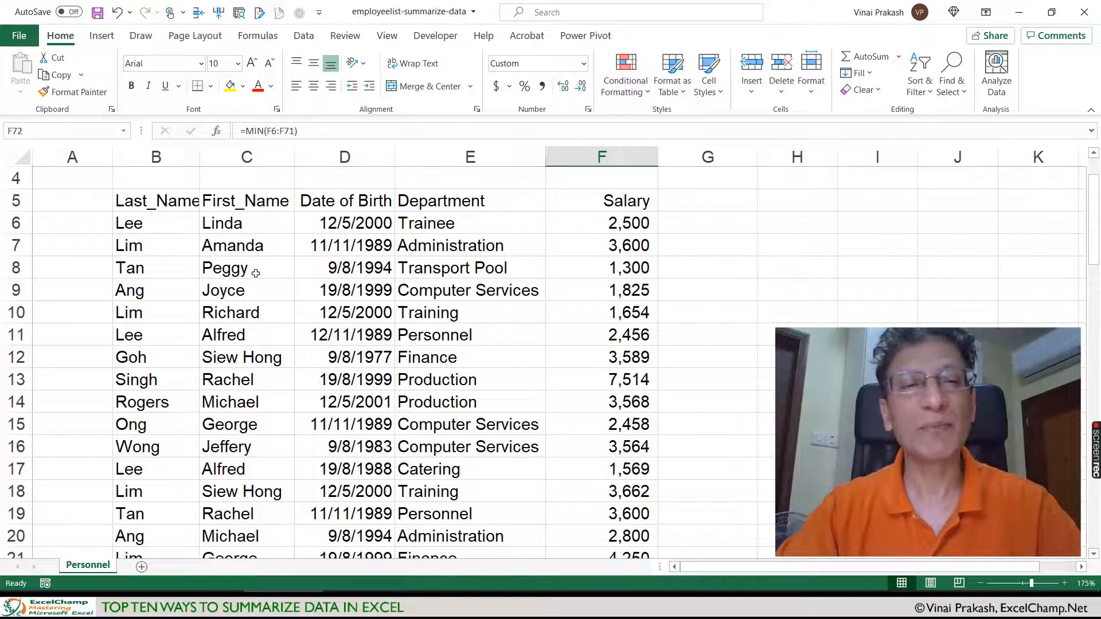
scroll(651, 400, down, 6)
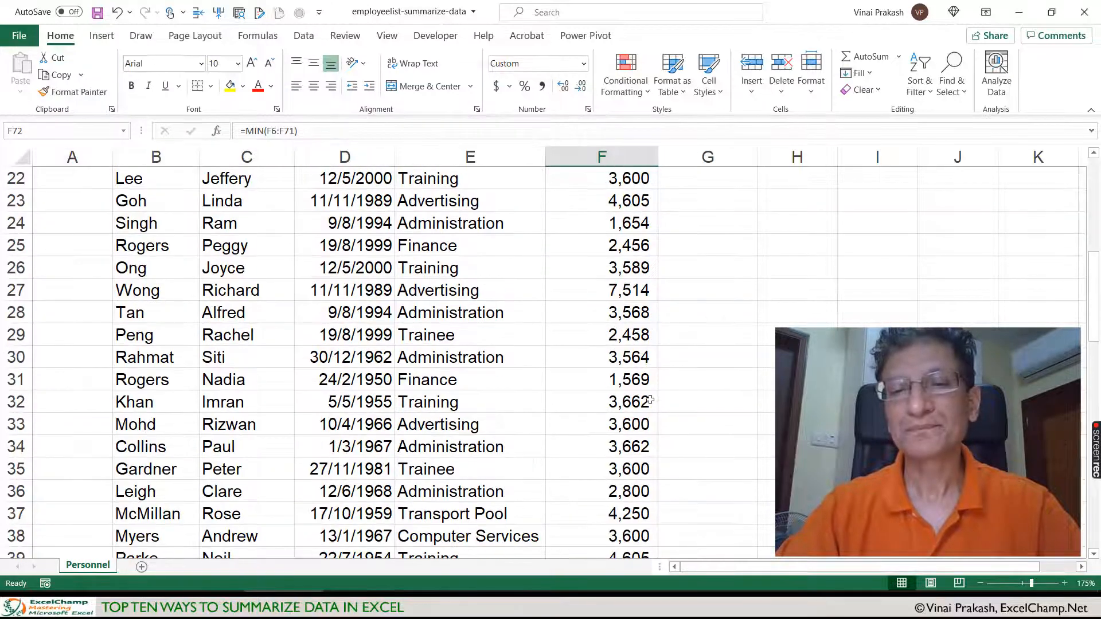
scroll(650, 399, down, 15)
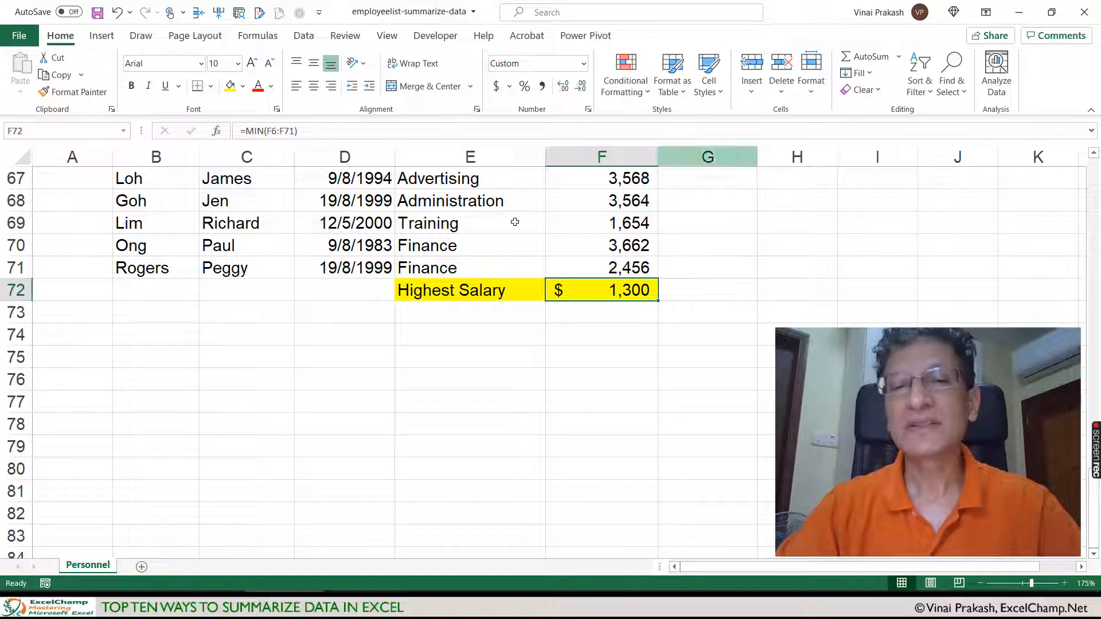
Step: Change the label in E72 to "Lowest Salary"
click(465, 289)
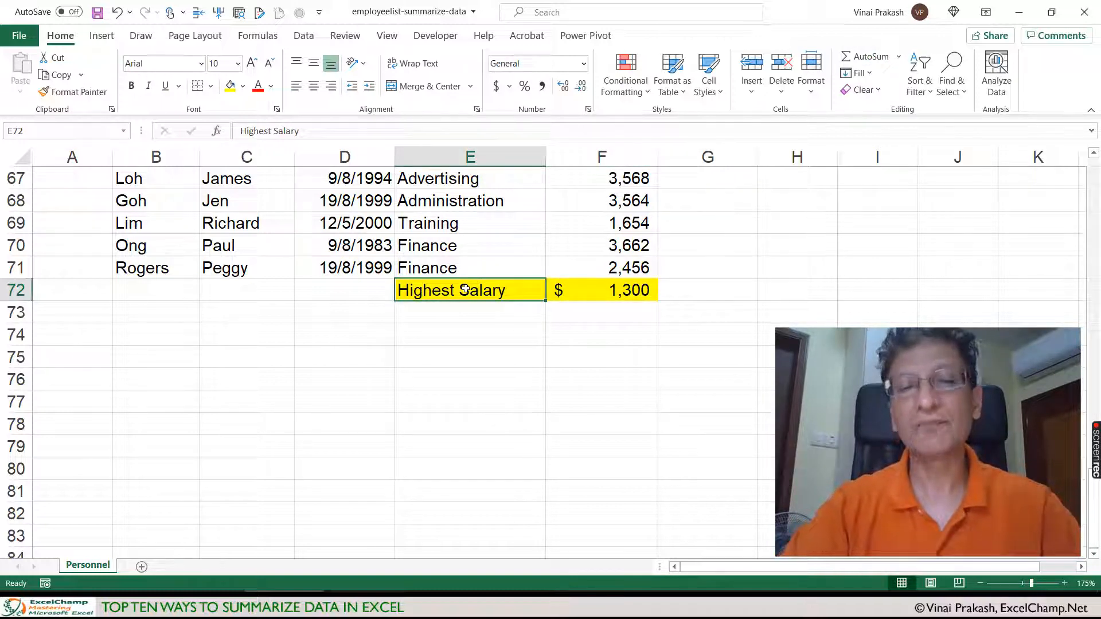
text(Lowest Salary)
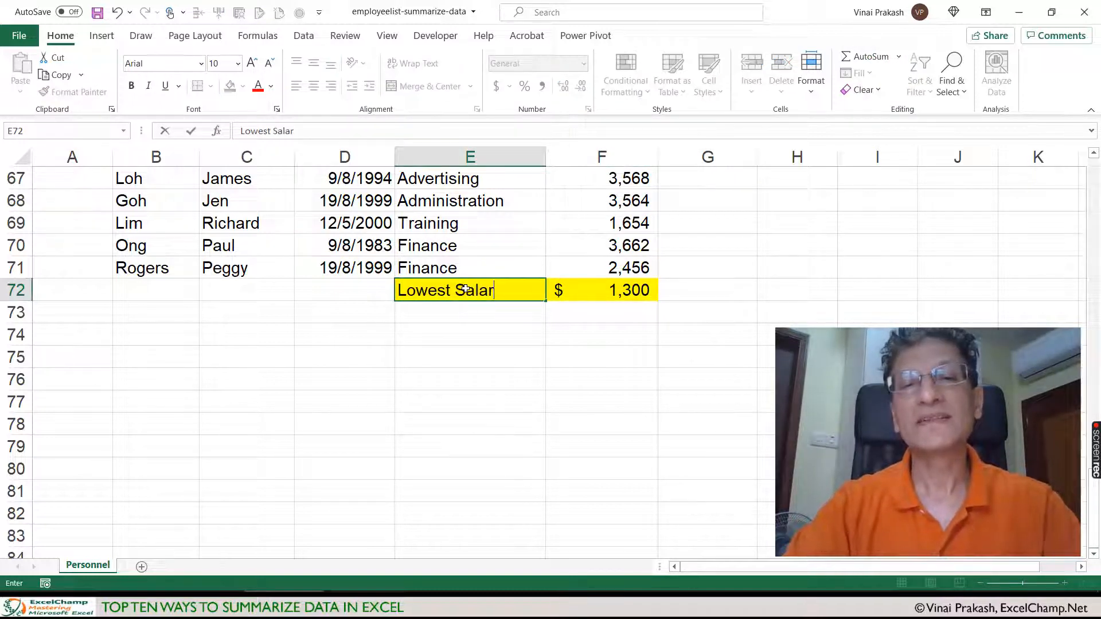
key(Return)
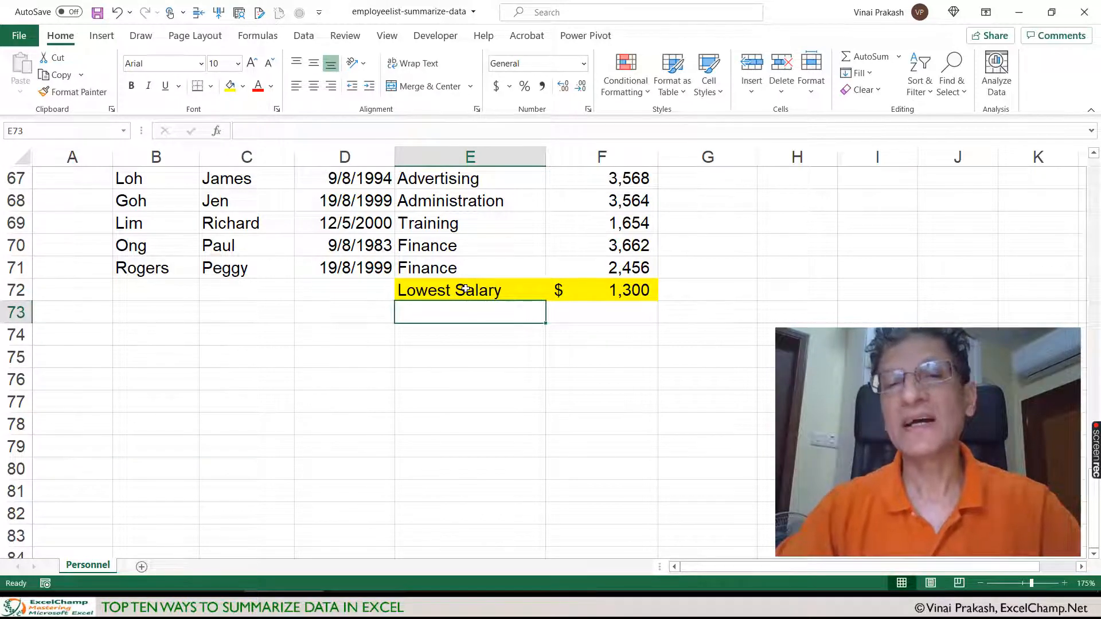
Step: Change the label in E72 to "Num of Employees"
click(471, 291)
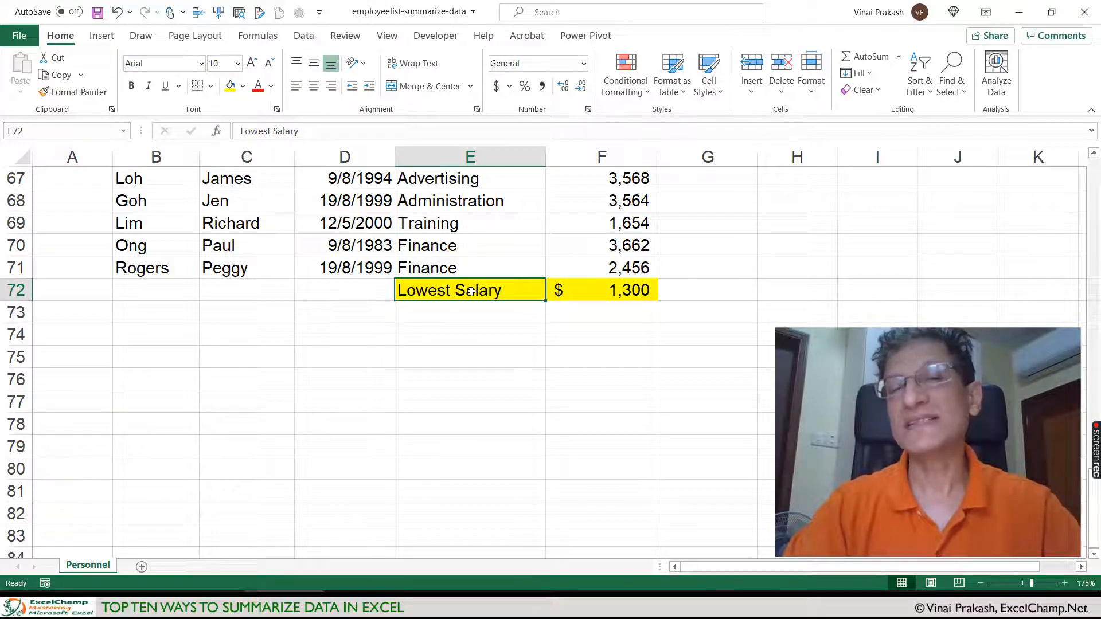
text(Num of Emp)
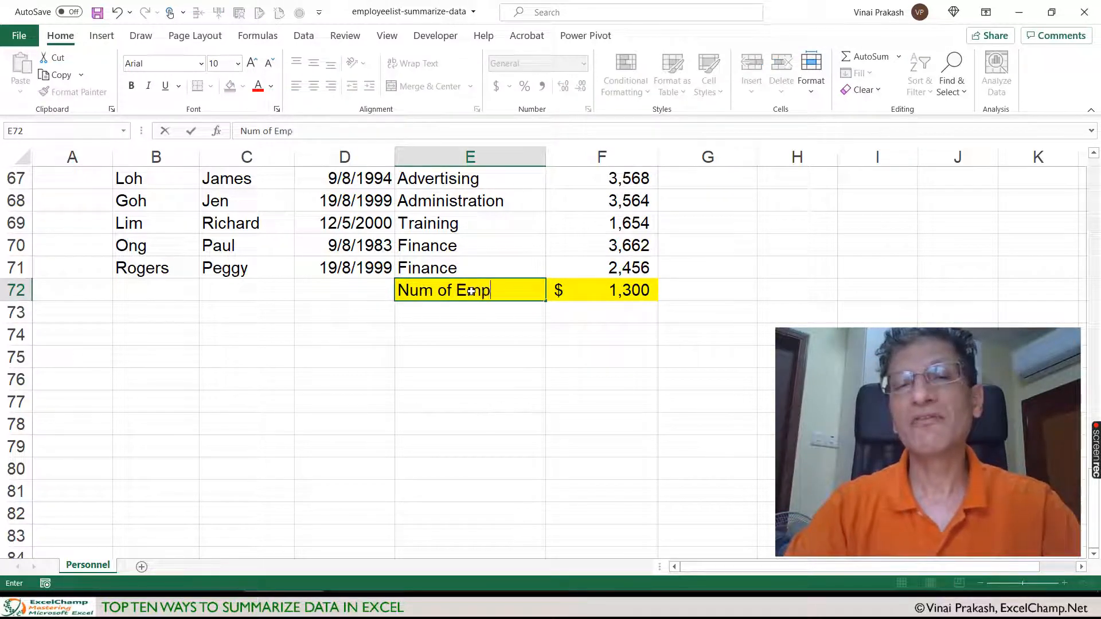
text(loyees)
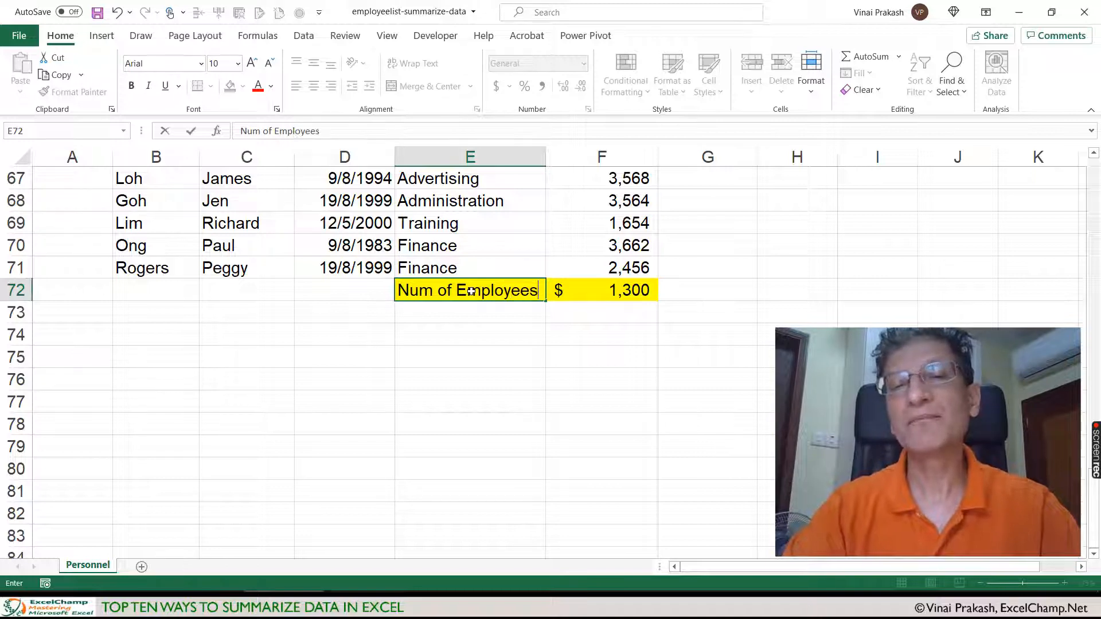
key(Tab)
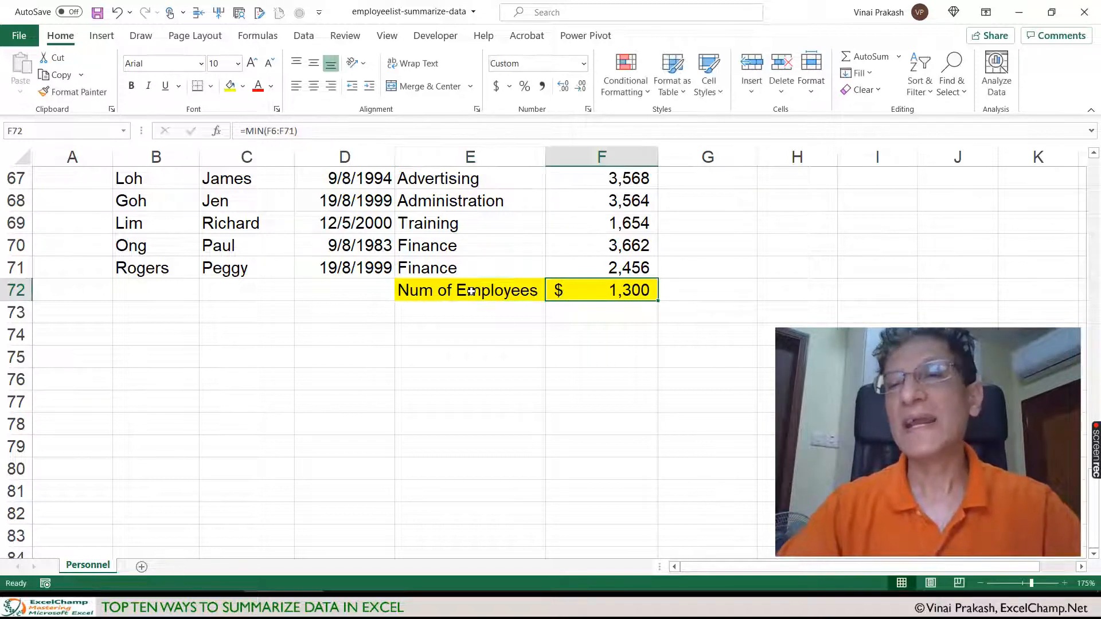
Step: Replace the formula in F72 with the AutoSum Count Numbers of F6:F71
click(900, 60)
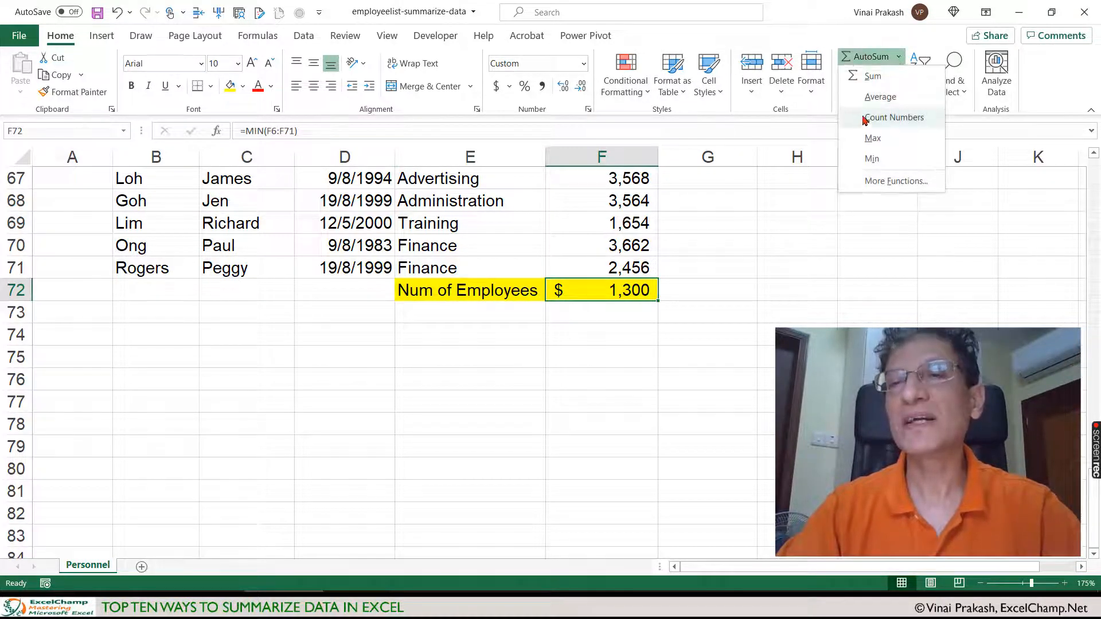
click(908, 123)
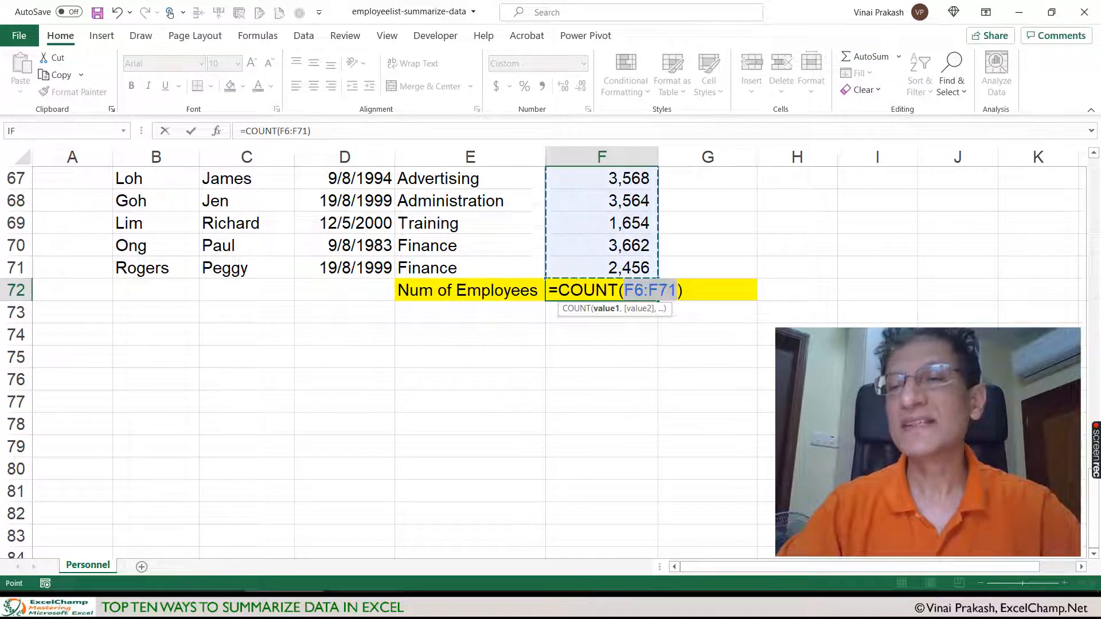
scroll(602, 344, up, 3)
scroll(607, 313, down, 3)
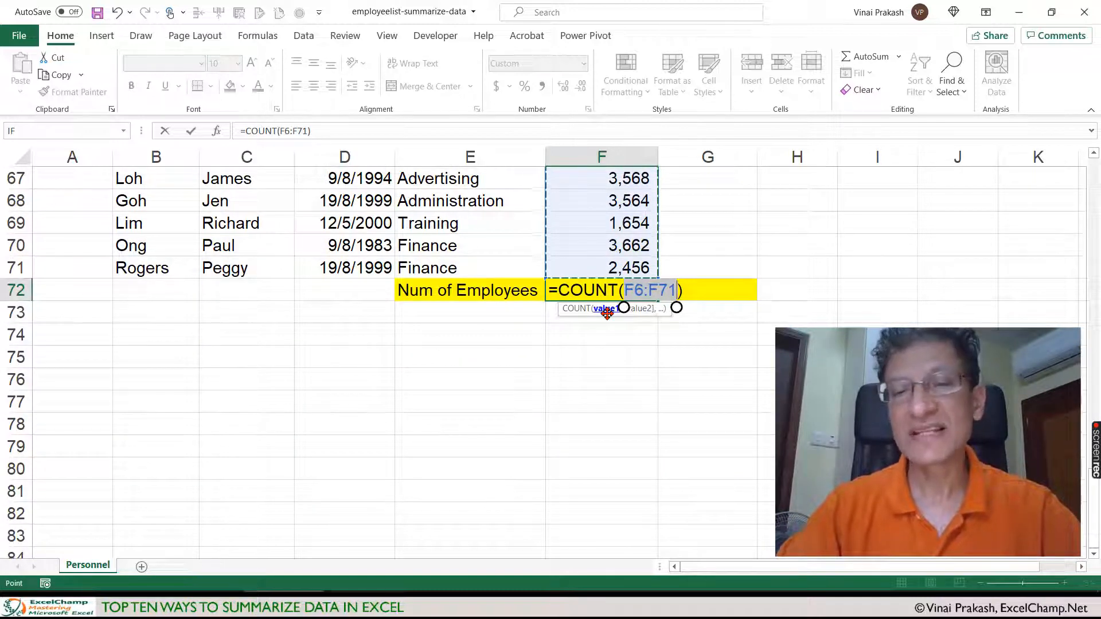
key(Return)
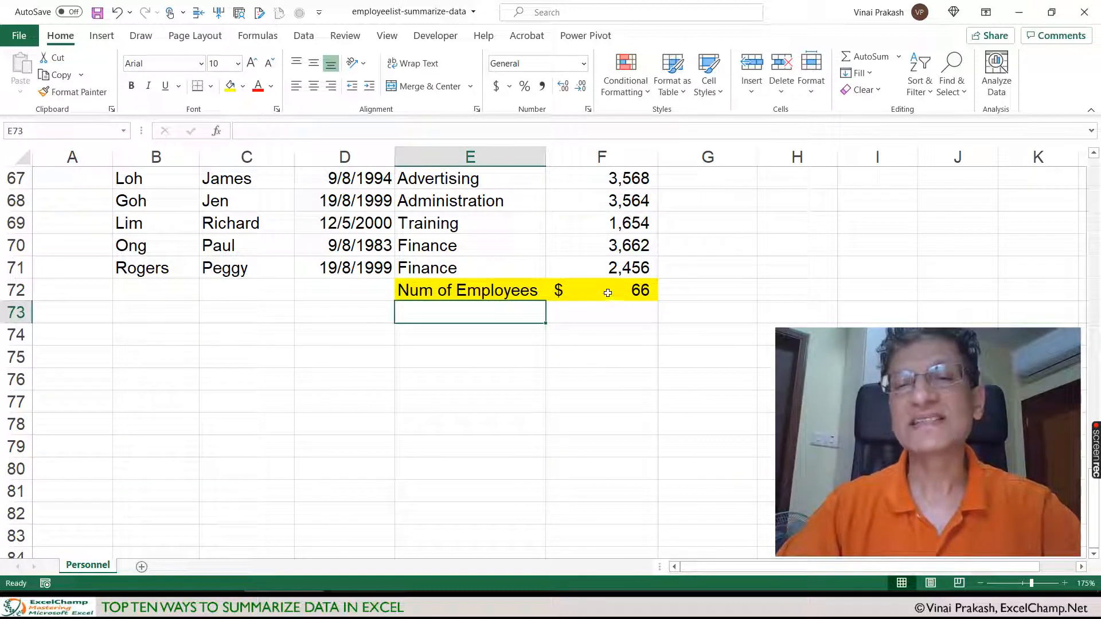
Step: Format the employee count in F72 with the Comma style and no decimal places
click(607, 292)
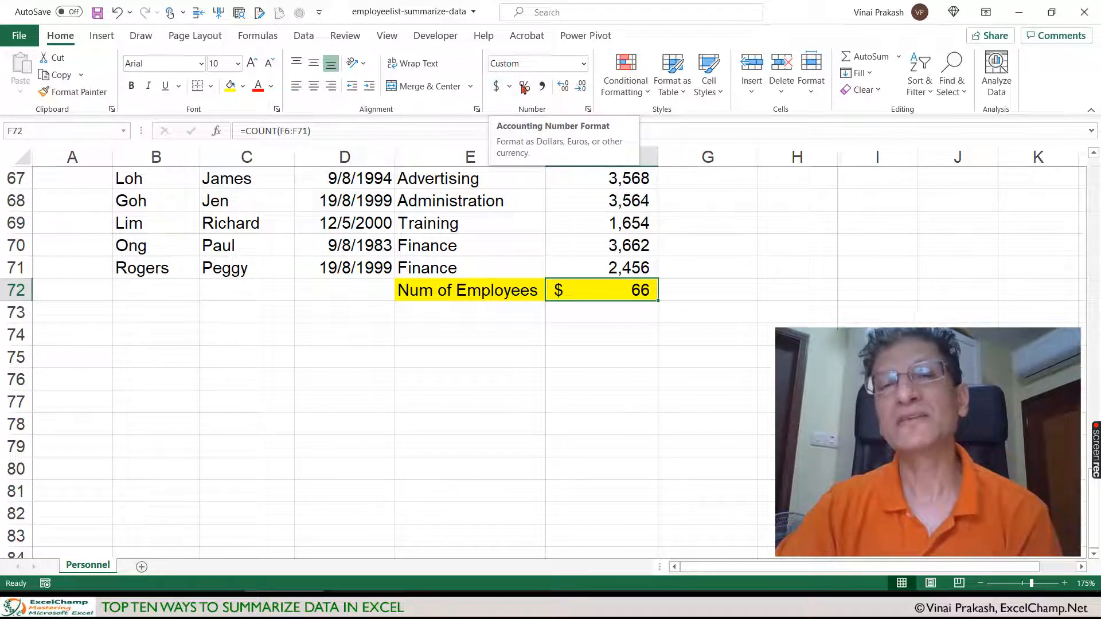
click(542, 87)
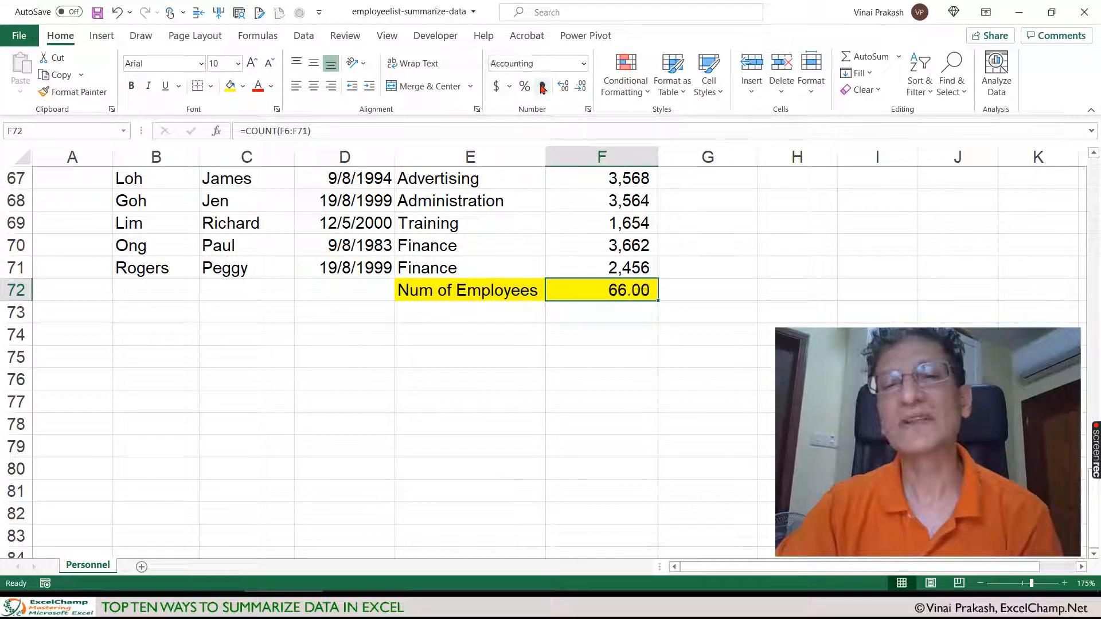
click(582, 87)
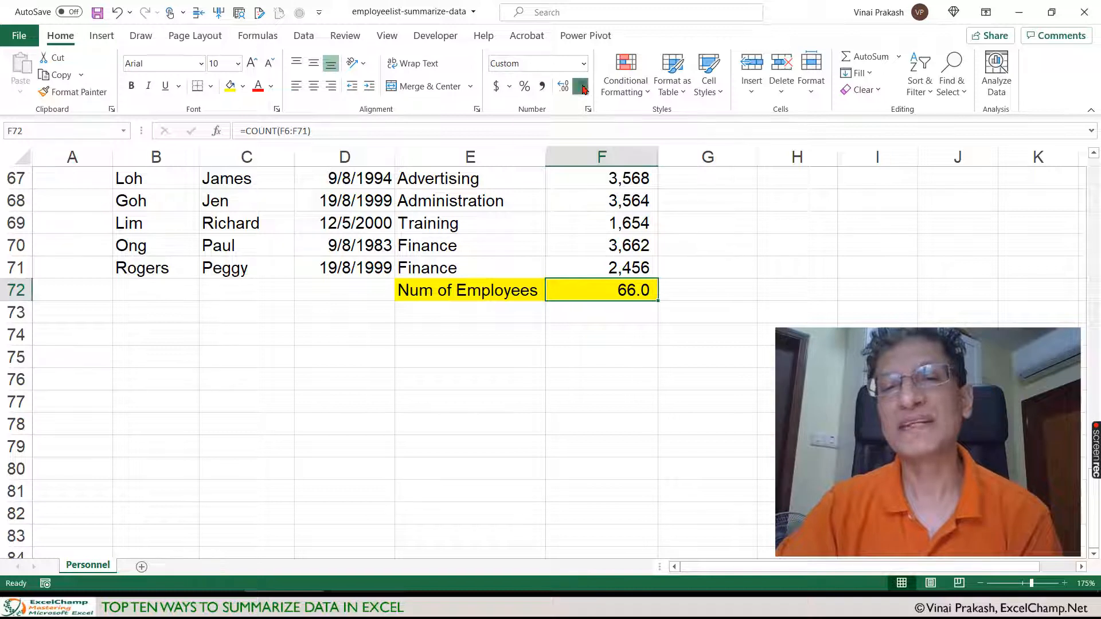
click(583, 88)
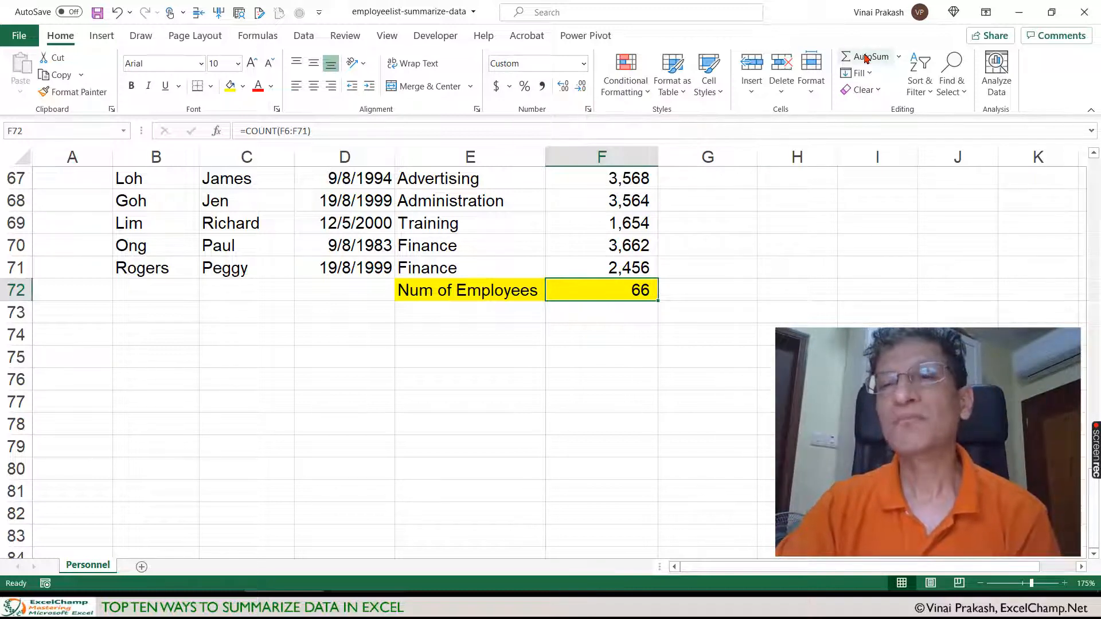
click(899, 56)
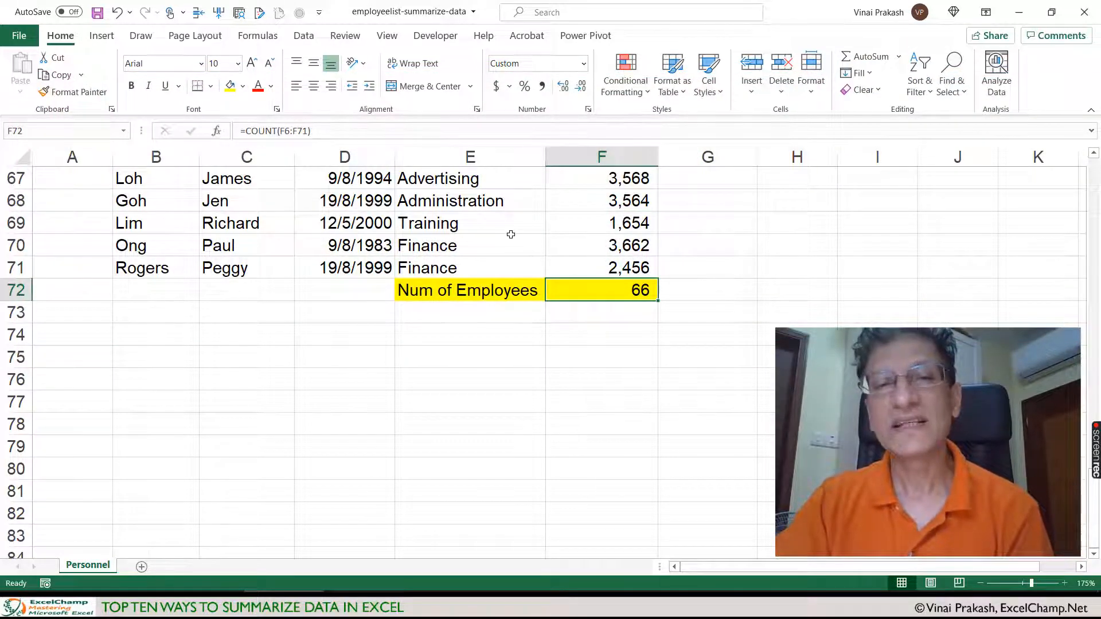
Step: Sort the employee list by Department from A to Z
click(513, 238)
scroll(518, 235, up, 1)
scroll(518, 235, up, 5)
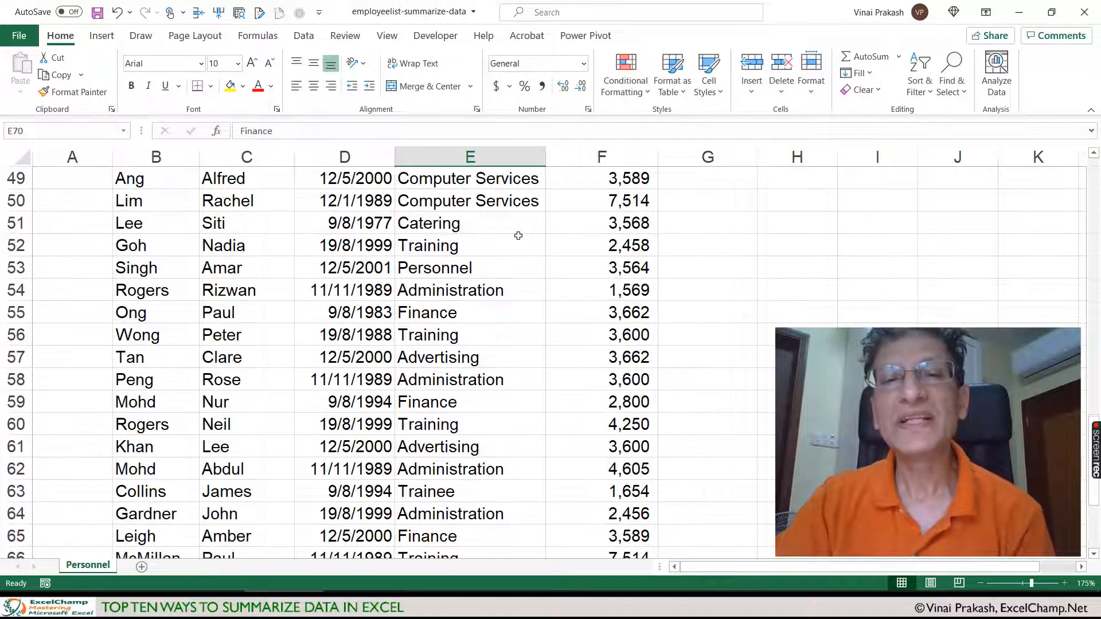
scroll(519, 236, down, 5)
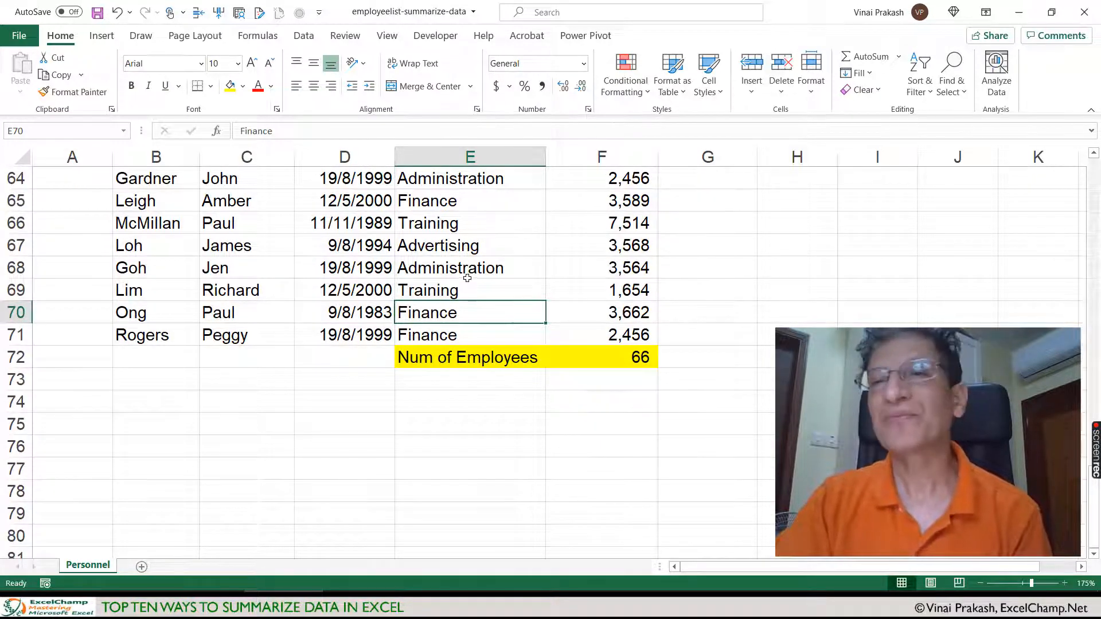
click(924, 93)
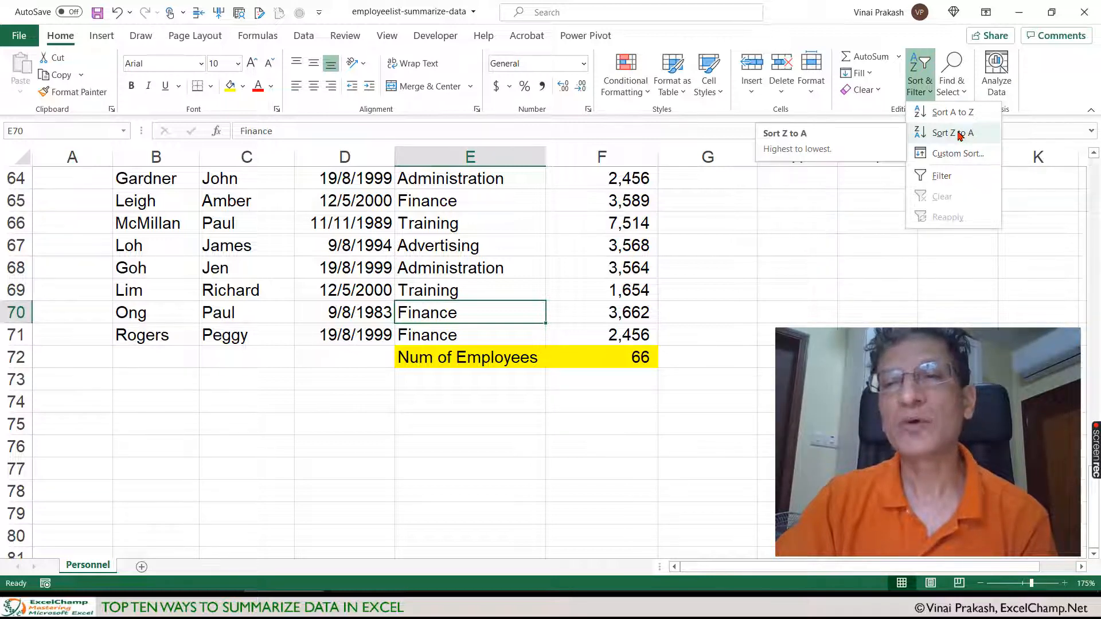
click(951, 112)
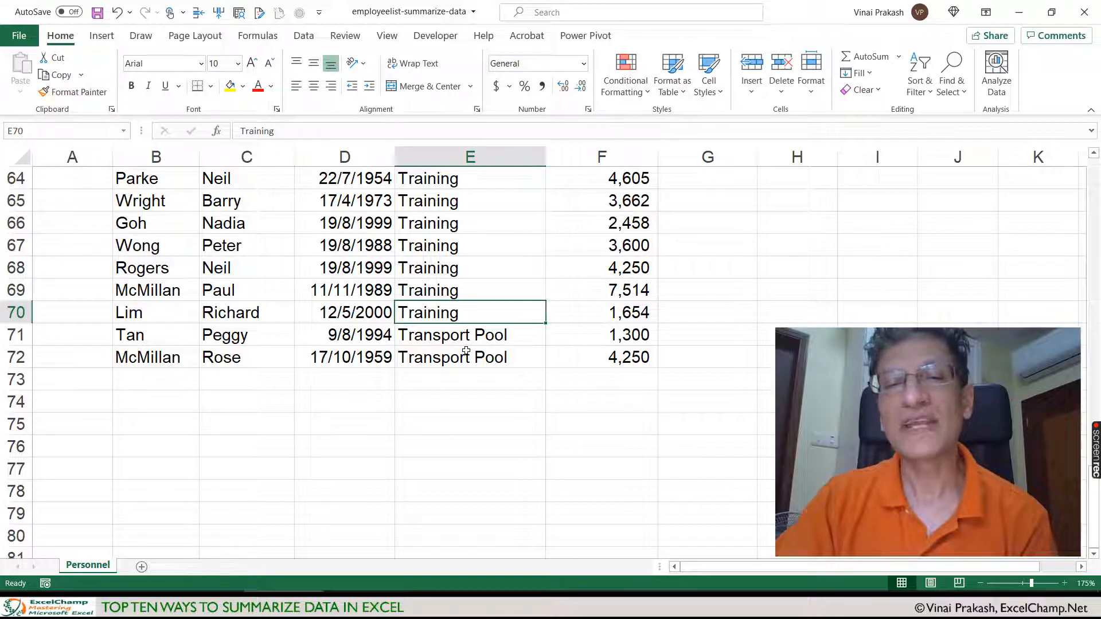
Step: Delete the yellow "Num of Employees" row that the sort moved in among the employee records
scroll(466, 351, up, 7)
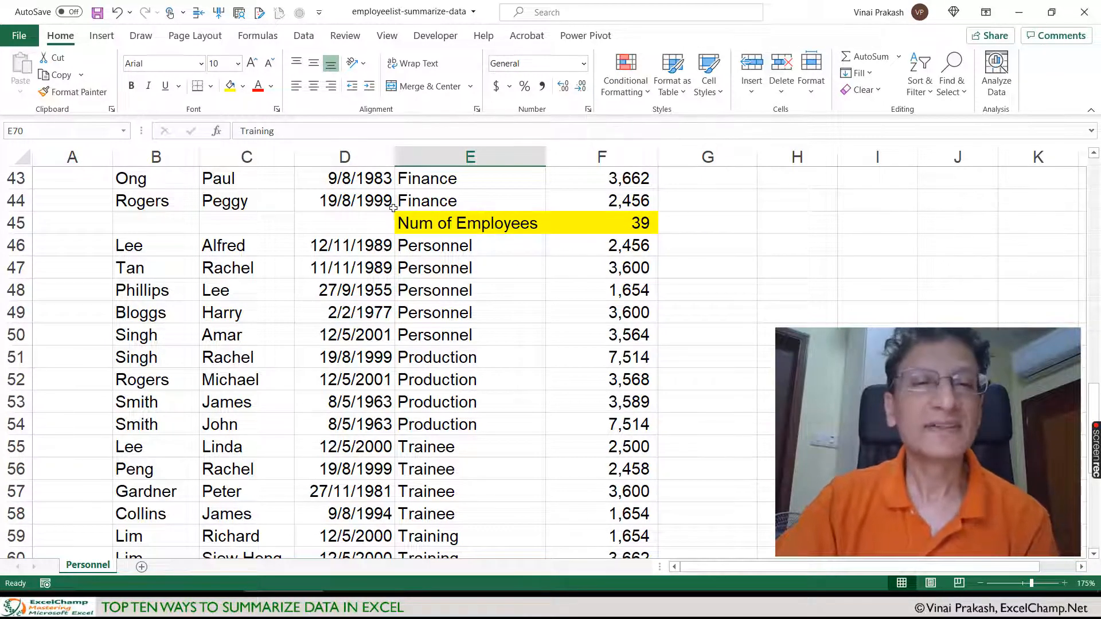
click(17, 224)
right_click(8, 224)
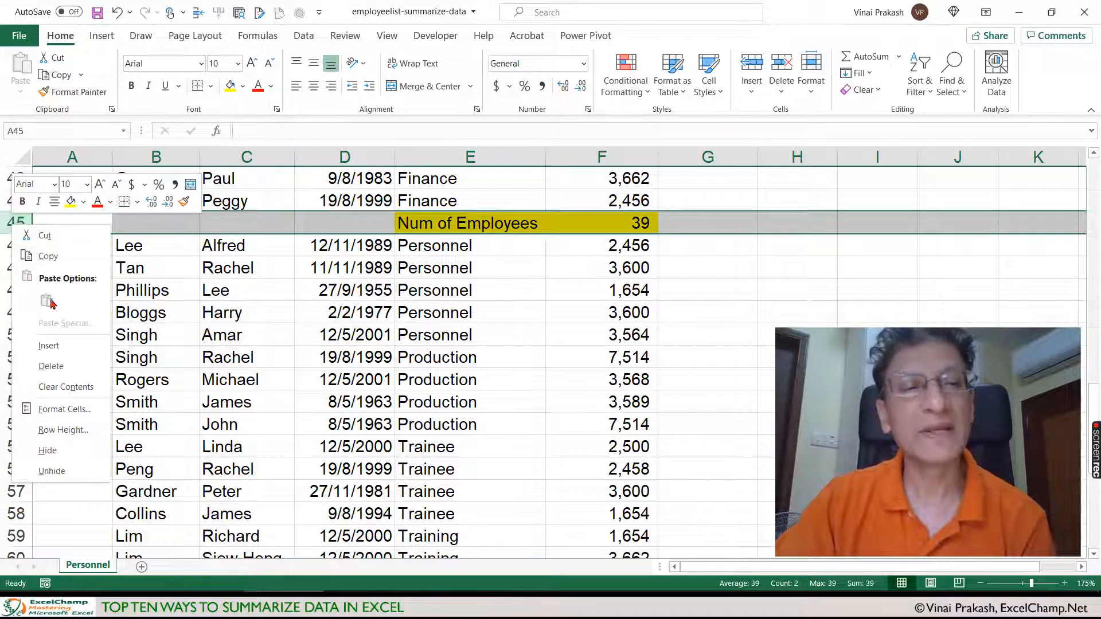
click(70, 365)
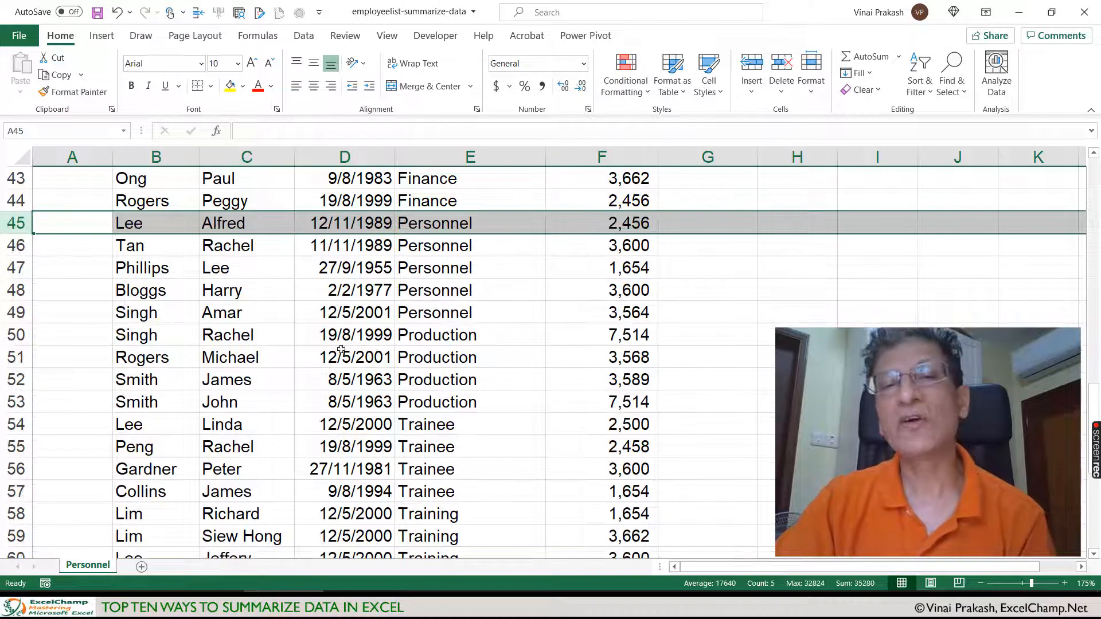
Step: Select the Production department's salaries in F50:F53 to examine their status bar summary
click(415, 339)
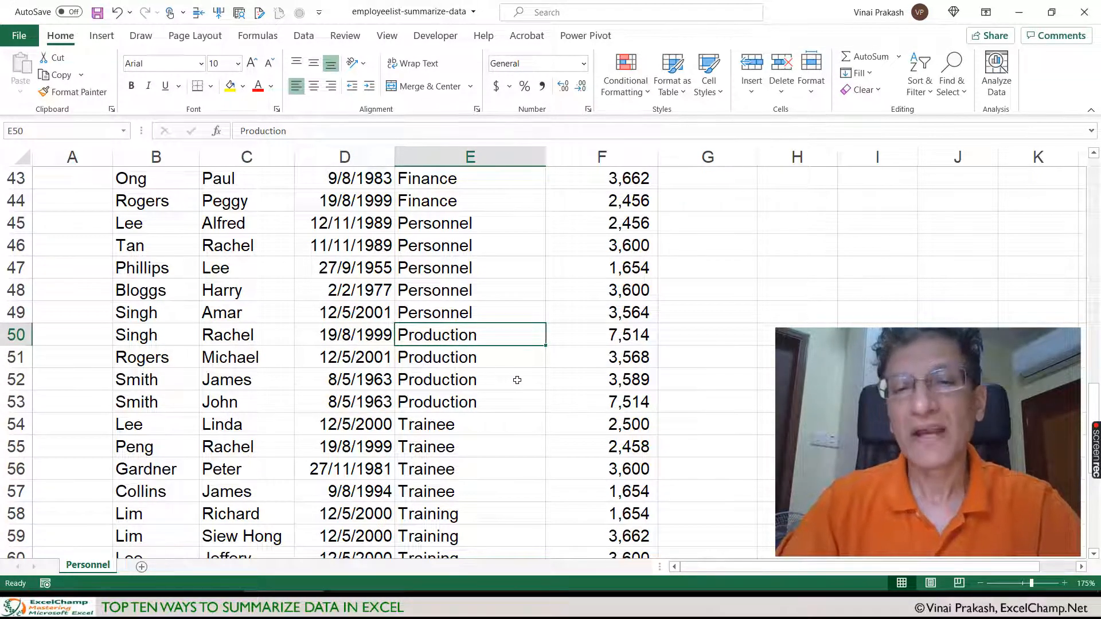
scroll(516, 381, down, 4)
scroll(492, 293, down, 1)
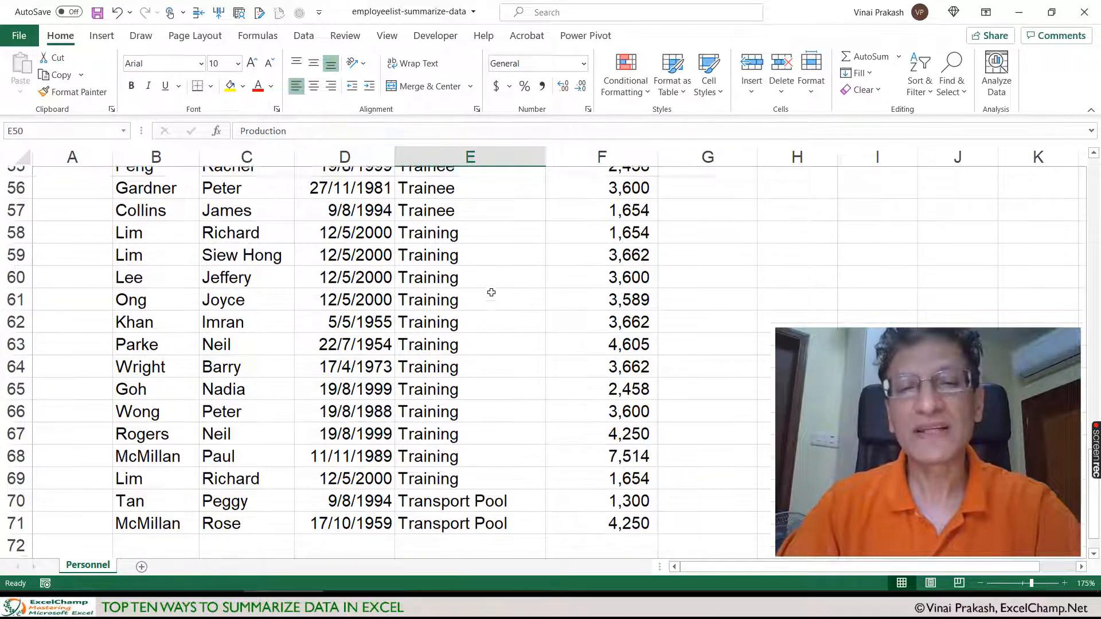
scroll(491, 292, up, 1)
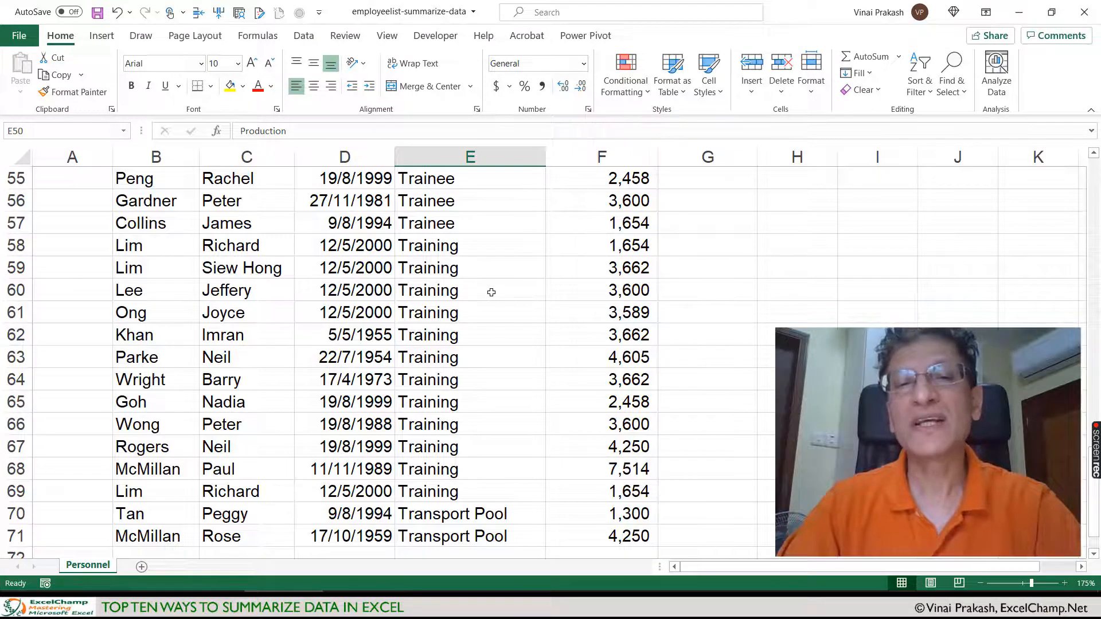
scroll(491, 292, up, 4)
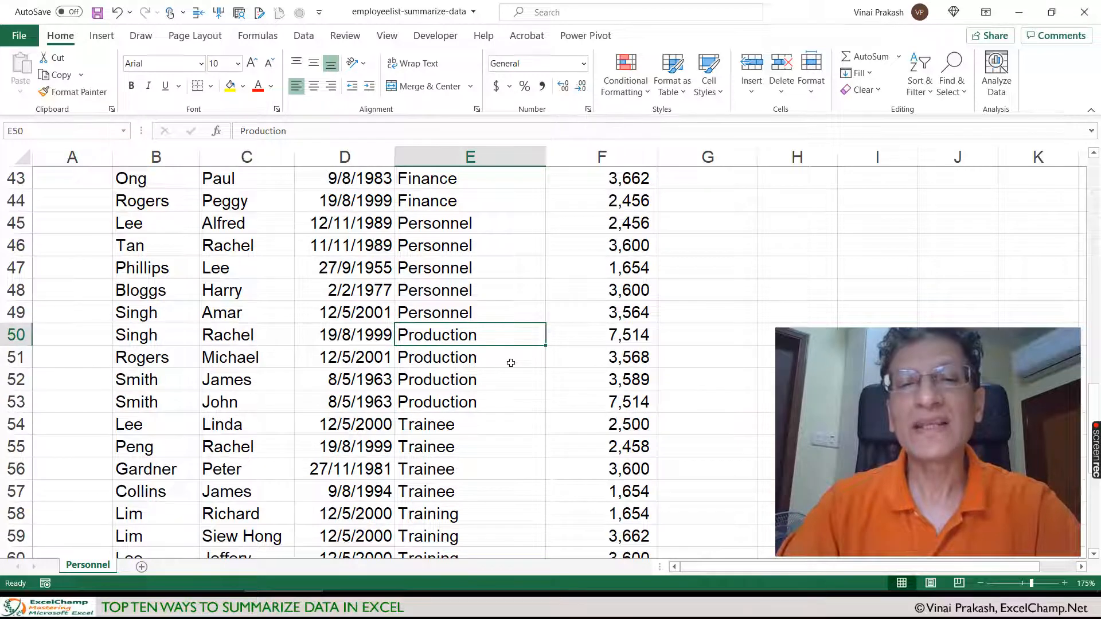
click(509, 358)
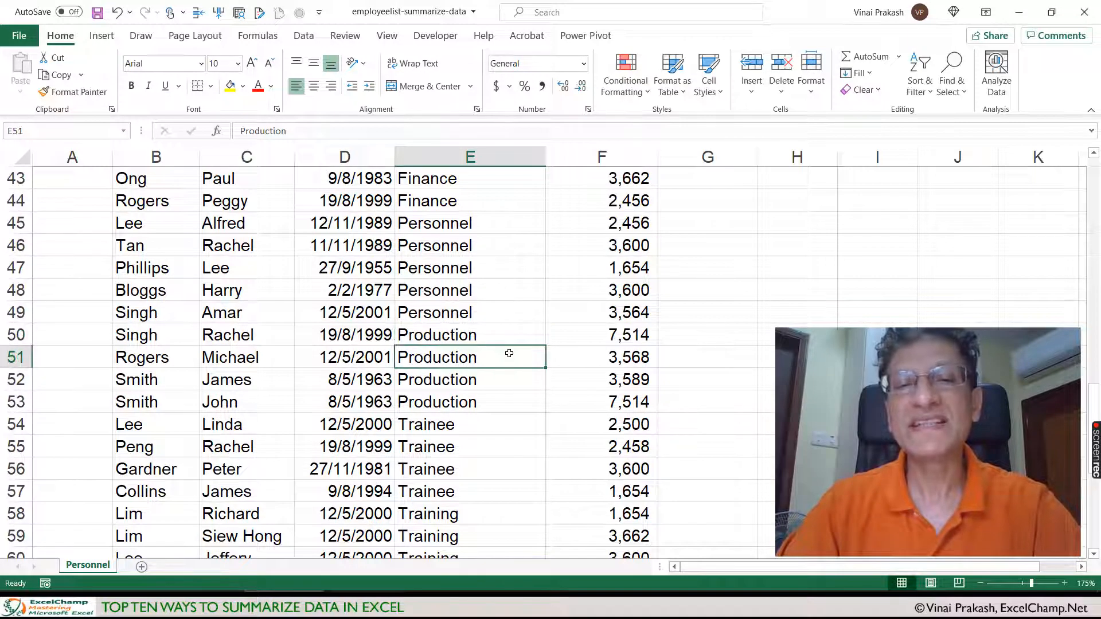
drag(505, 335, 506, 393)
drag(584, 335, 585, 393)
scroll(584, 392, down, 2)
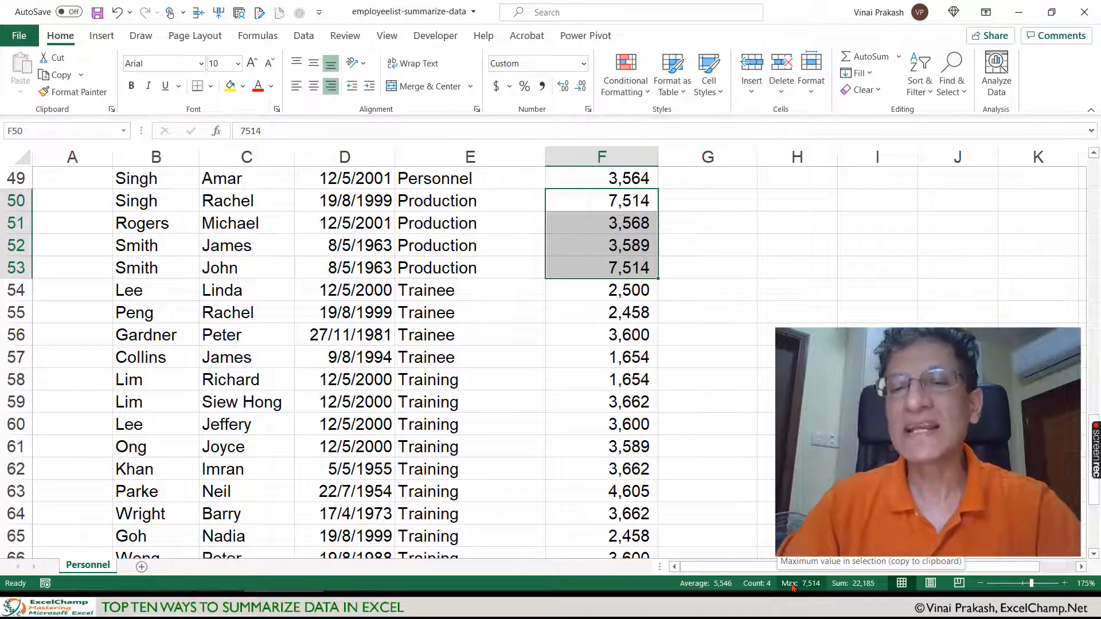
Step: Add Minimum to the status bar statistics and check the summary of the Trainee salaries in F54:F57
right_click(659, 588)
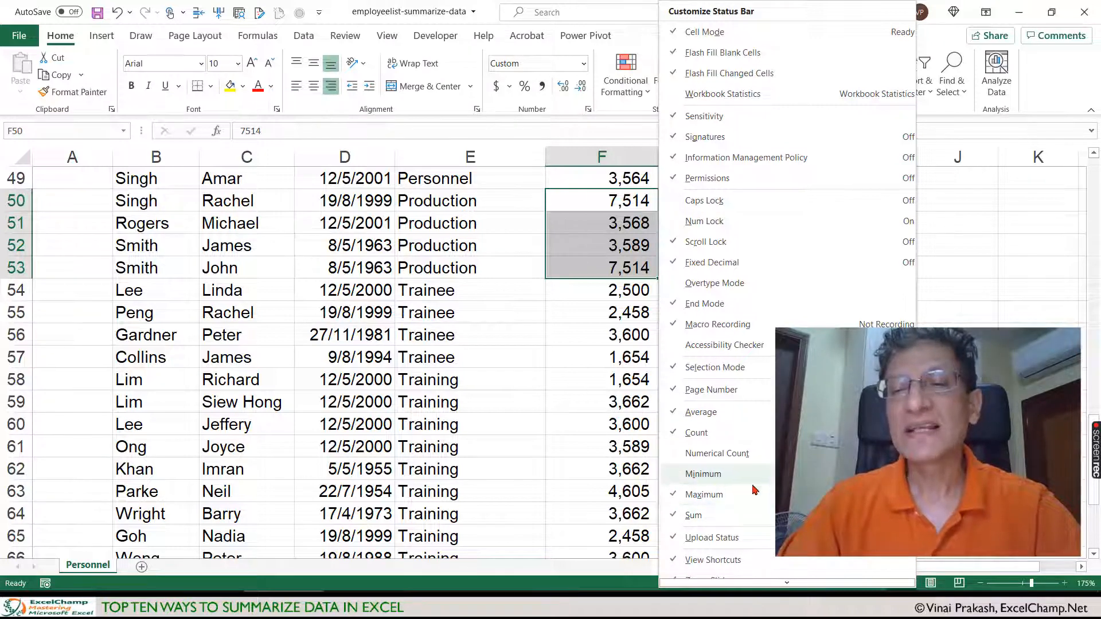
click(677, 478)
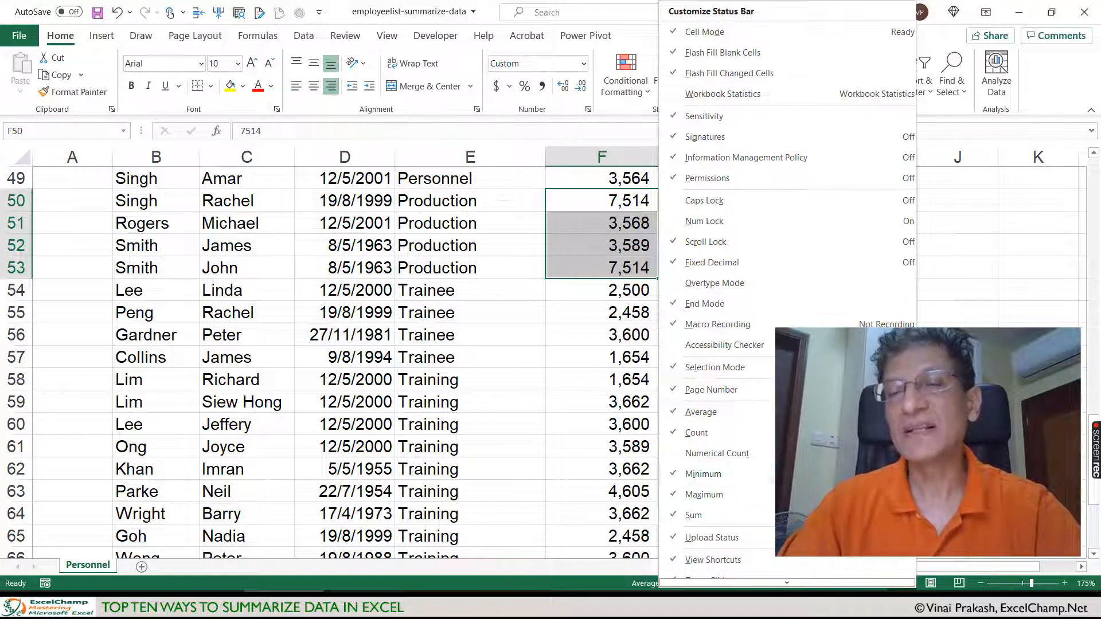
key(Escape)
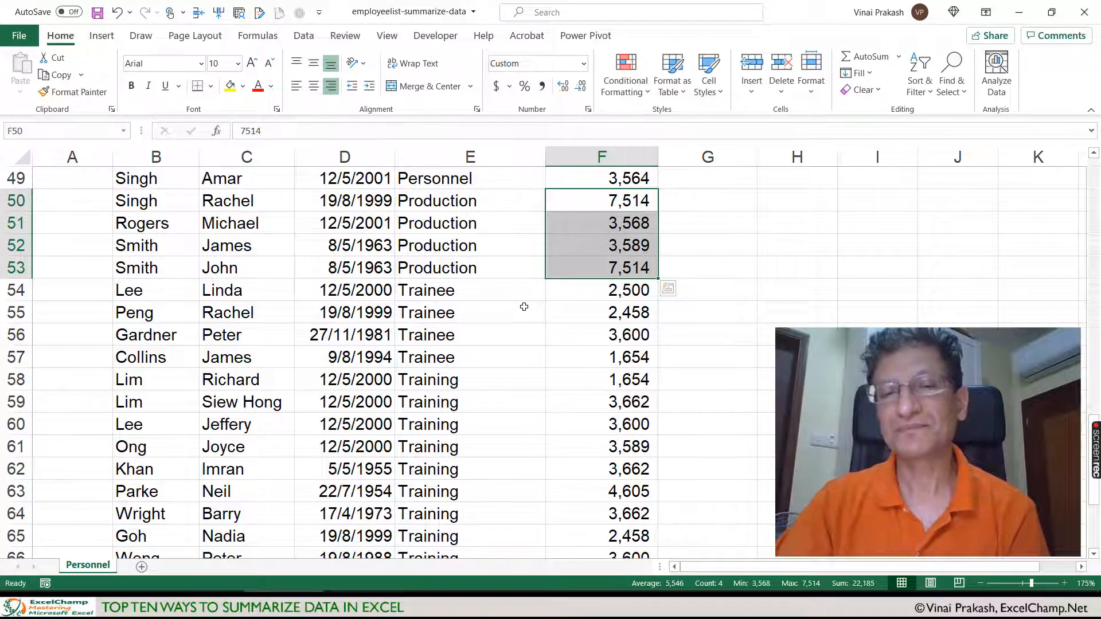
drag(582, 291, 582, 360)
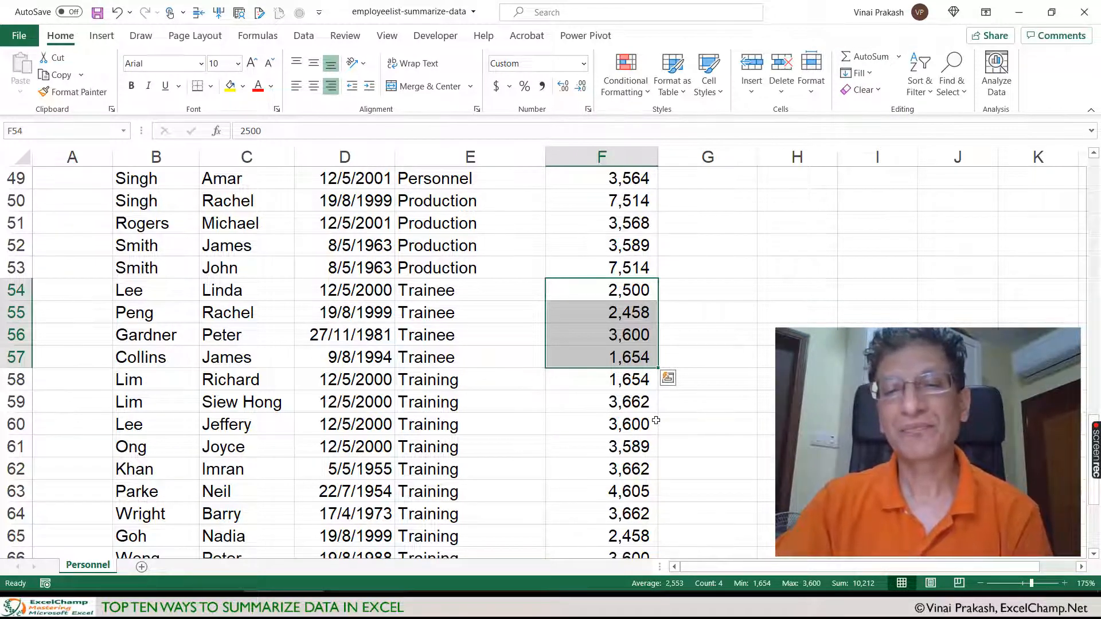
click(622, 402)
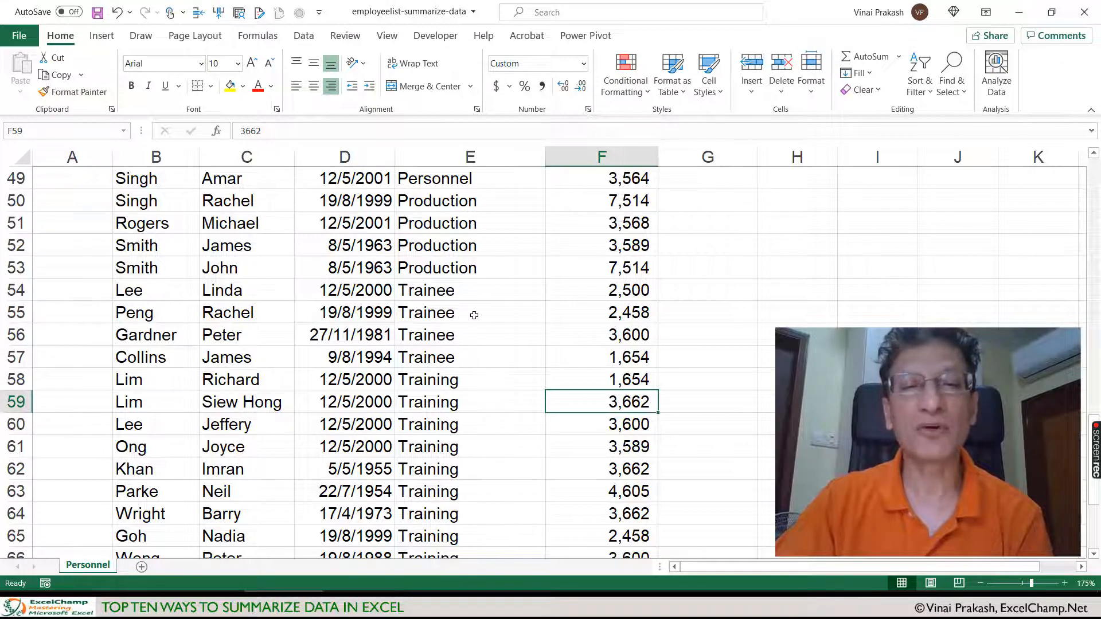
Step: Sort the employee list by Date of Birth from oldest to newest and return to the start of the list
click(366, 294)
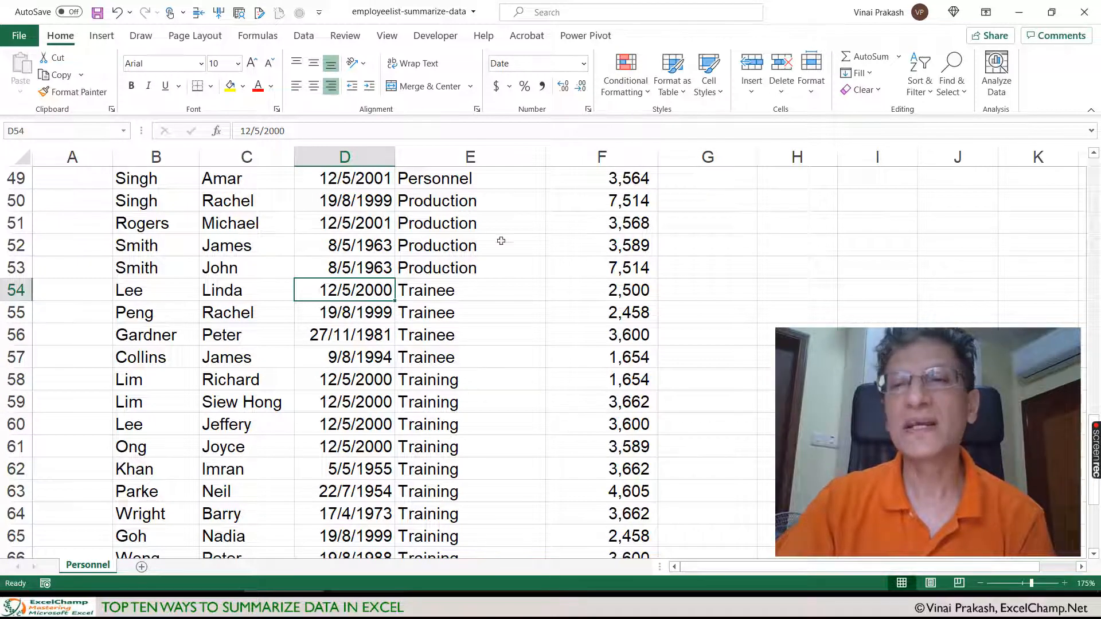
click(928, 77)
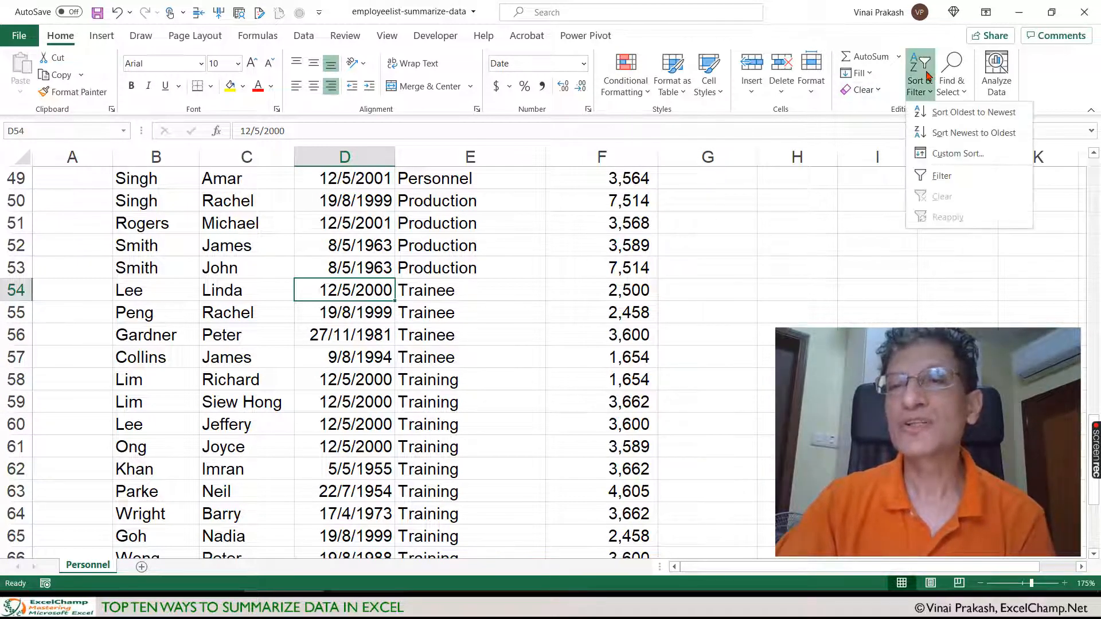
click(944, 114)
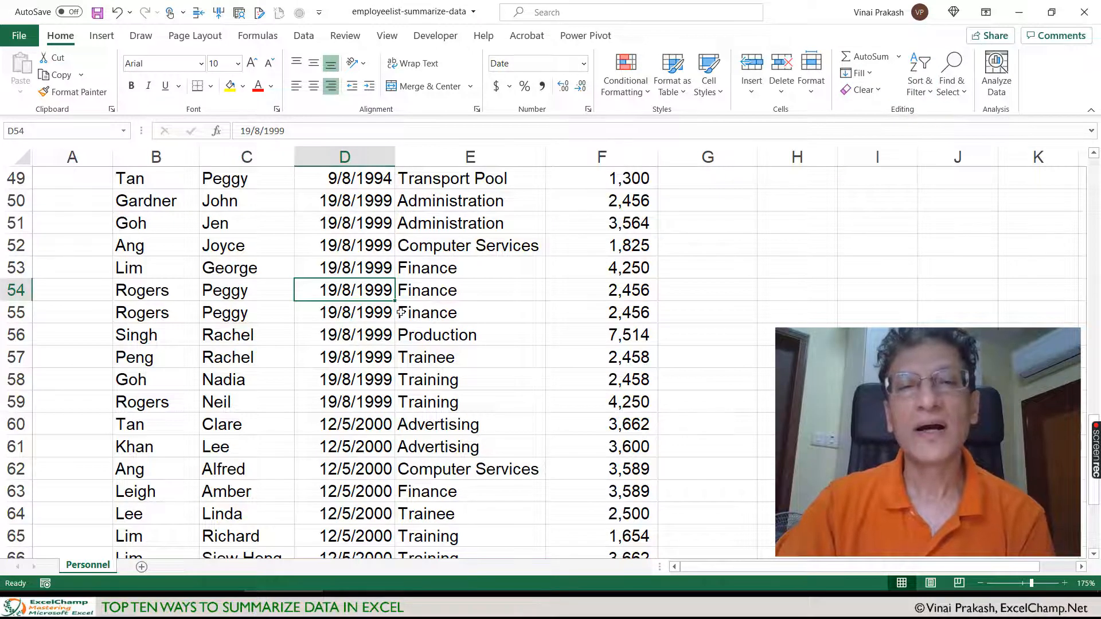
scroll(442, 300, up, 7)
scroll(400, 311, up, 9)
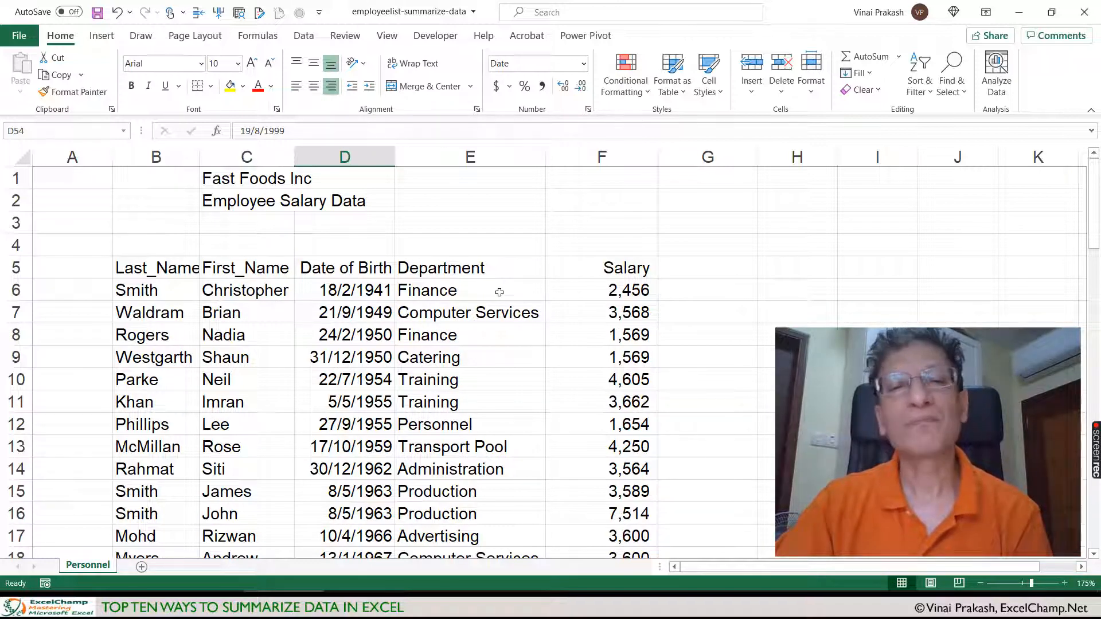
Step: Sort the employee list by Date of Birth from newest to oldest and look over the reordered records
click(358, 296)
click(938, 92)
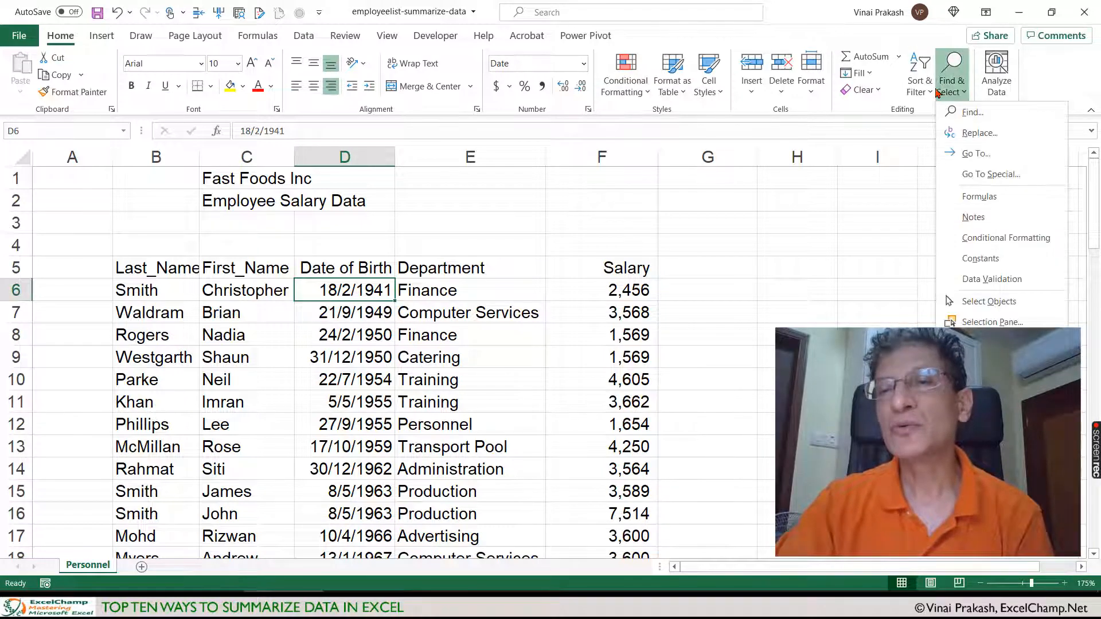
click(917, 92)
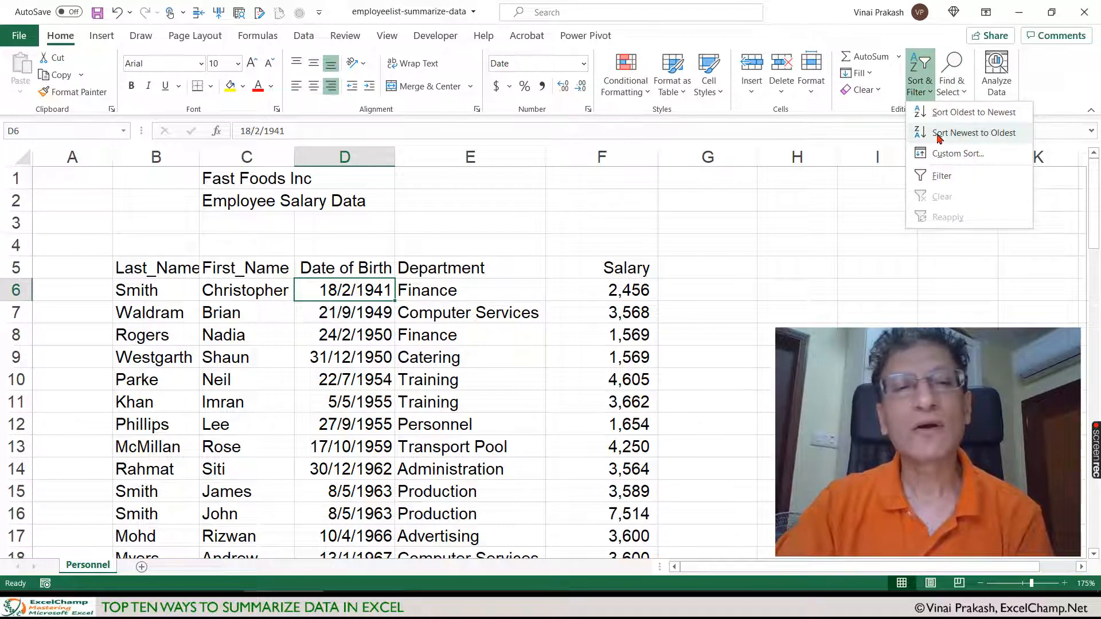
click(938, 133)
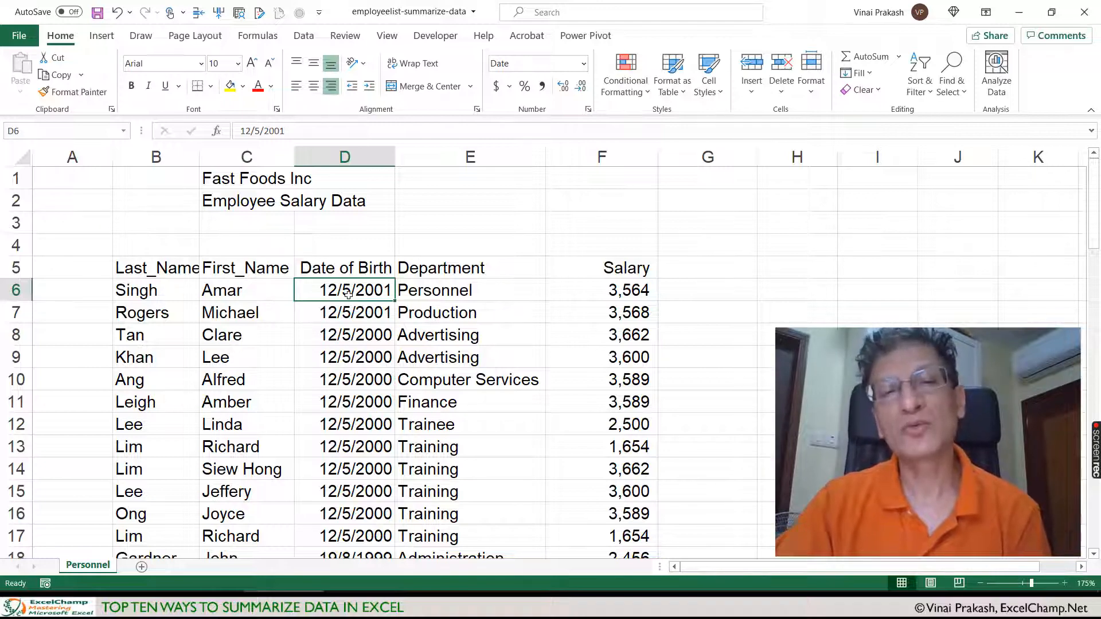
scroll(390, 408, down, 10)
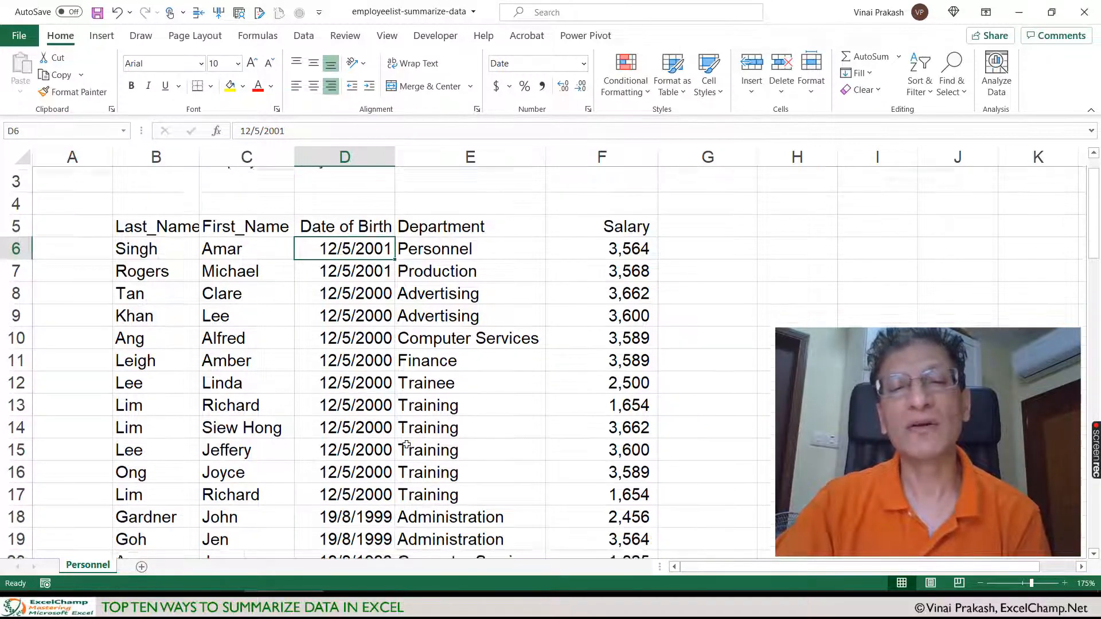
scroll(406, 443, up, 10)
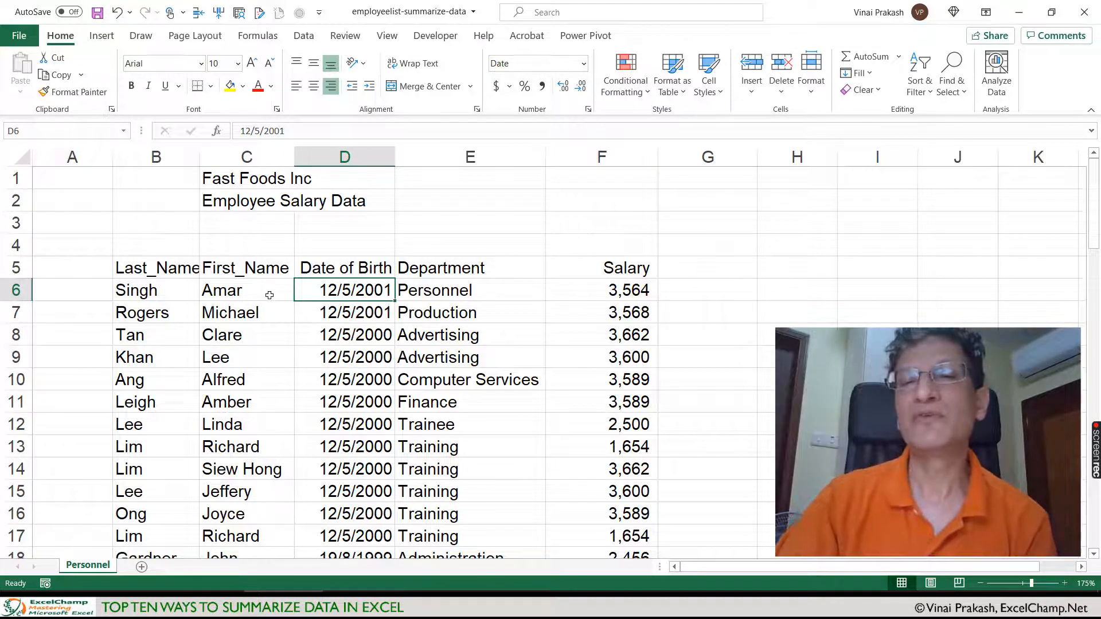
Step: Sort the employee list by Salary from smallest to largest and review the records down to the highest salaries
click(595, 291)
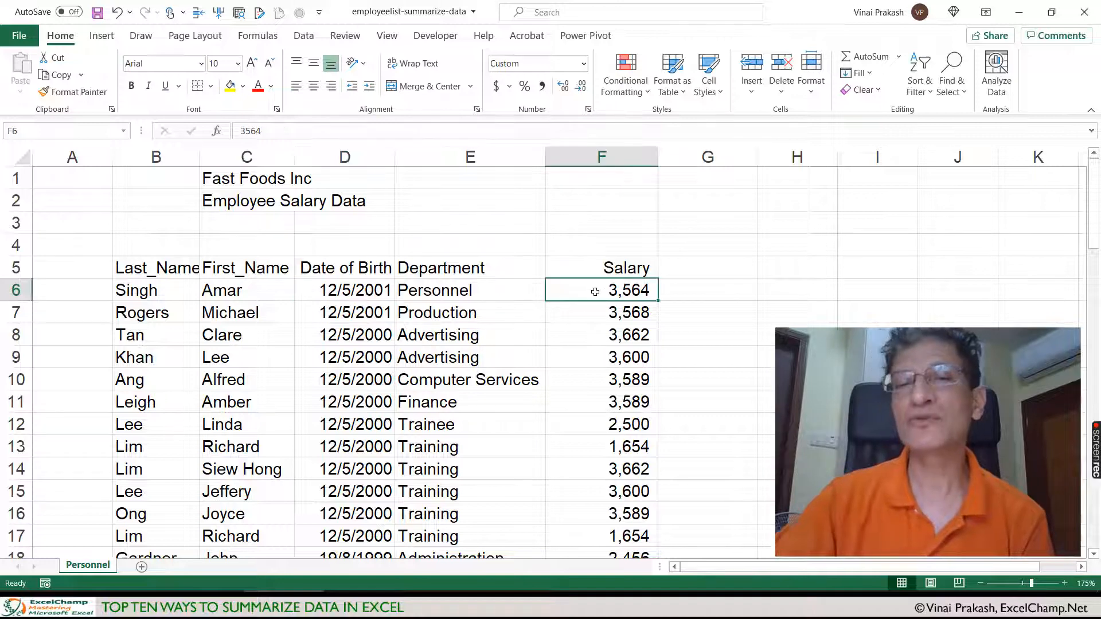
click(925, 92)
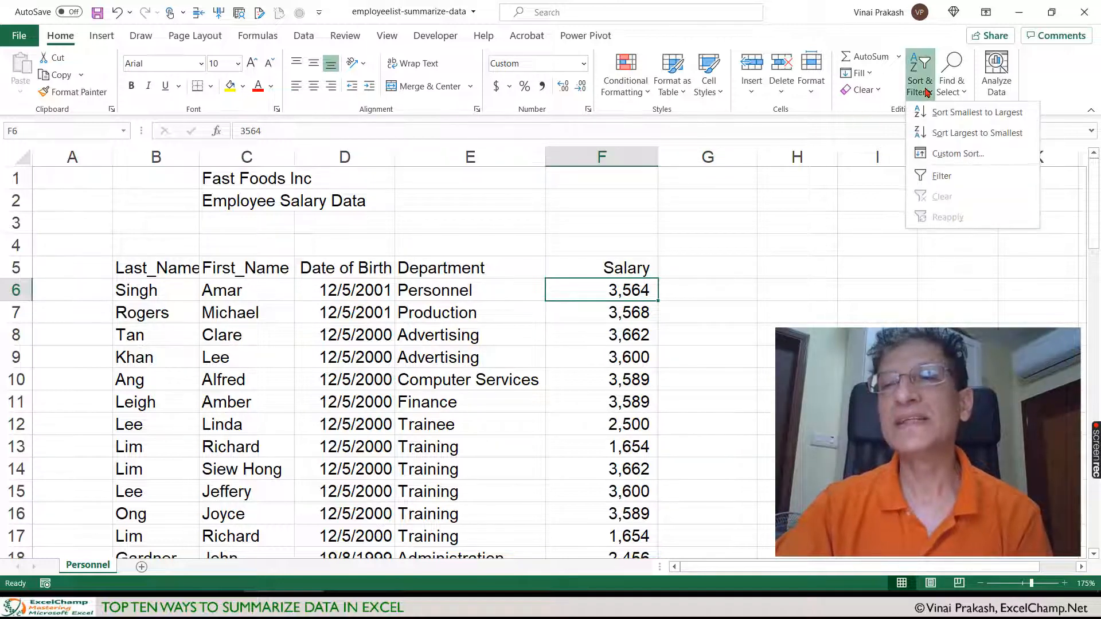
click(933, 118)
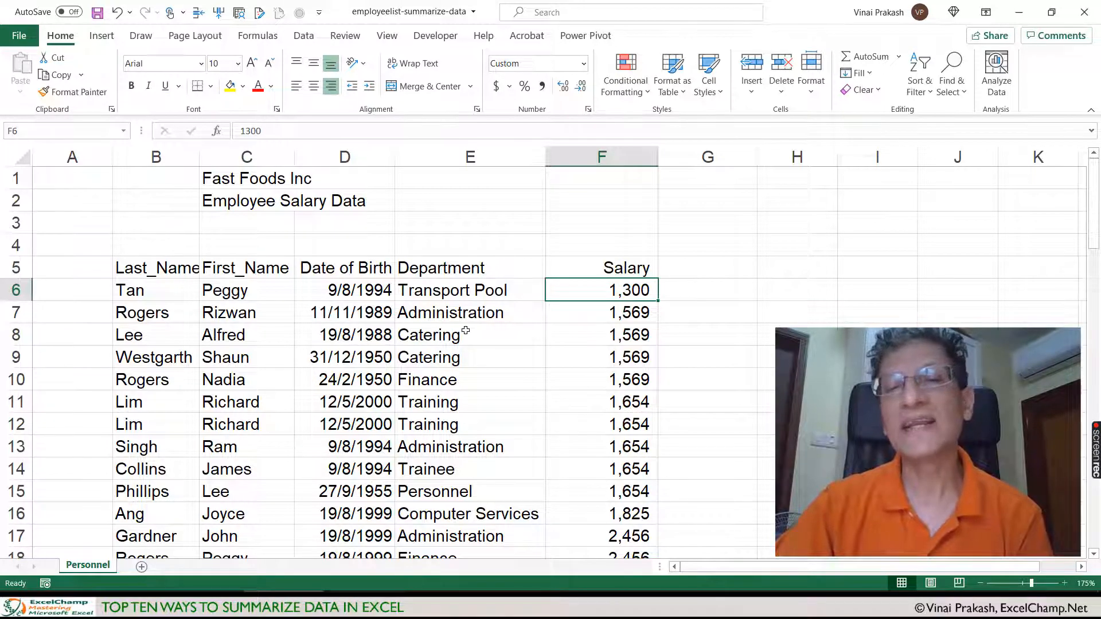
scroll(517, 350, down, 7)
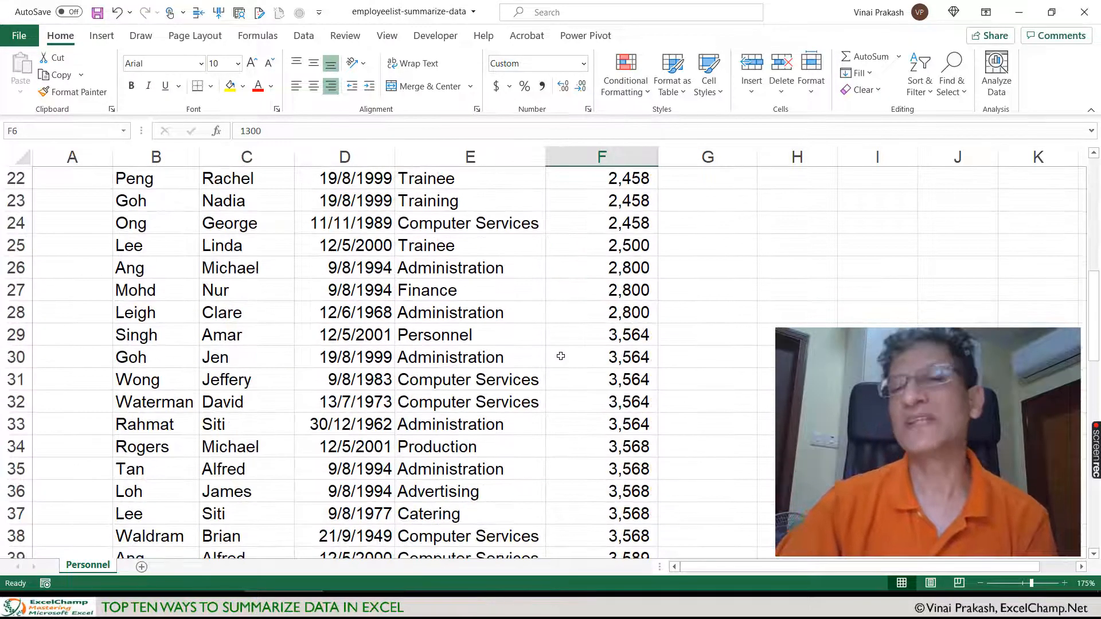
scroll(560, 356, down, 4)
scroll(561, 356, down, 4)
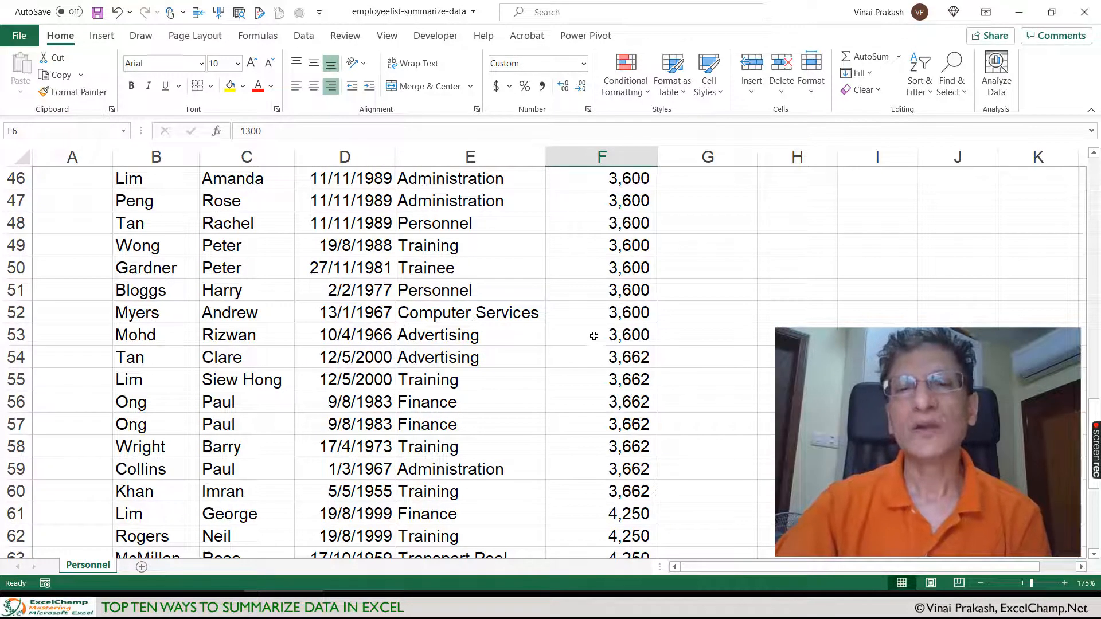
scroll(575, 367, down, 5)
scroll(576, 367, up, 4)
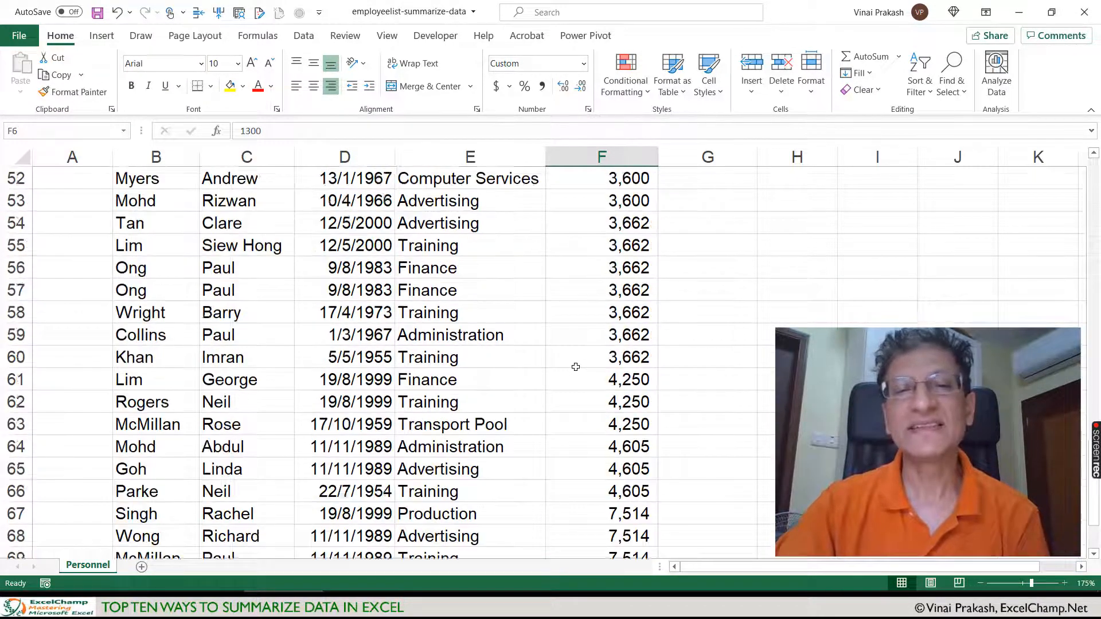
scroll(575, 367, up, 12)
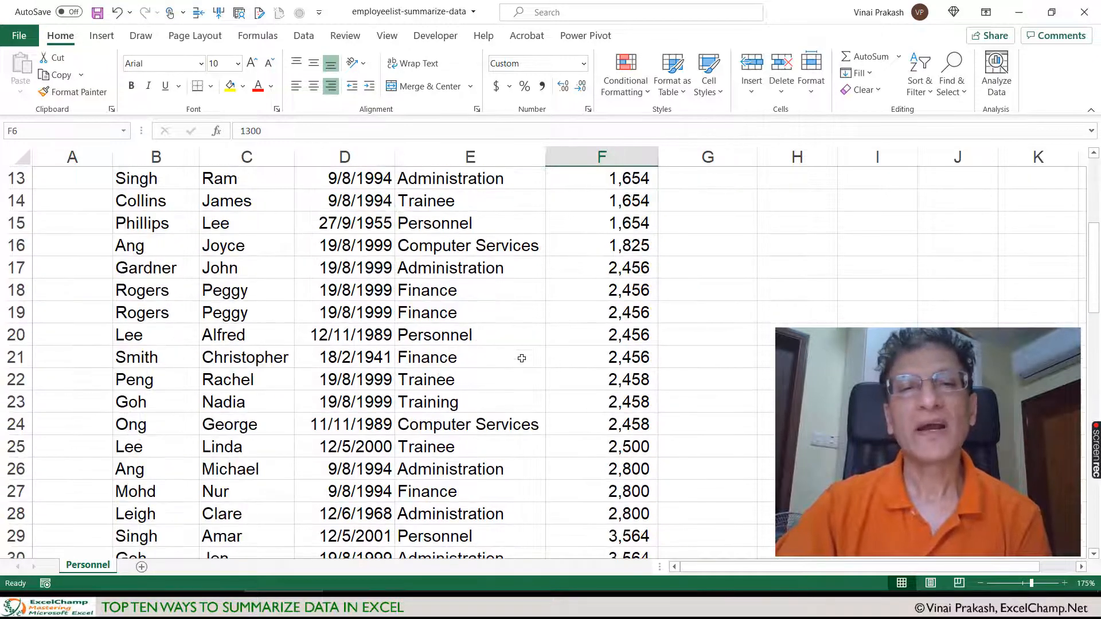
Step: Sort the employee list by Department from A to Z and return to the start of the list
click(449, 336)
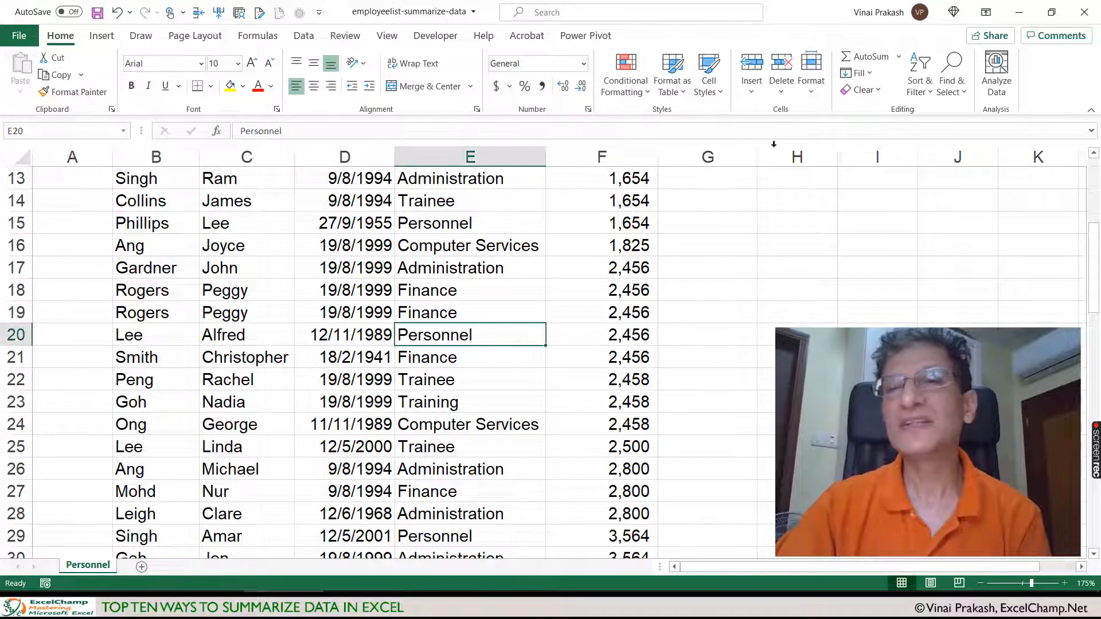
click(915, 84)
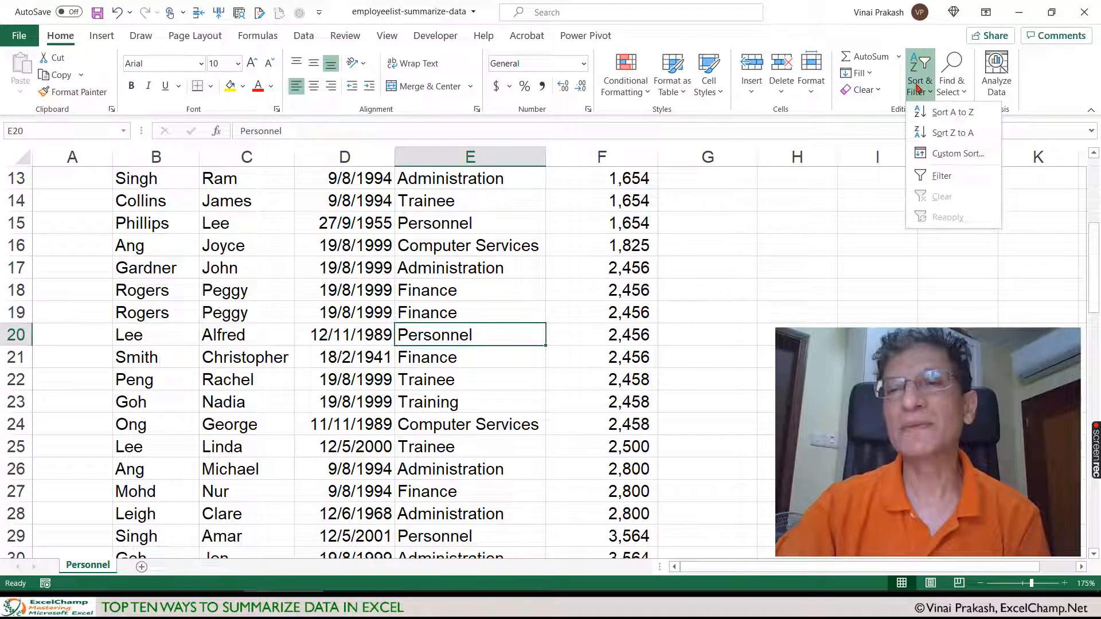
click(945, 117)
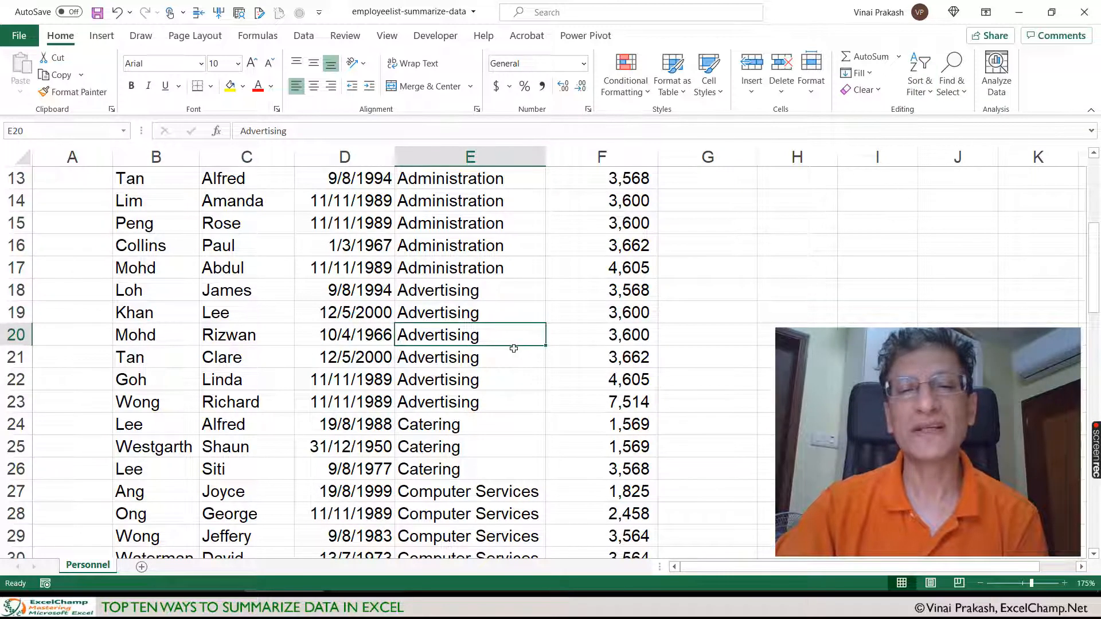
scroll(520, 413, up, 4)
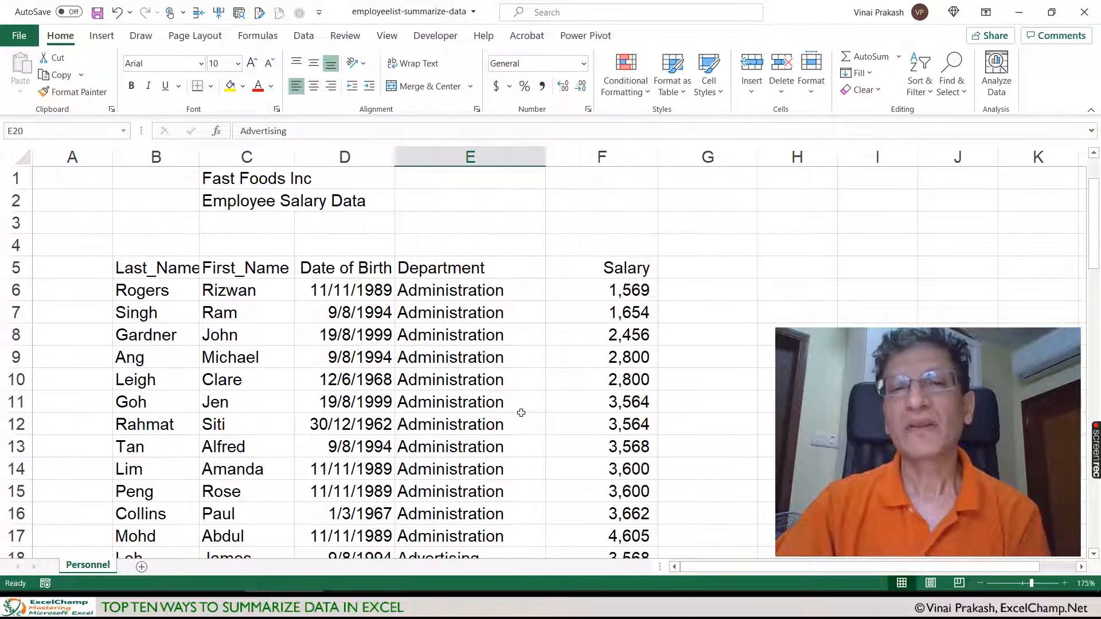
Step: Select the Advertising department's salaries in F18:F23 to examine their status bar summary
click(509, 347)
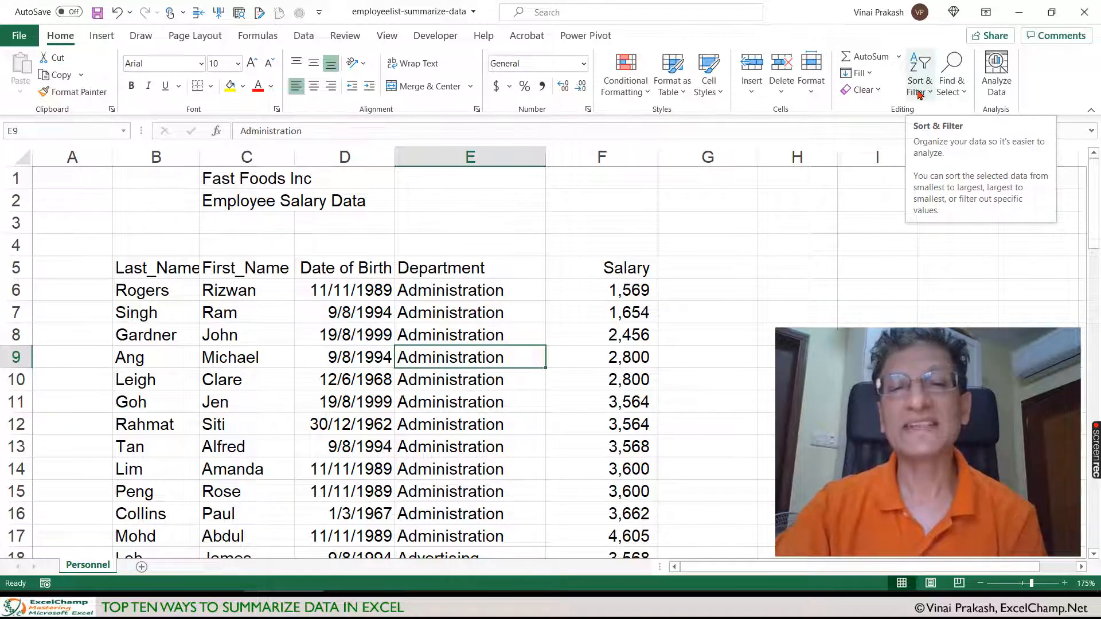
scroll(495, 379, down, 1)
scroll(496, 378, down, 1)
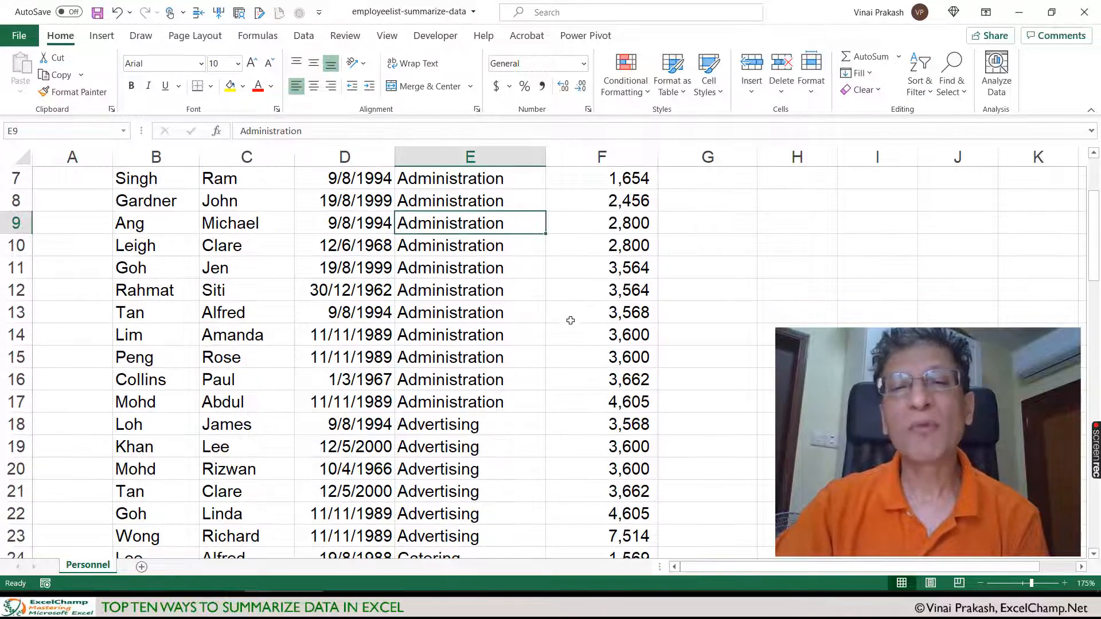
scroll(569, 421, down, 2)
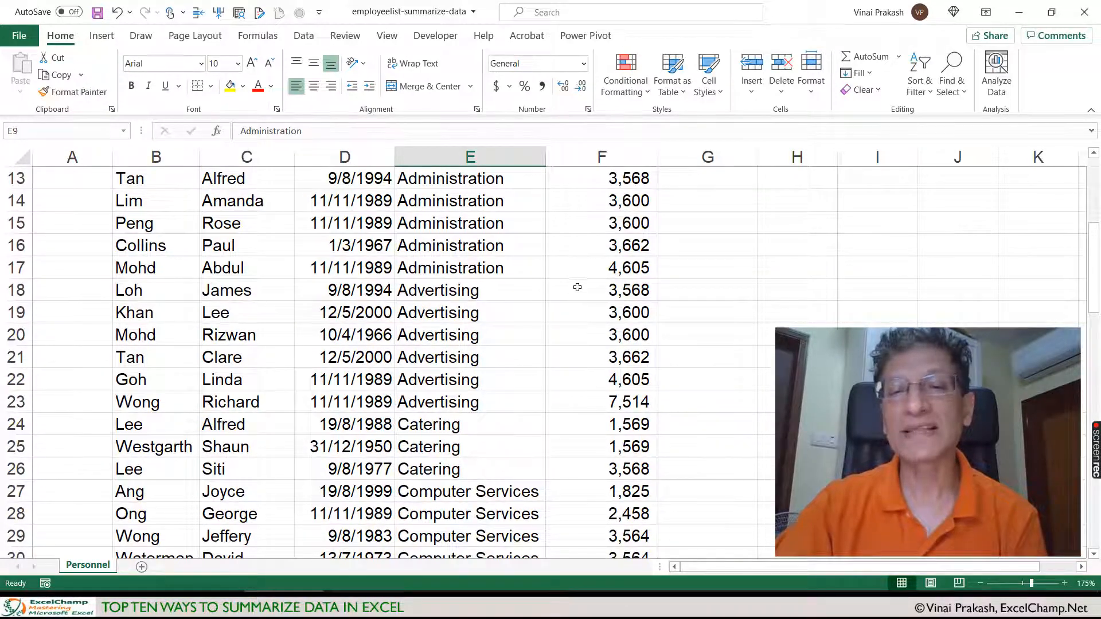
drag(576, 287, 574, 405)
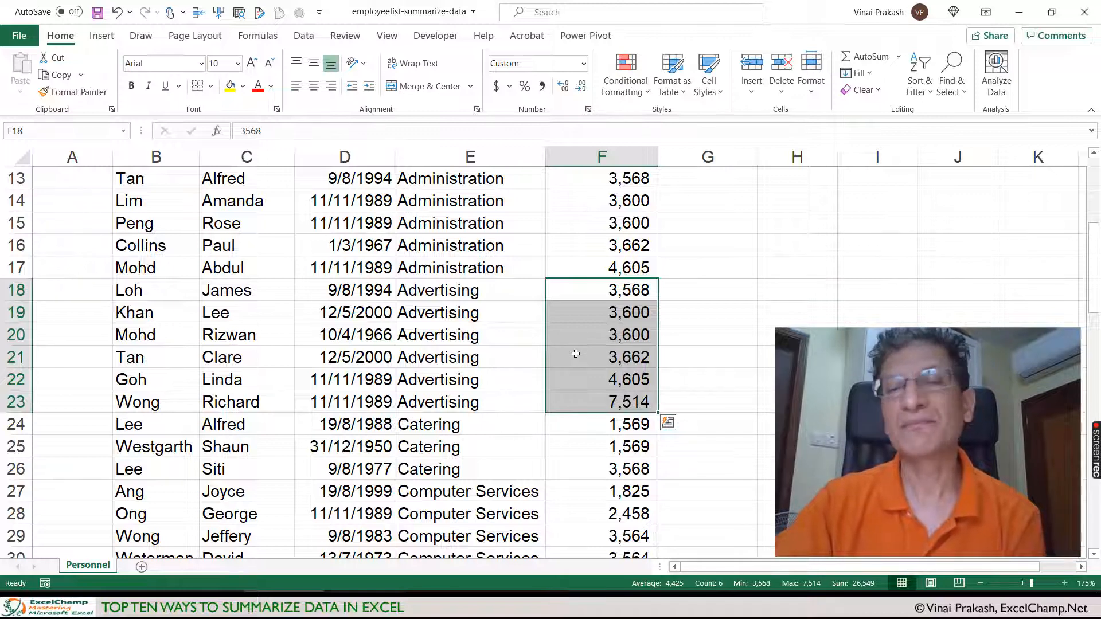
Step: Turn on Filter for the employee list's header row
click(565, 337)
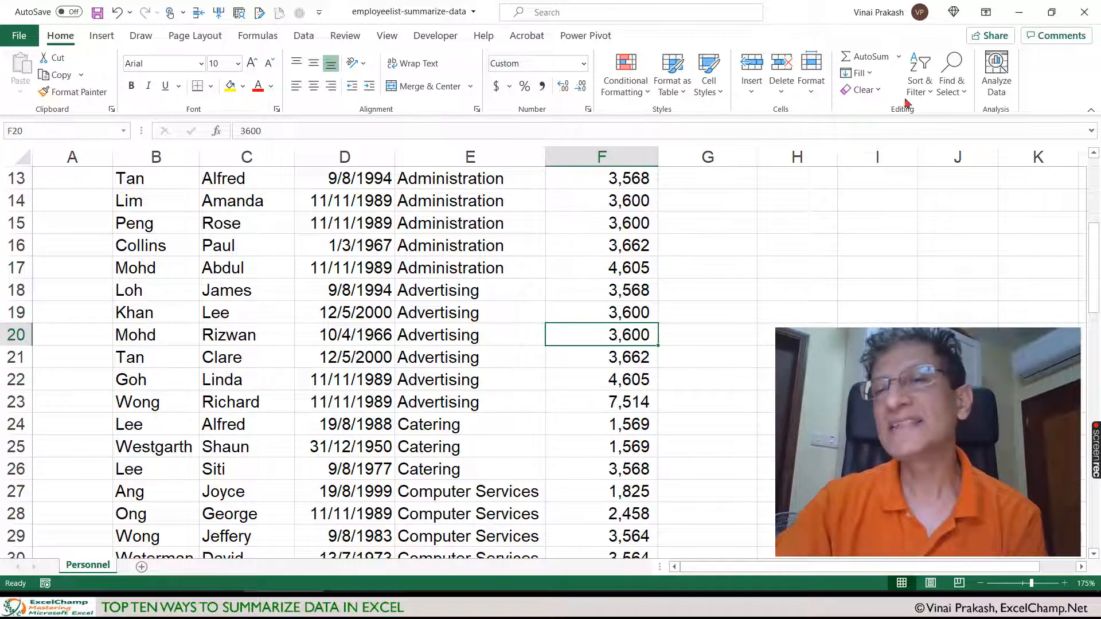
click(929, 93)
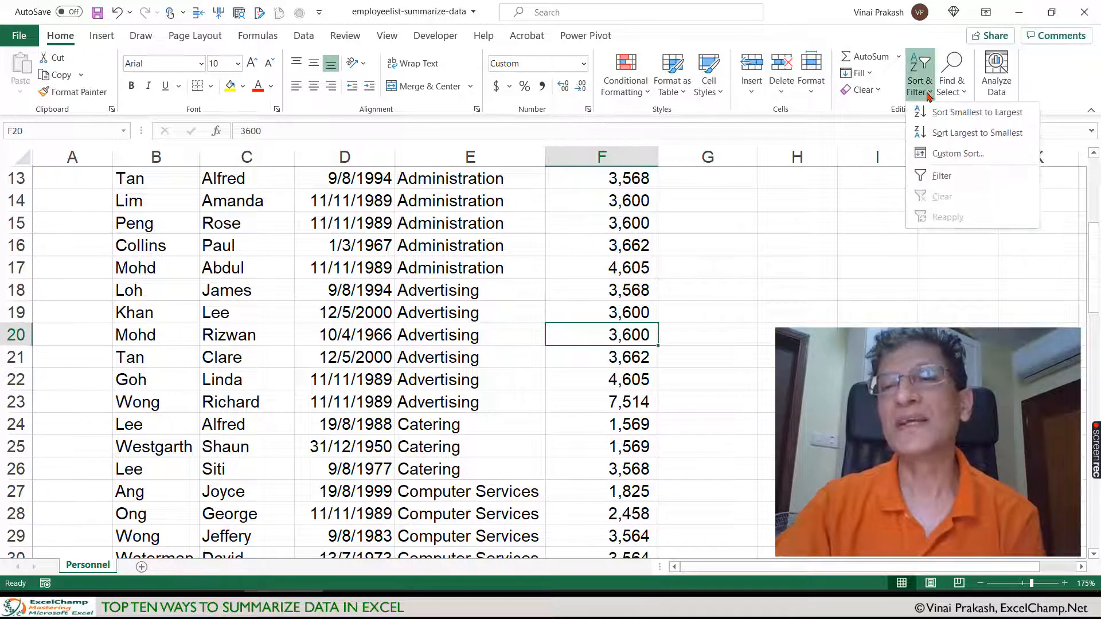
click(942, 177)
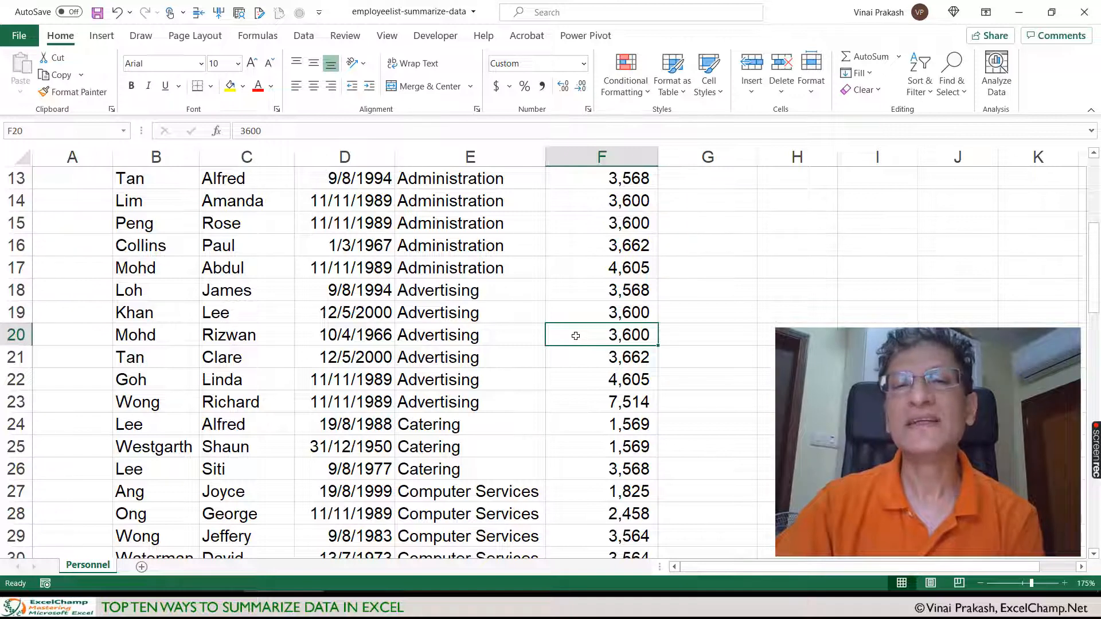
scroll(577, 337, up, 4)
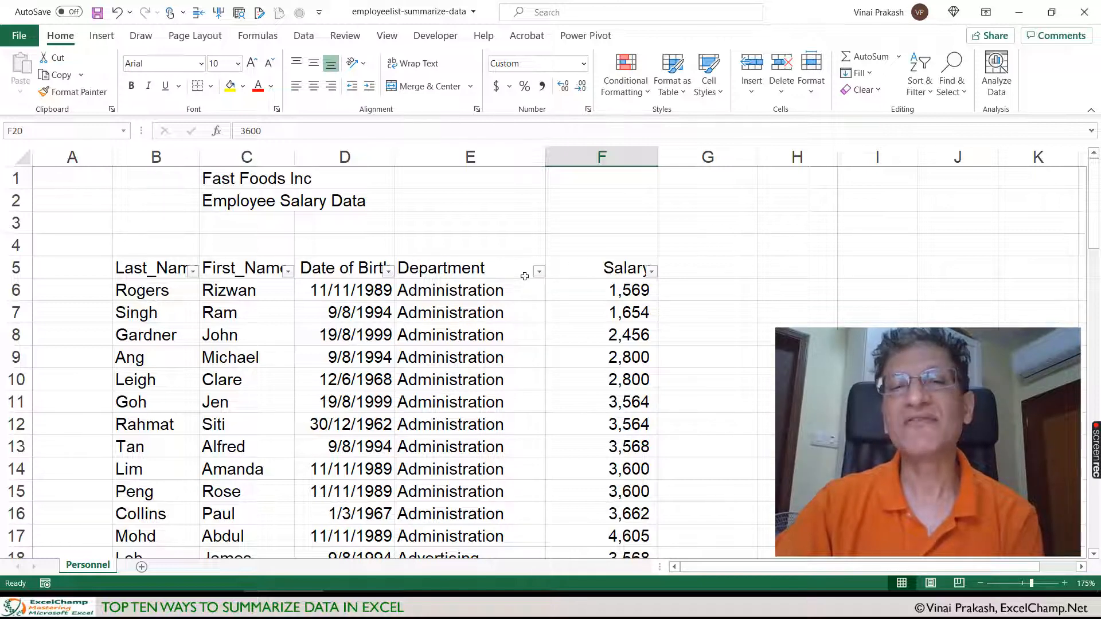
scroll(566, 270, down, 1)
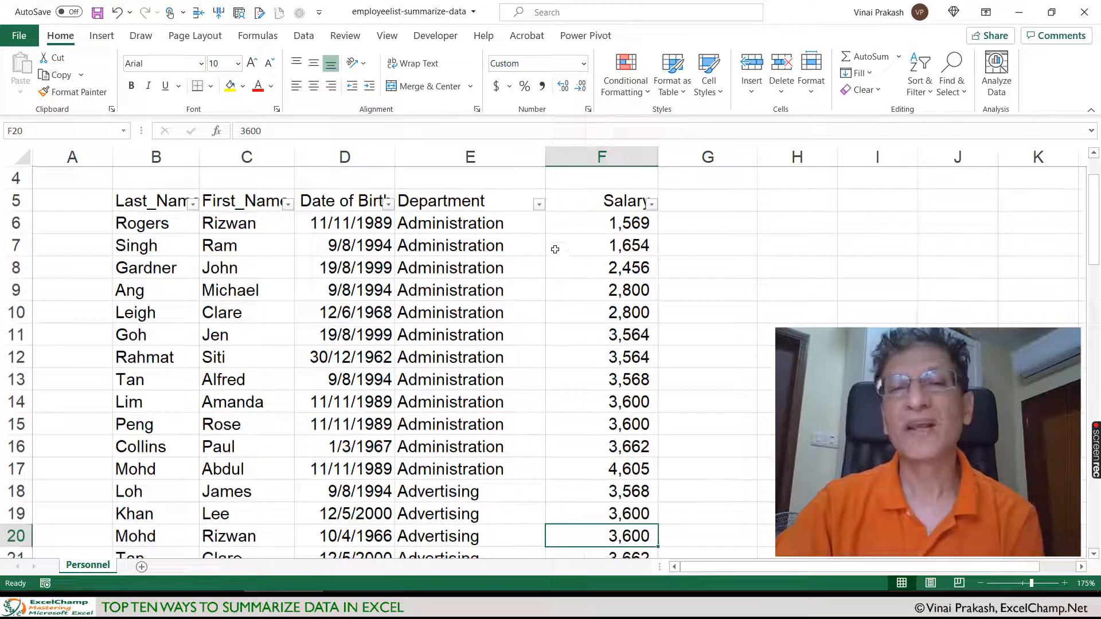
Step: Filter the Department column to Advertising only and select the visible salaries in F18:F23 to check their status bar summary
click(539, 204)
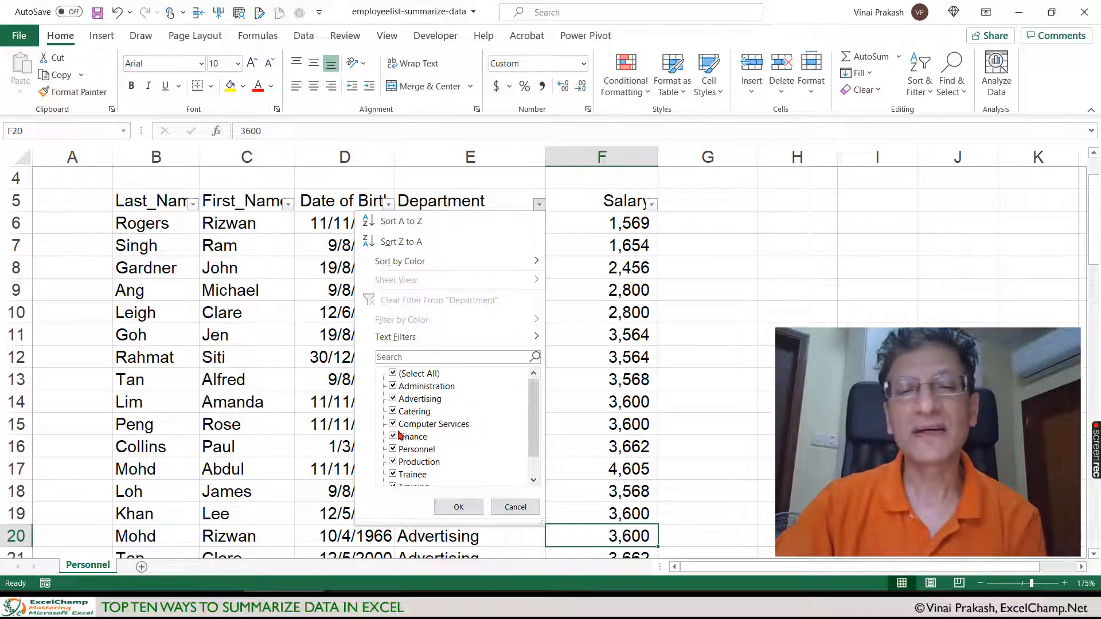
click(394, 374)
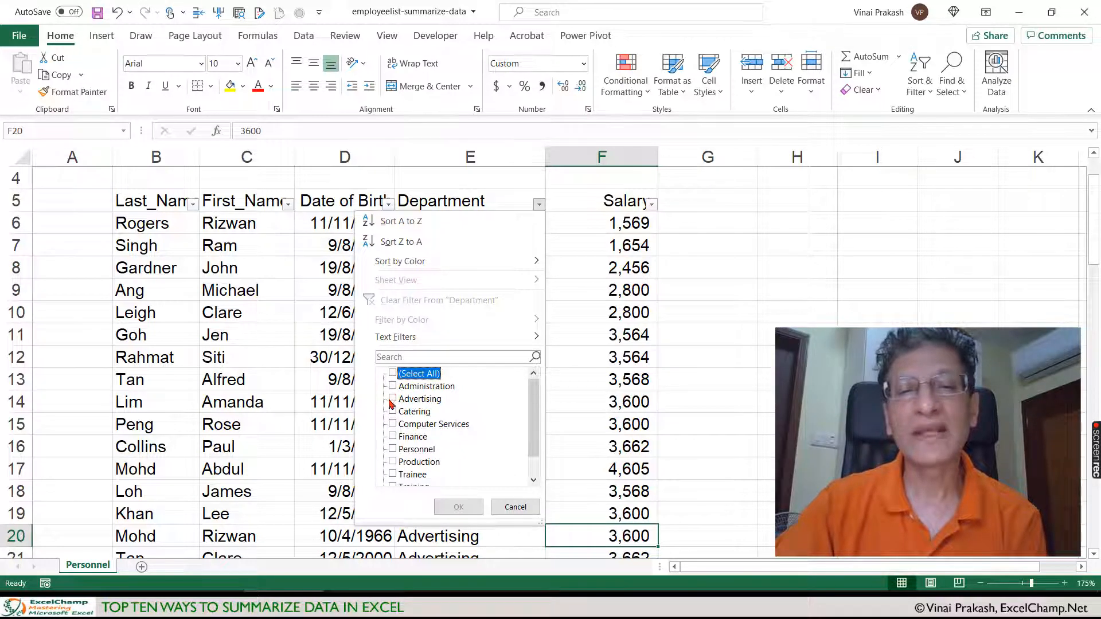
click(393, 398)
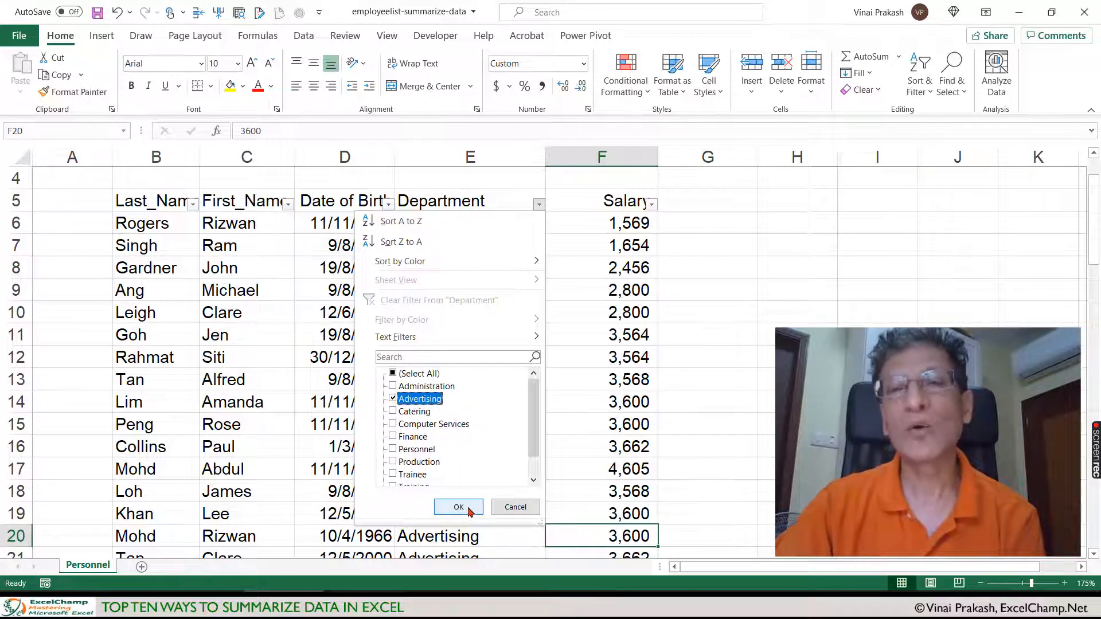
click(470, 510)
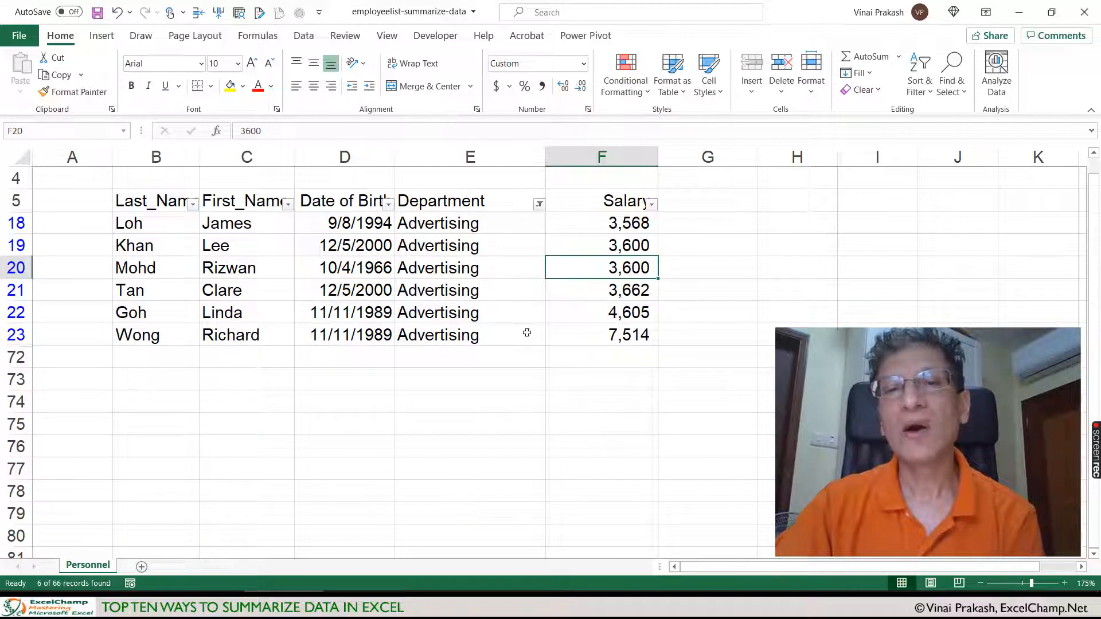
scroll(538, 299, up, 1)
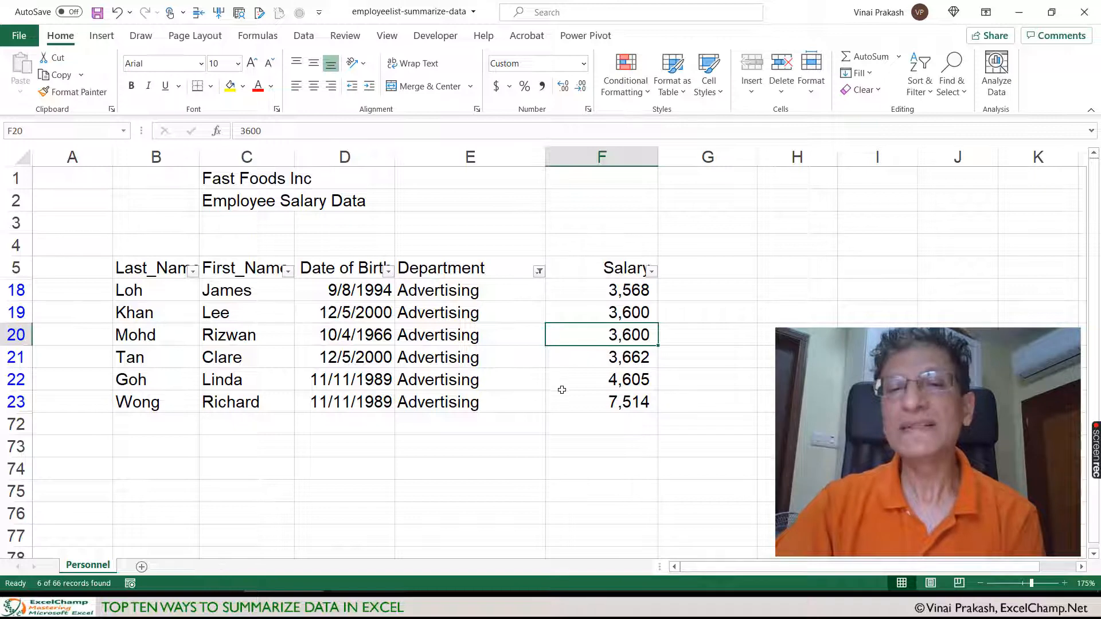
drag(592, 290, 592, 396)
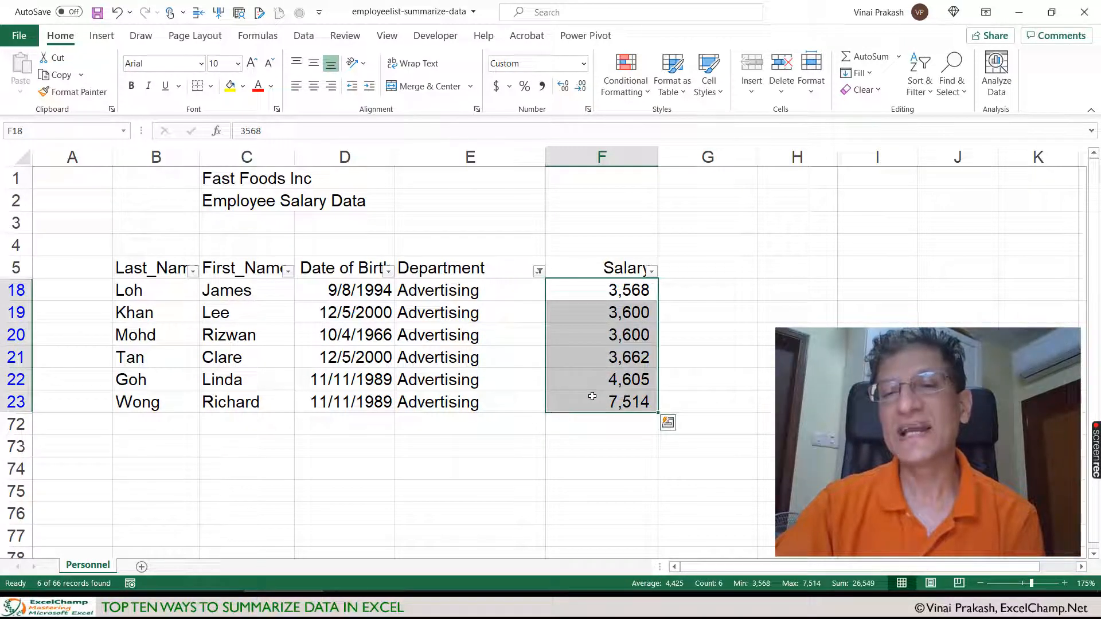
Step: Total the filtered salaries in F72 with AutoSum, using =SUBTOTAL(9,F6:F71), and select that cell to inspect its formula
click(594, 427)
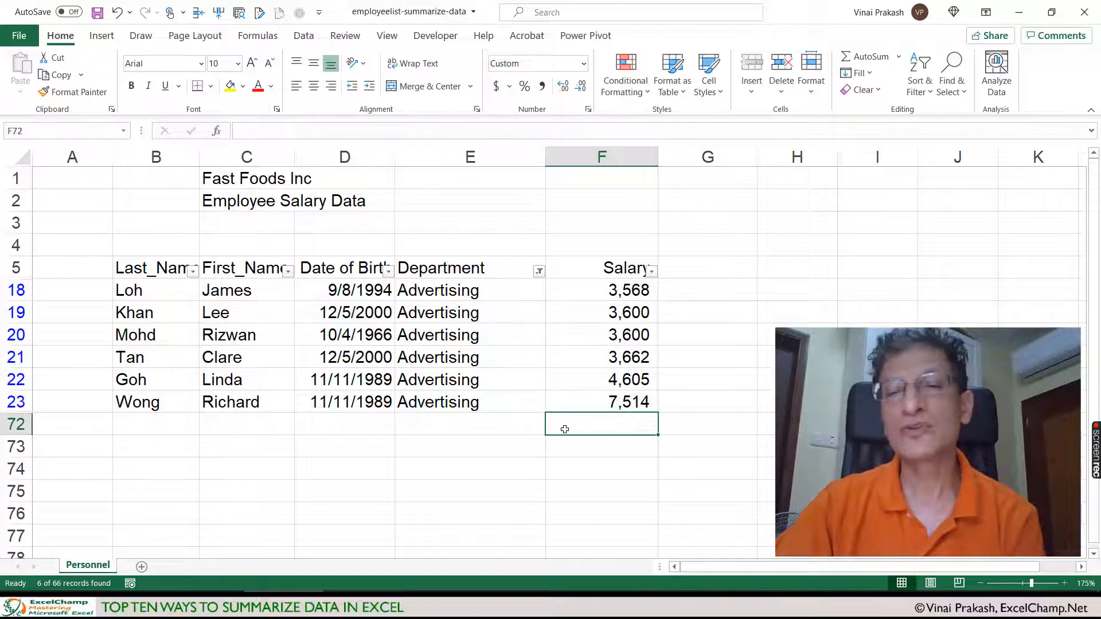
click(856, 57)
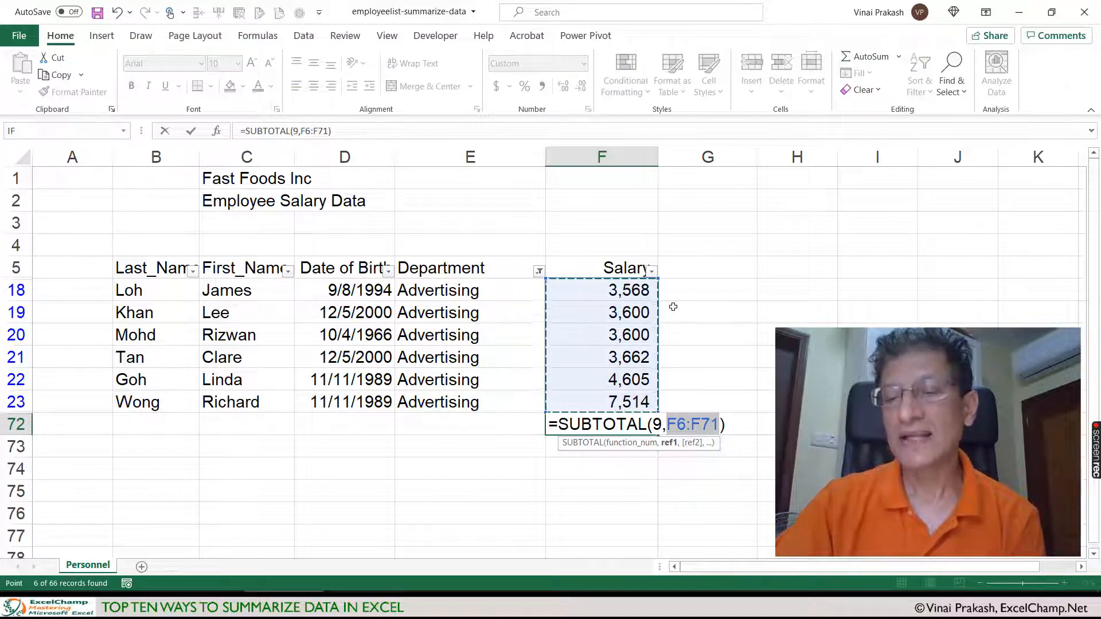
key(Return)
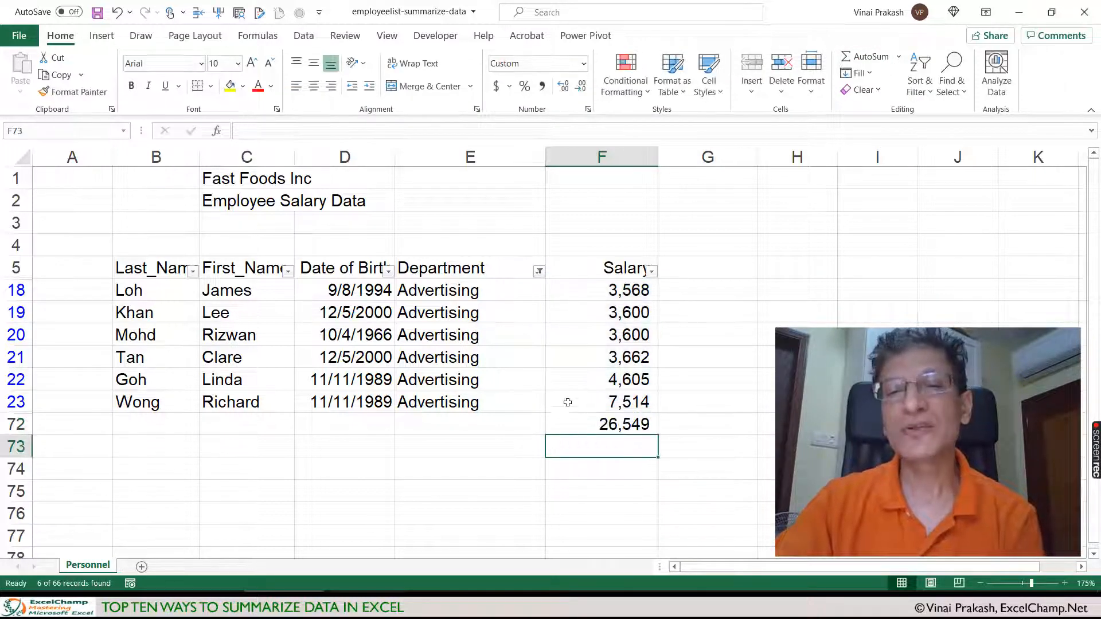
click(592, 422)
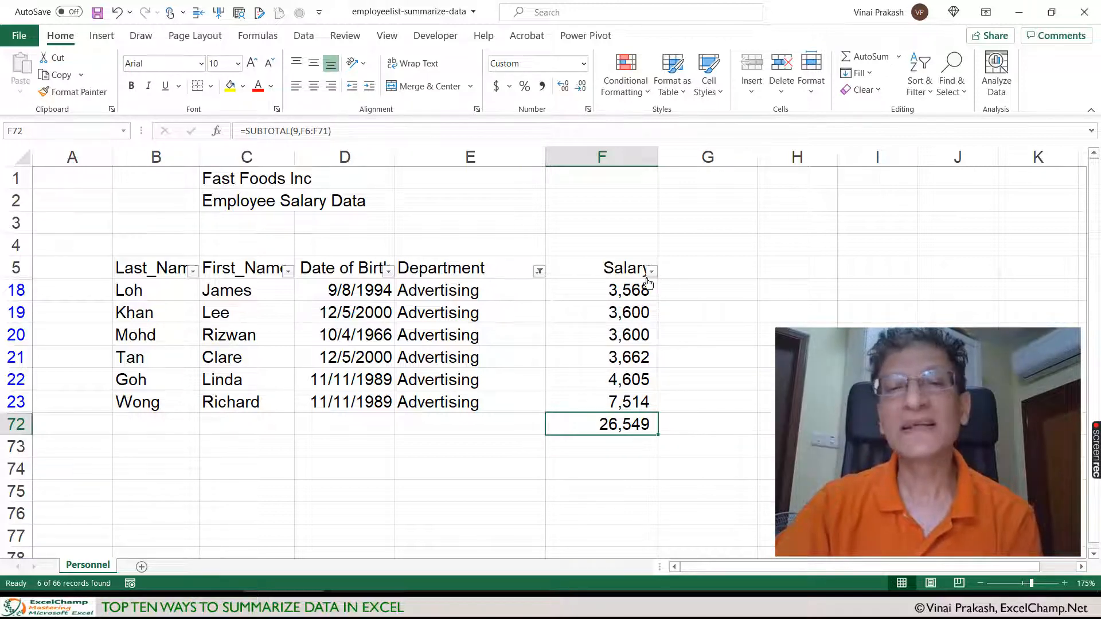
Step: Change the Department filter from Advertising to Computer Services only and view the subtotal of the filtered salaries
click(538, 271)
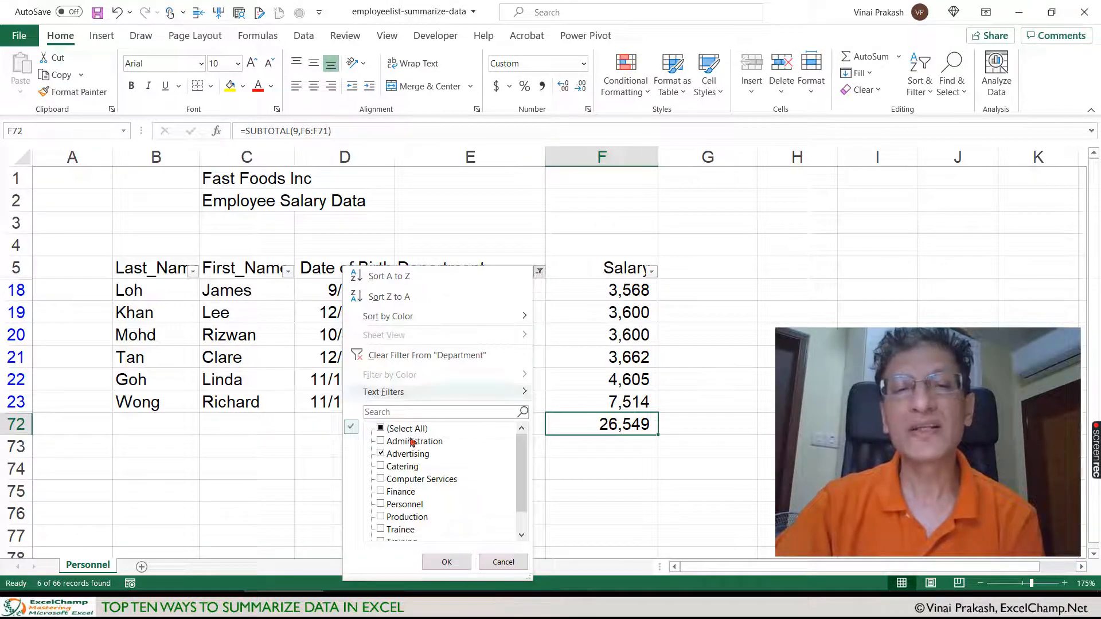
click(380, 479)
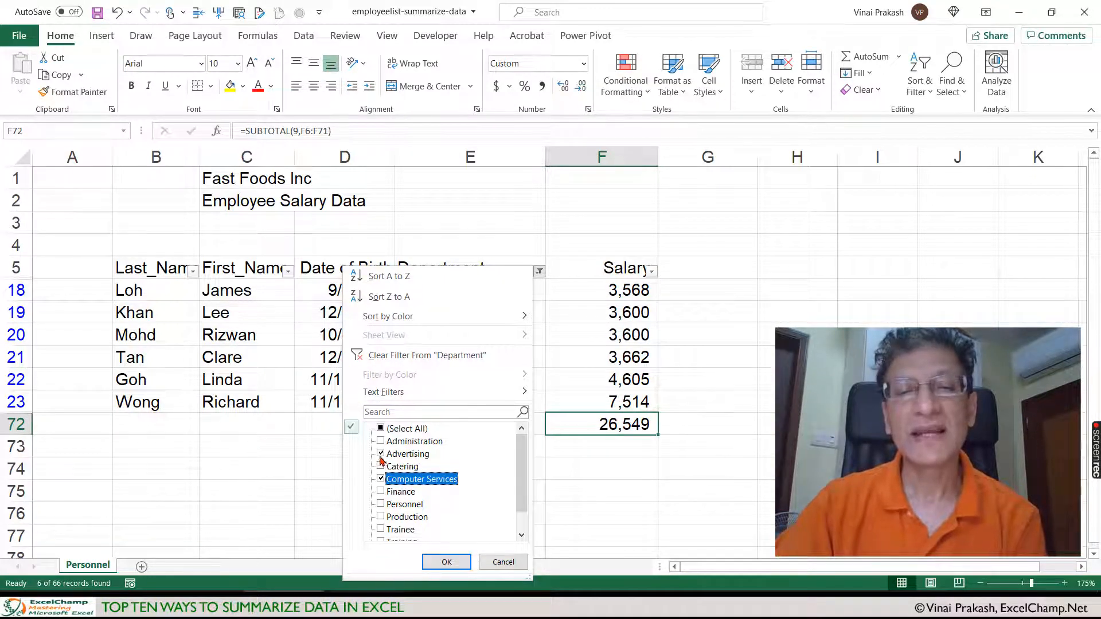
click(380, 454)
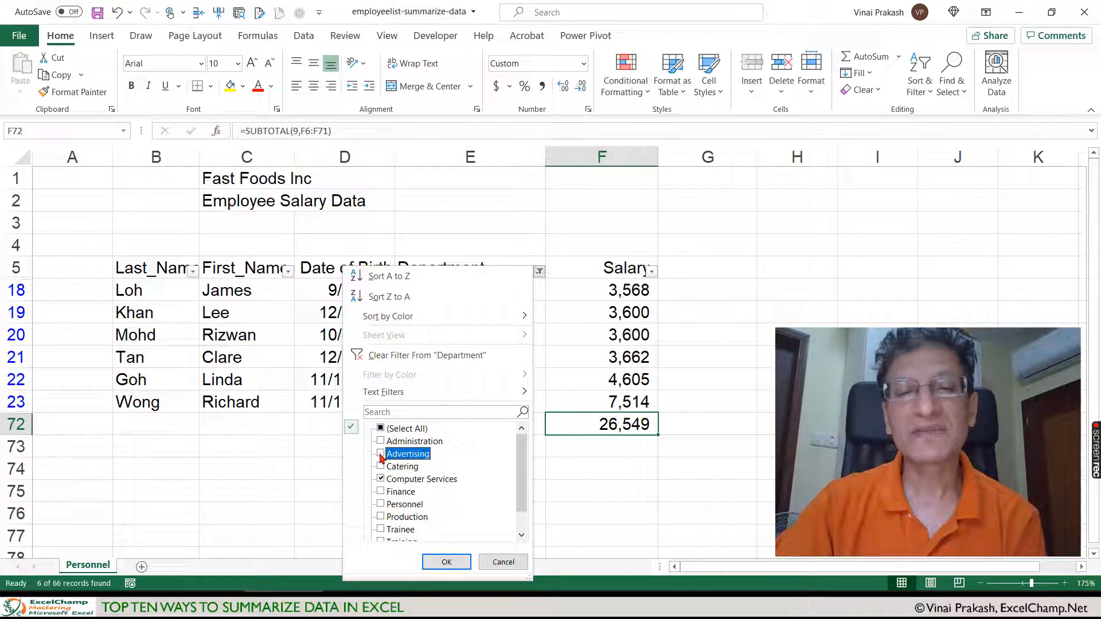
click(443, 562)
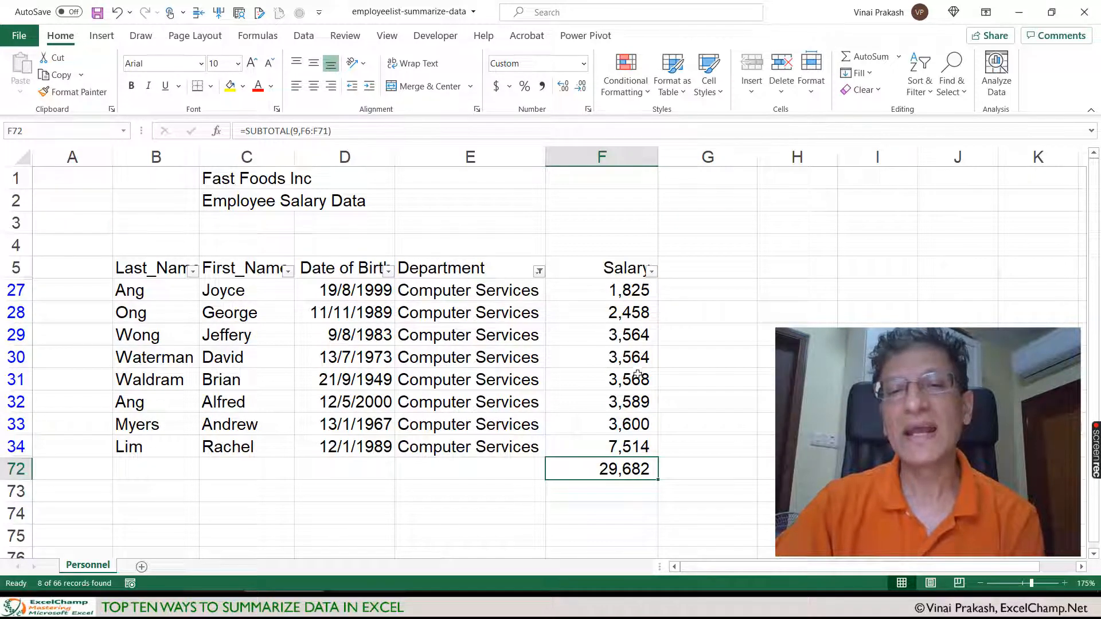
scroll(620, 439, down, 1)
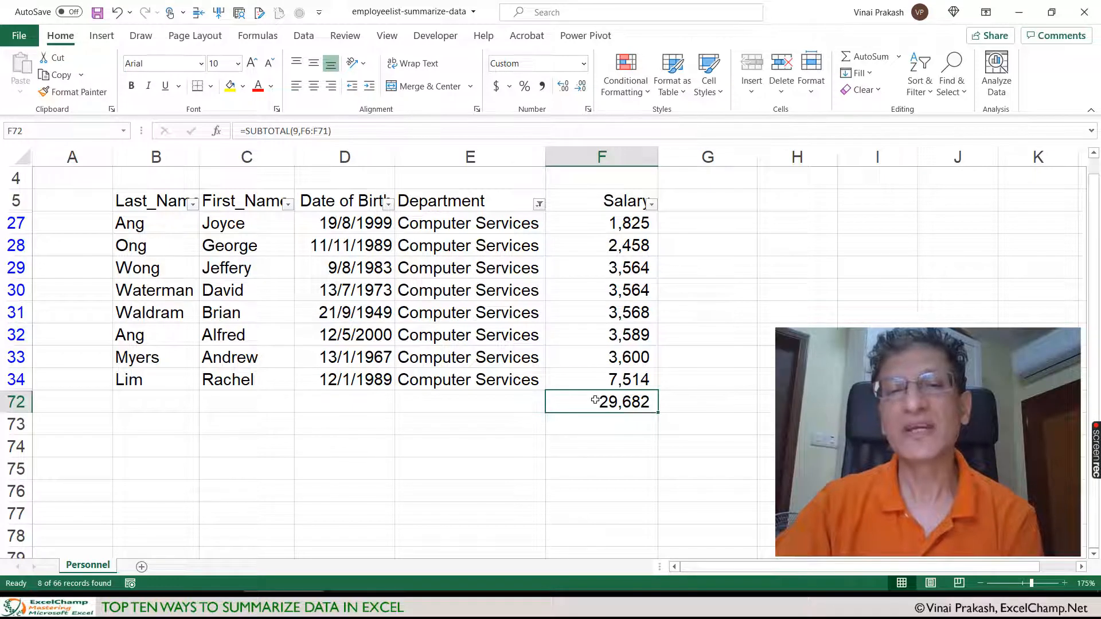
Step: Try to count the visible first names in C72 with =COUNT(C27:C34), and clear the cell
click(440, 402)
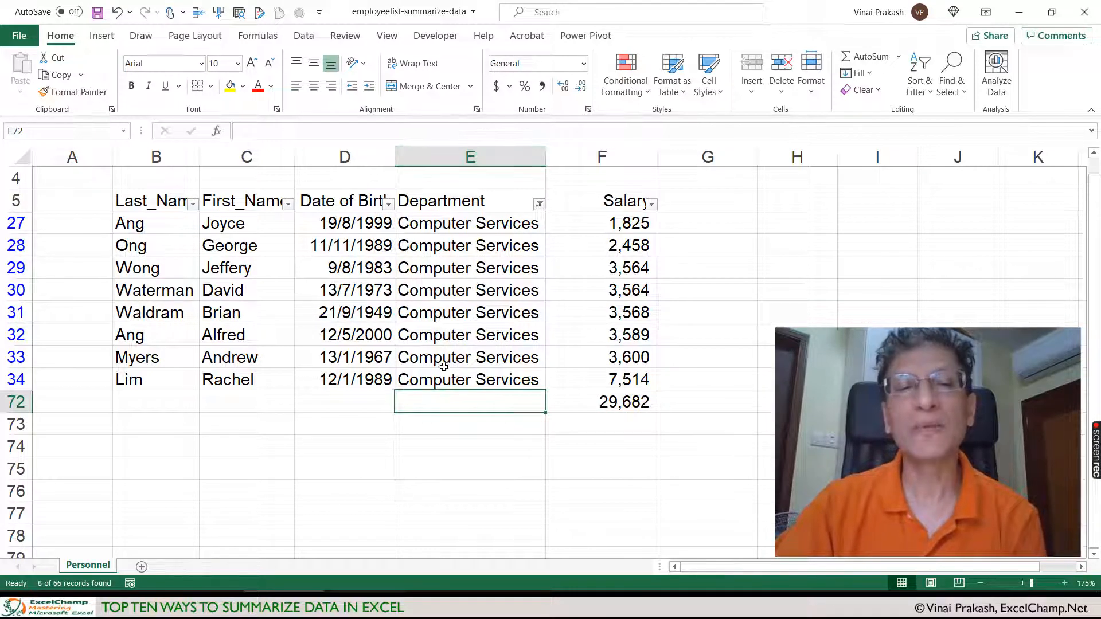
click(257, 404)
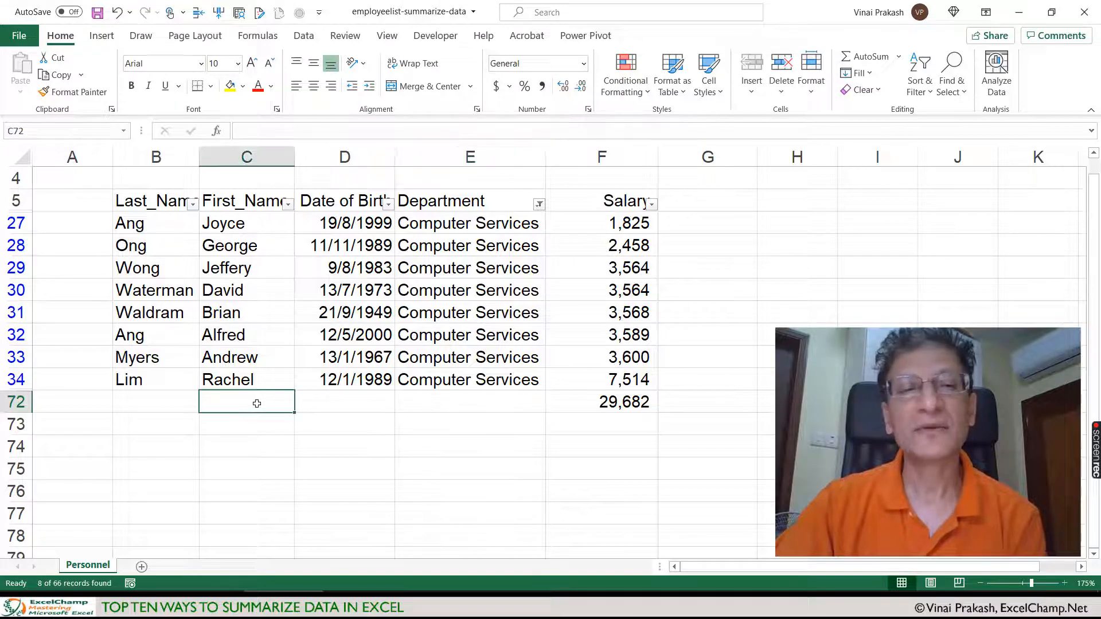
click(899, 57)
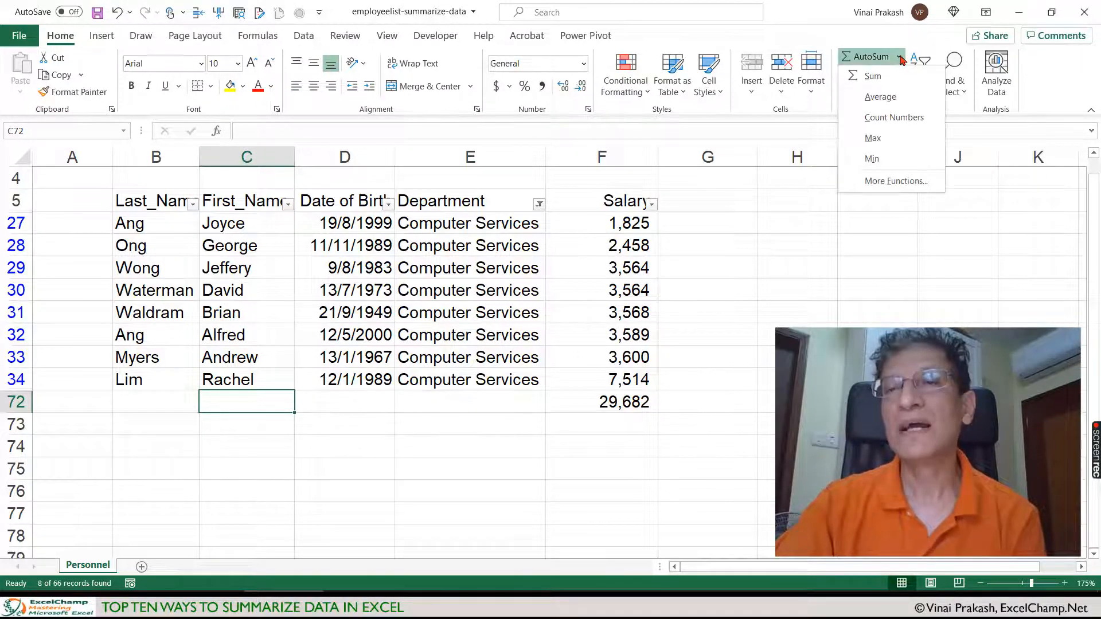
click(885, 123)
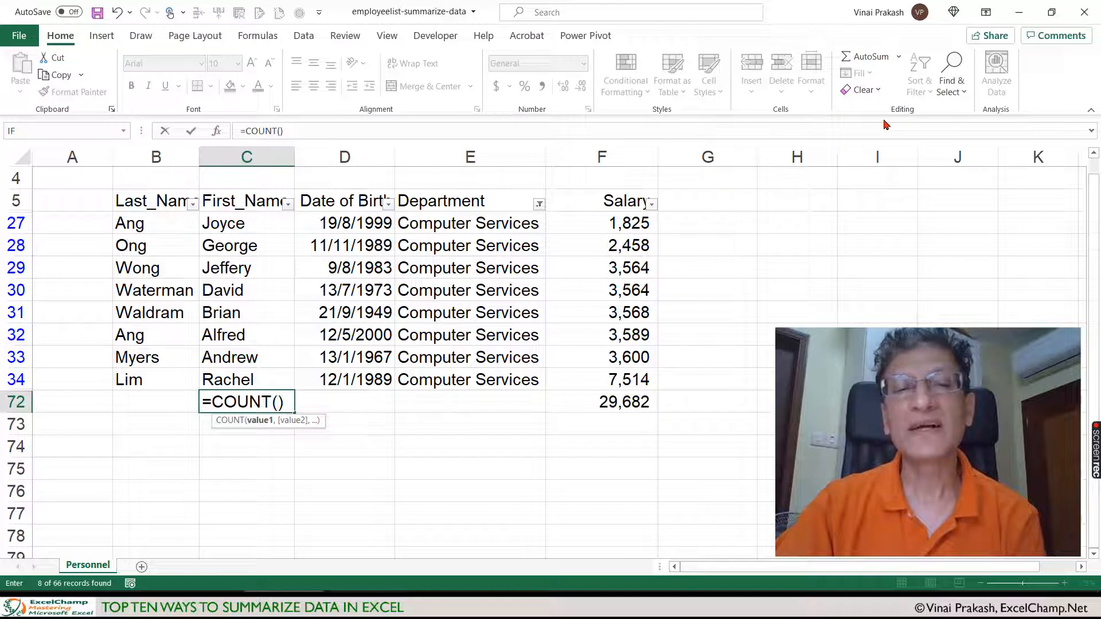
drag(251, 379, 246, 233)
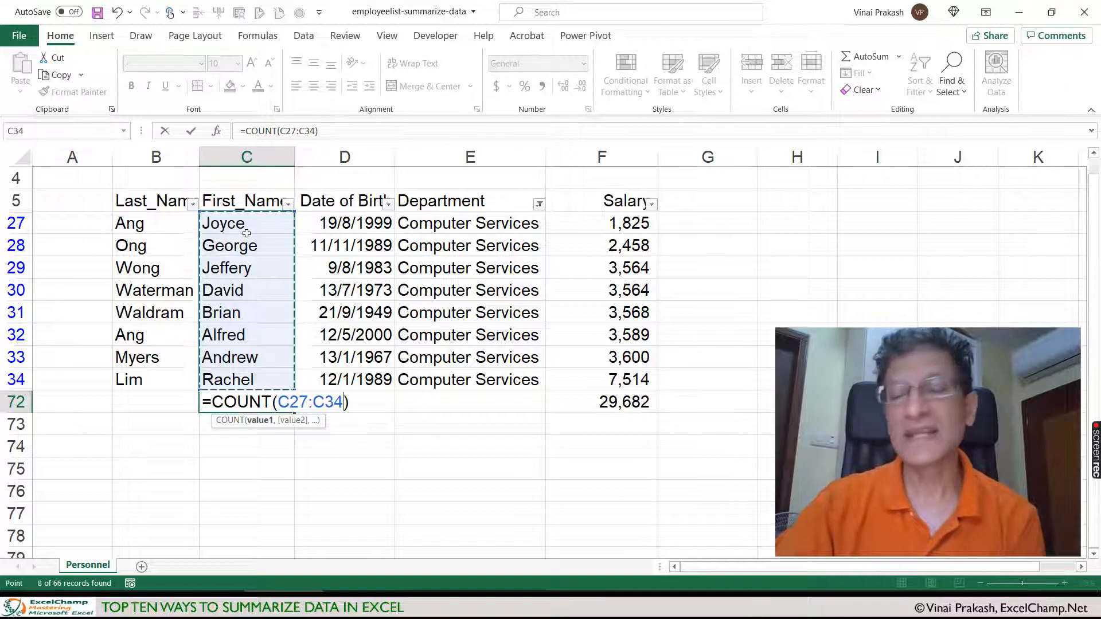
key(Return)
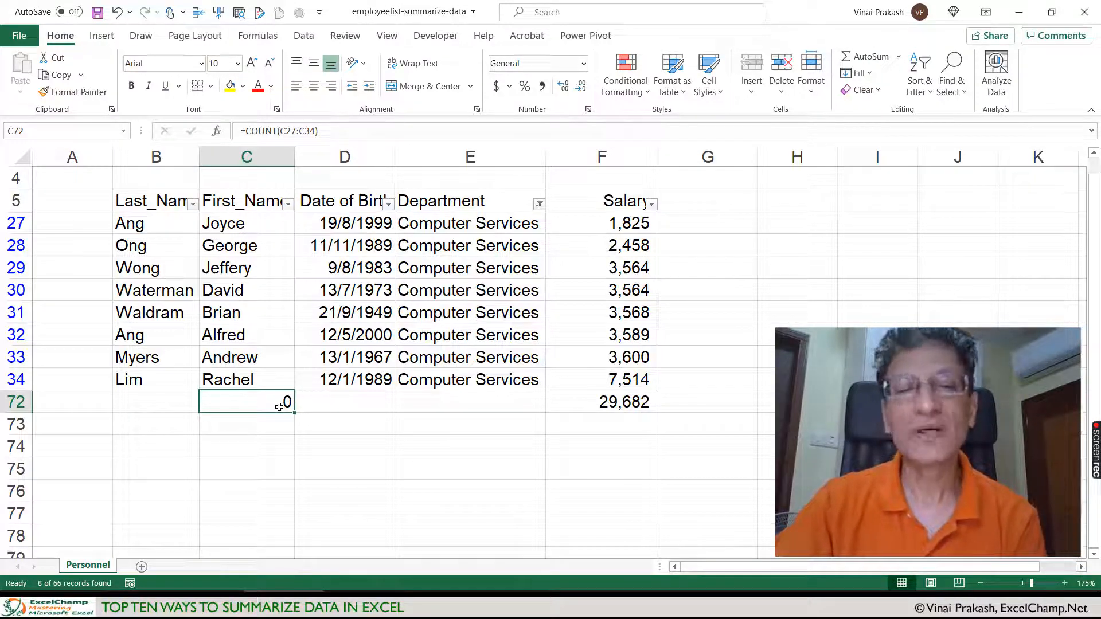
key(Delete)
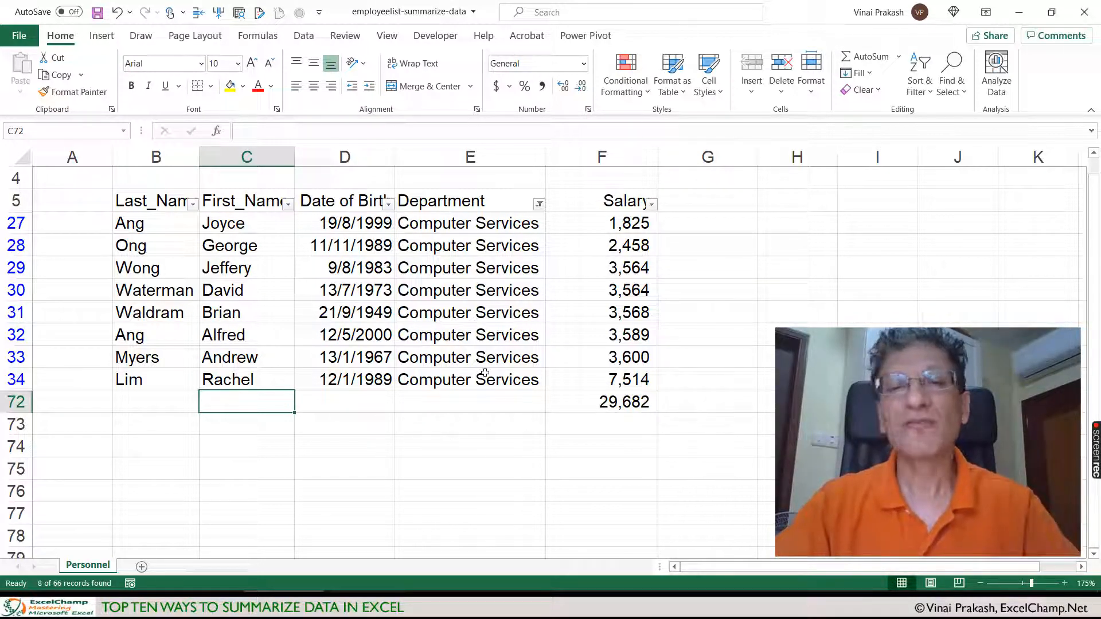
Step: Count the Computer Services salaries in C72 with =COUNT(F27:F34) and select that cell
click(898, 57)
click(876, 118)
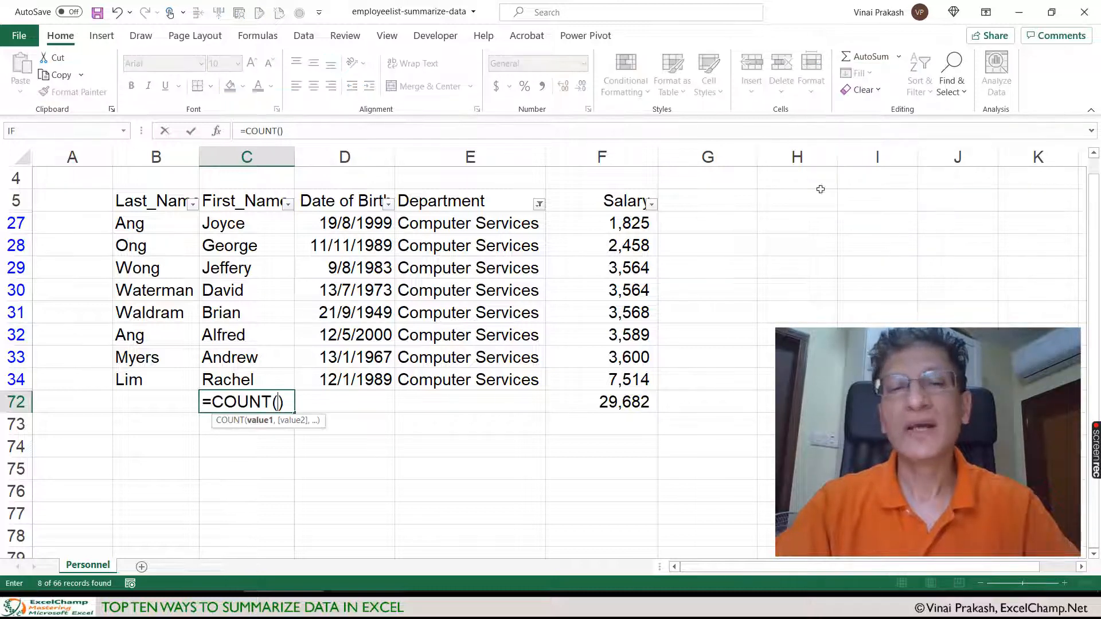
drag(596, 382, 596, 225)
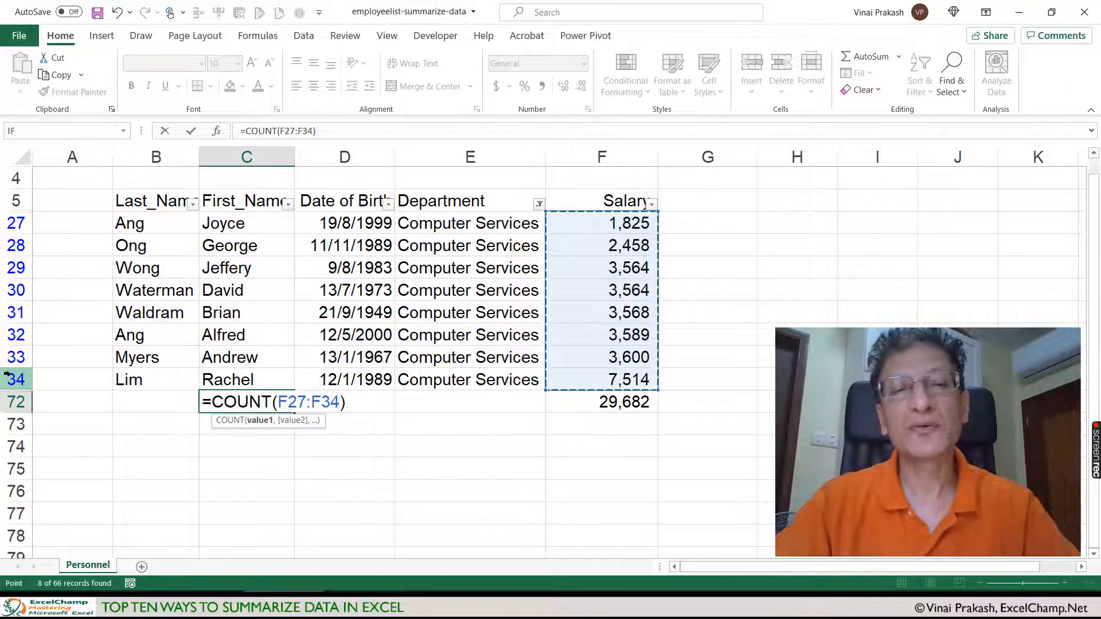
key(Return)
click(232, 400)
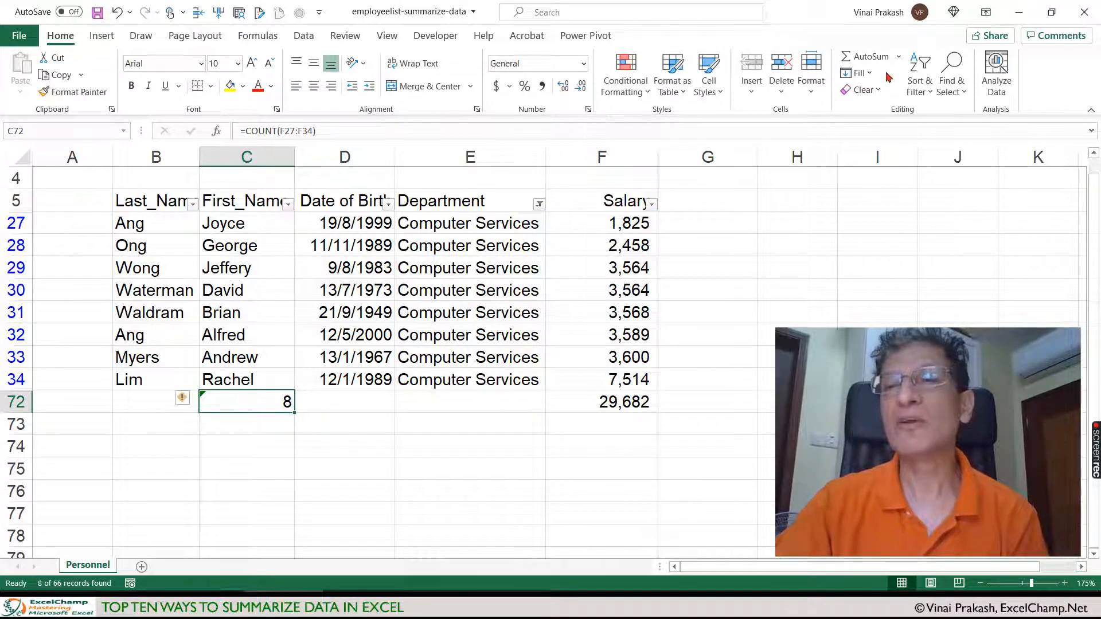
Step: Add Administration to the Department filter alongside Computer Services and compare the results in row 72
click(540, 204)
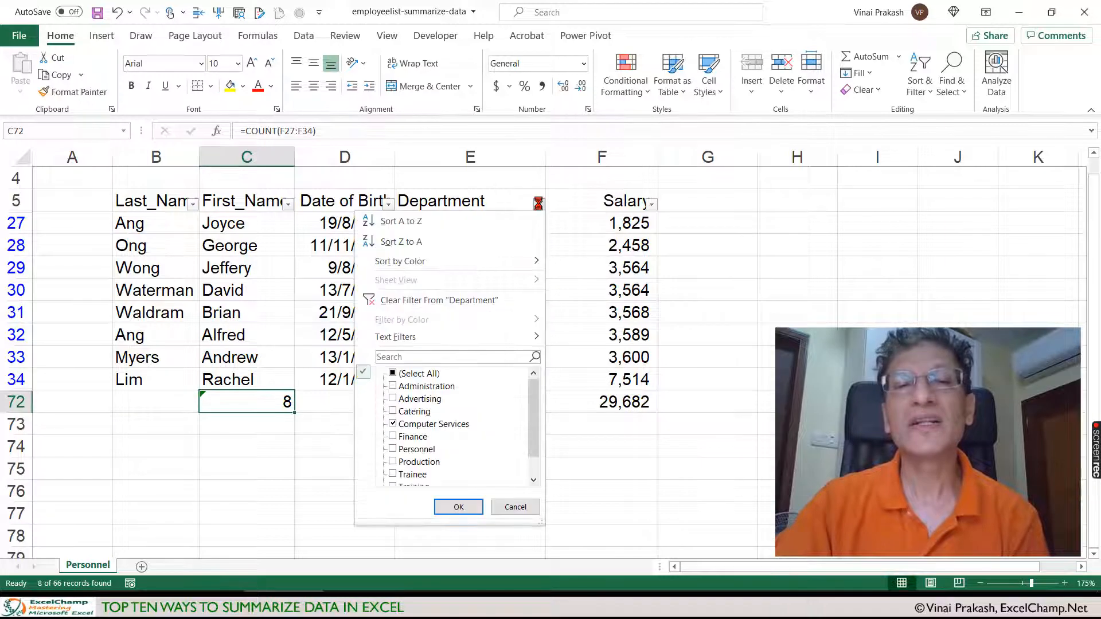
click(395, 387)
click(458, 507)
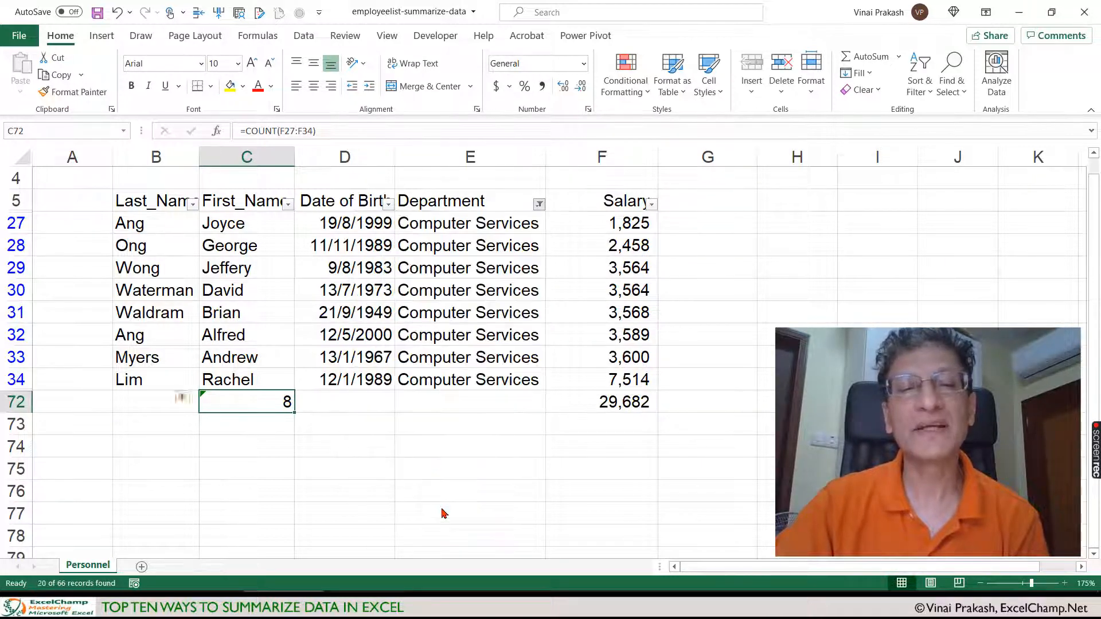
scroll(493, 368, down, 2)
scroll(493, 368, down, 2)
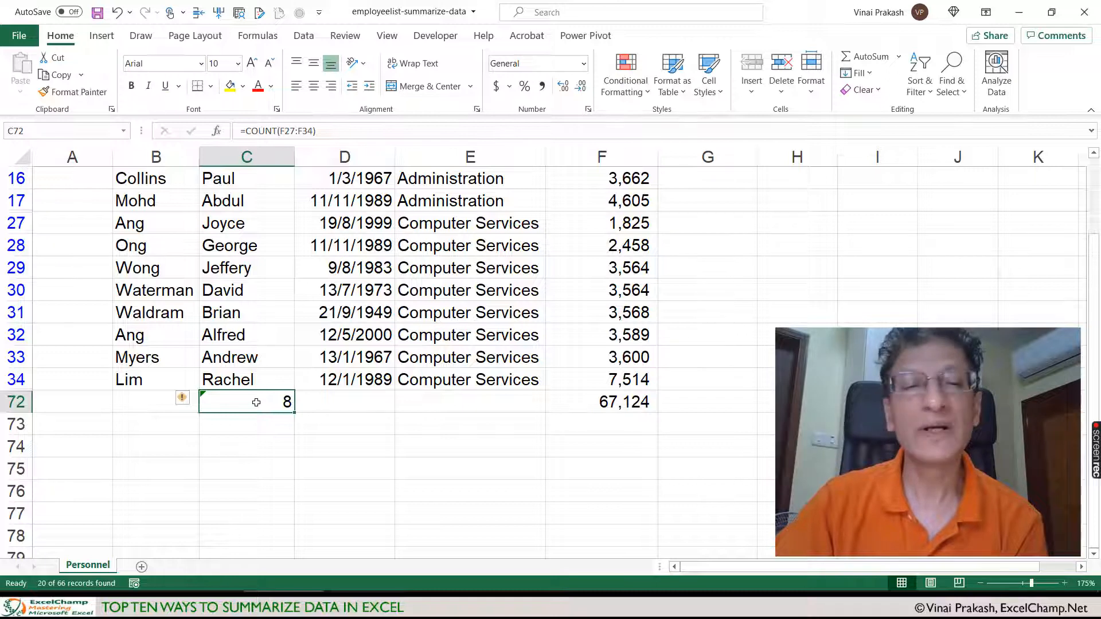
Step: Clear the count from C72 and inspect the SUBTOTAL formula in F72 without changing it
key(Delete)
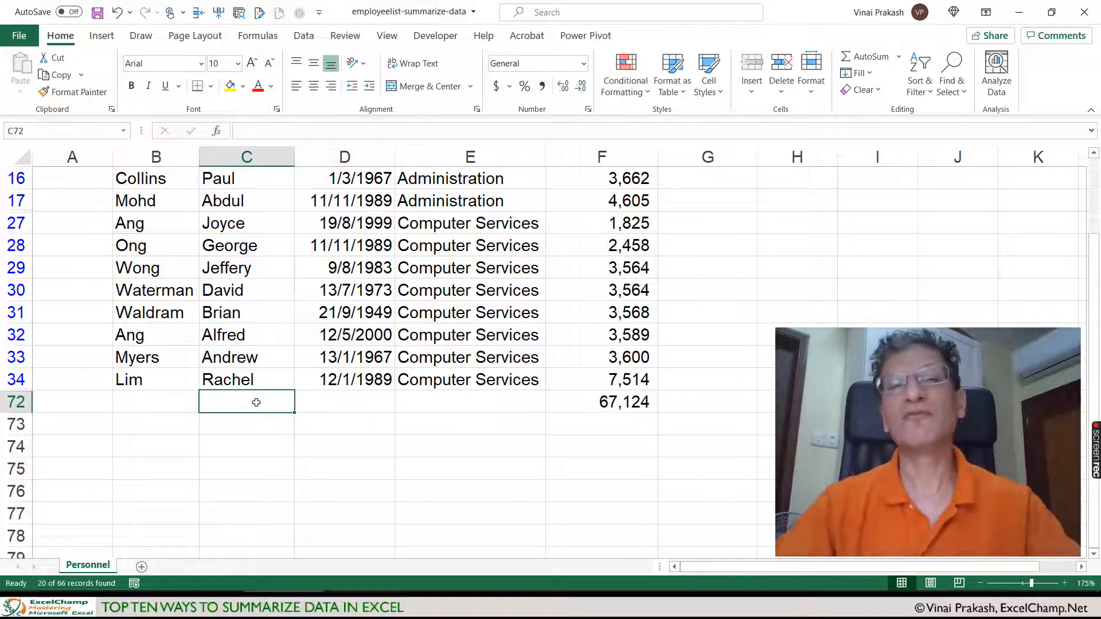
click(629, 404)
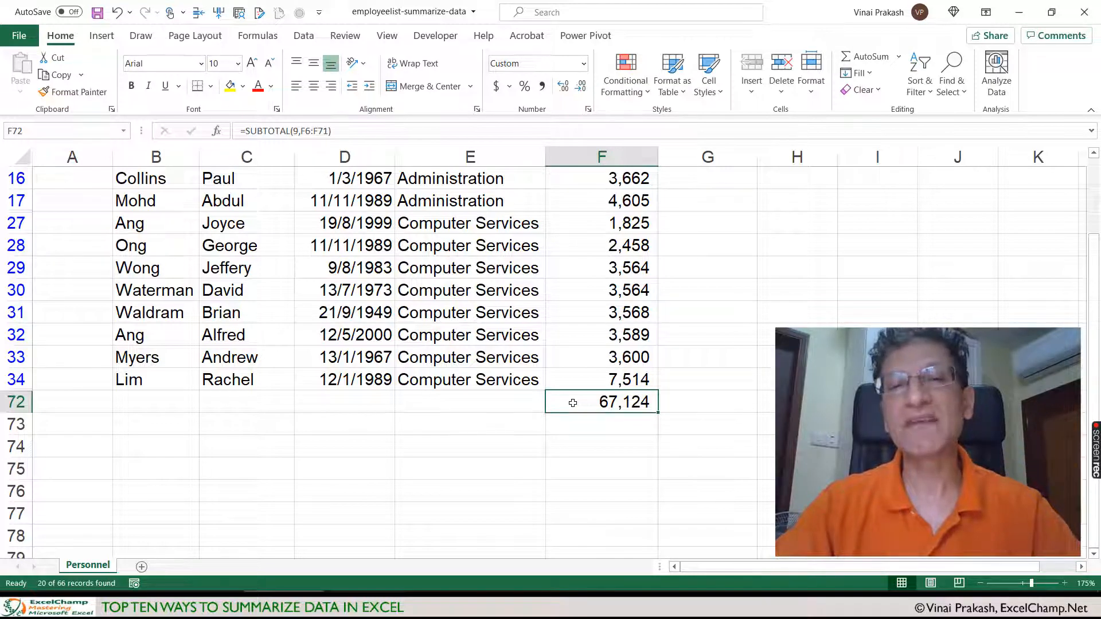
key(F2)
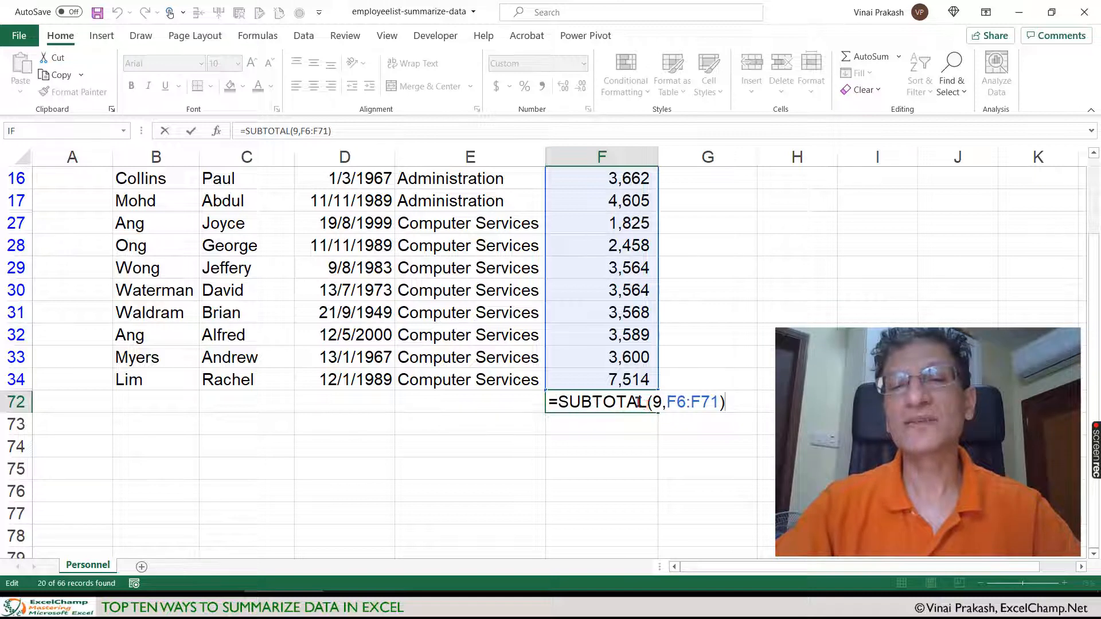
key(Escape)
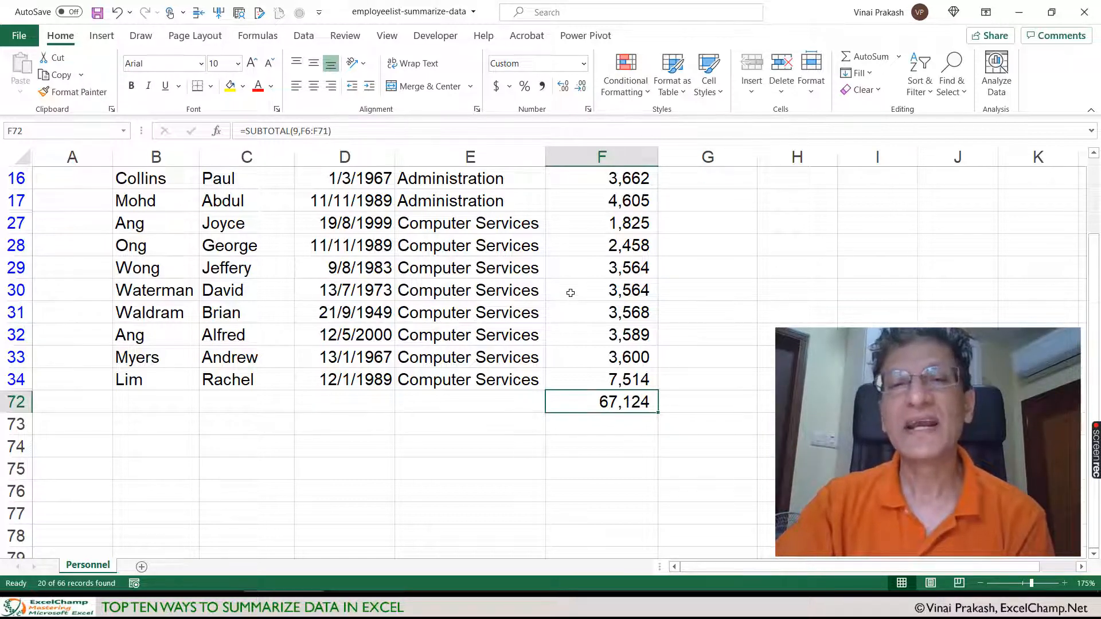
Step: Set the Department filter to show all departments and check the salary subtotal in F72
scroll(569, 291, up, 5)
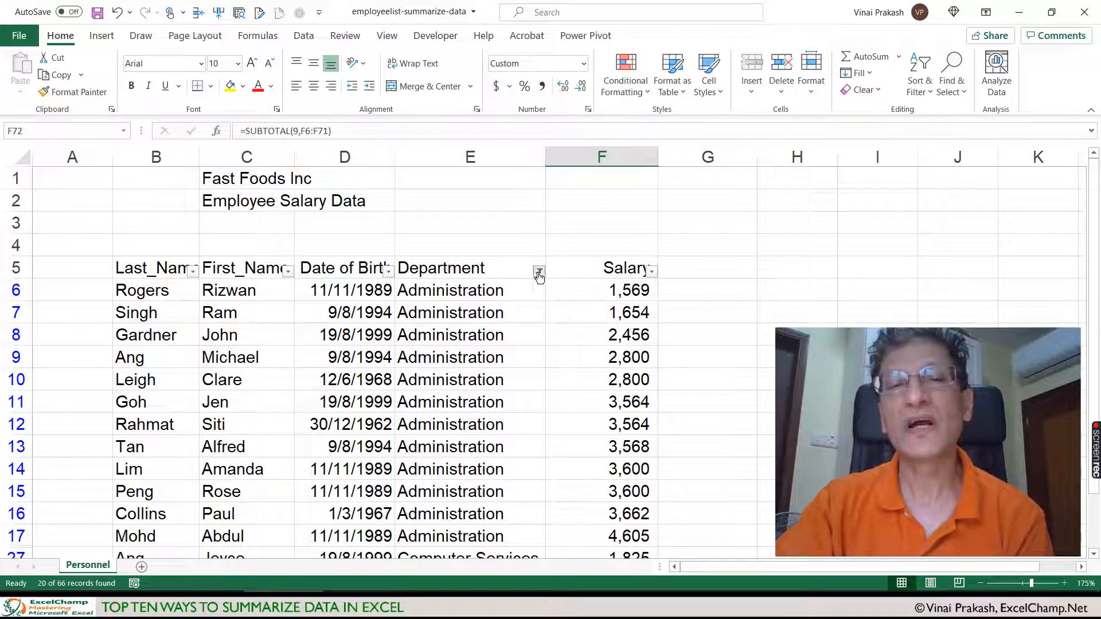
click(539, 273)
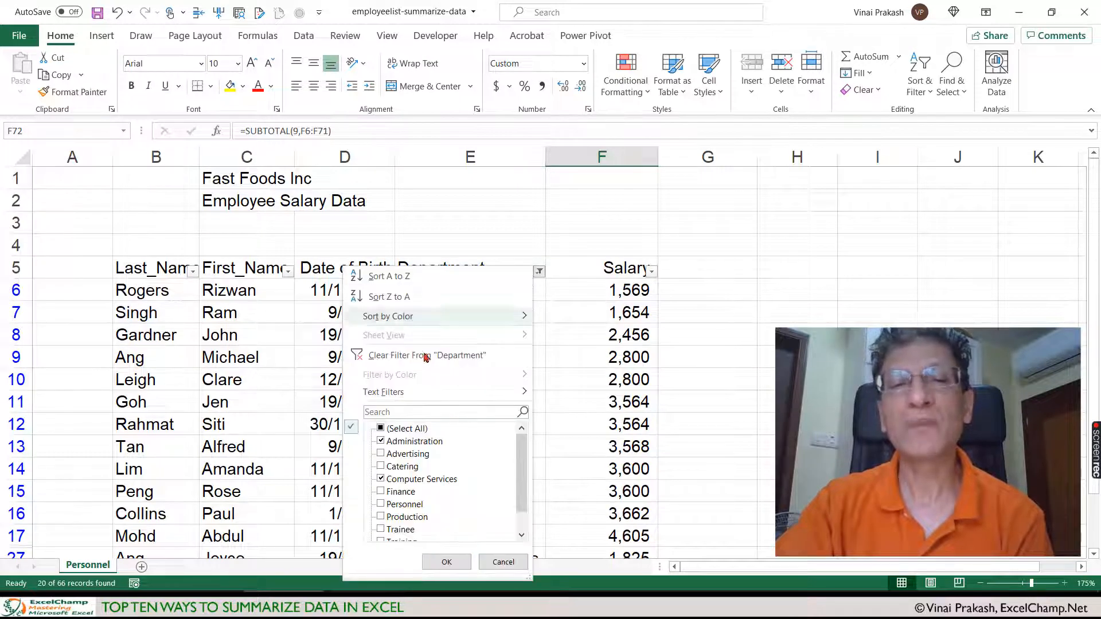
click(381, 430)
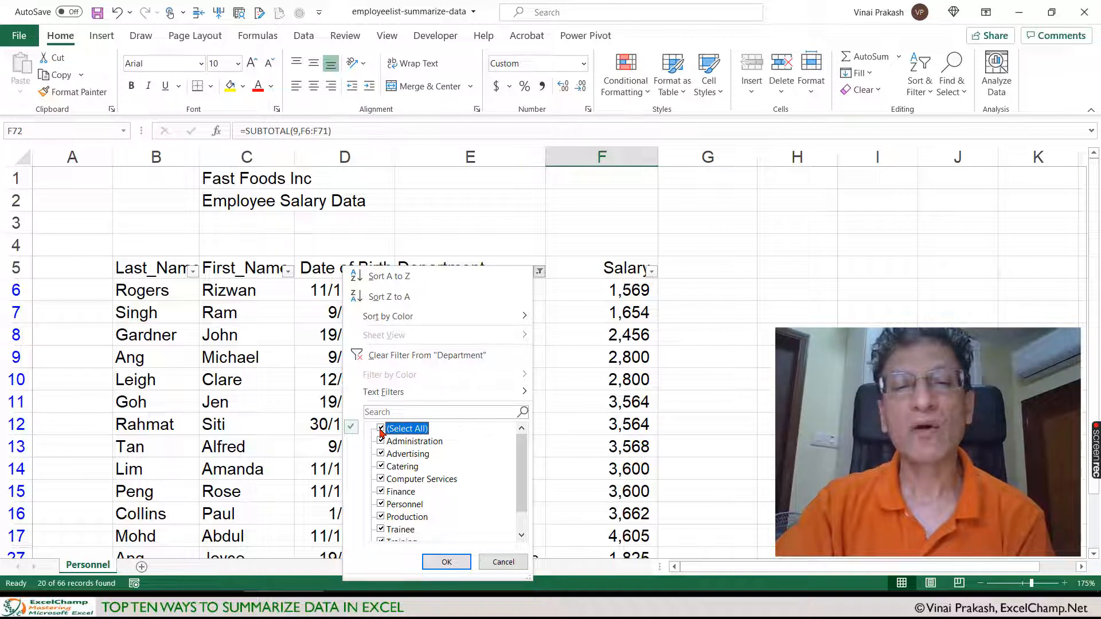
click(438, 563)
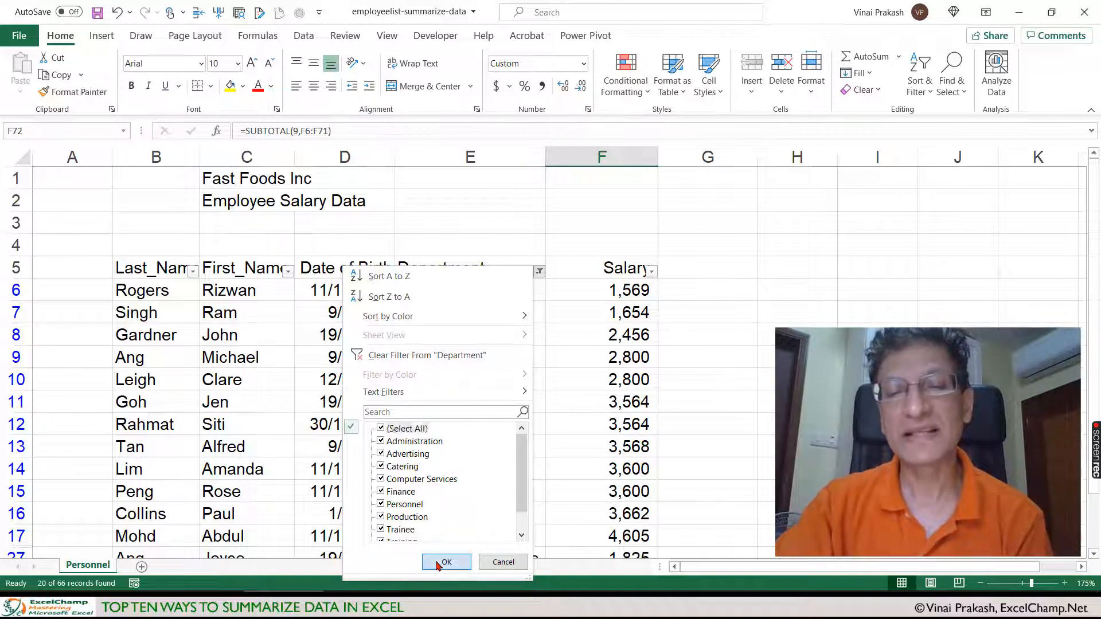
scroll(504, 394, down, 11)
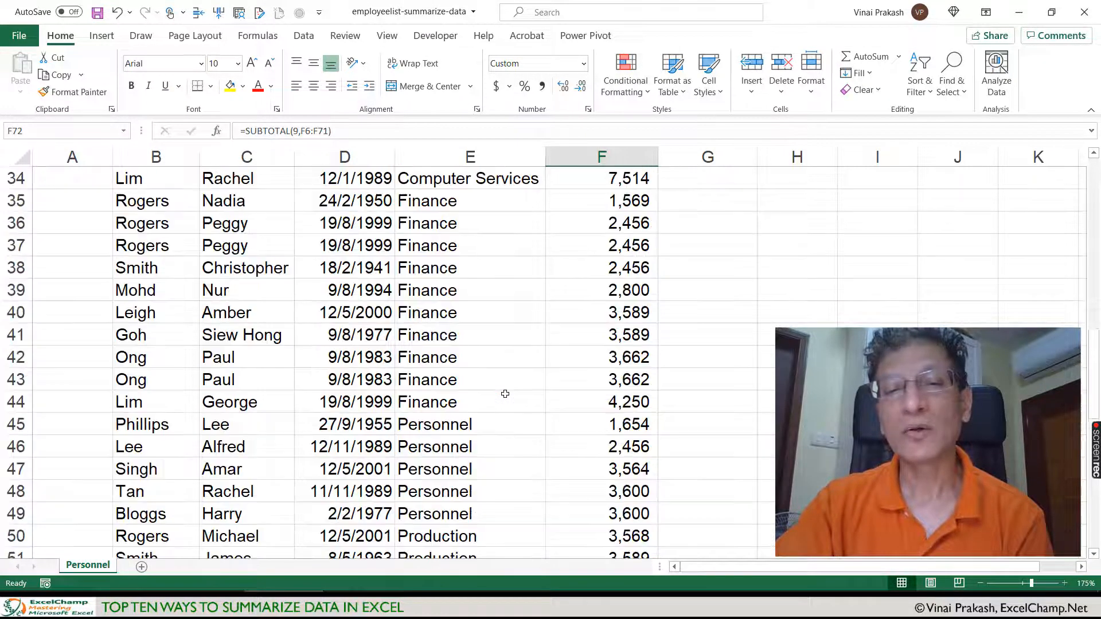
scroll(504, 394, down, 10)
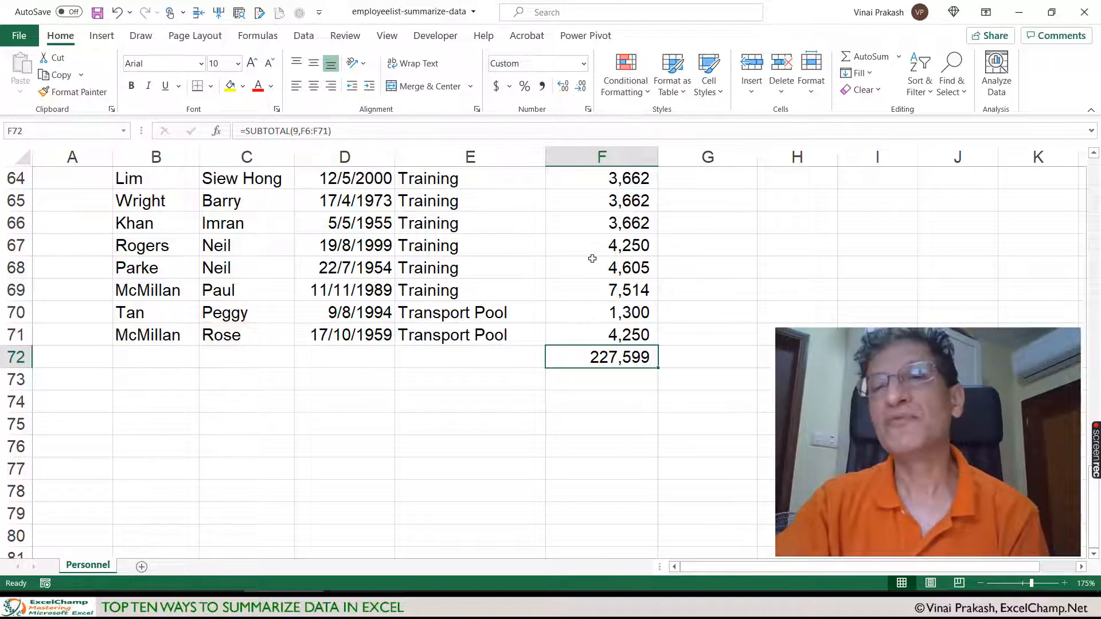
scroll(564, 276, up, 19)
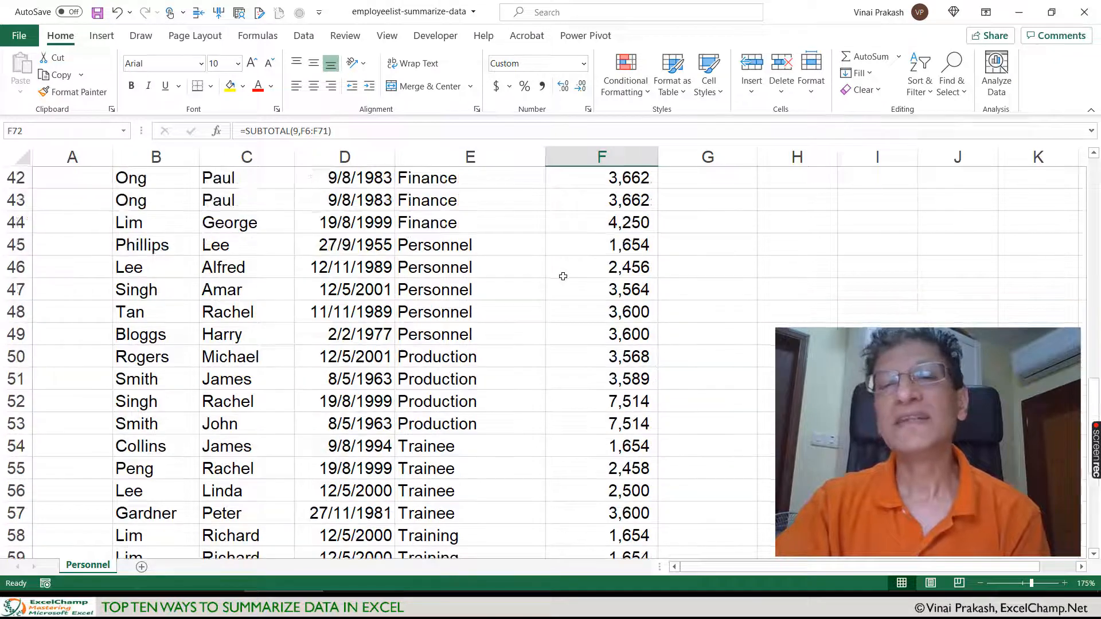
scroll(563, 277, up, 2)
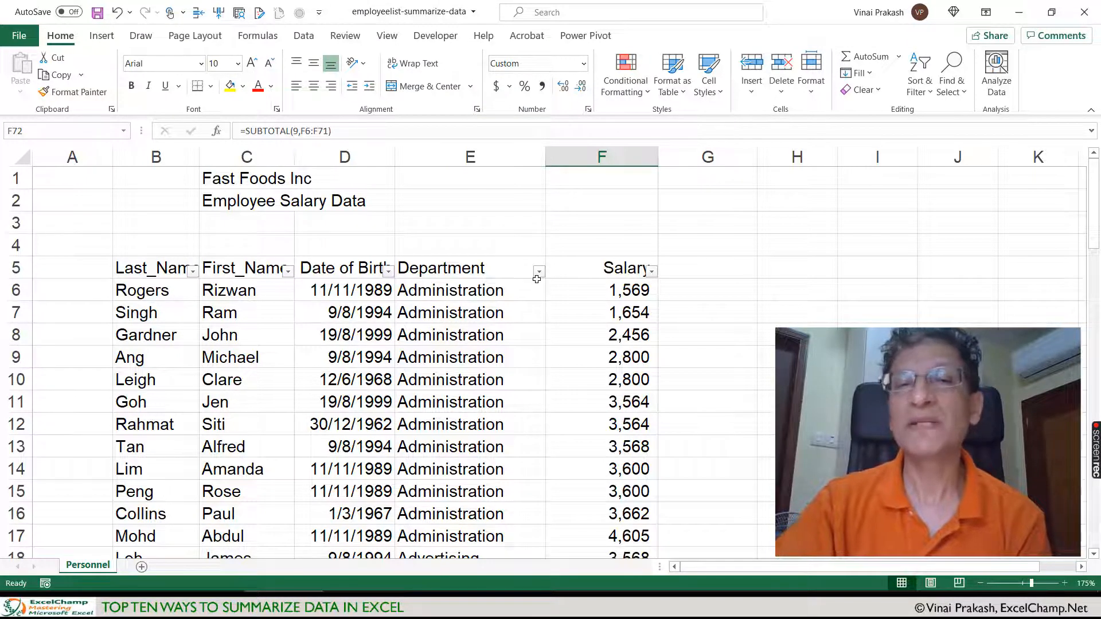
Step: Turn off Filter for the employee list
click(499, 305)
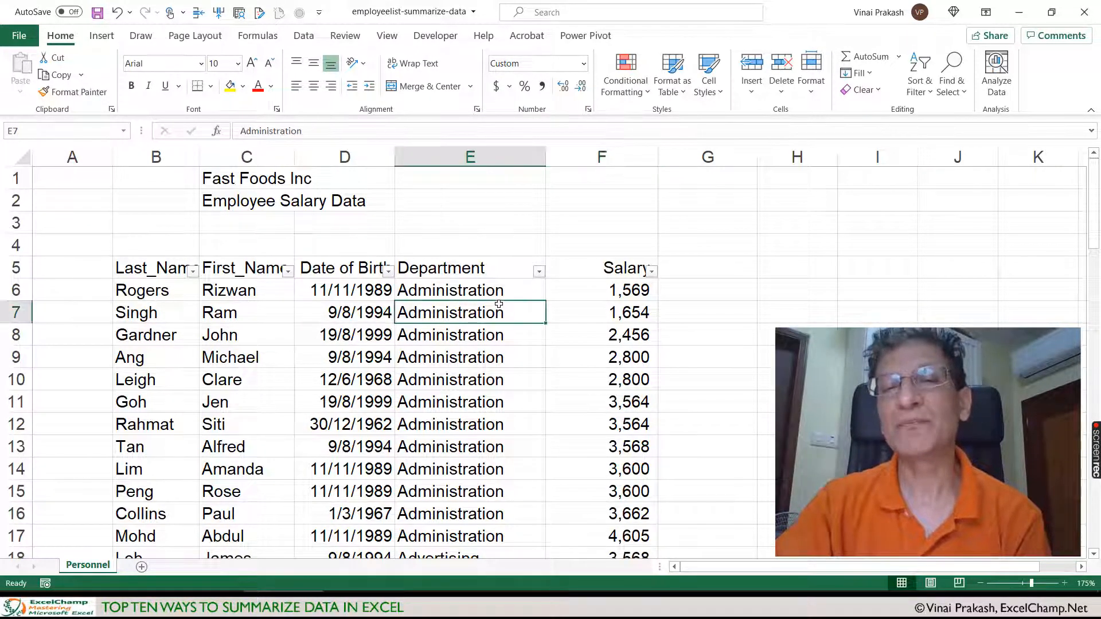
click(932, 93)
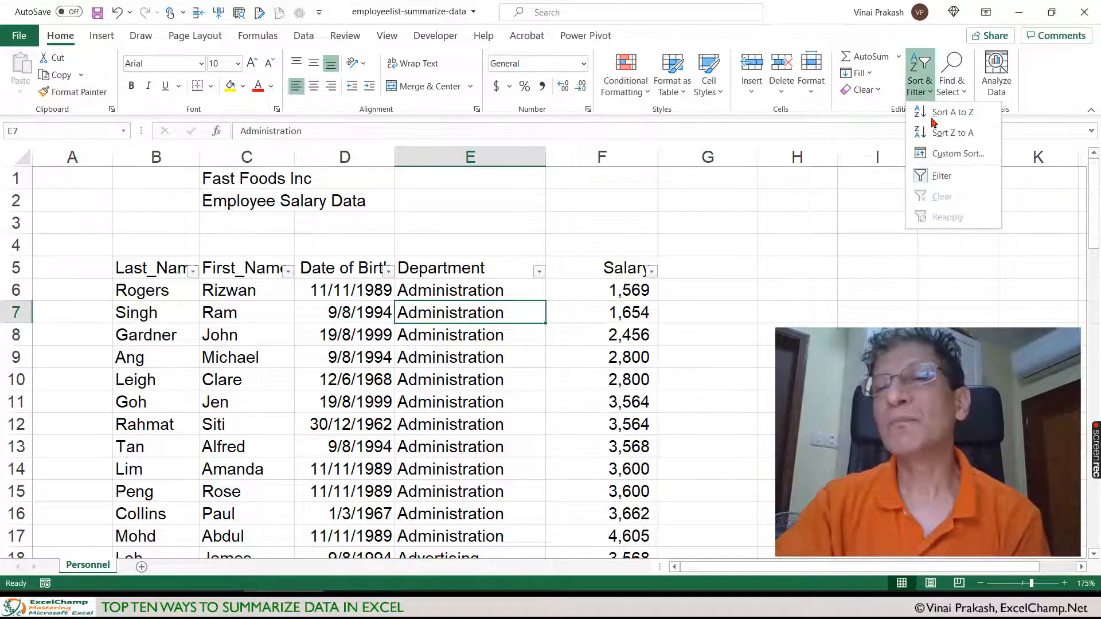
click(939, 177)
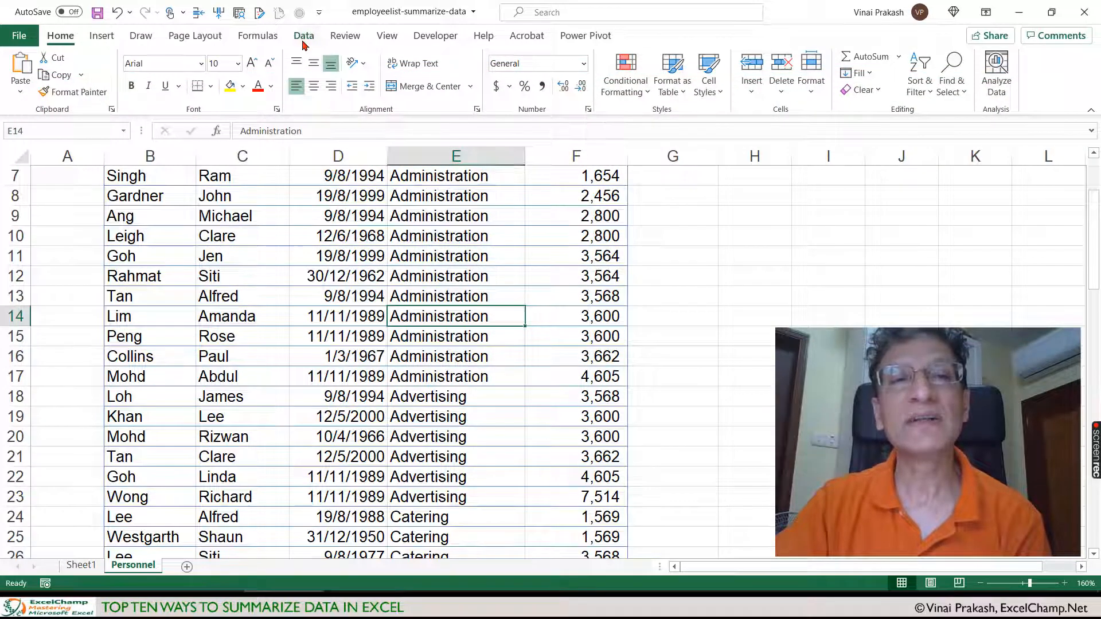
Step: Add Sum subtotals of Salary at each change in Department to the employee list with the Subtotal command
click(303, 38)
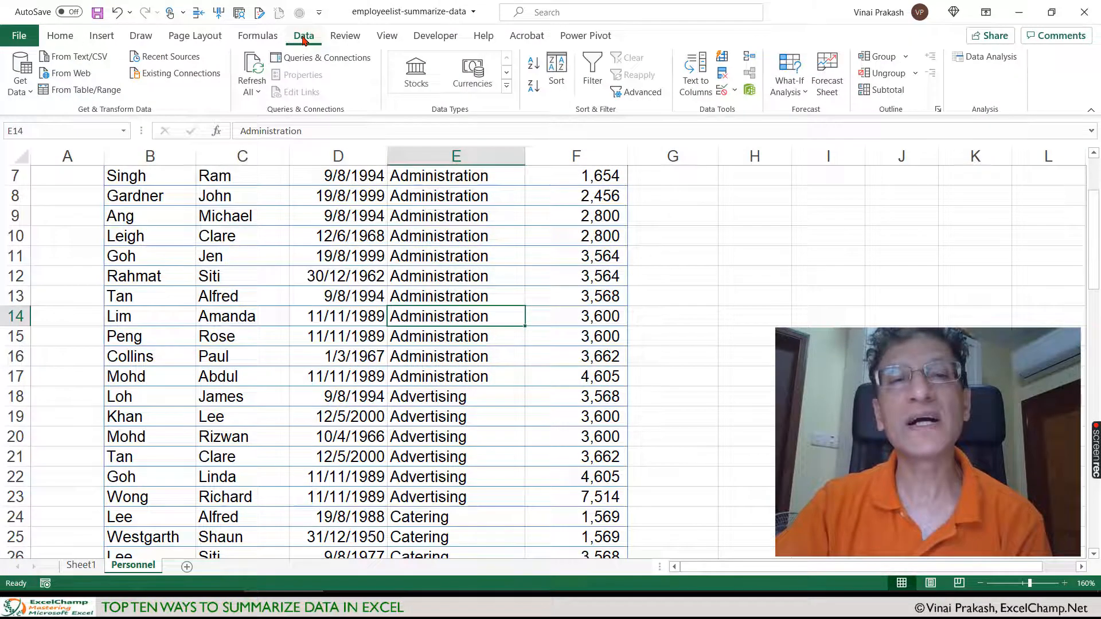
click(890, 91)
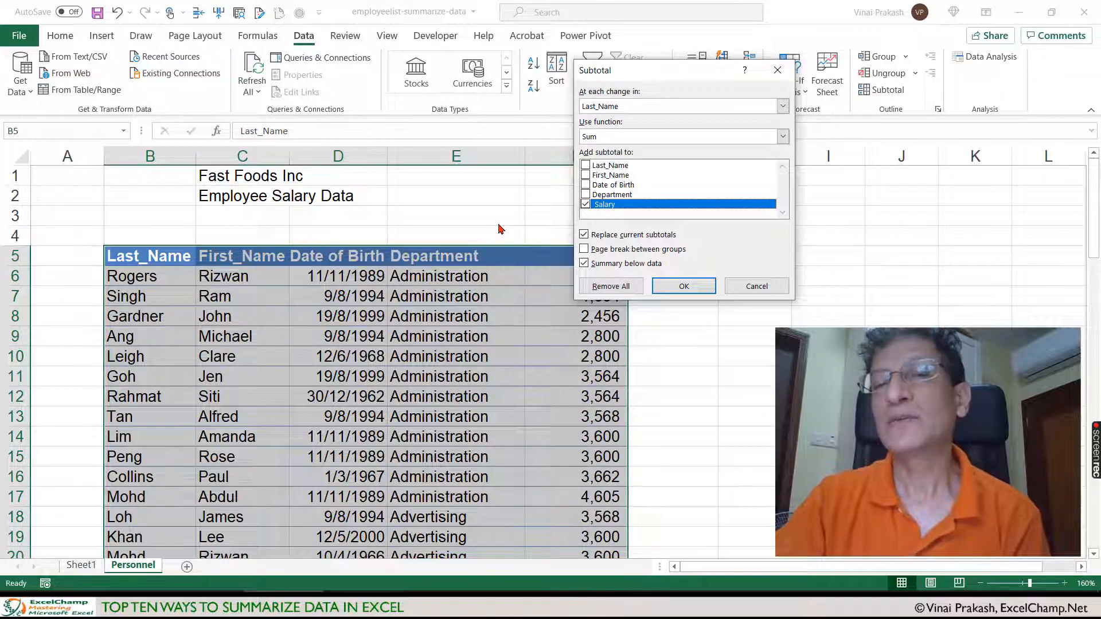
click(661, 112)
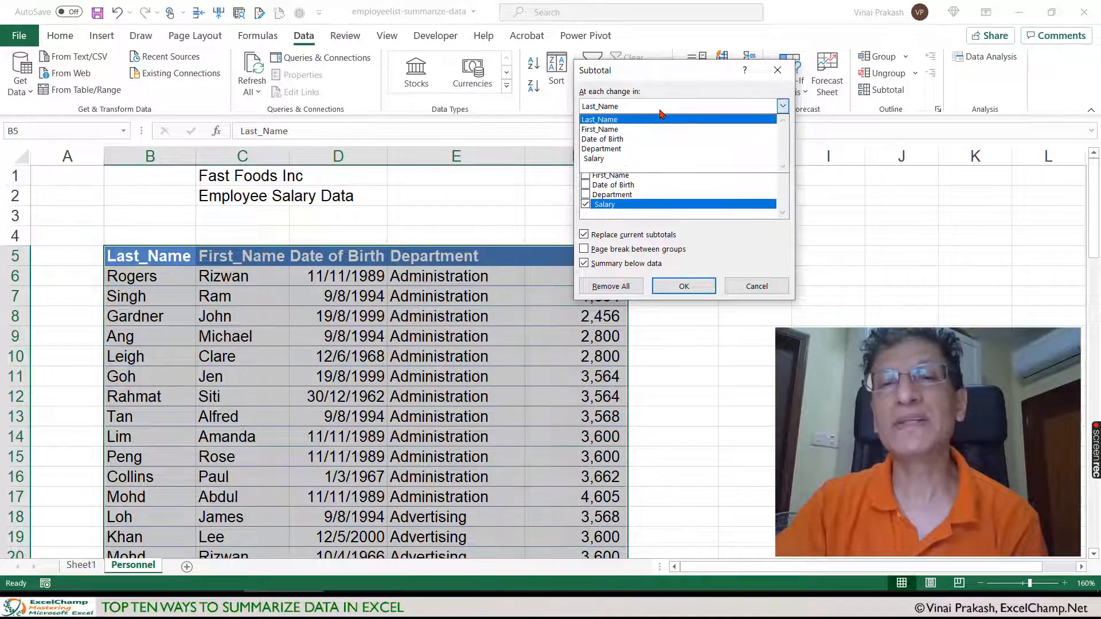
click(631, 150)
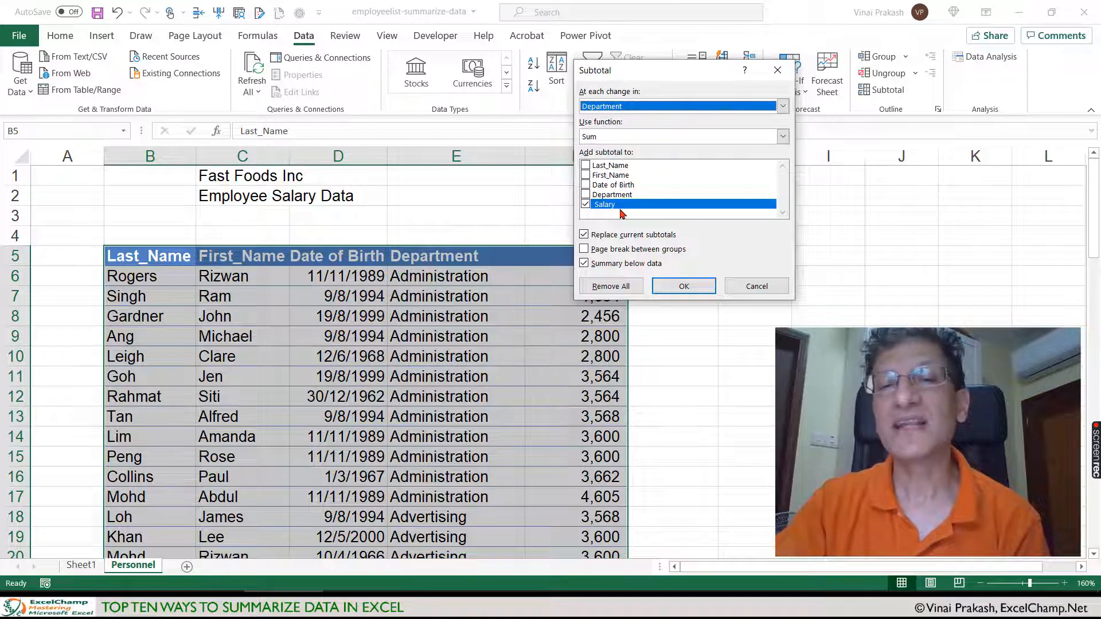
click(693, 289)
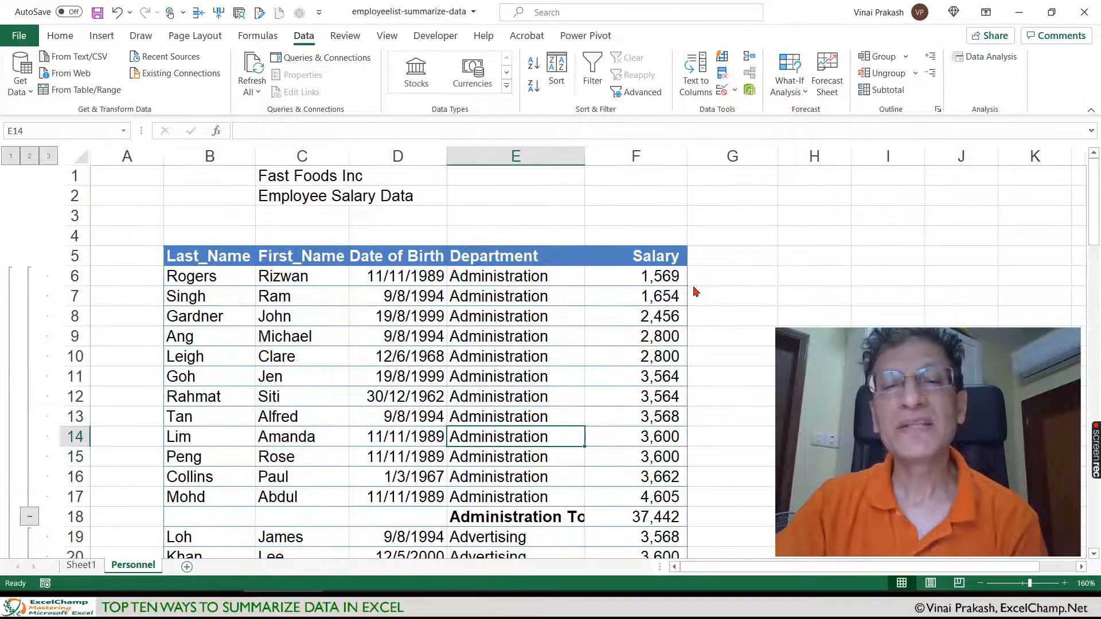
Step: AutoFit column E to its total labels and inspect the salary SUBTOTAL formulas in the Administration and Advertising total rows
scroll(526, 277, down, 2)
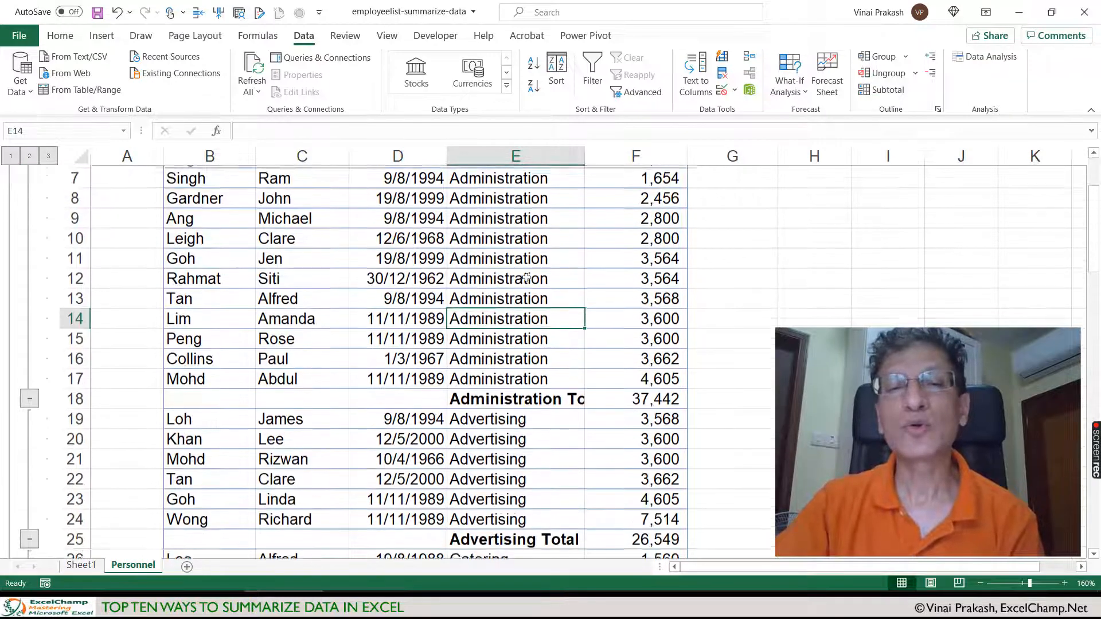
double_click(585, 162)
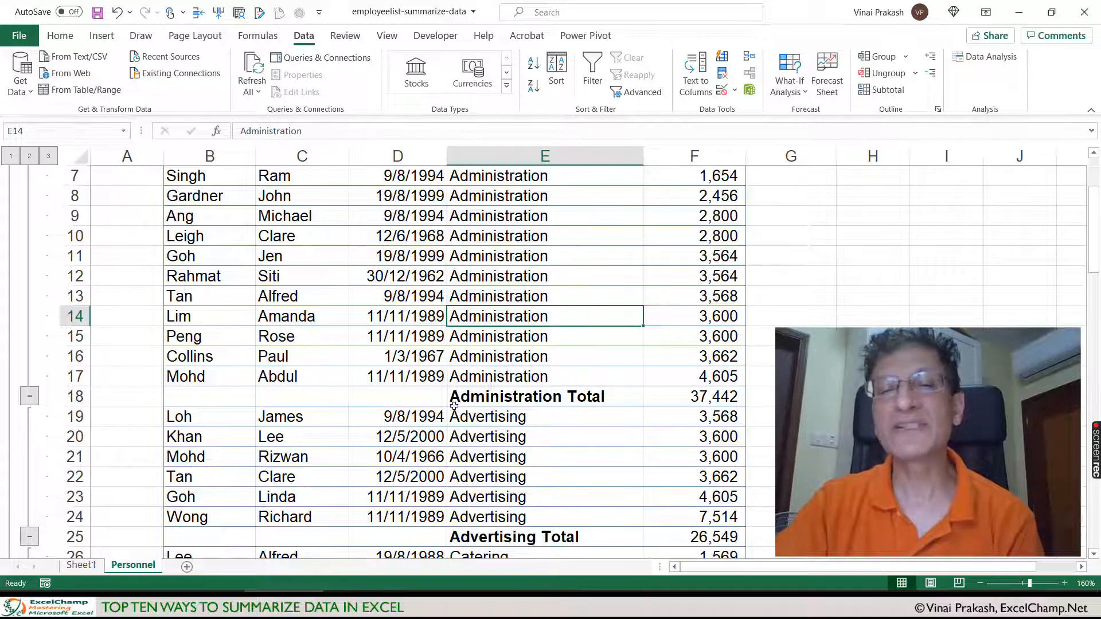
click(686, 395)
scroll(606, 391, down, 2)
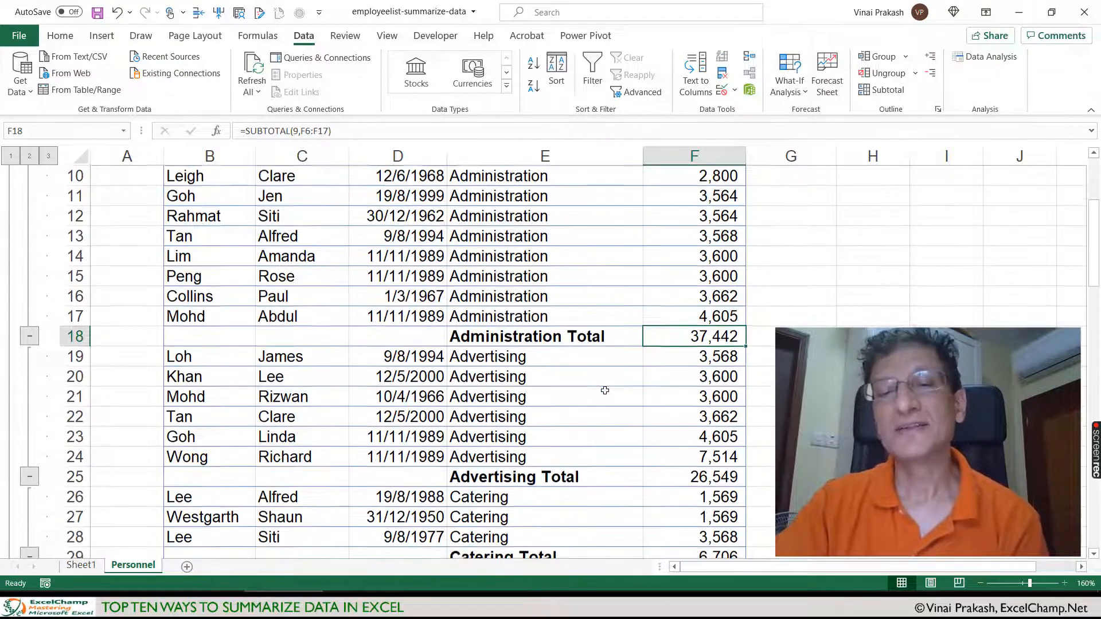
click(522, 414)
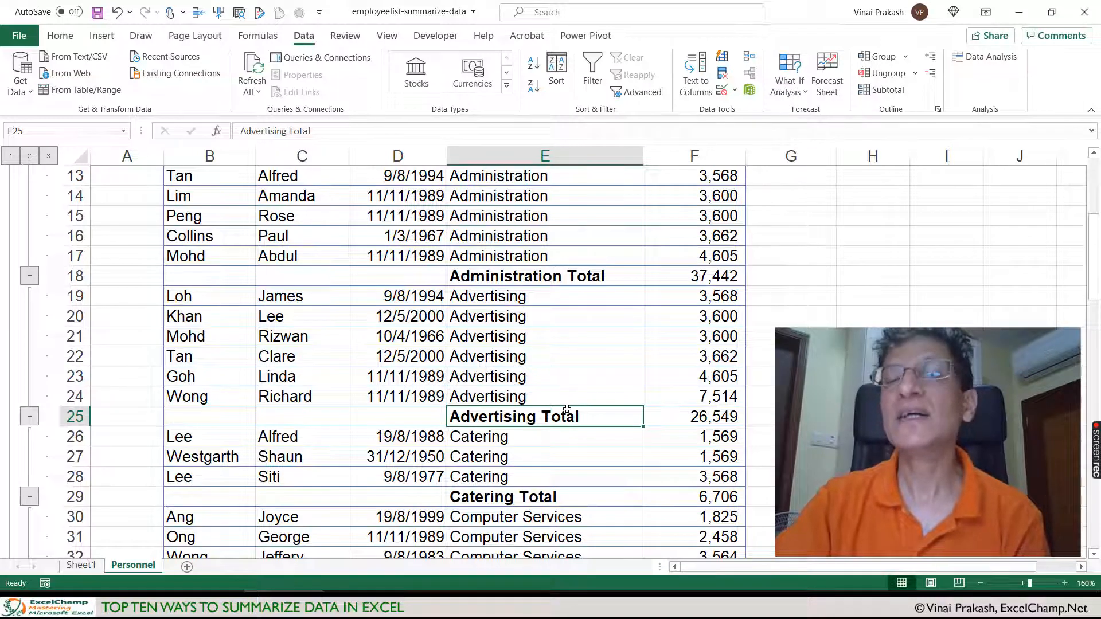
click(697, 416)
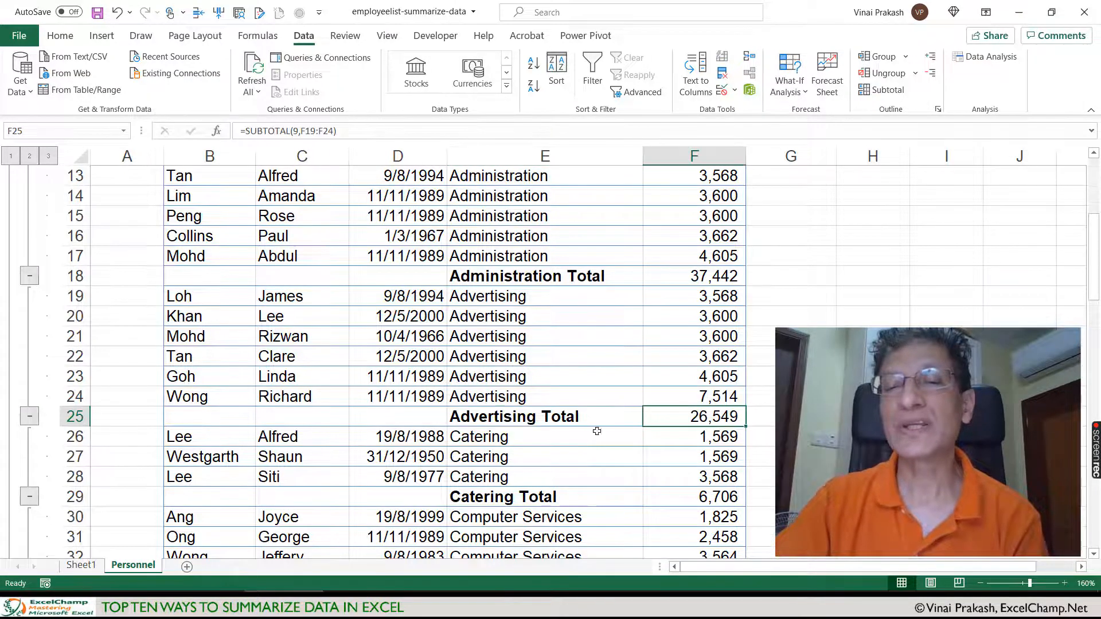
Step: Review the department subtotals through the end of the employee list and inspect the grand total formula in the Salary column
scroll(597, 431, down, 2)
scroll(596, 431, down, 1)
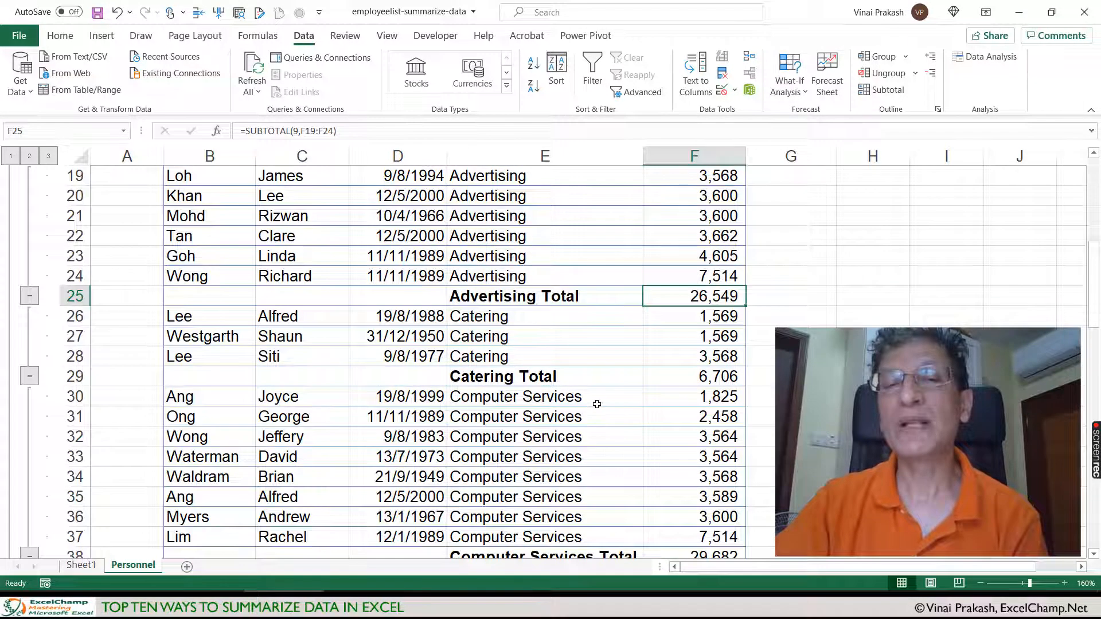
click(609, 319)
scroll(568, 361, down, 3)
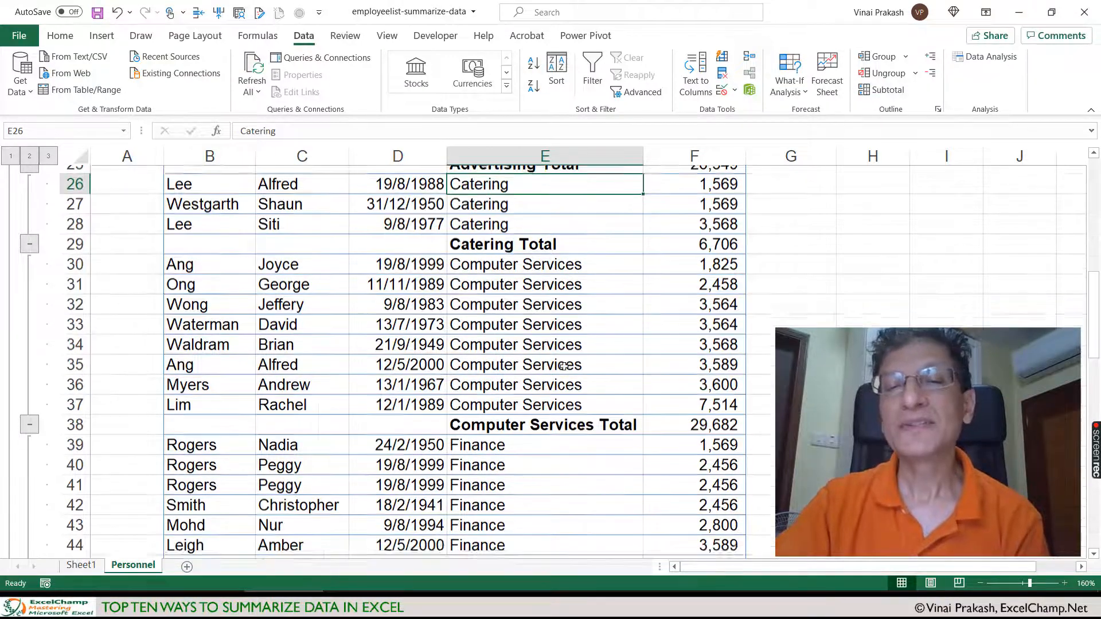
scroll(564, 365, down, 10)
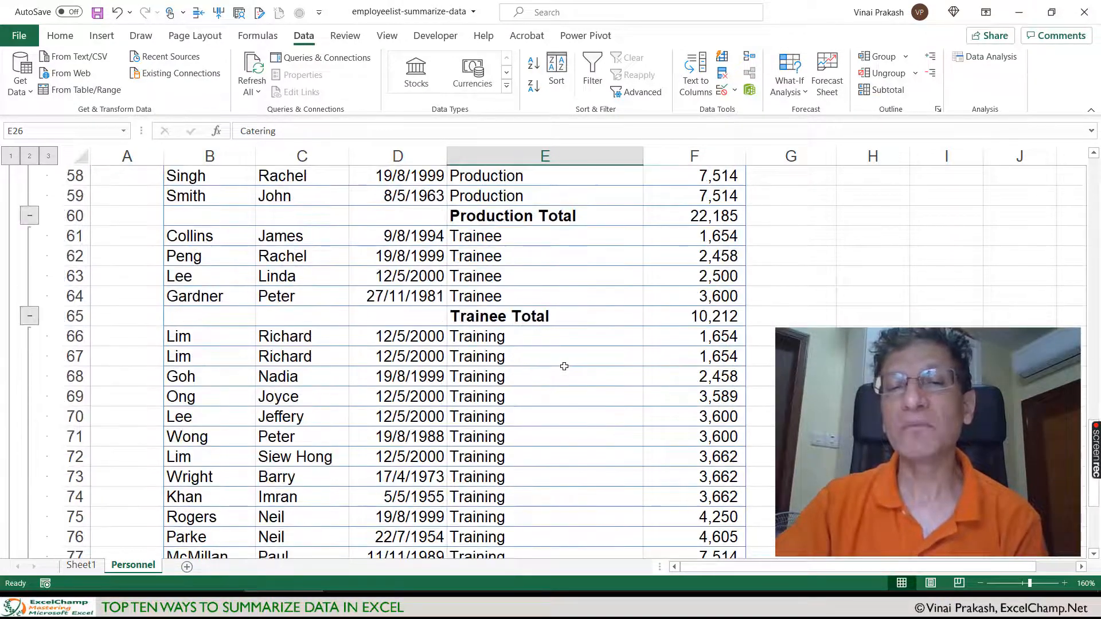
scroll(564, 366, down, 6)
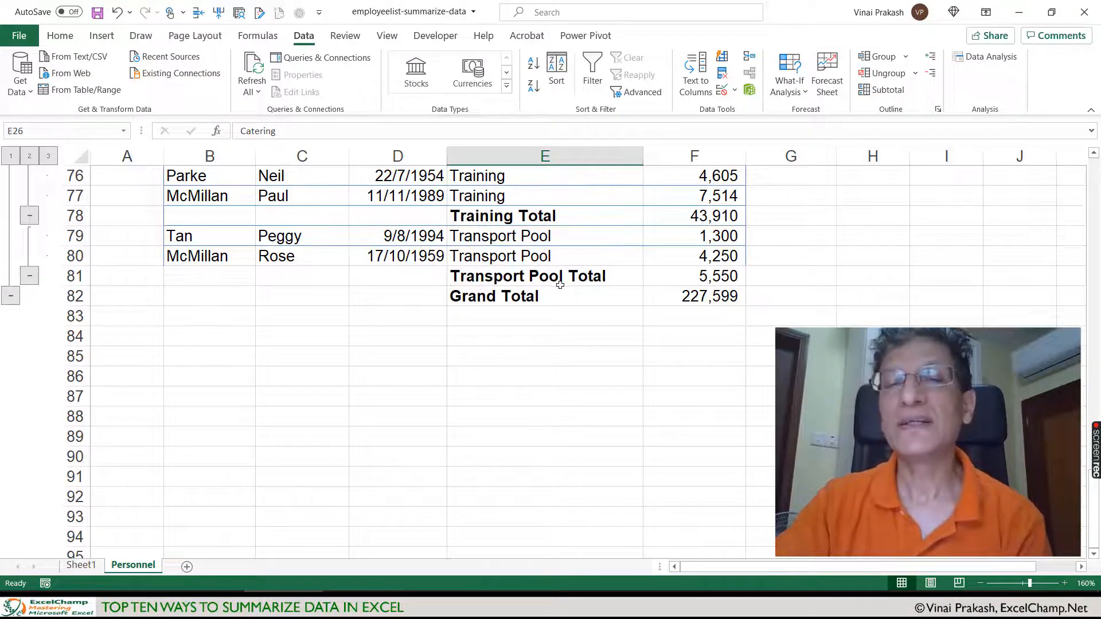
click(488, 297)
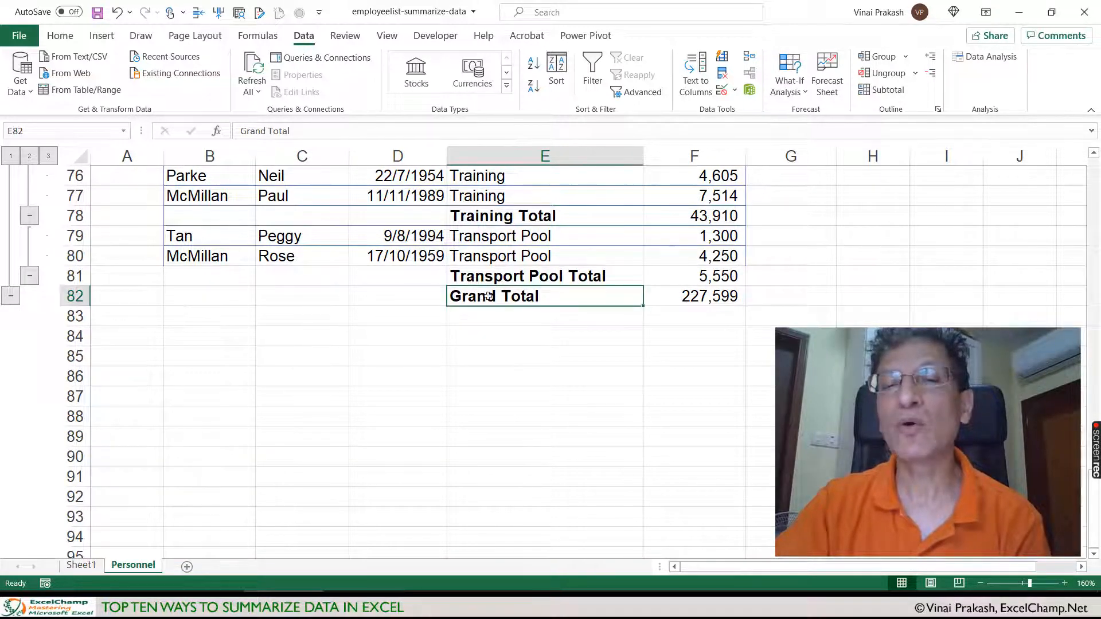
click(682, 298)
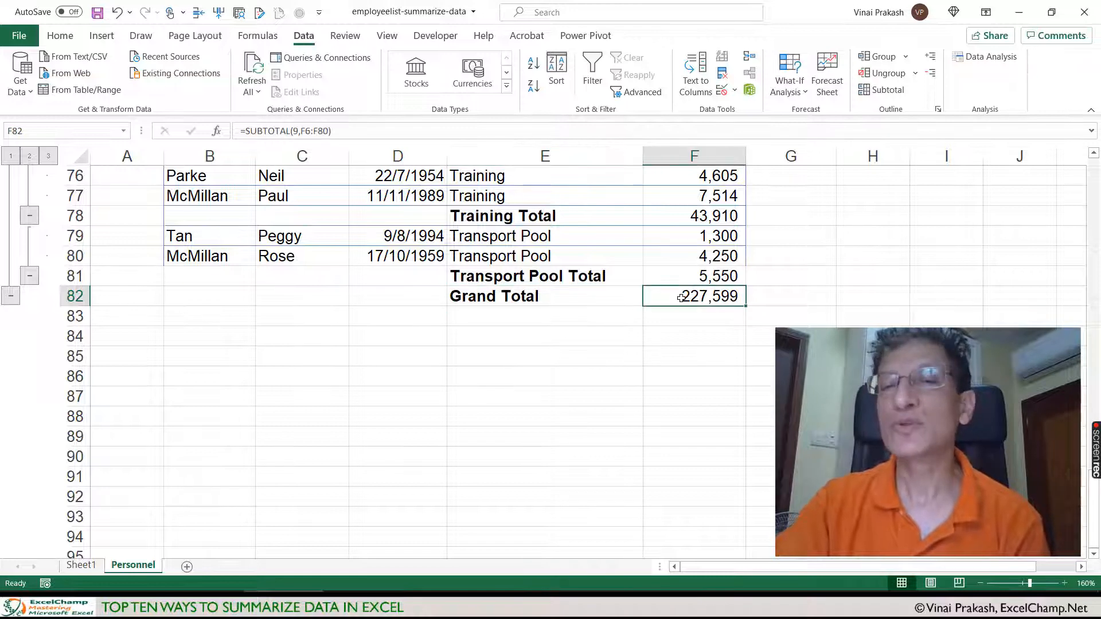
scroll(681, 298, up, 5)
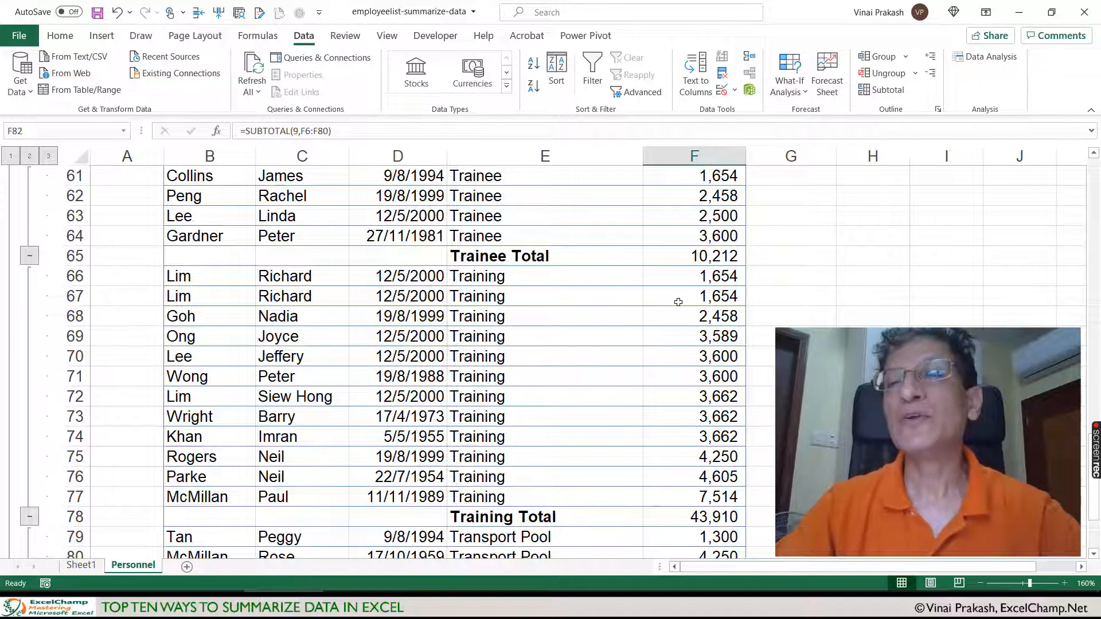
Step: Remove the department subtotals and convert range B5:F71, with headers, into a table in the purple Medium style
click(888, 90)
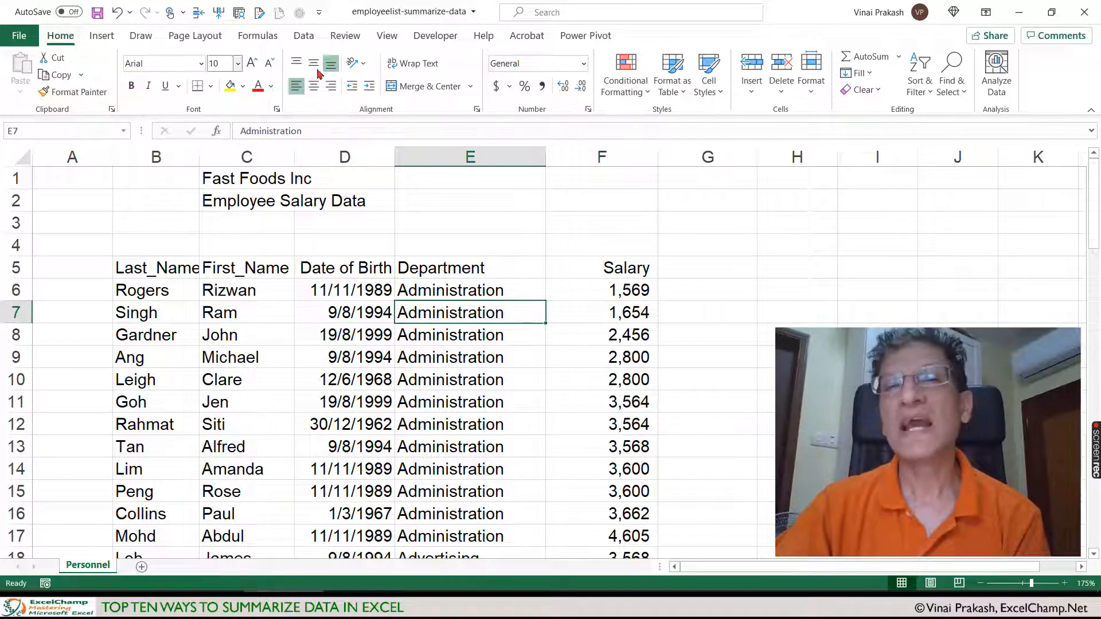
click(682, 92)
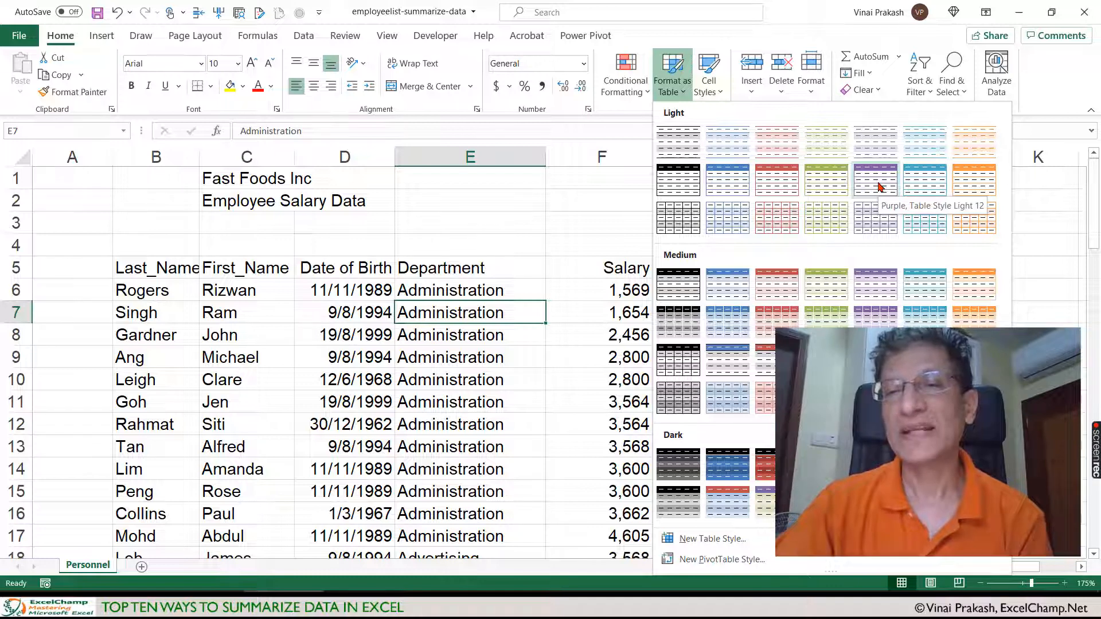
click(870, 293)
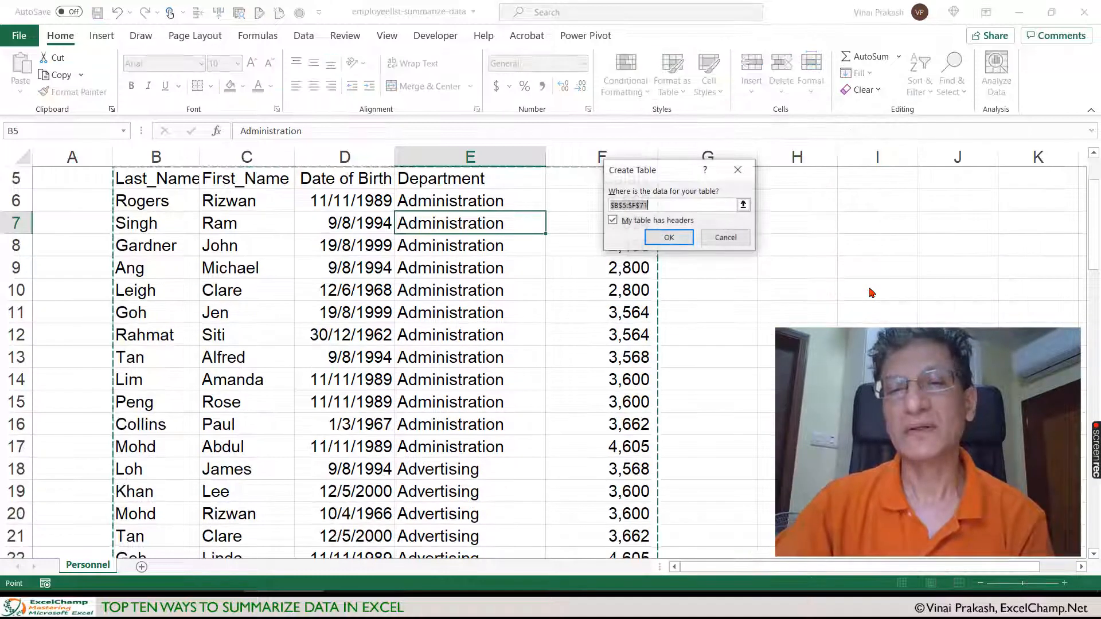
click(667, 238)
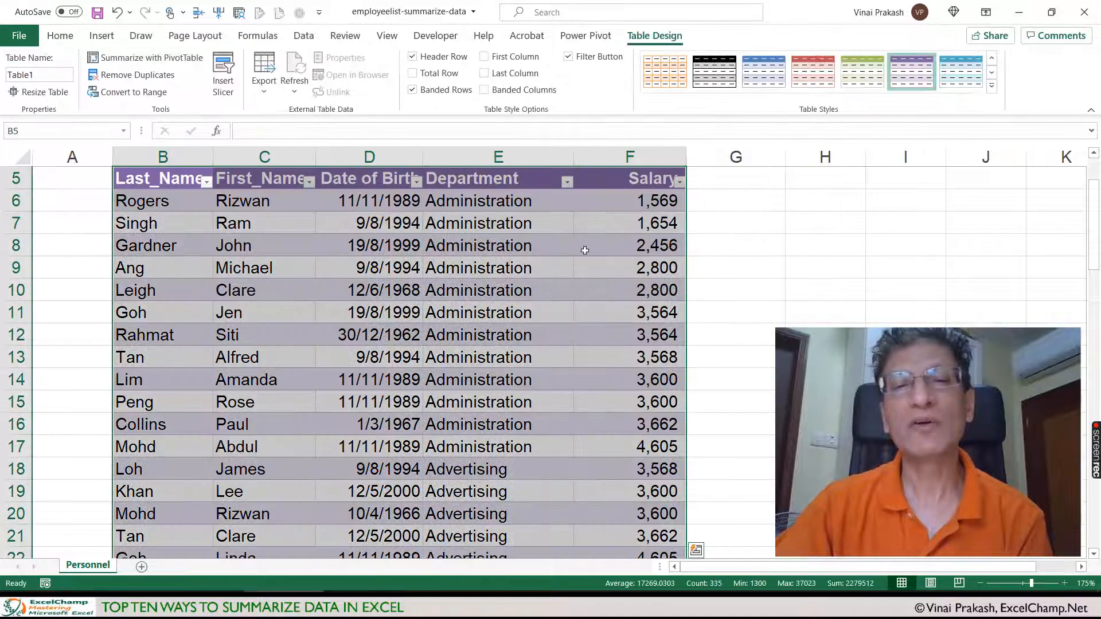
click(574, 252)
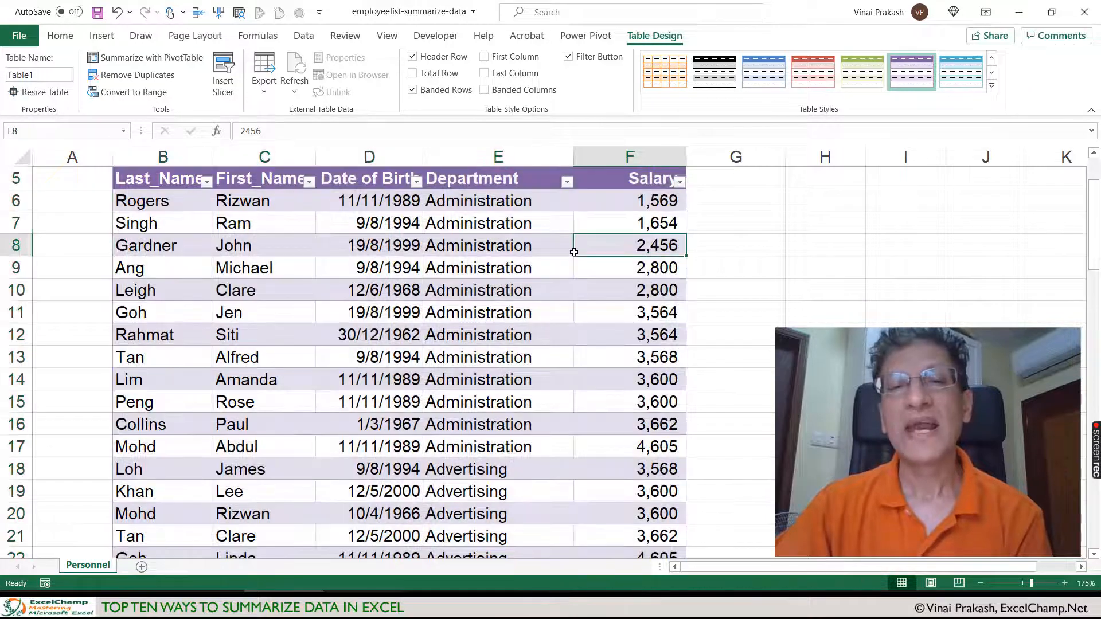
Step: Change the employee table's style to the blue Light style with a solid blue header row
click(779, 82)
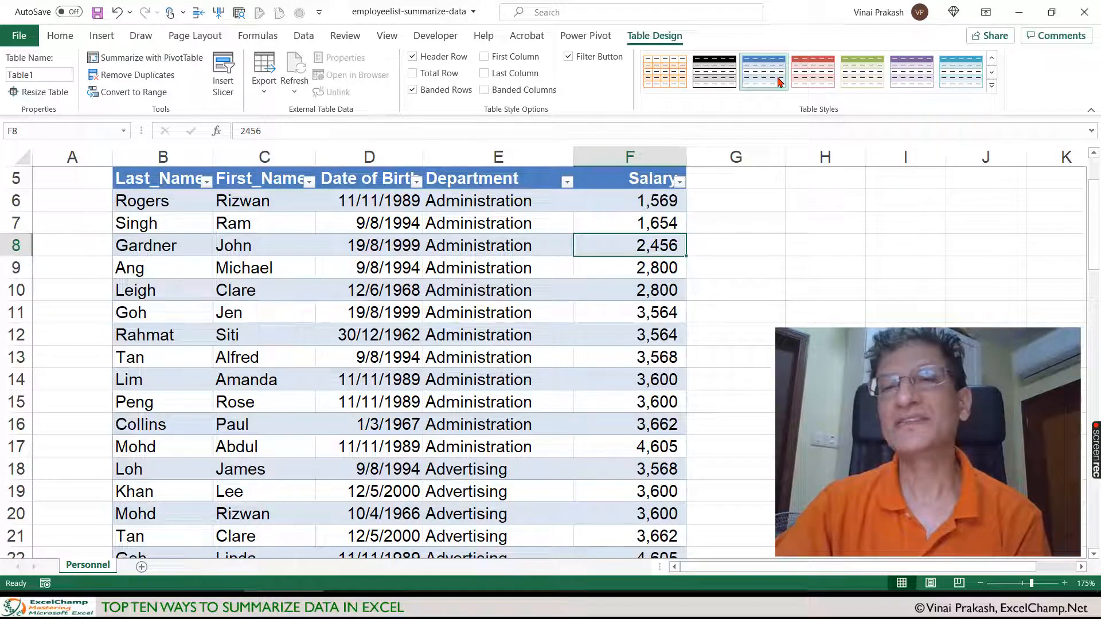
click(991, 85)
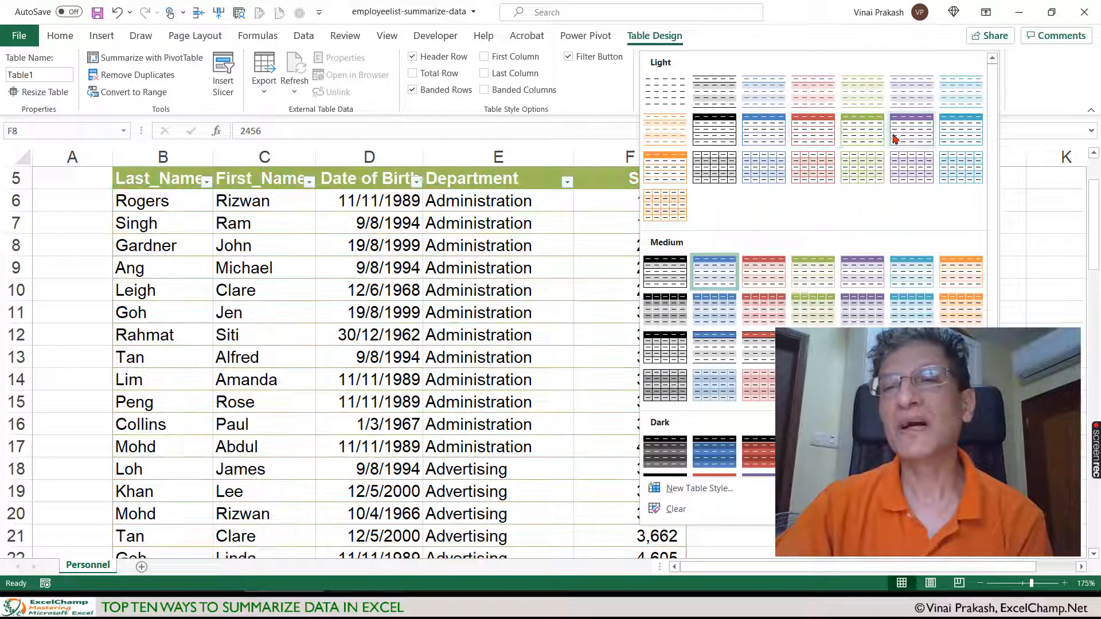
click(749, 135)
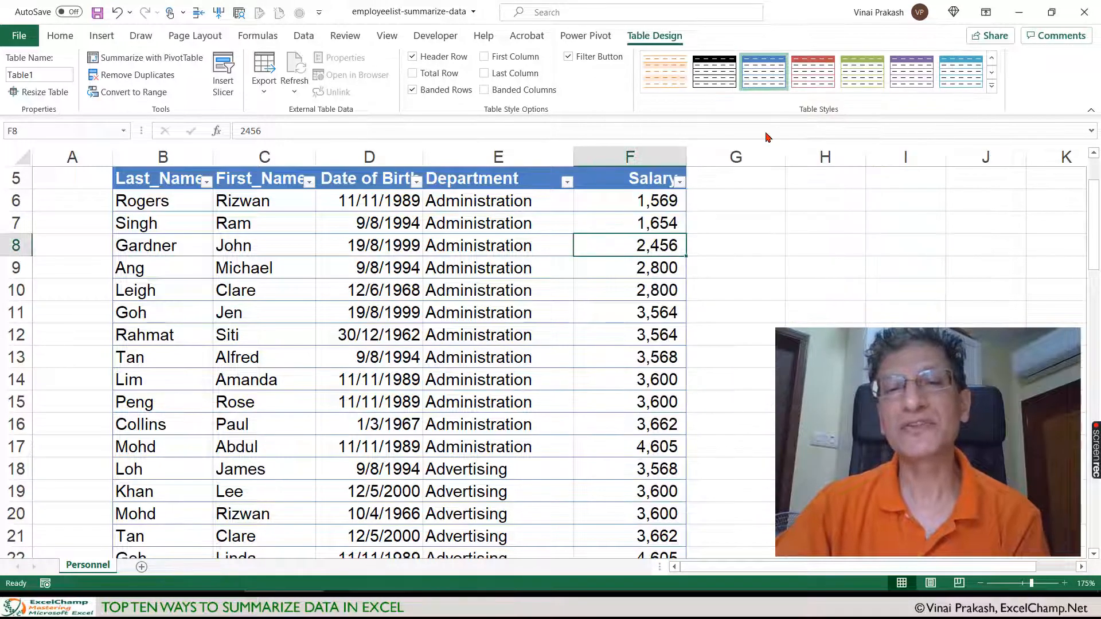
click(539, 308)
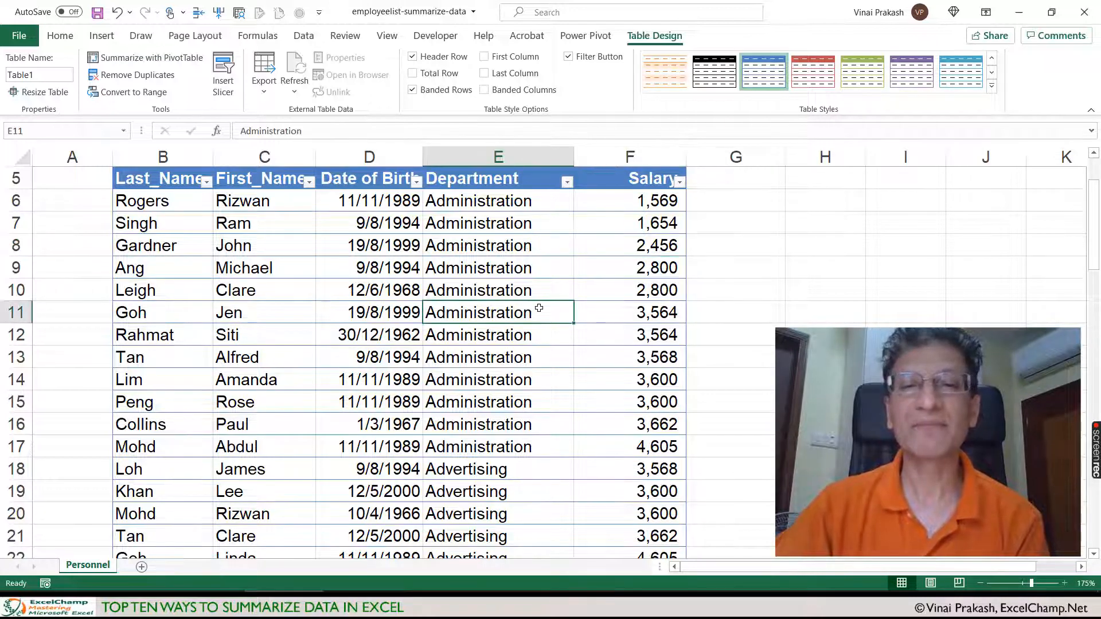
click(895, 316)
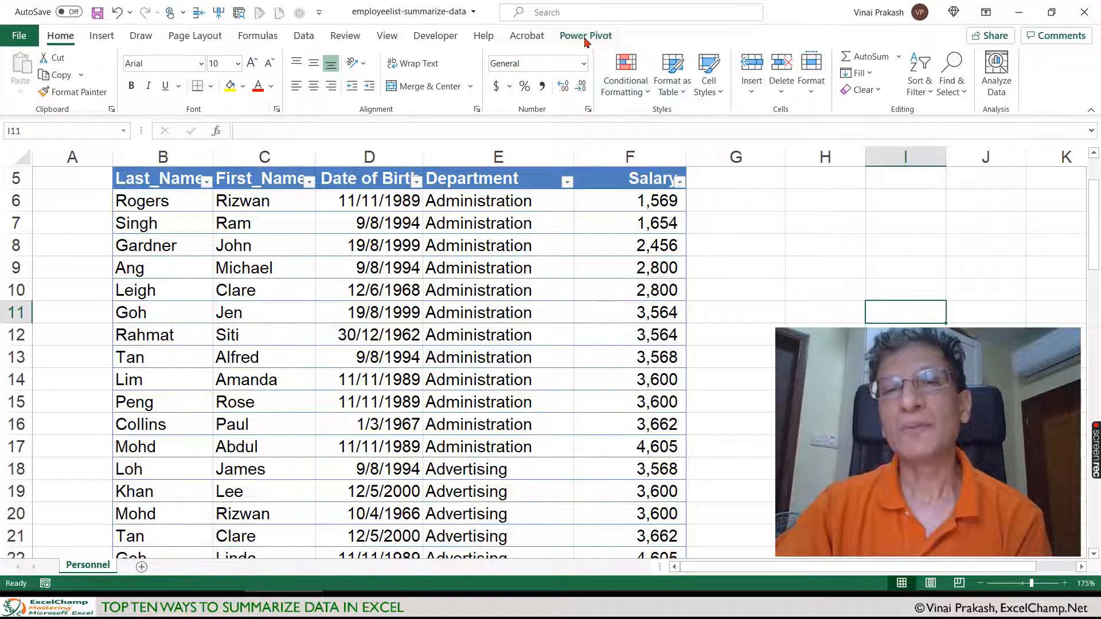
click(534, 333)
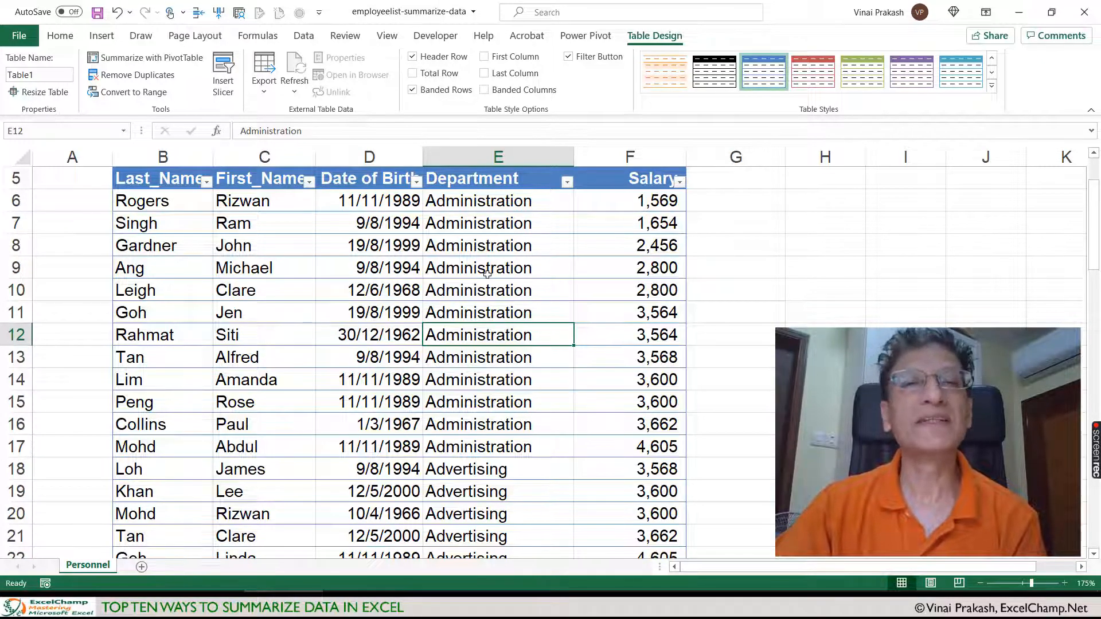
click(62, 35)
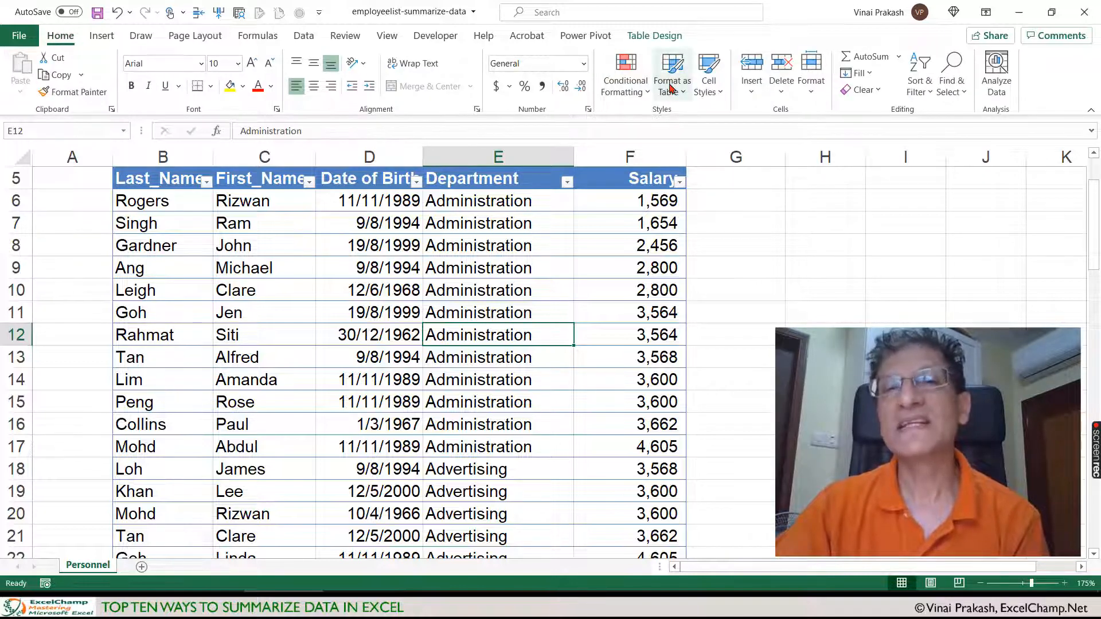
click(659, 39)
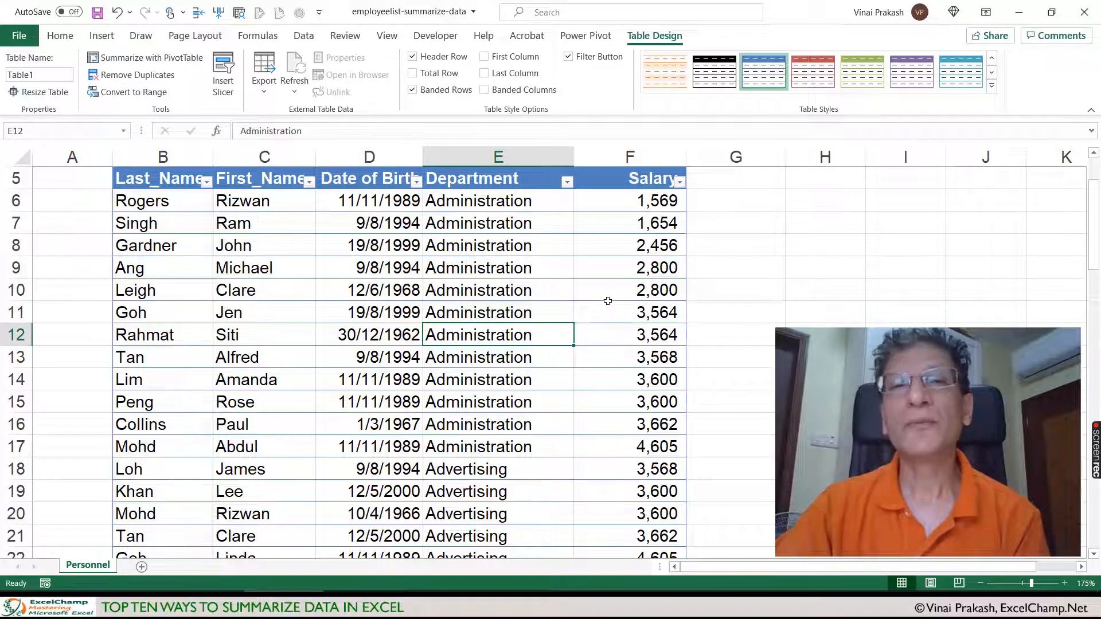
Step: Delete the existing SUBTOTAL formula in cell F72, directly below the table's Salary column
scroll(617, 385, down, 16)
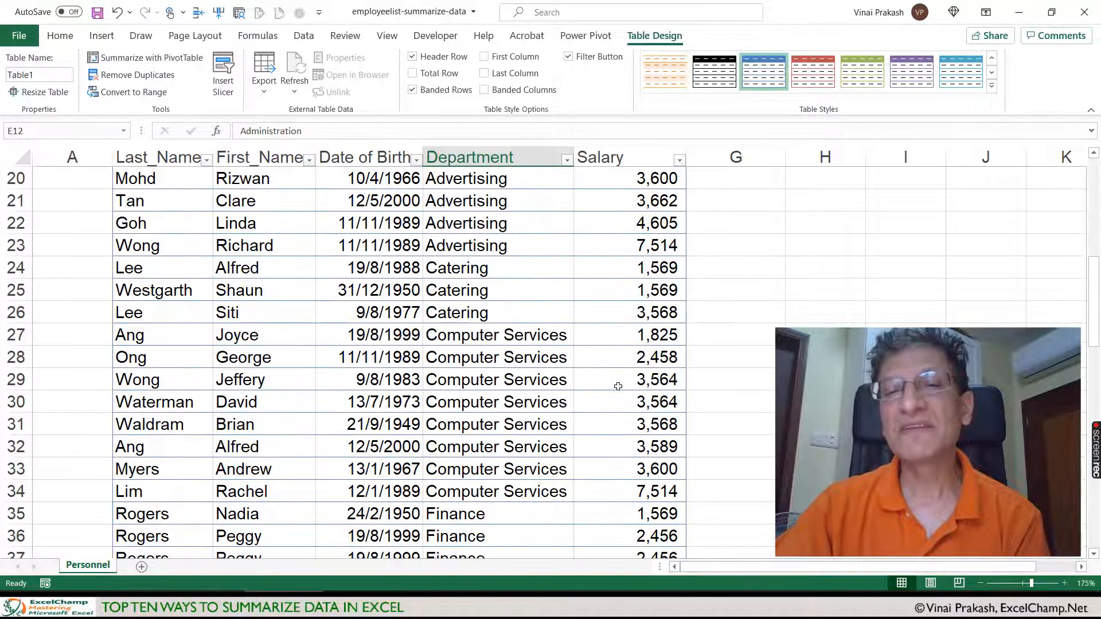
scroll(618, 386, down, 4)
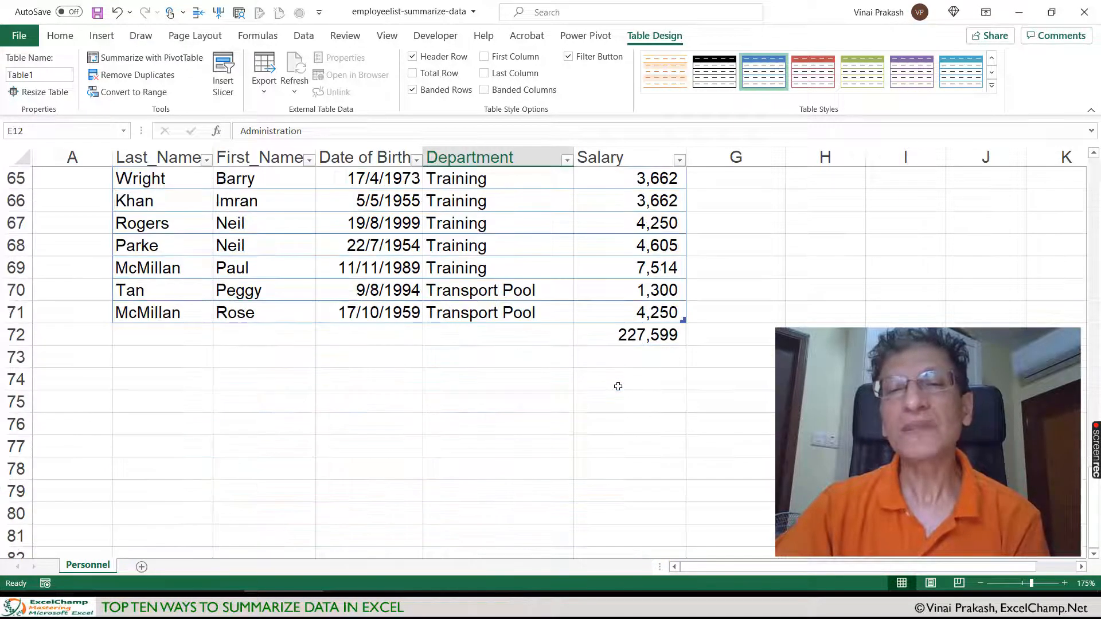
click(622, 336)
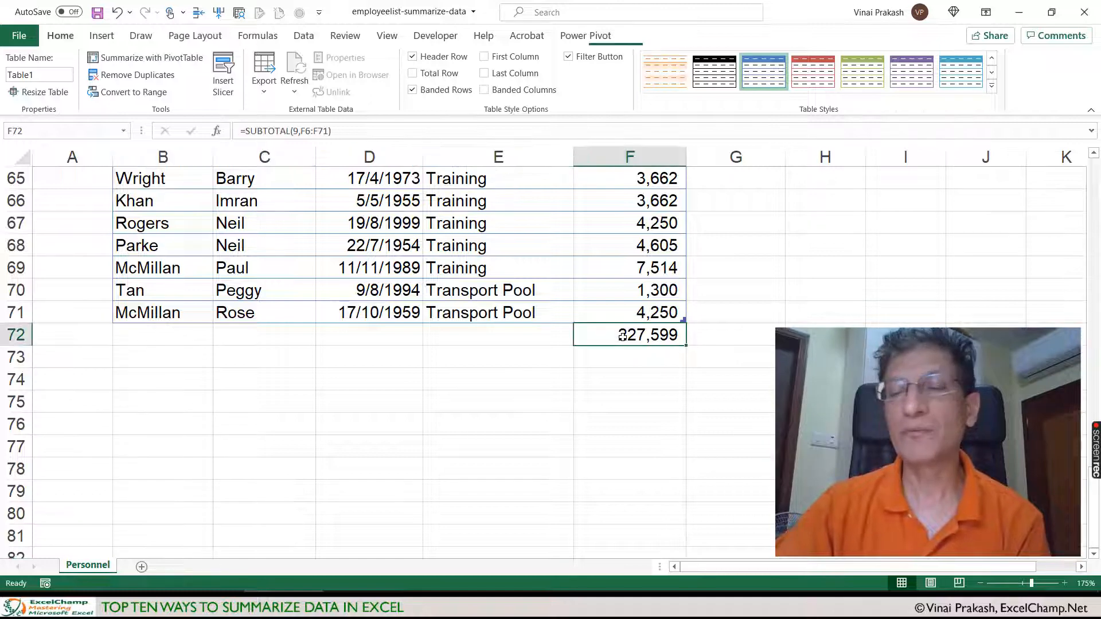
key(Delete)
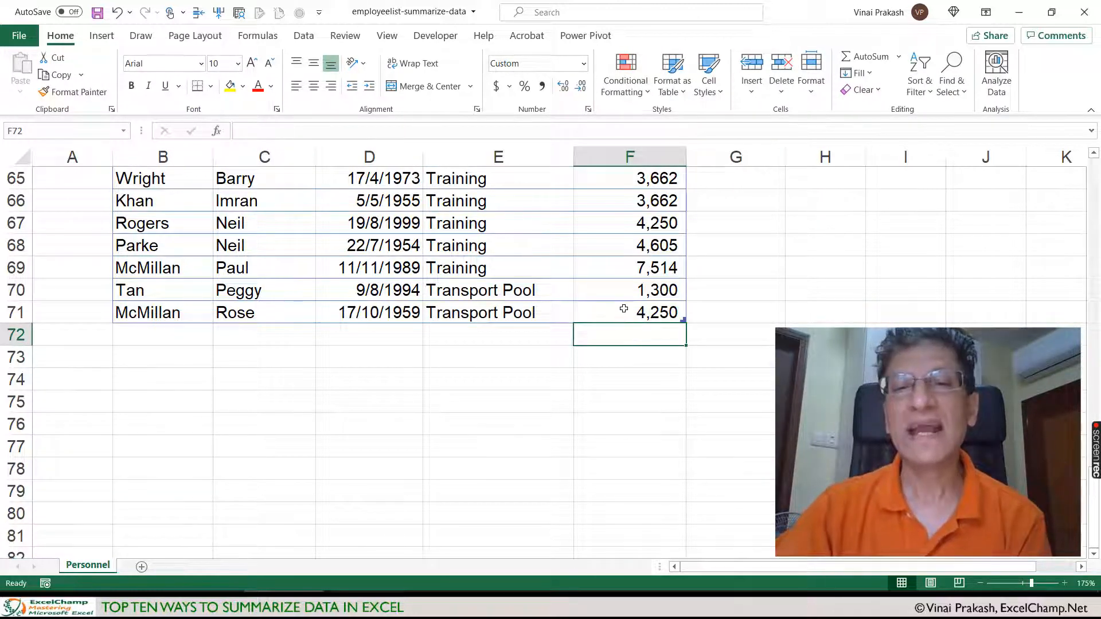
Step: Add a Total Row to the employee table
click(624, 309)
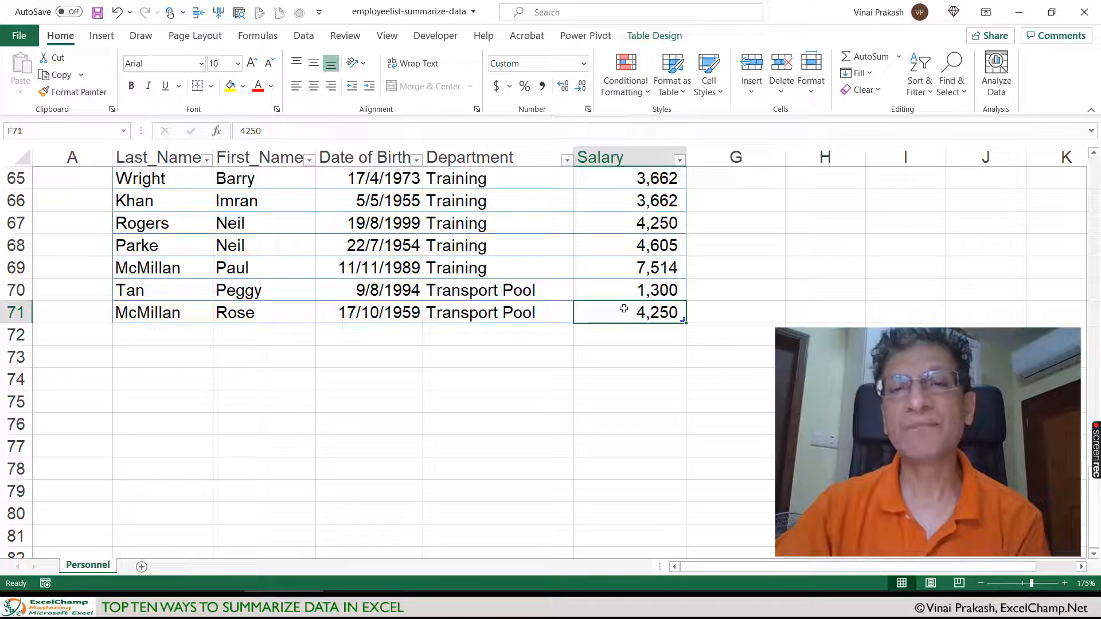
click(626, 287)
click(499, 269)
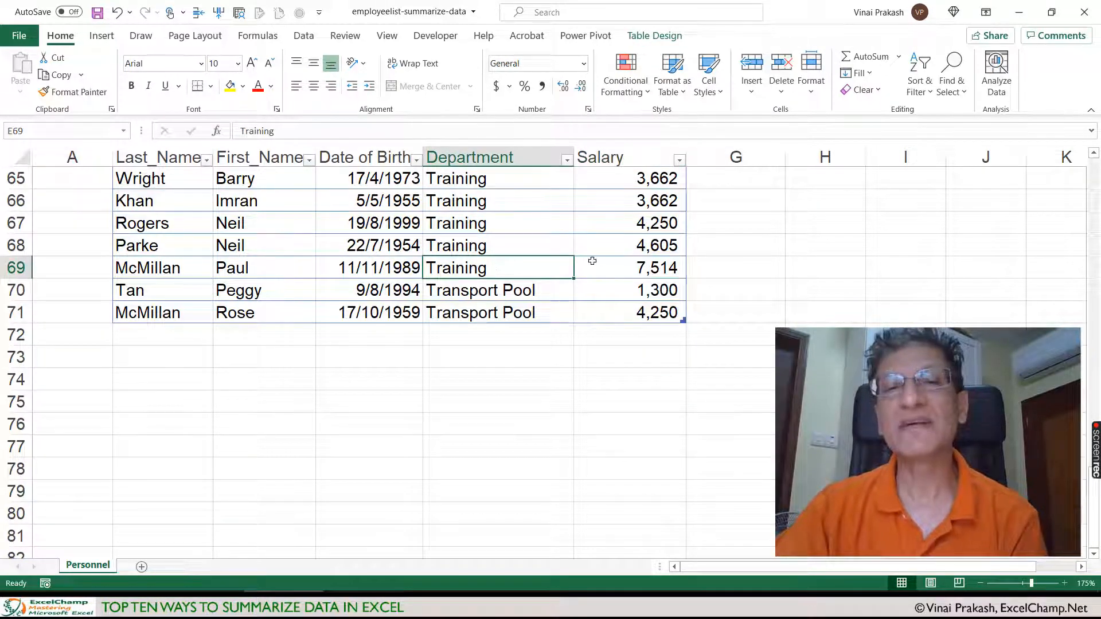
click(657, 38)
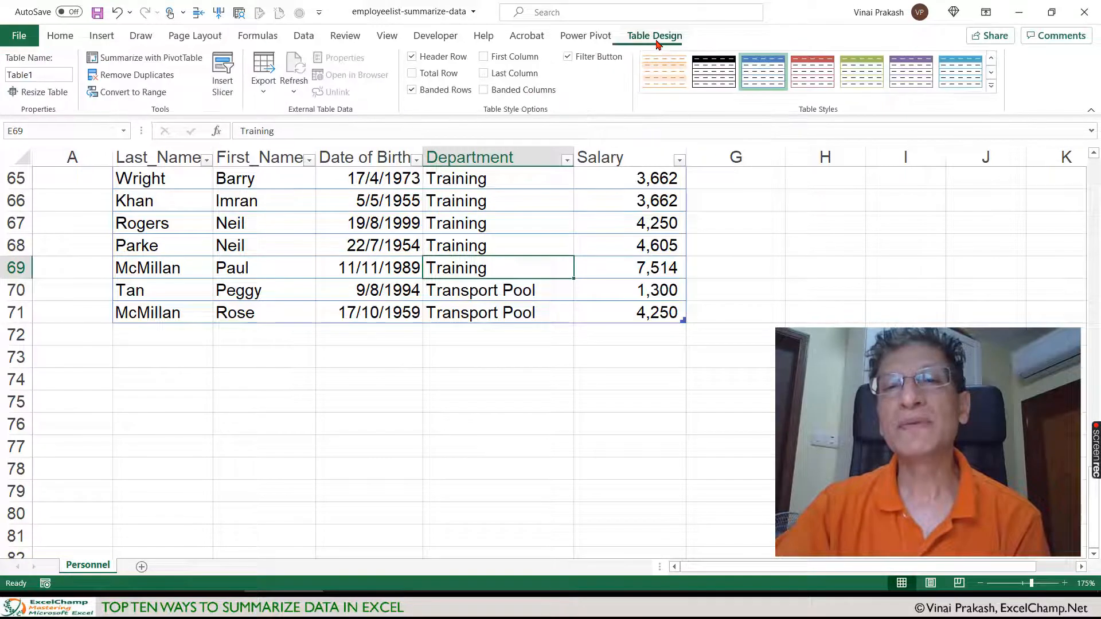
click(413, 74)
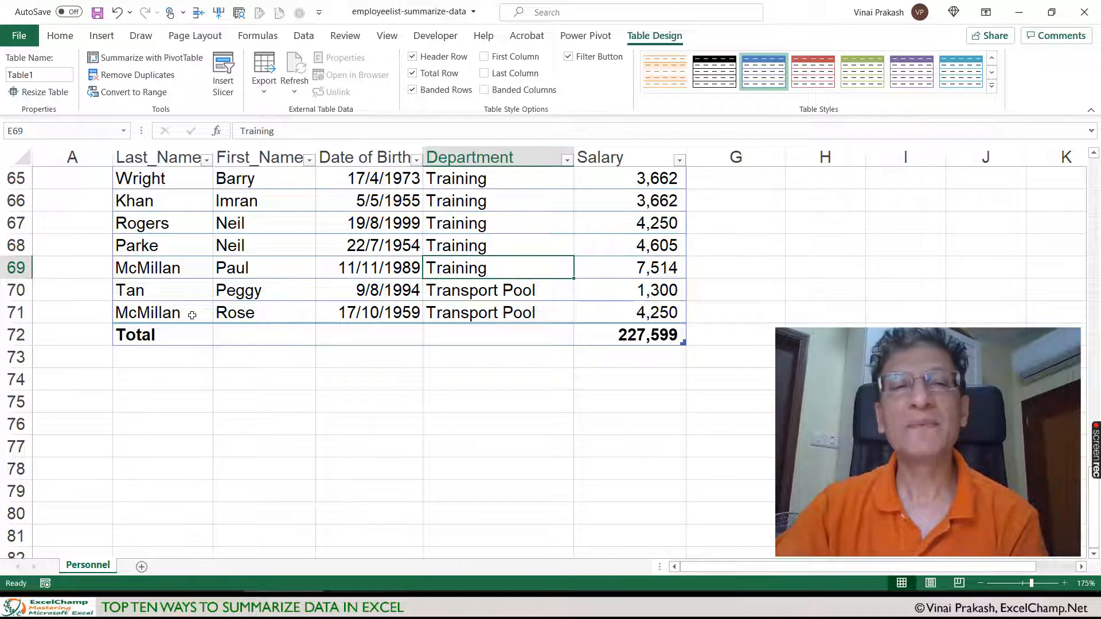
Step: Set the total row cell of the First_Name column, C72, to the Count function
click(619, 335)
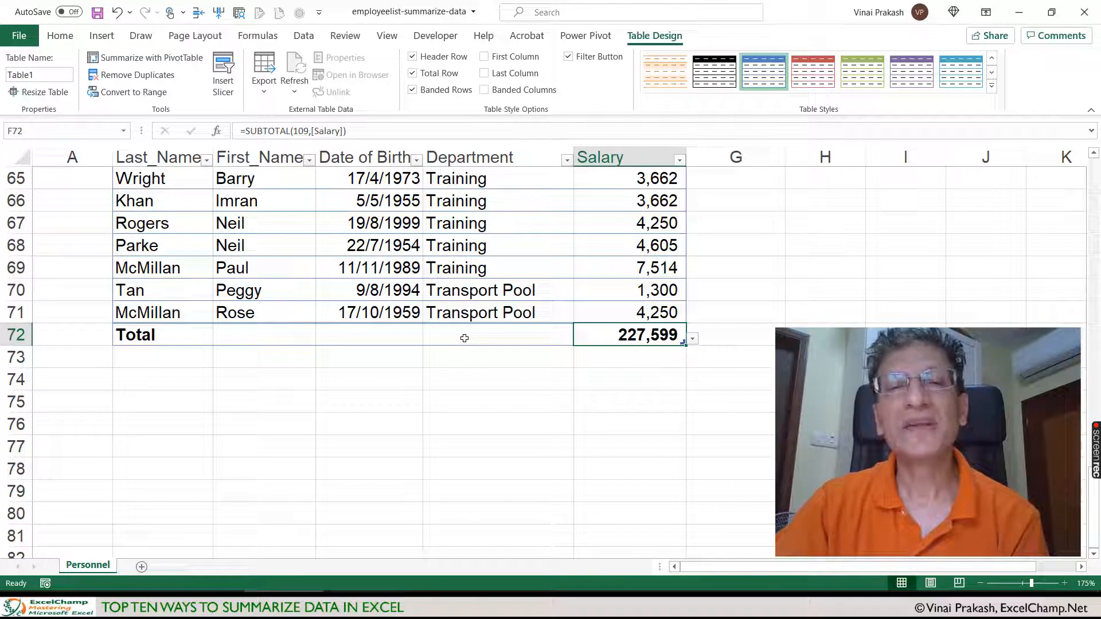
click(265, 338)
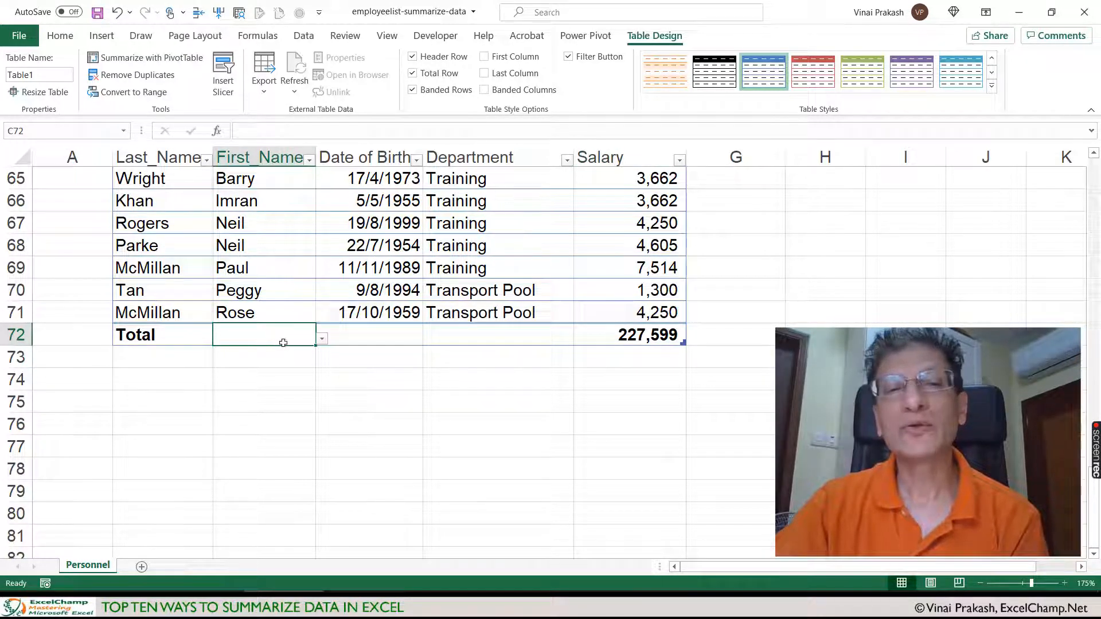
click(345, 339)
click(281, 338)
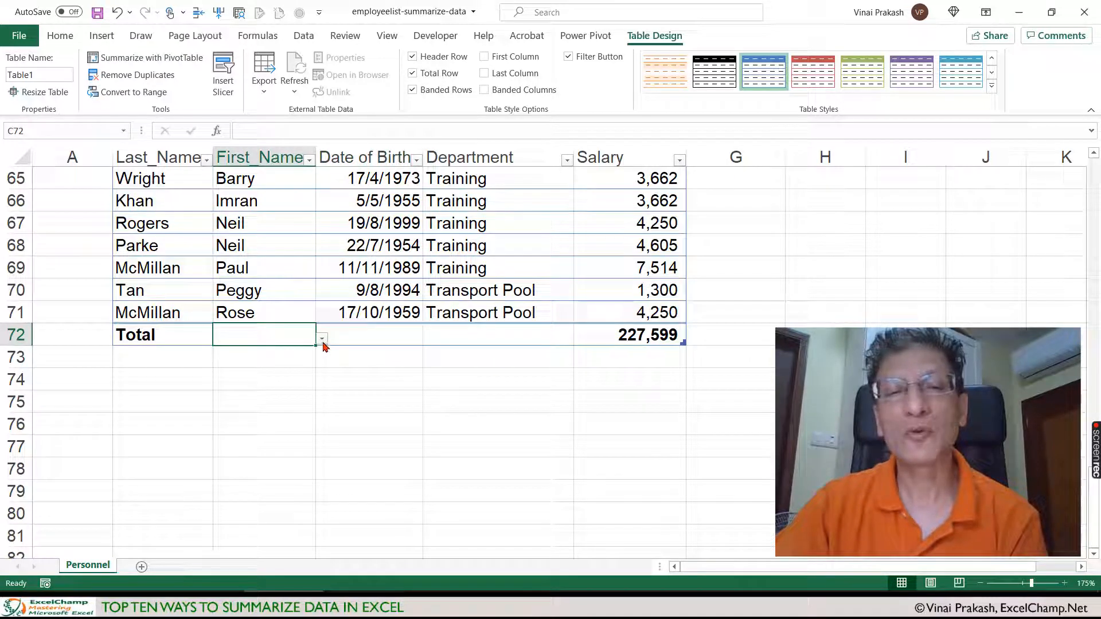
click(322, 340)
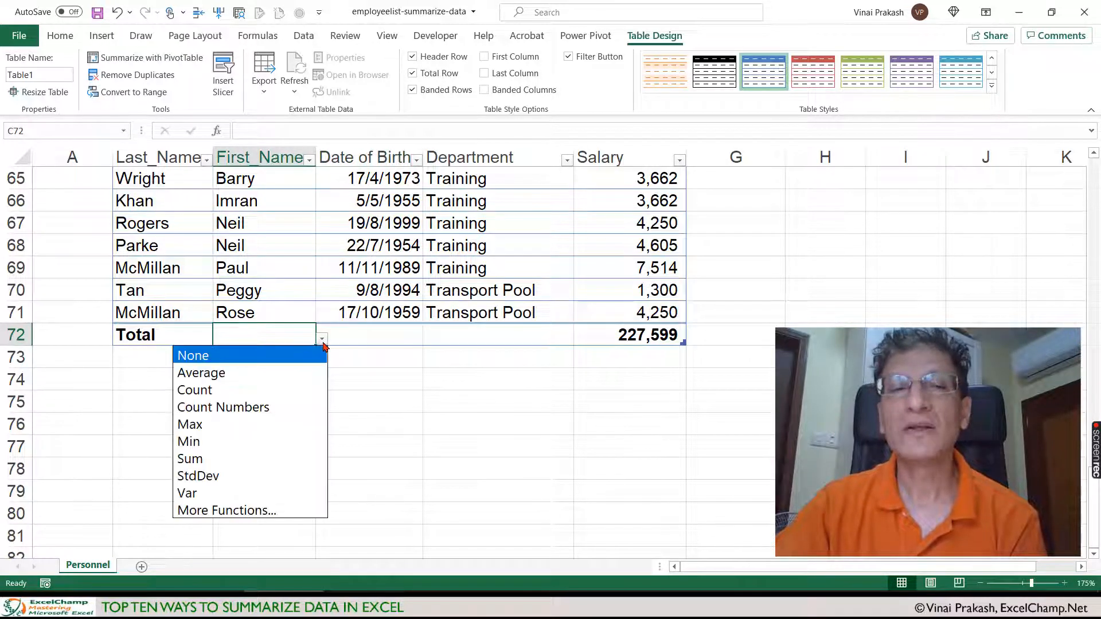
click(293, 393)
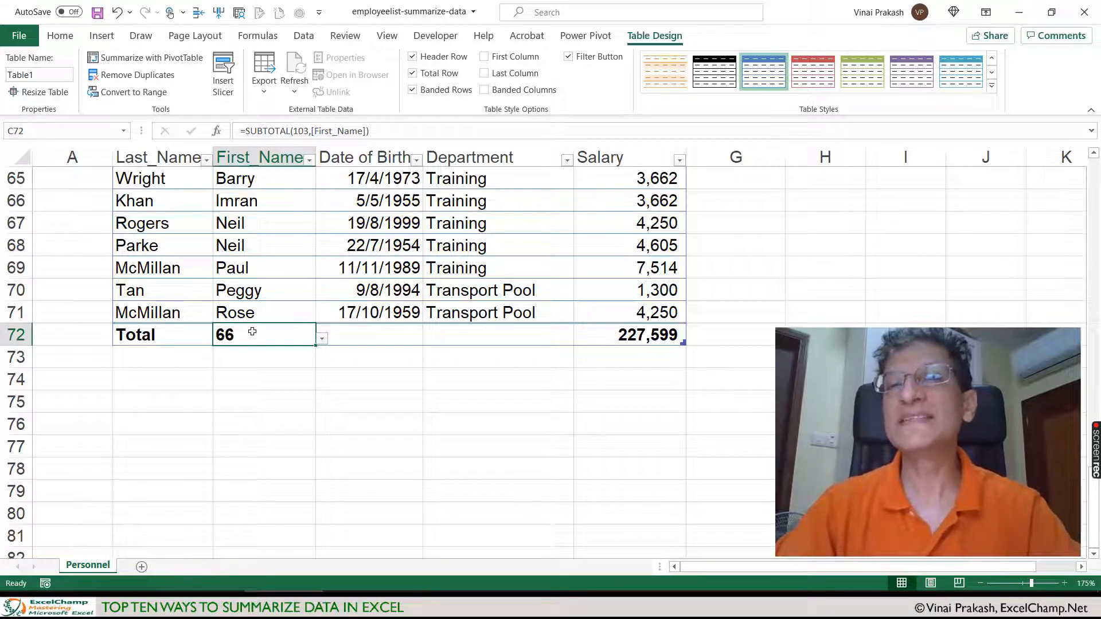
Step: Switch the Salary column's total row cell, F72, to the Average function and then to Max
click(595, 340)
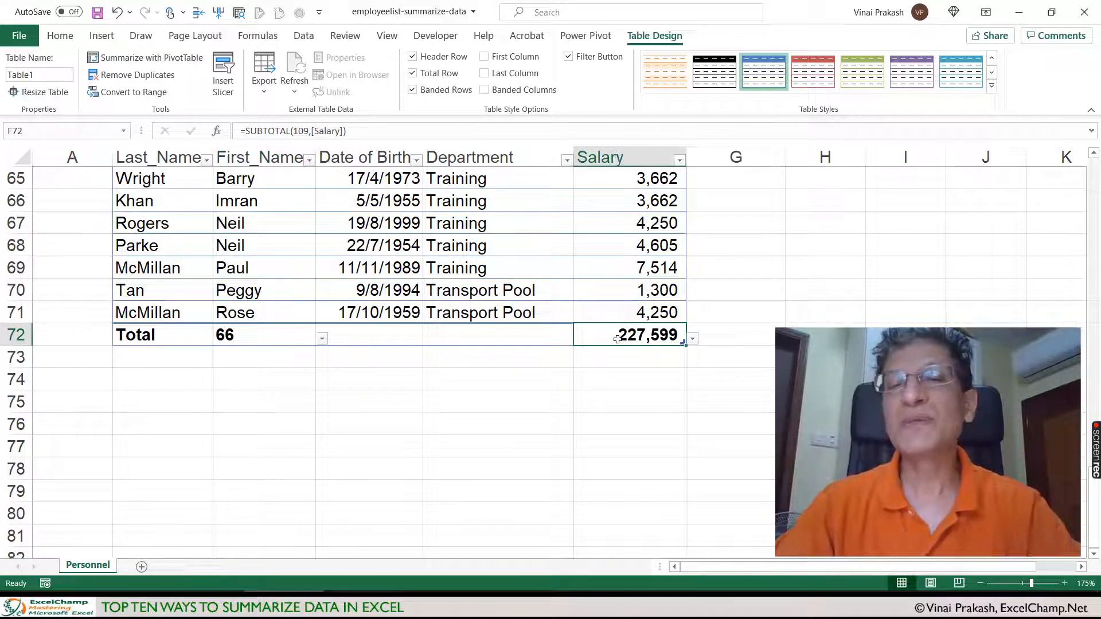
click(693, 339)
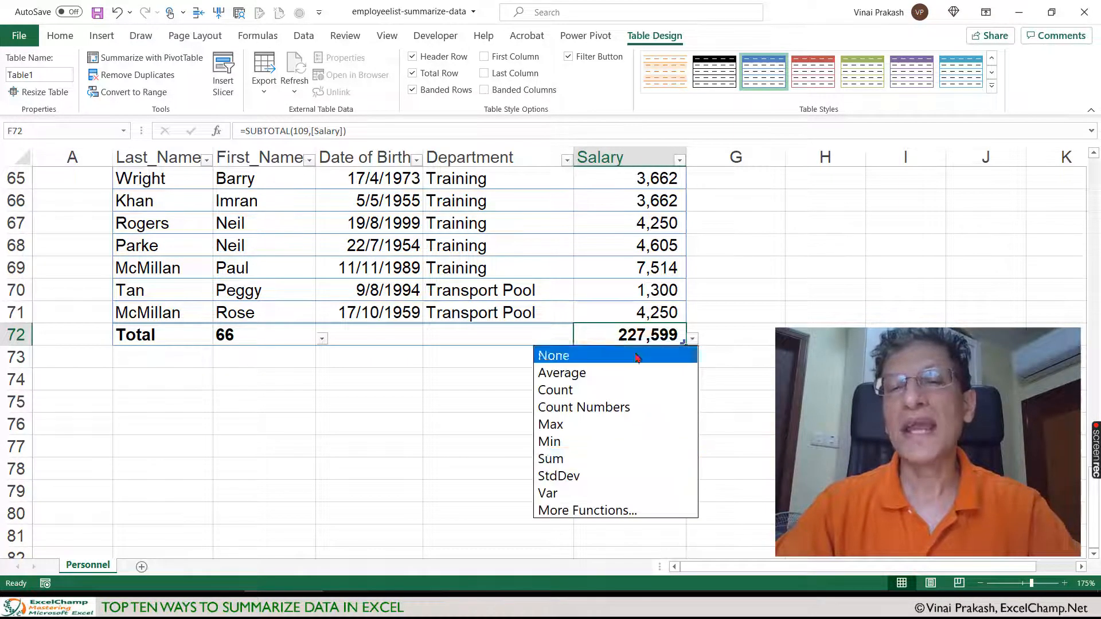
click(626, 376)
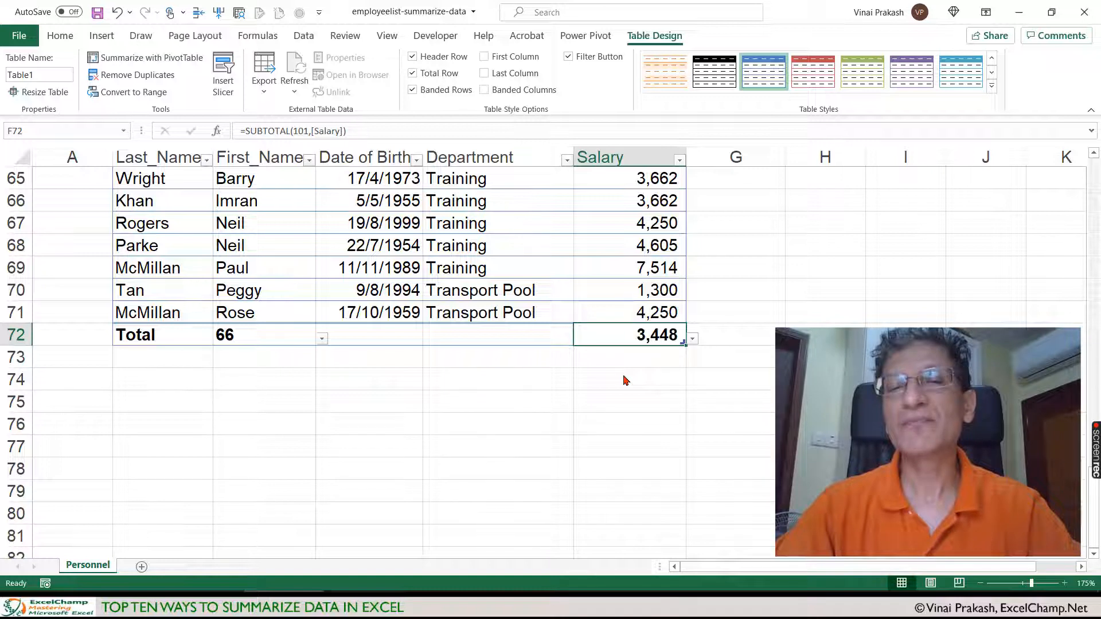
click(693, 339)
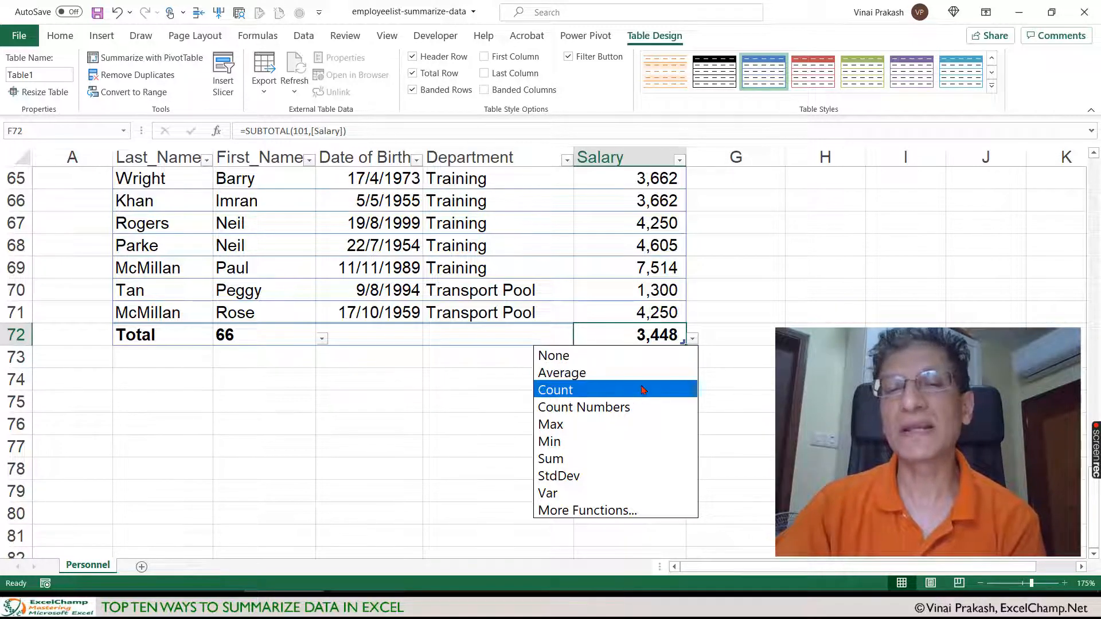
click(642, 423)
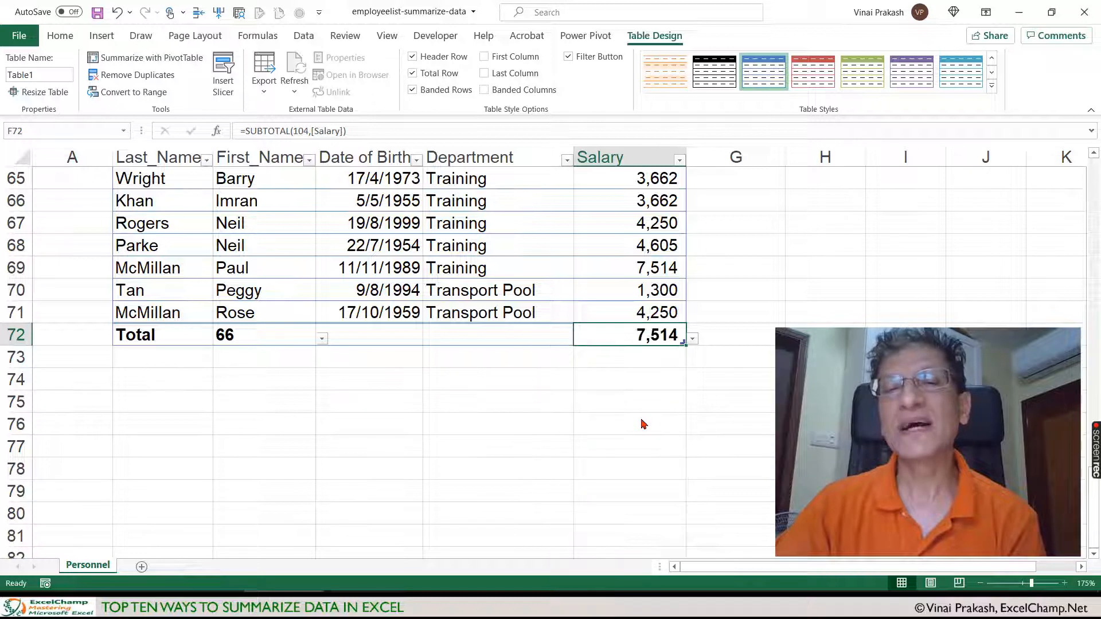
Step: Switch the Salary column's total row cell to Min and then back to Sum
click(692, 339)
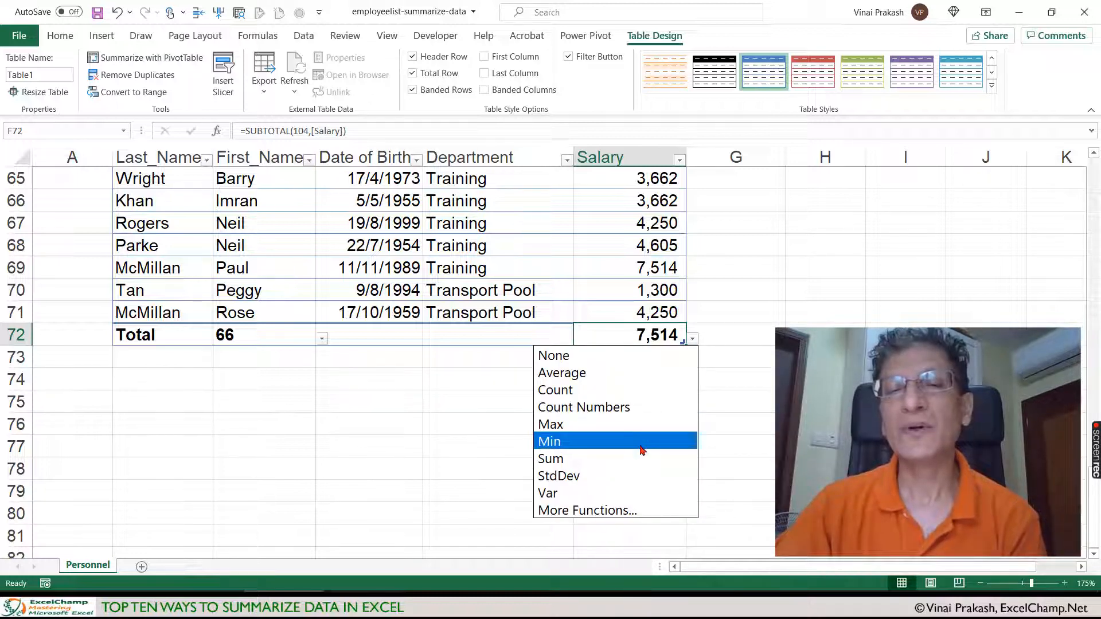
key(Escape)
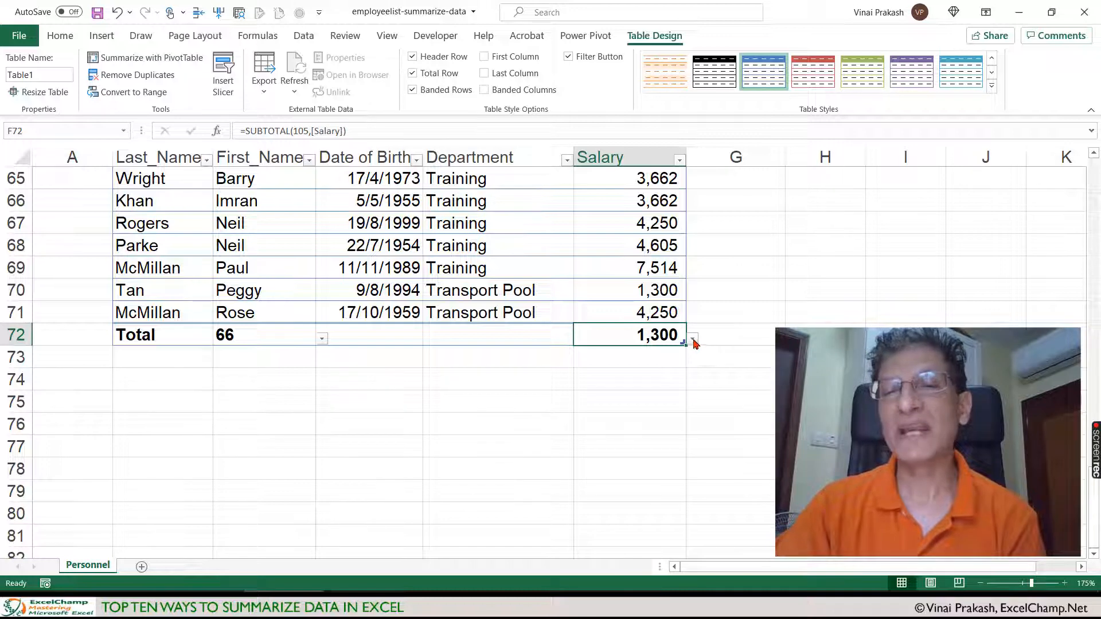
click(692, 339)
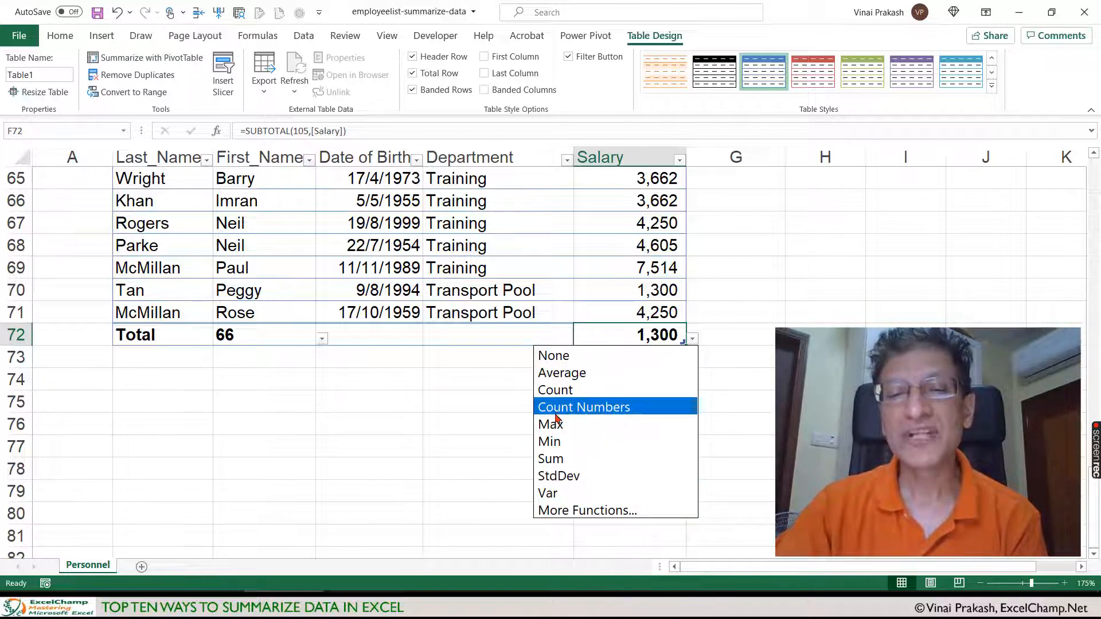
click(564, 460)
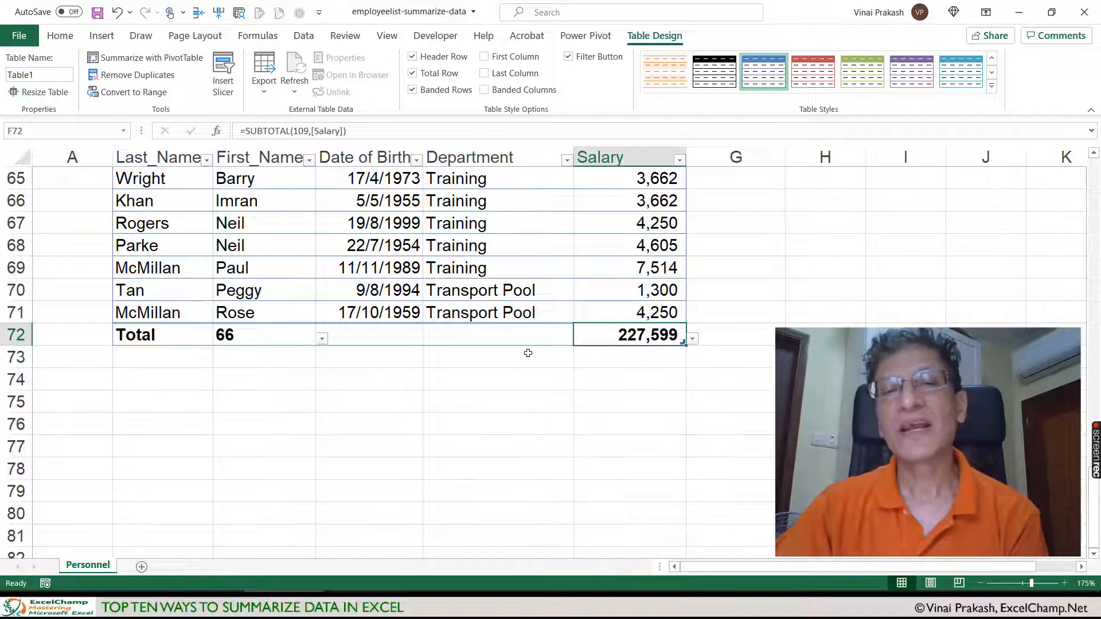
Step: Examine the employee table from its total row up to the header and through the department records
click(516, 336)
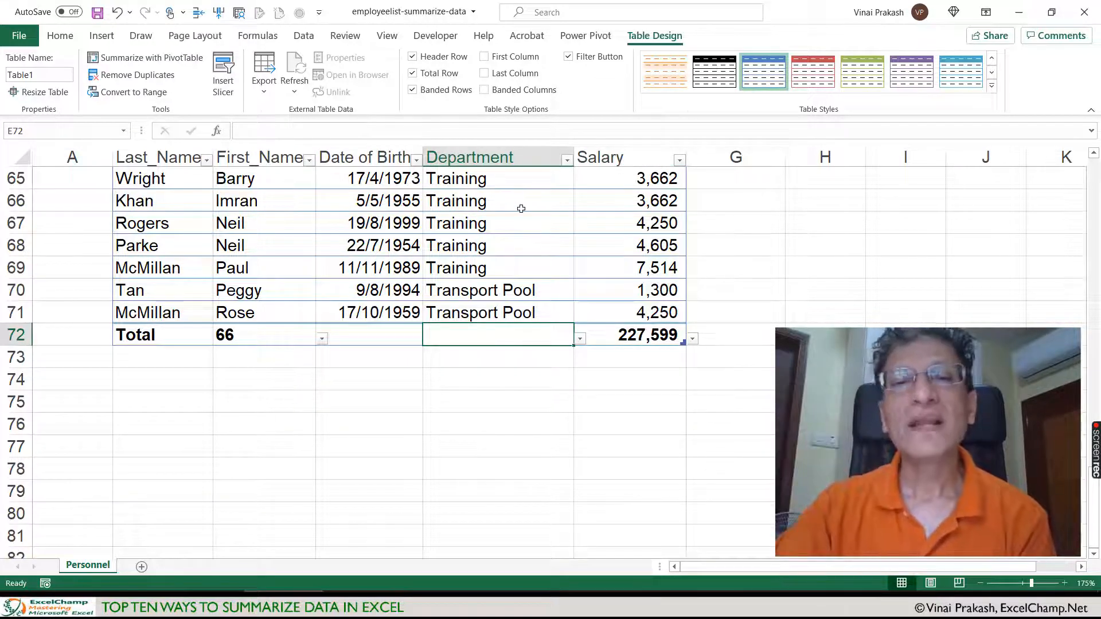
click(809, 253)
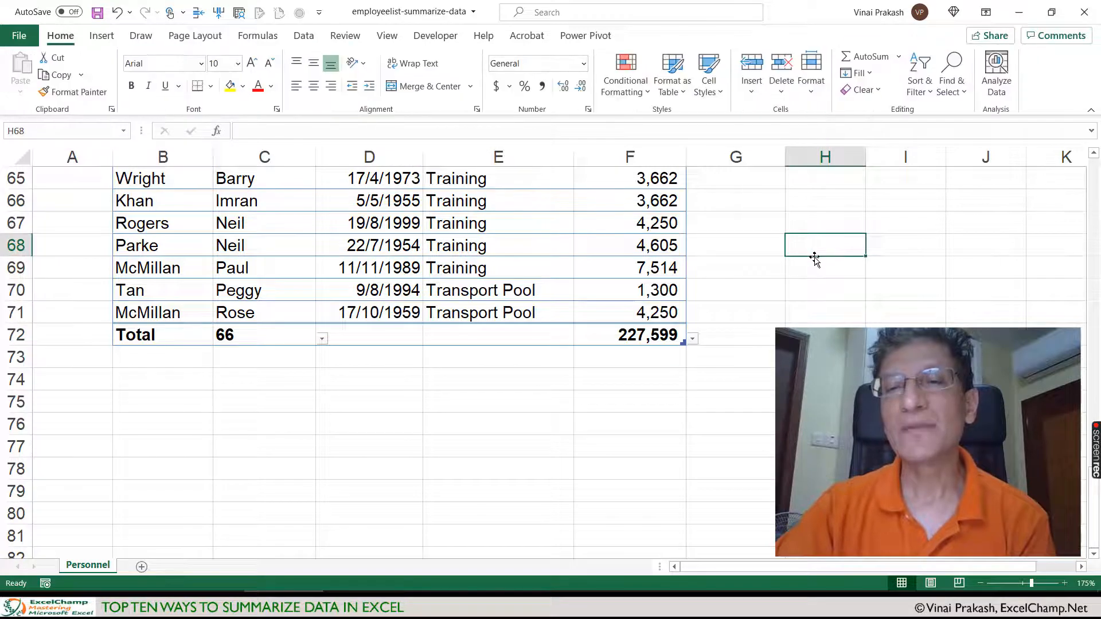
scroll(811, 255, up, 9)
scroll(814, 258, up, 12)
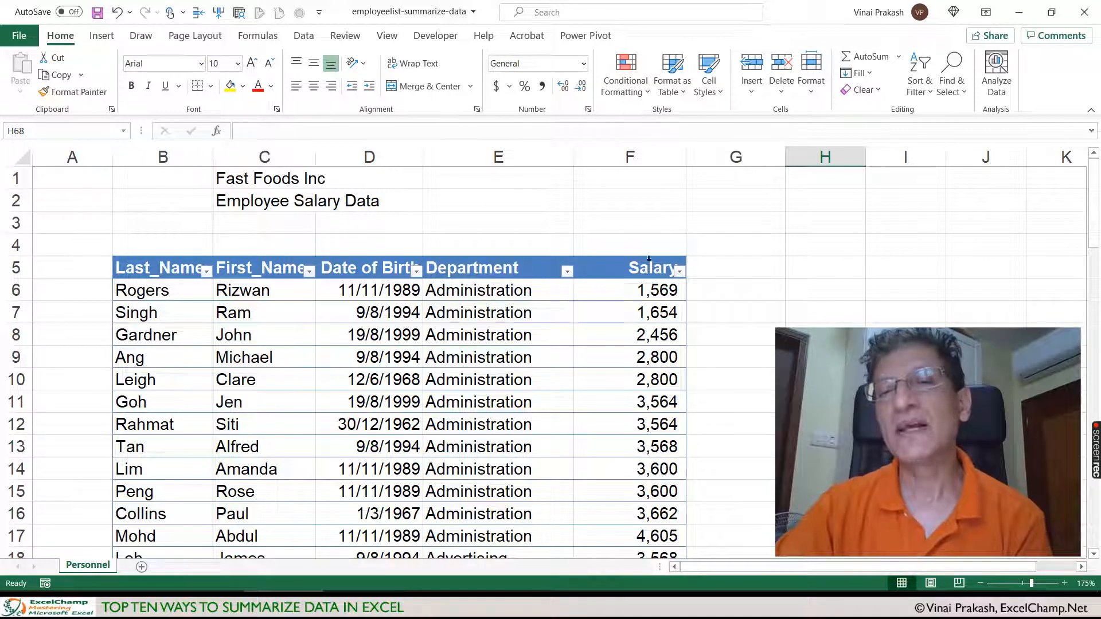
click(806, 275)
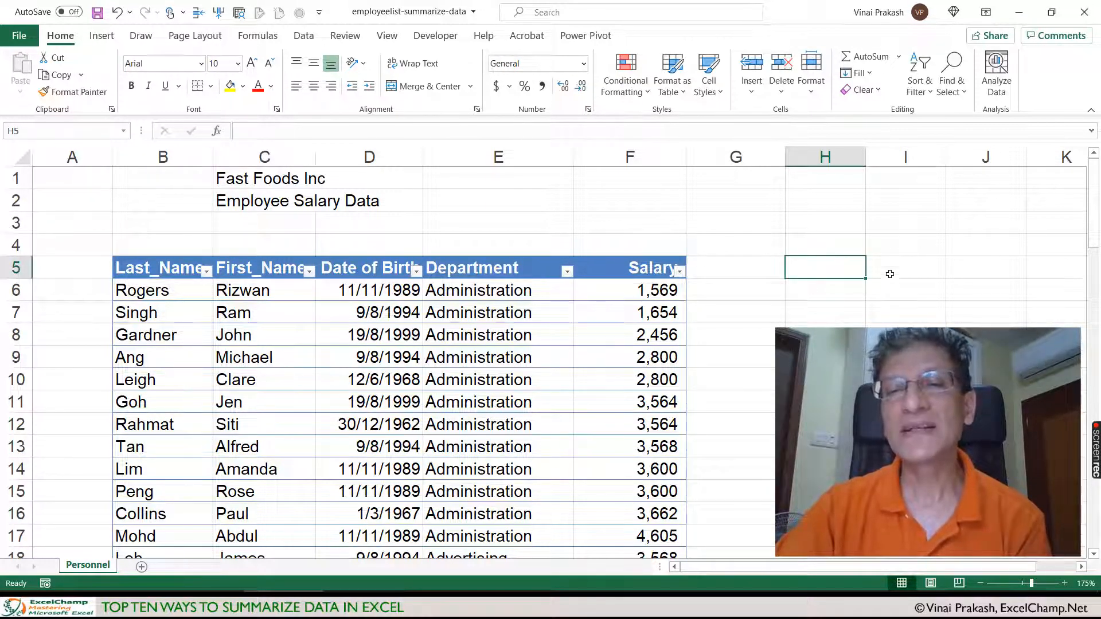
scroll(886, 283, down, 10)
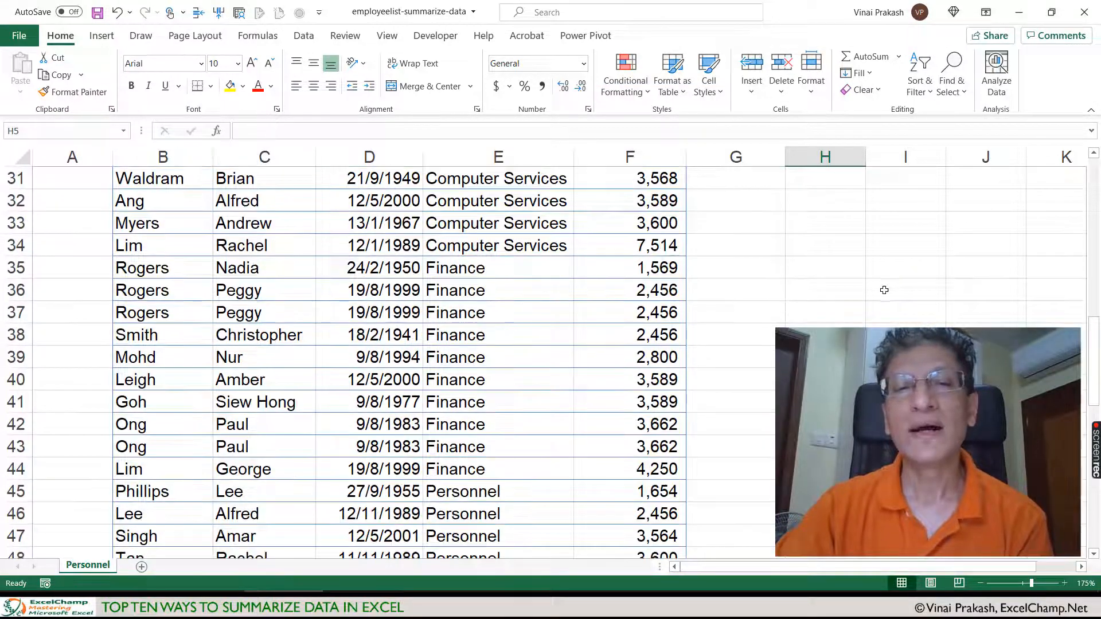
scroll(798, 314, down, 1)
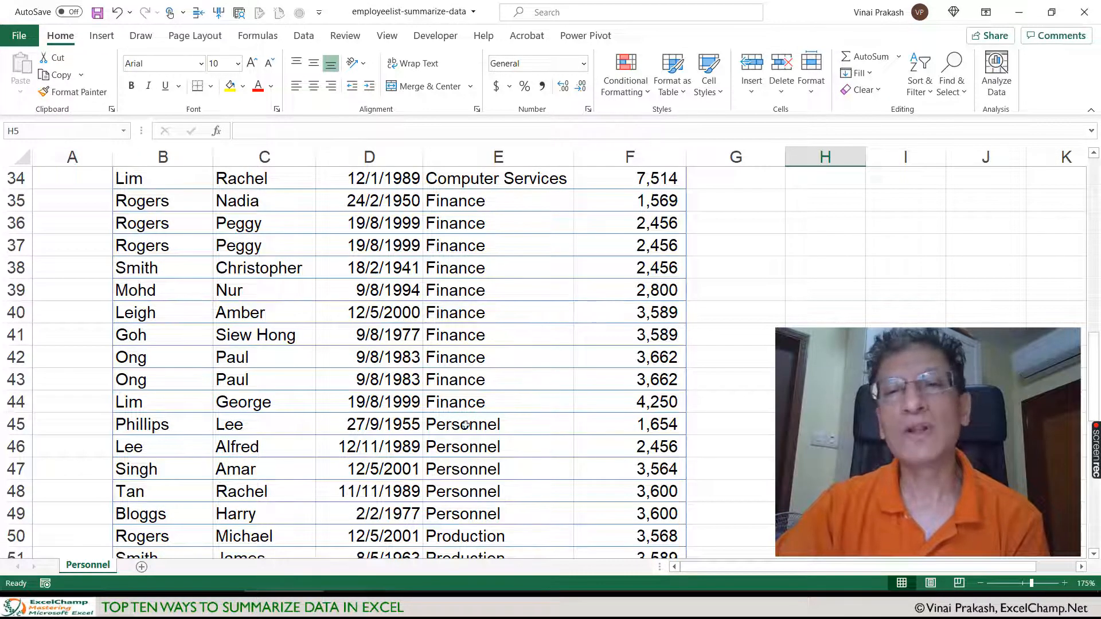
scroll(466, 425, up, 11)
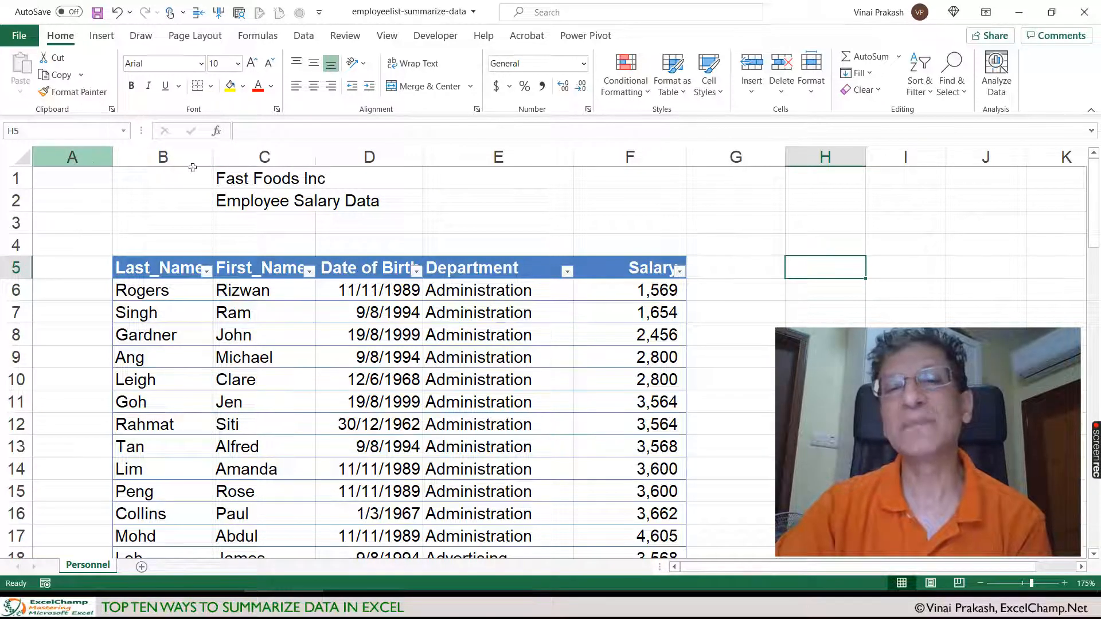
Step: Filter the employee table's Department column to Advertising only and check the Salary total's formula
click(447, 364)
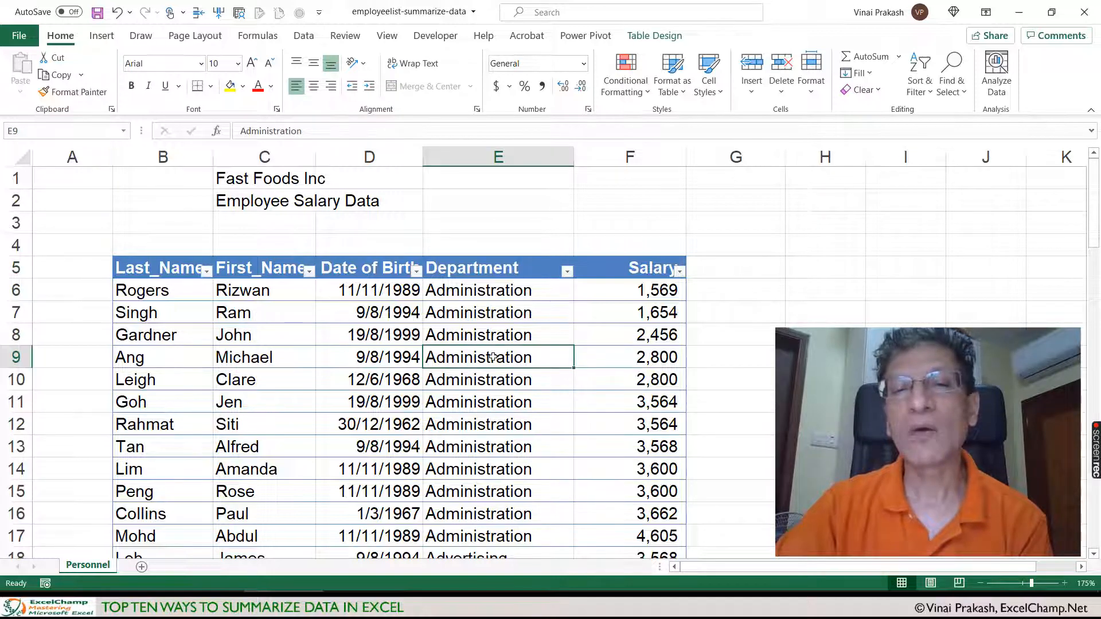
scroll(493, 357, down, 1)
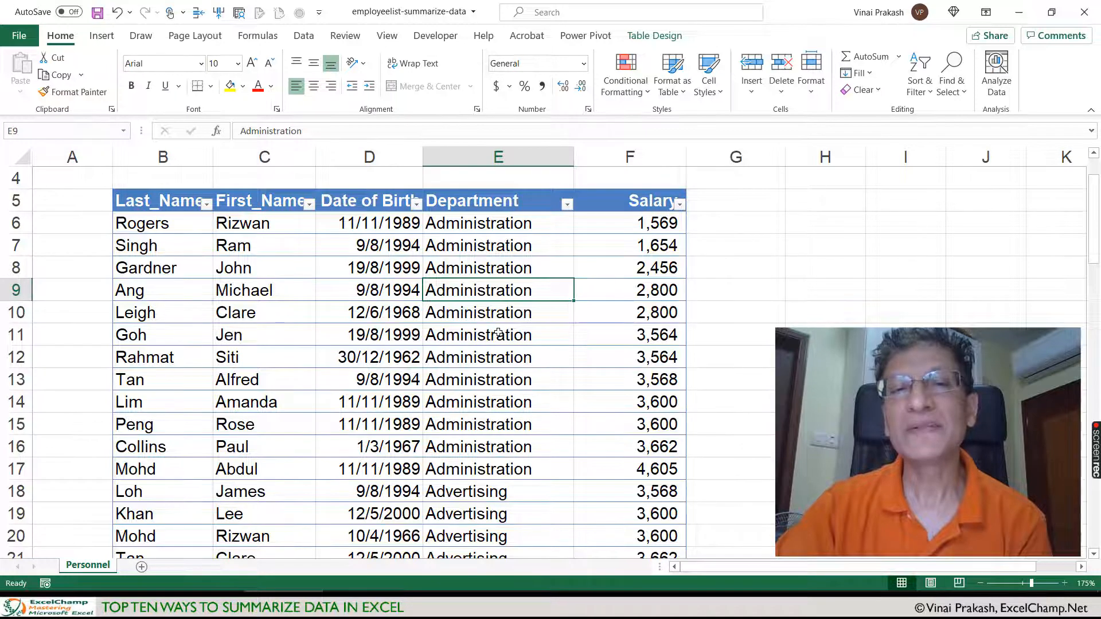
scroll(498, 333, down, 1)
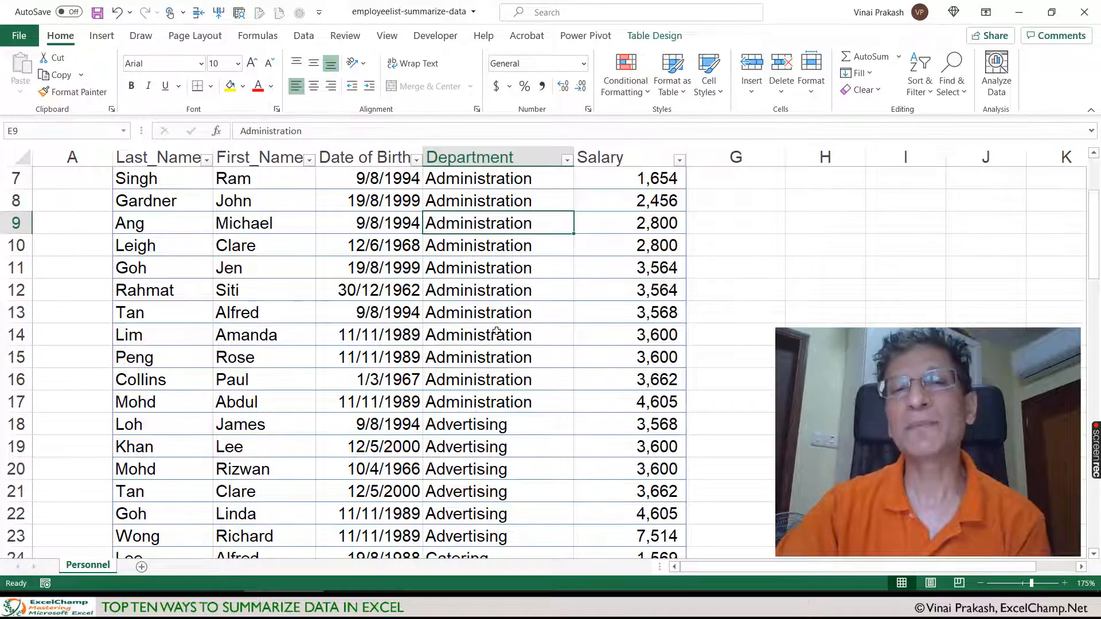
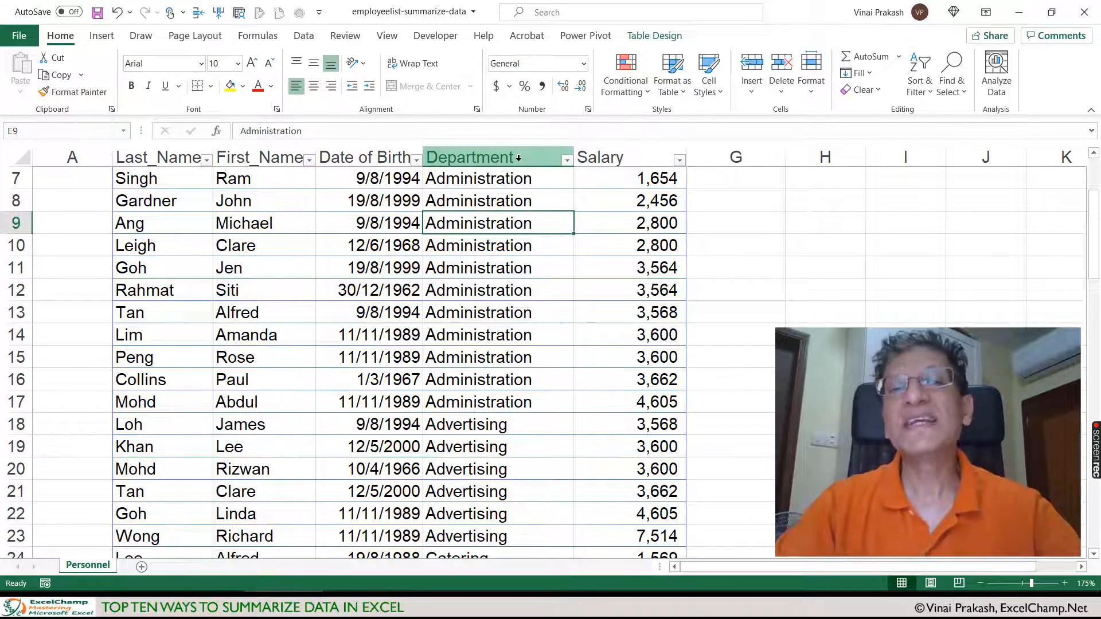
click(566, 161)
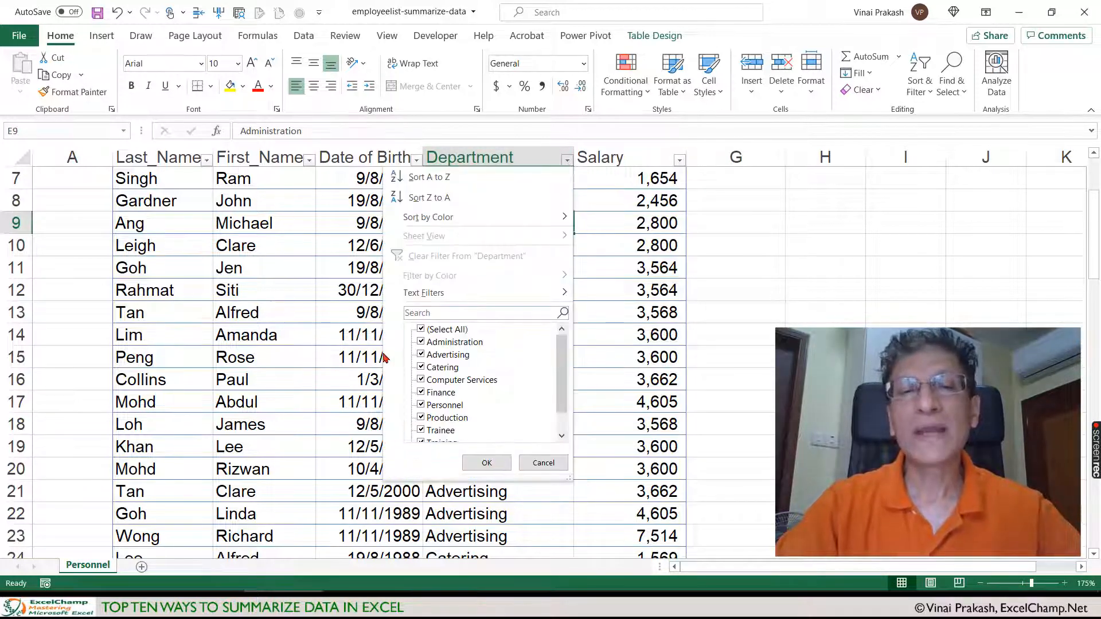
click(420, 330)
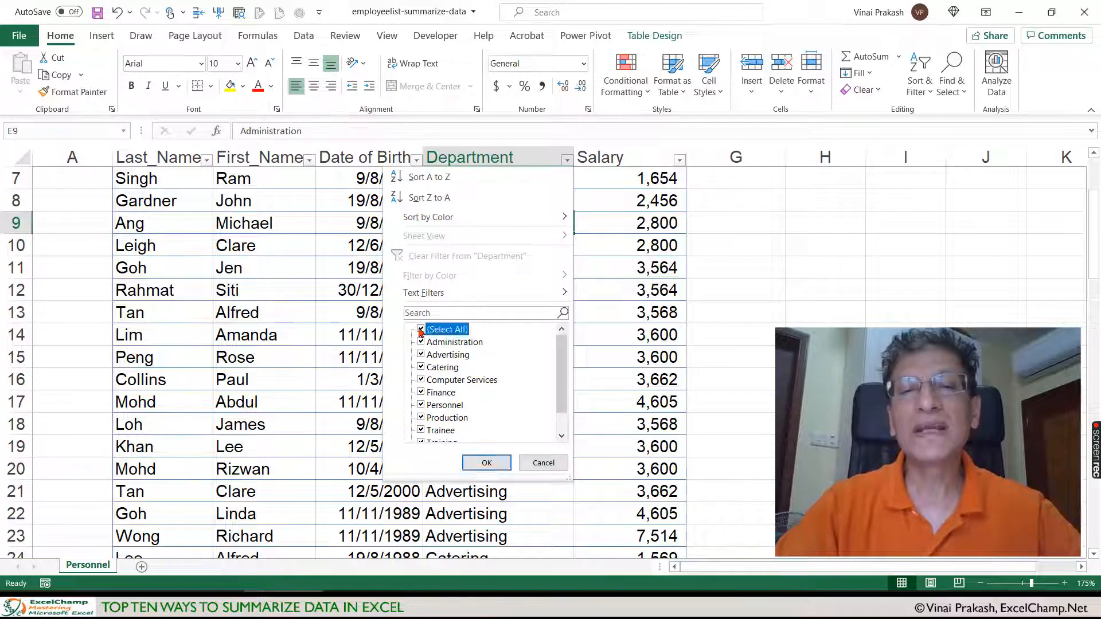
click(421, 356)
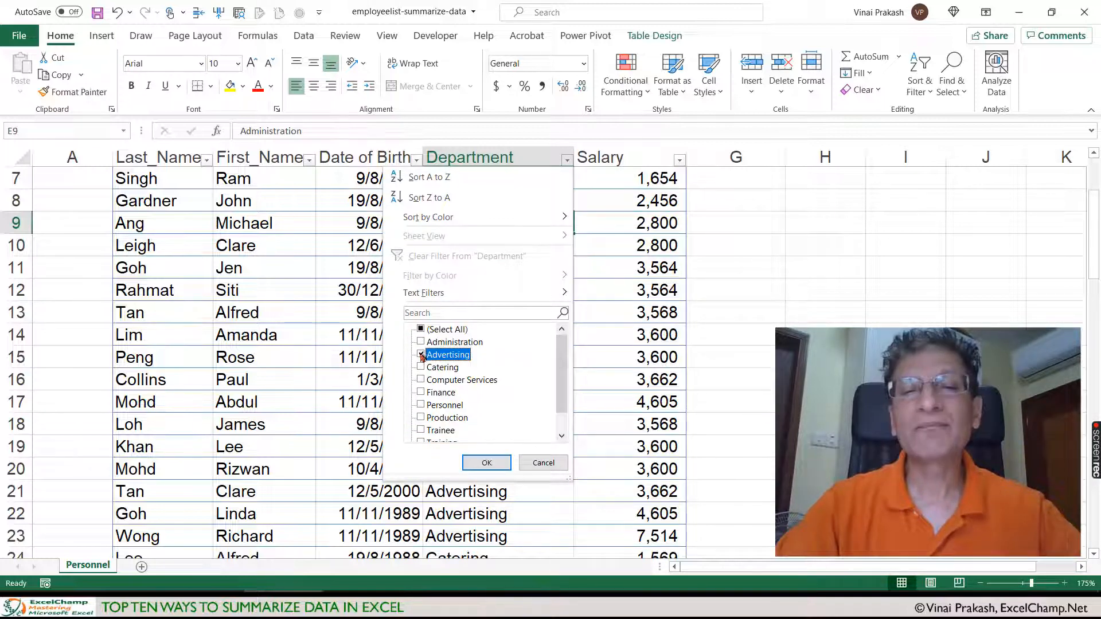
click(487, 463)
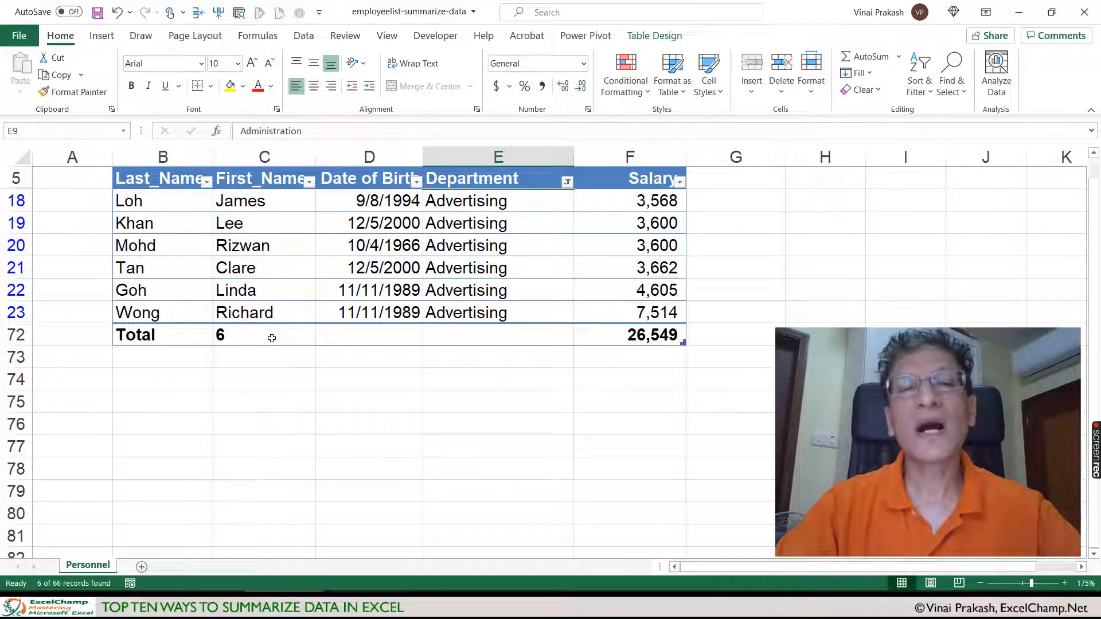
click(636, 339)
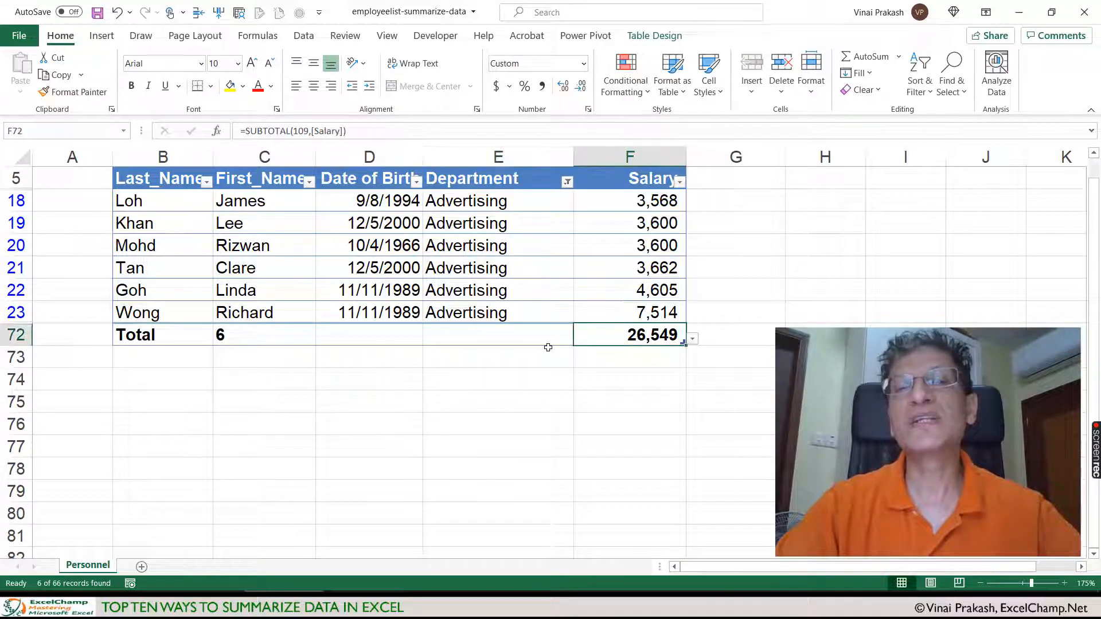
Step: Add Catering and Finance to the Department filter and check the table's total row
click(567, 181)
click(422, 389)
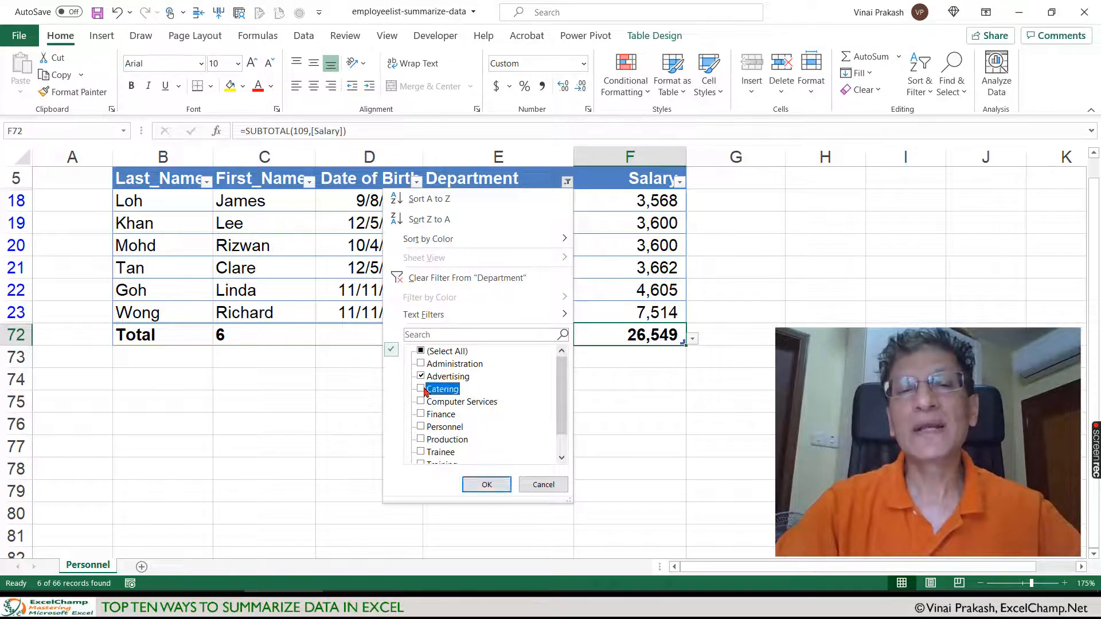
click(422, 413)
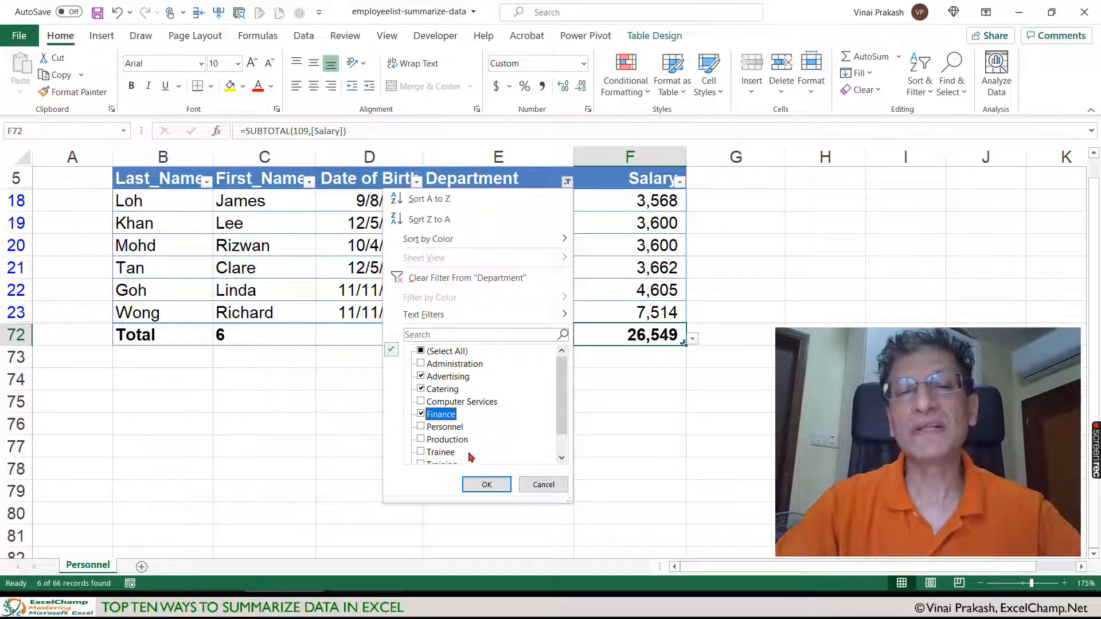
click(486, 484)
scroll(463, 456, down, 4)
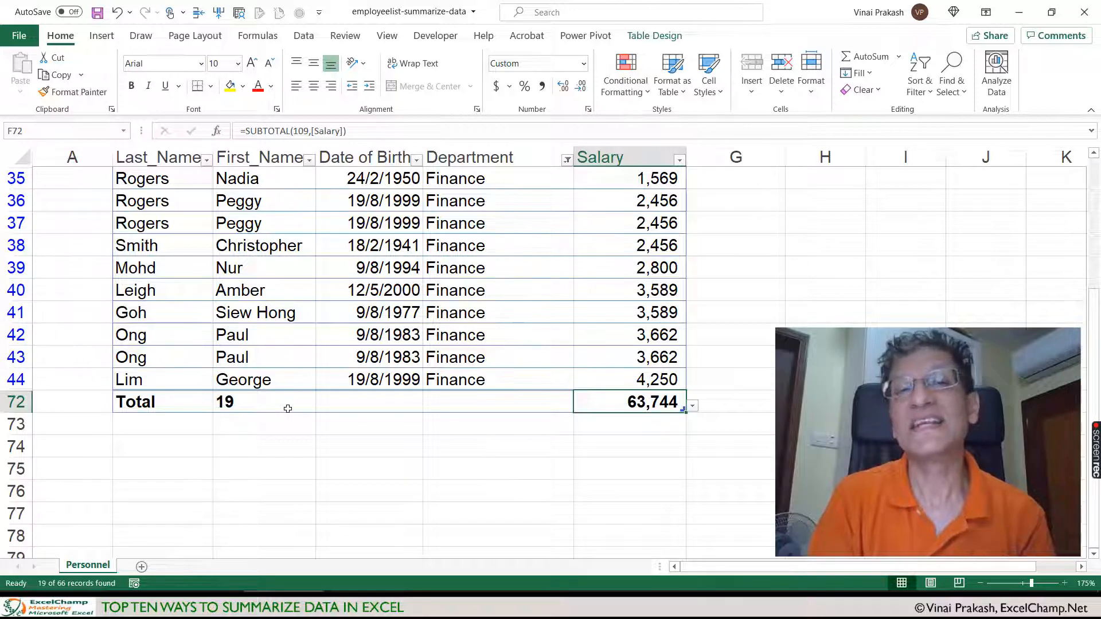
scroll(597, 337, up, 5)
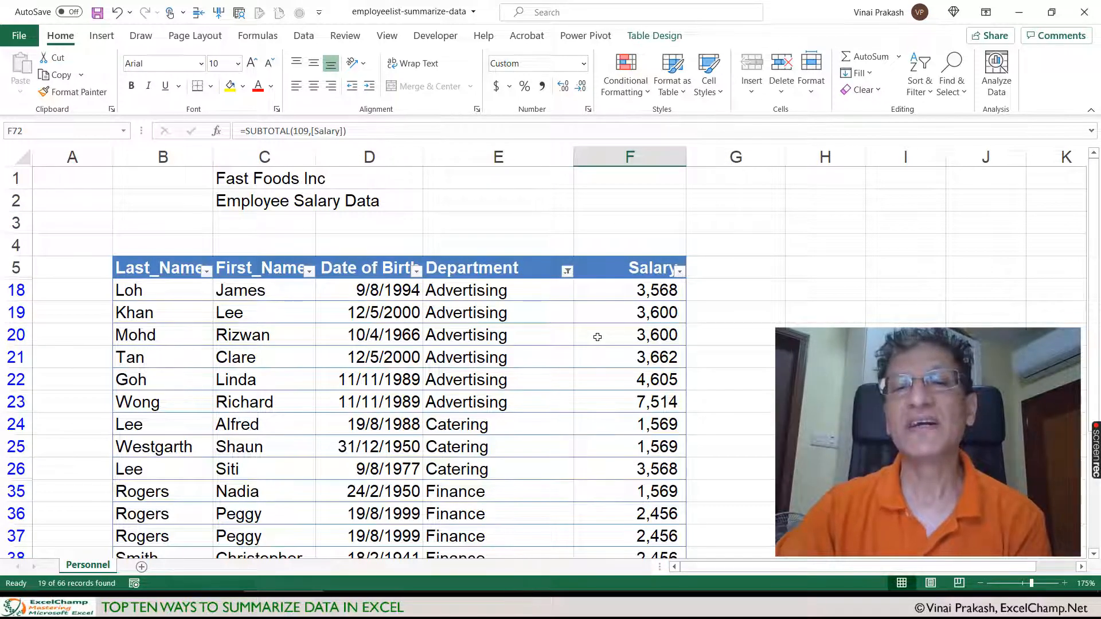
Step: Include the Trainee department in the Department filter as well
click(597, 337)
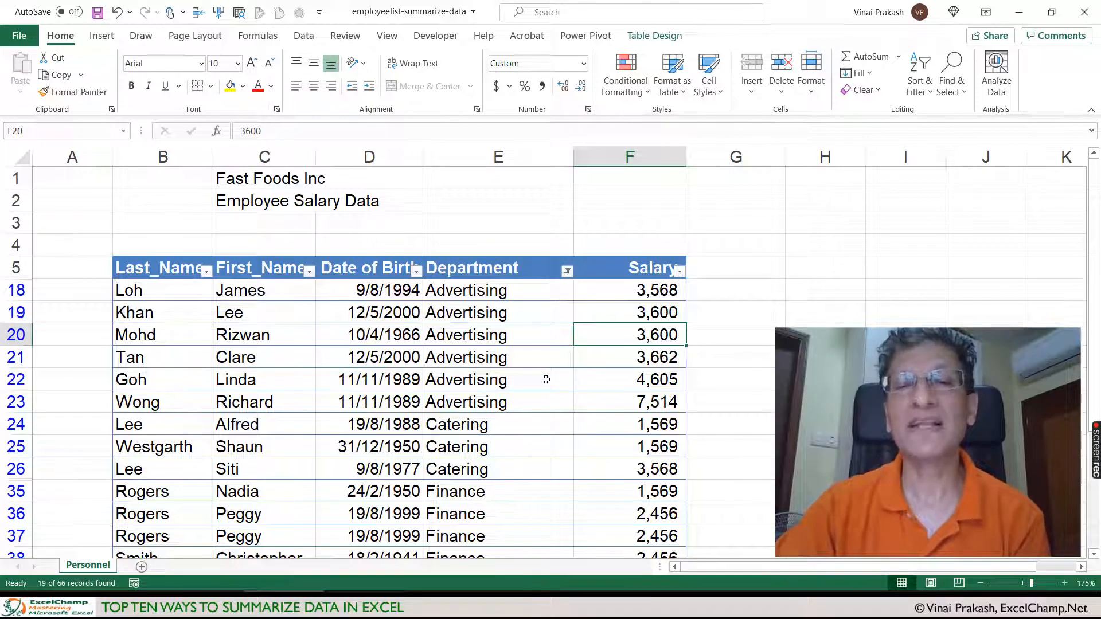
scroll(522, 367, down, 2)
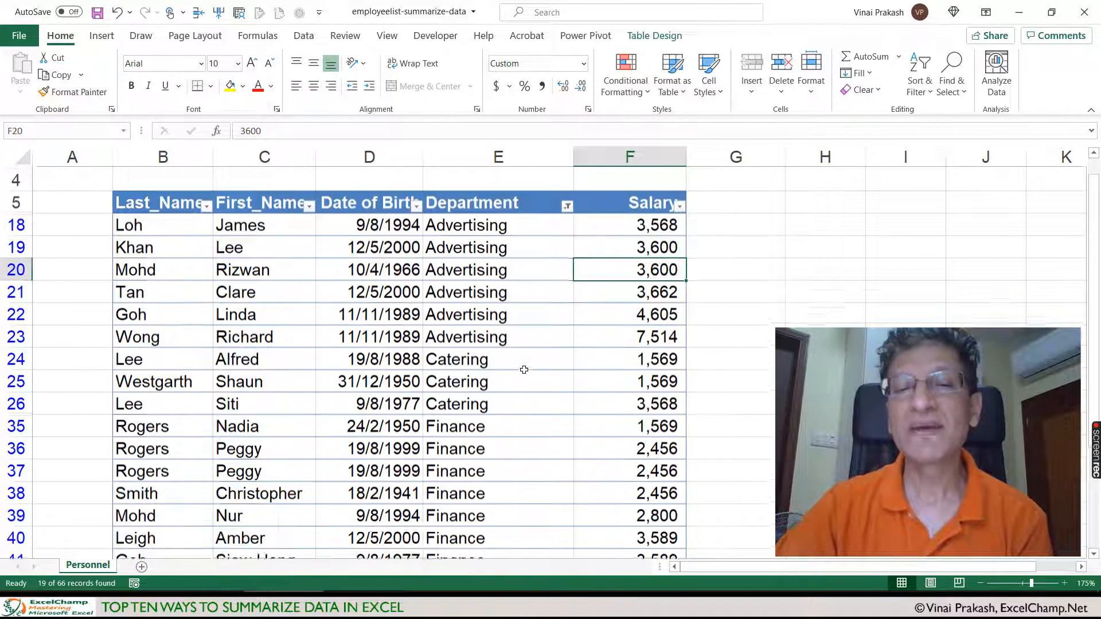
scroll(522, 368, up, 2)
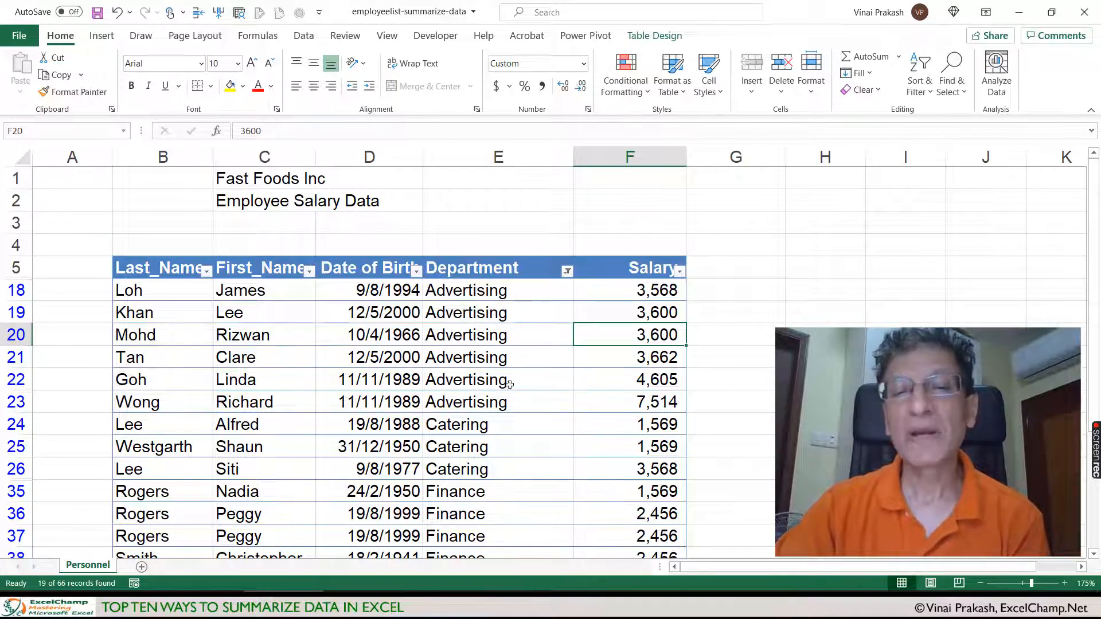
click(567, 271)
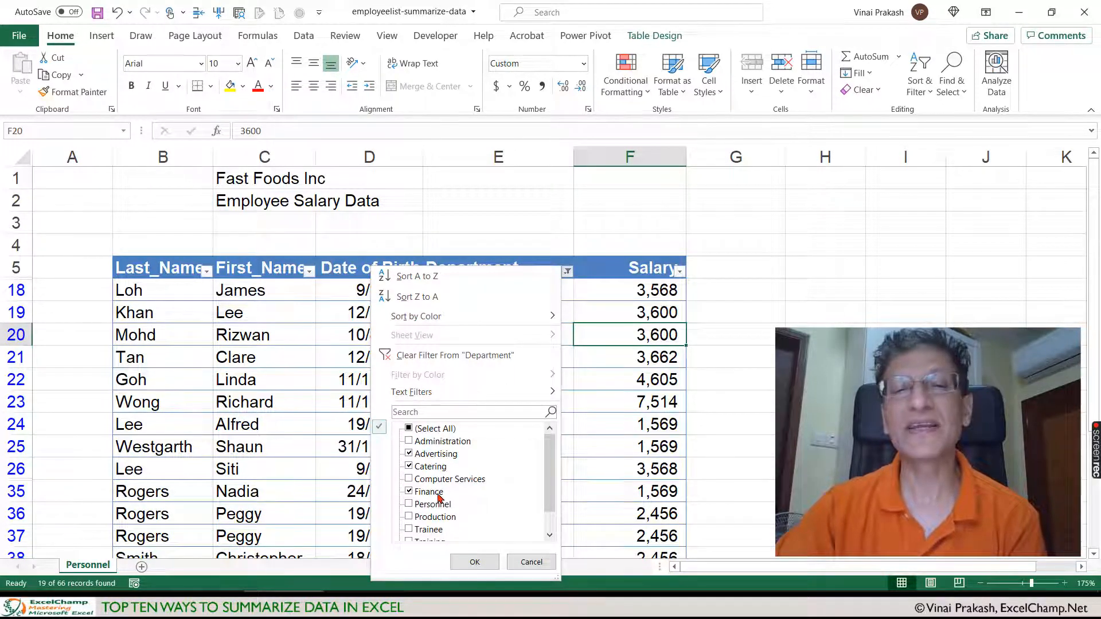
scroll(430, 509, down, 1)
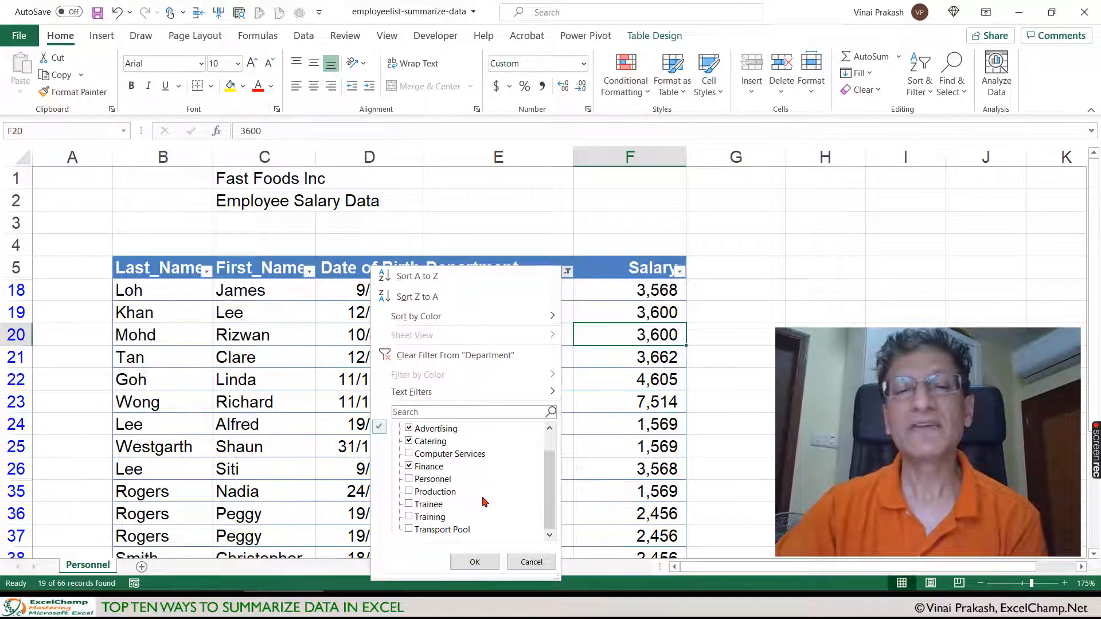
click(409, 506)
click(473, 563)
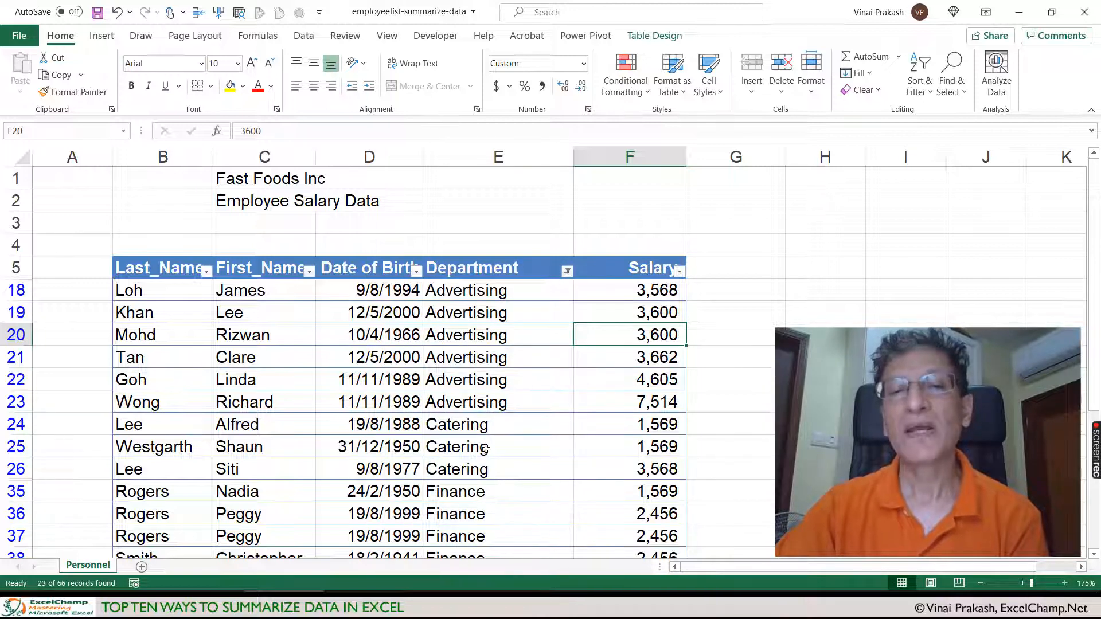
Step: Reset the Department column's filter to include all departments
click(567, 272)
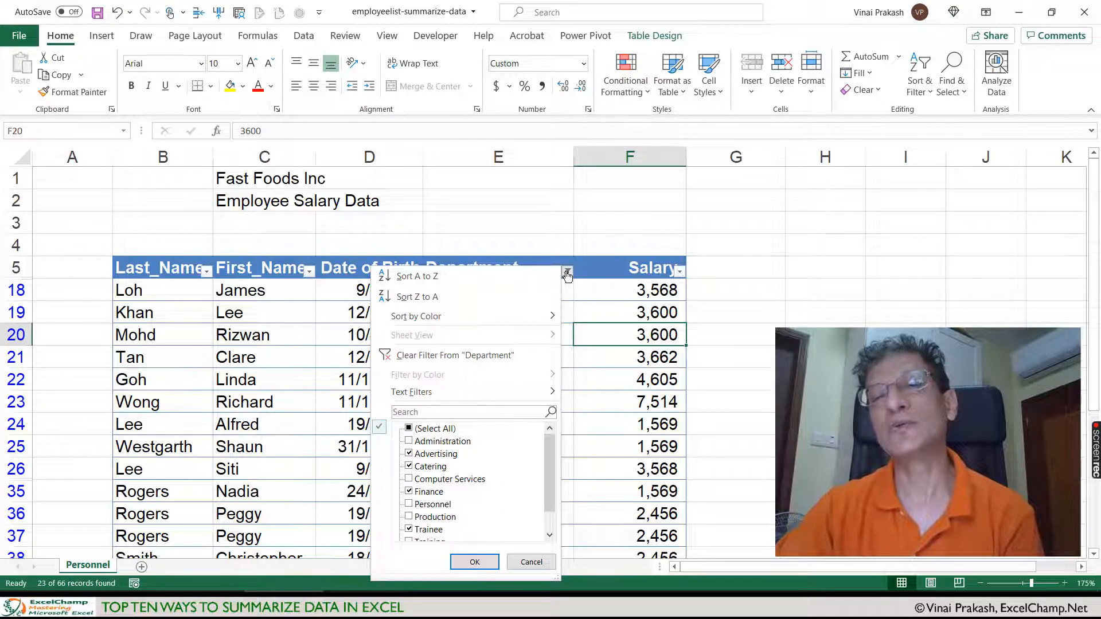
click(409, 429)
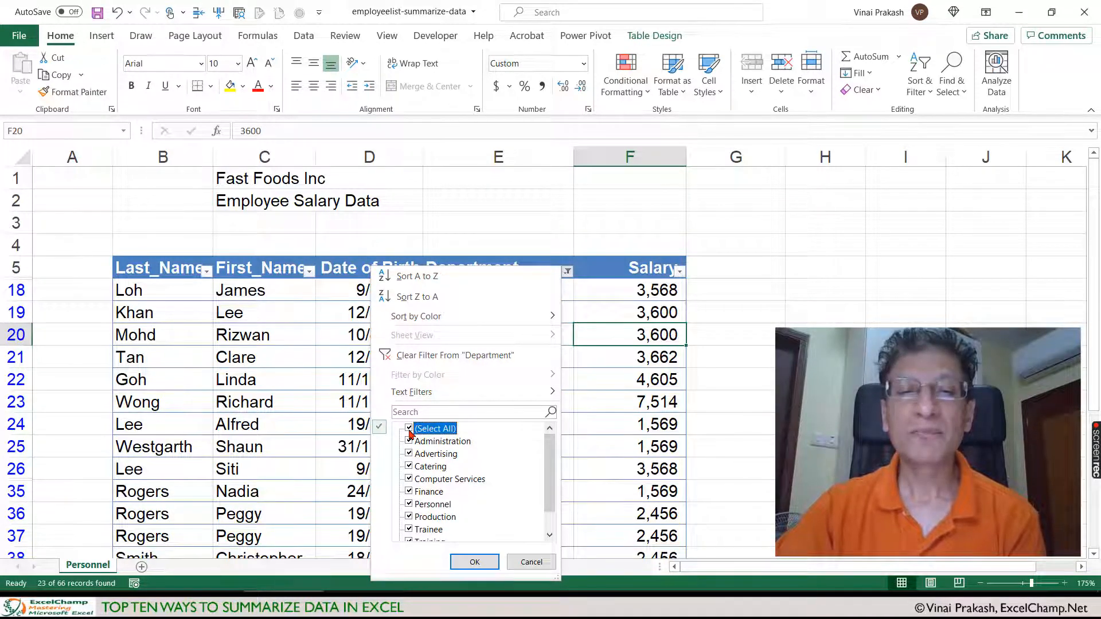
click(474, 562)
Step: Insert a slicer for the employee table's Department field
click(564, 352)
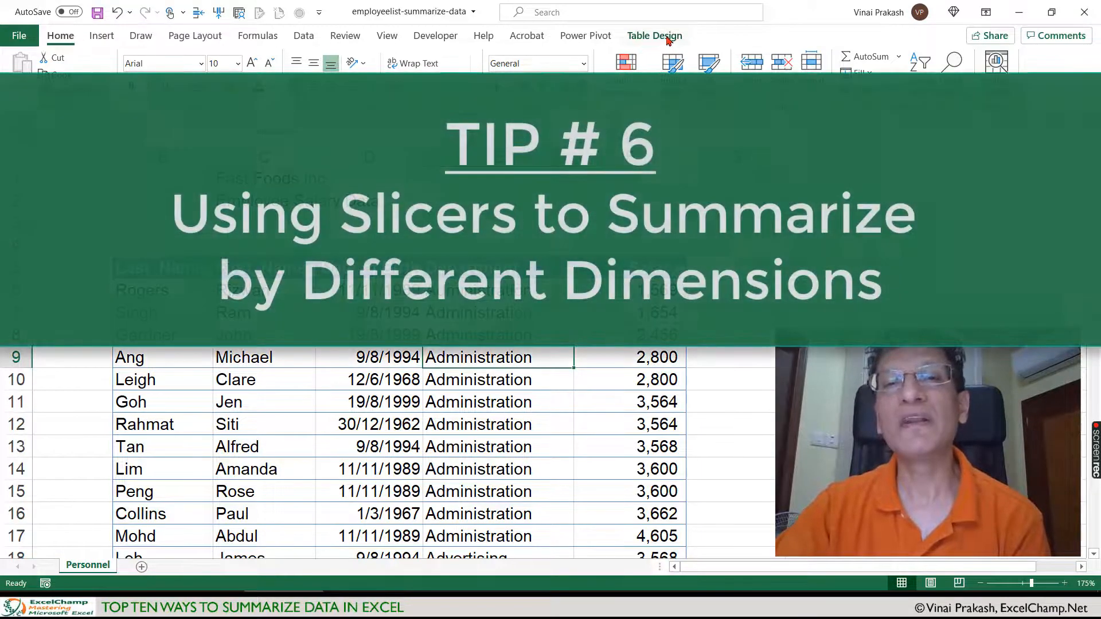
click(668, 38)
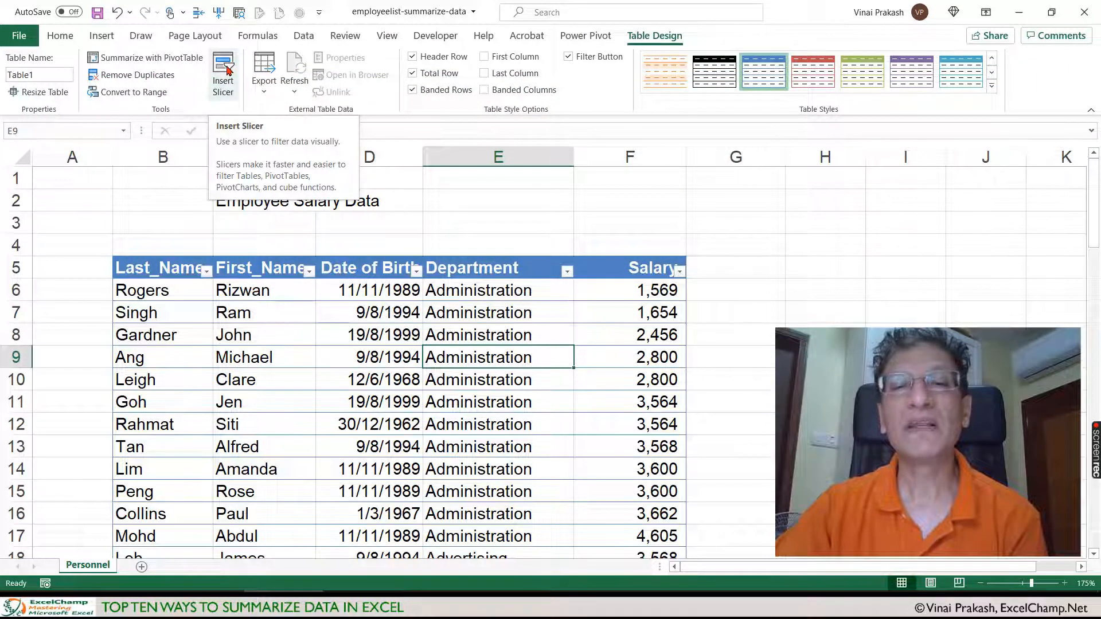
click(228, 70)
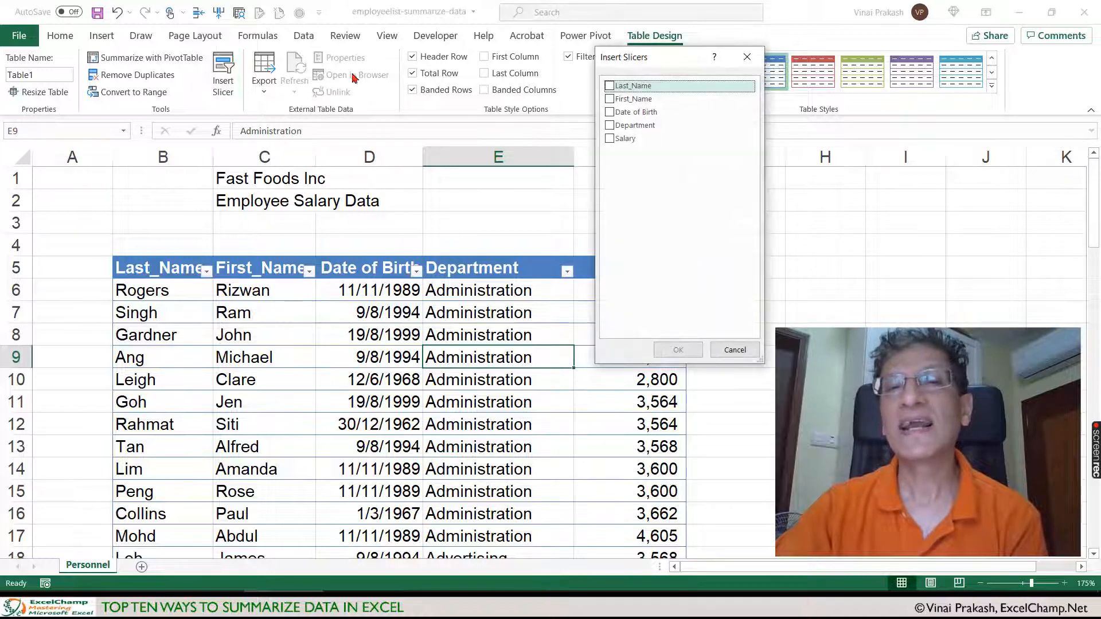
click(608, 126)
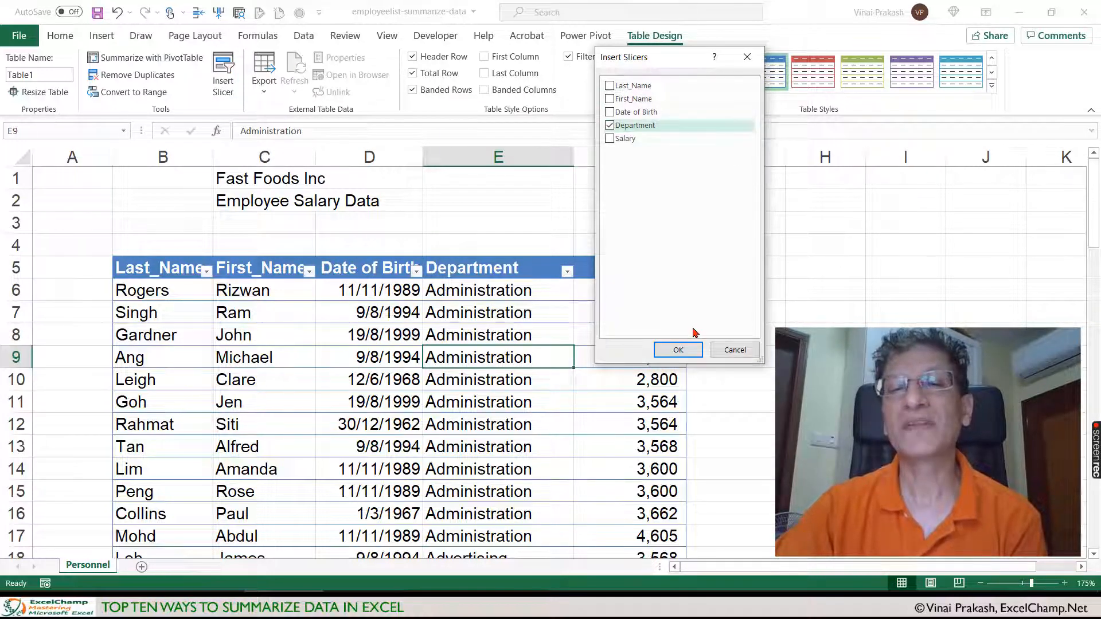
click(679, 351)
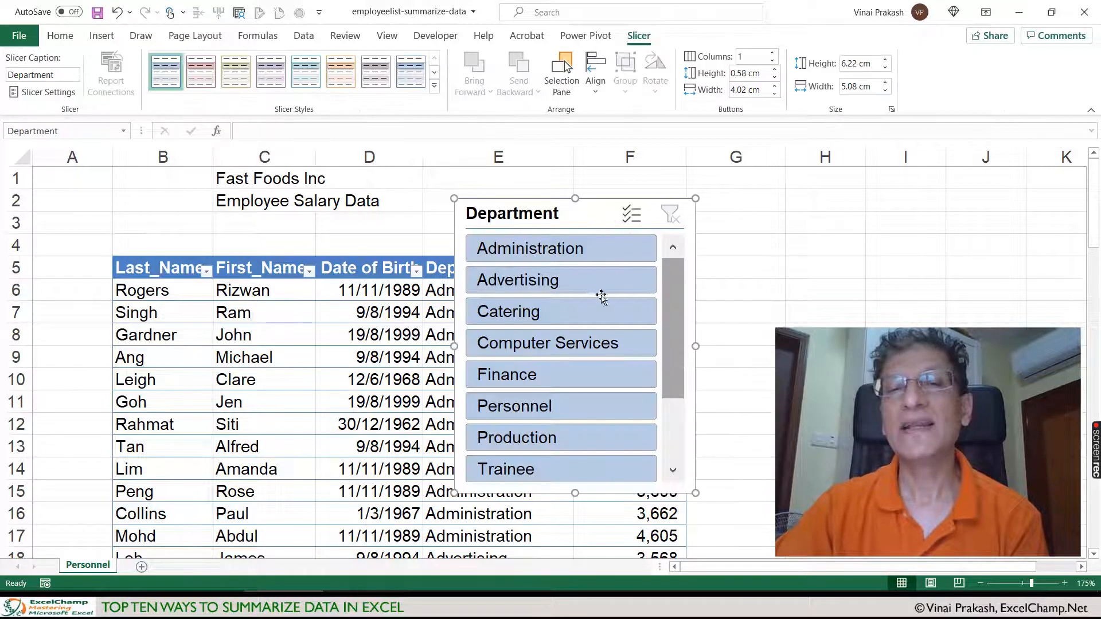
Step: Place the Department slicer beside the table and resize it to about 7.79 cm high and 3.98 cm wide
drag(521, 214, 843, 179)
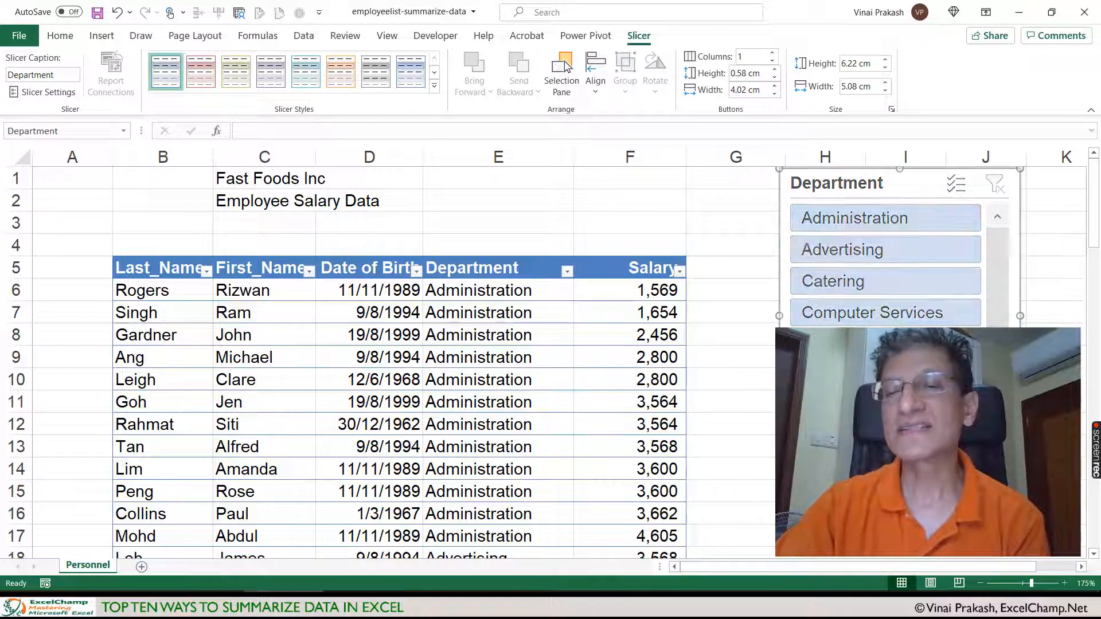
drag(900, 464, 899, 536)
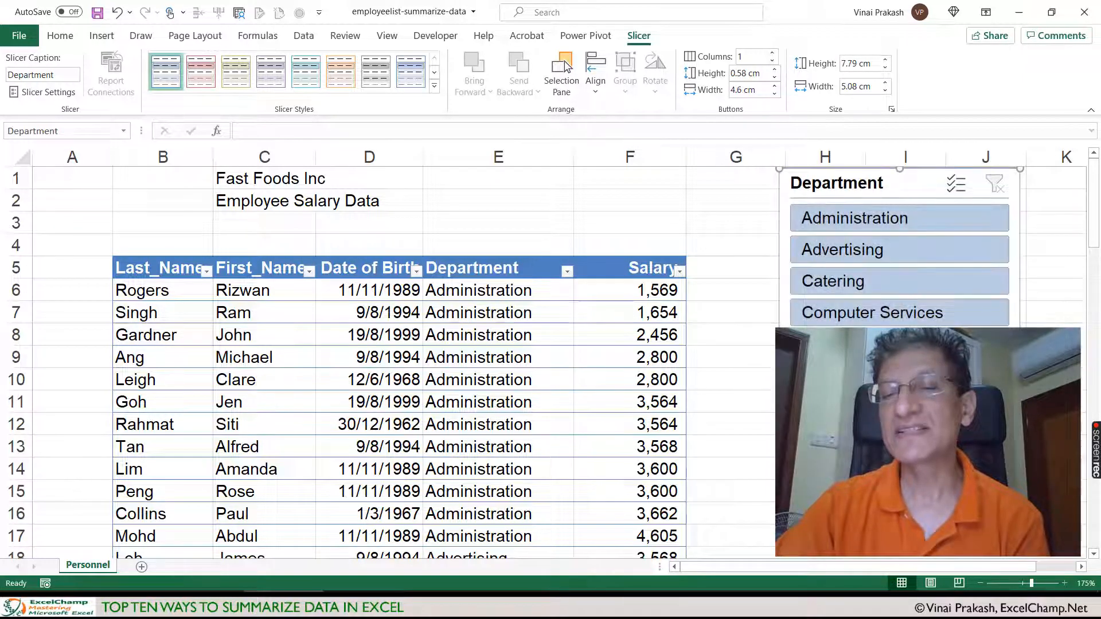
drag(1020, 352, 967, 353)
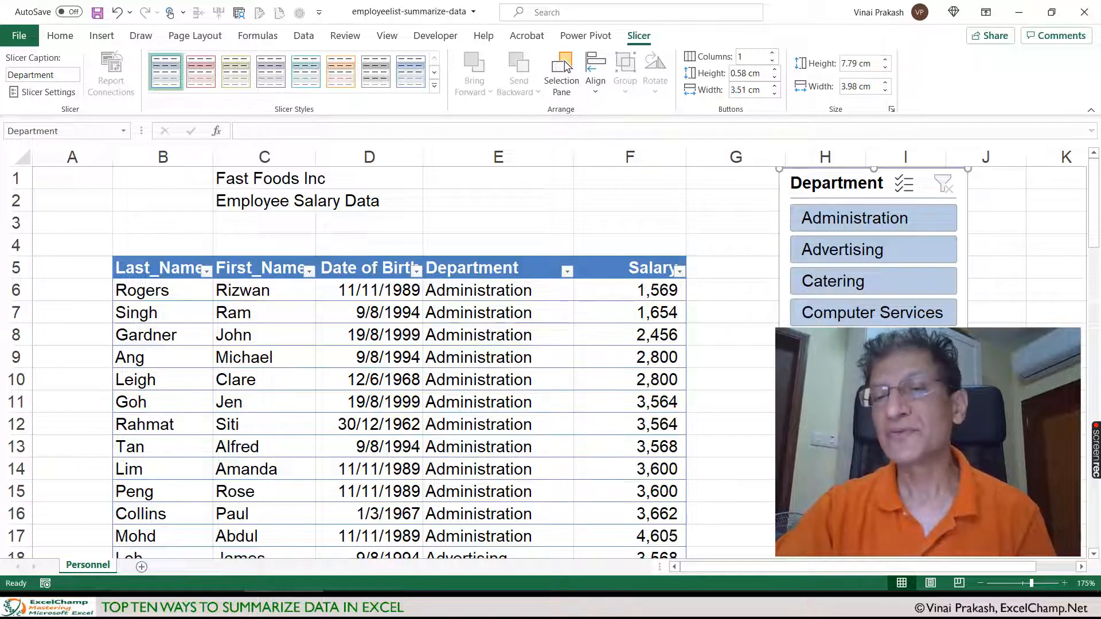
click(731, 358)
Step: Filter the table with the Department slicer to Finance, Production and Training, one department at a time
ctrl+scroll(733, 357, down, 1)
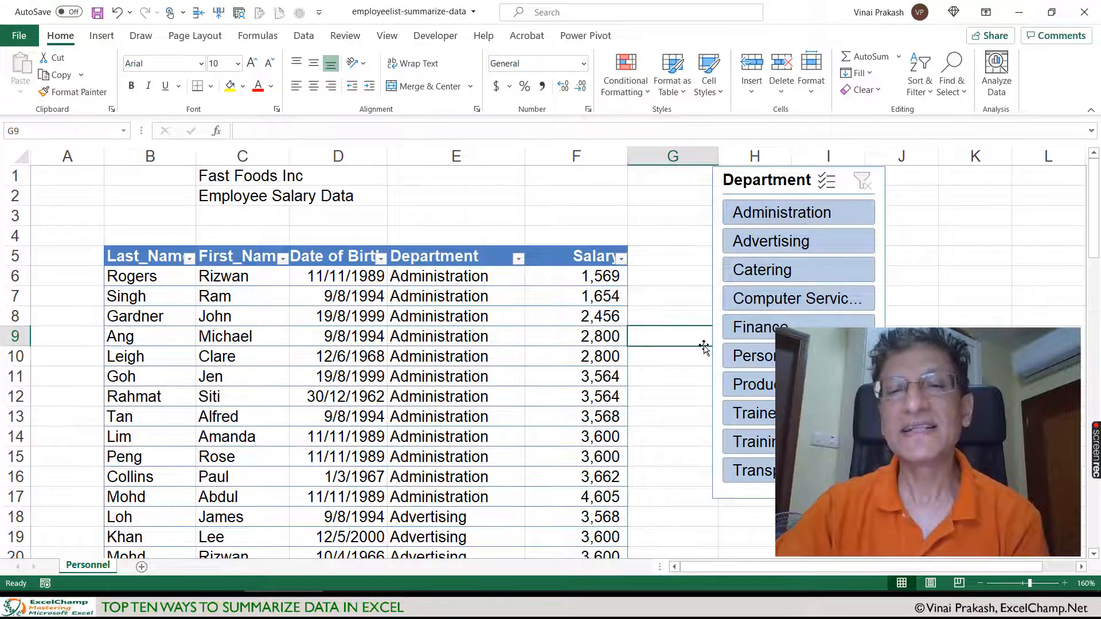
scroll(704, 347, down, 1)
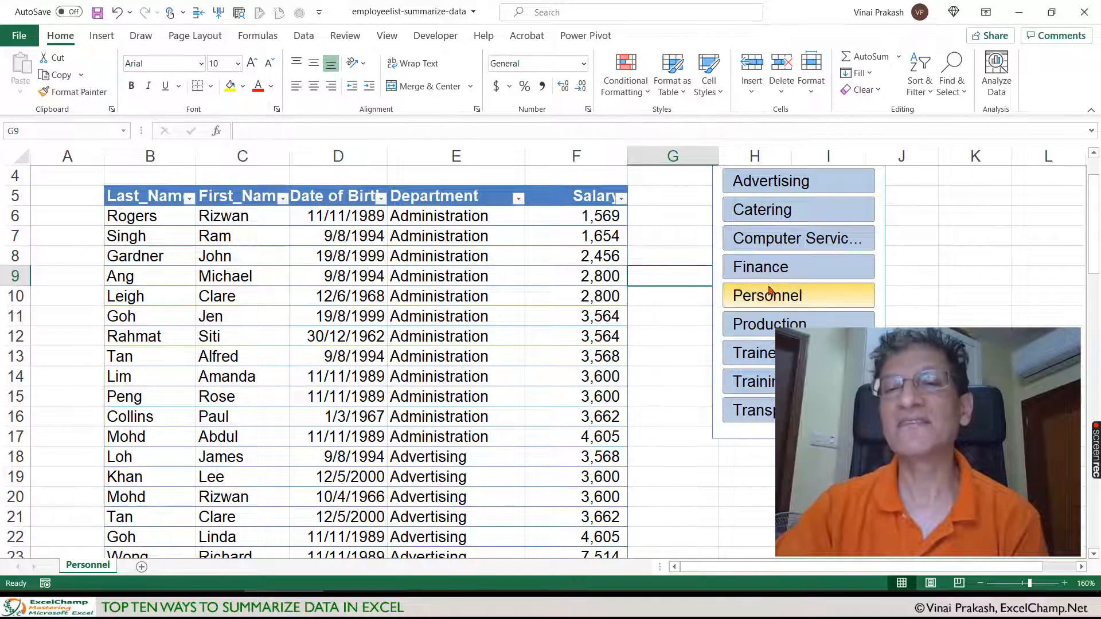
click(778, 275)
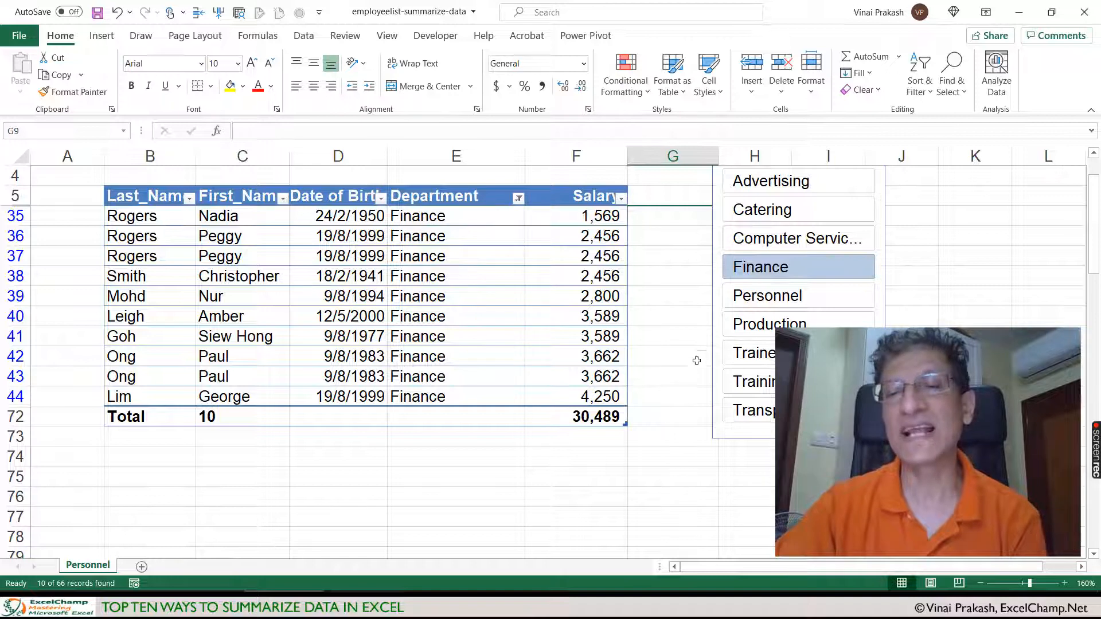
click(757, 323)
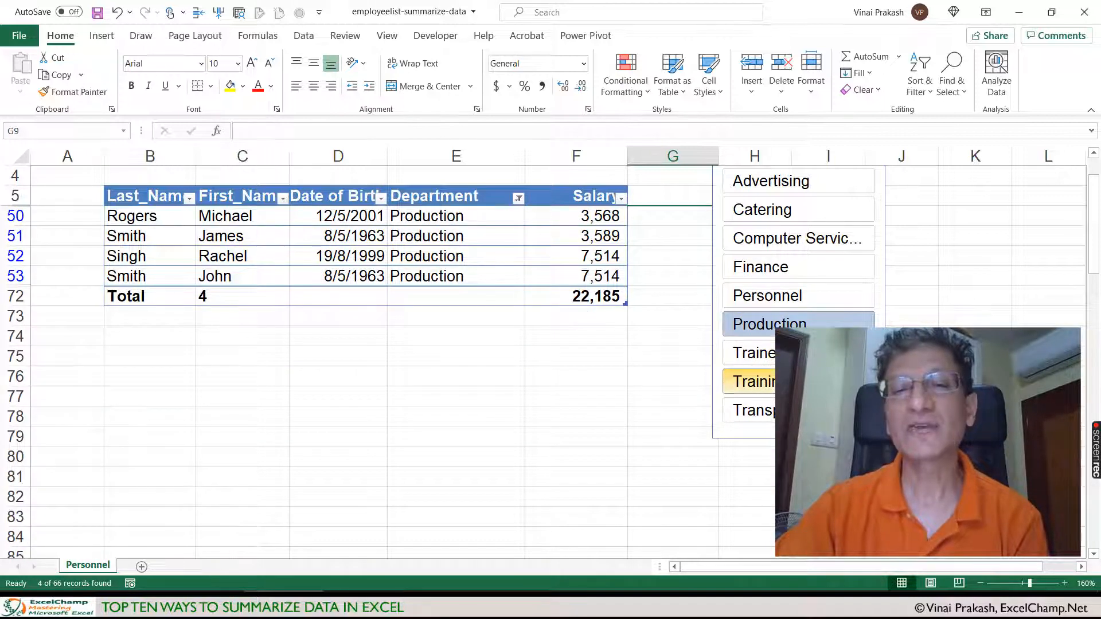
click(748, 381)
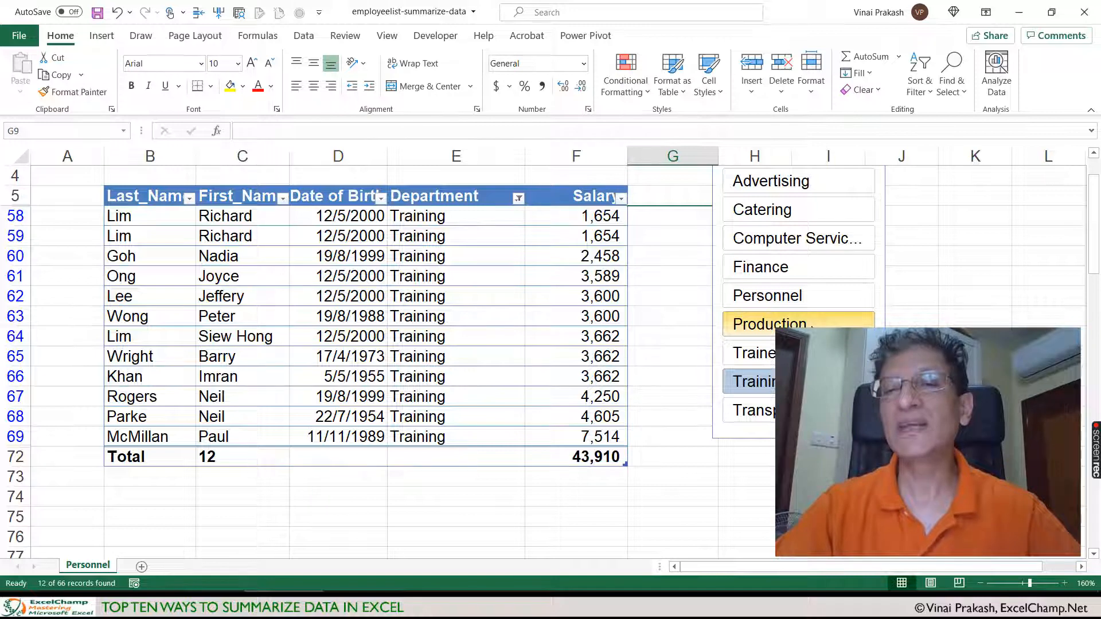
Step: Add Production, Finance, Catering and Advertising to the slicer's Training selection and check the table's total row
ctrl+click(802, 324)
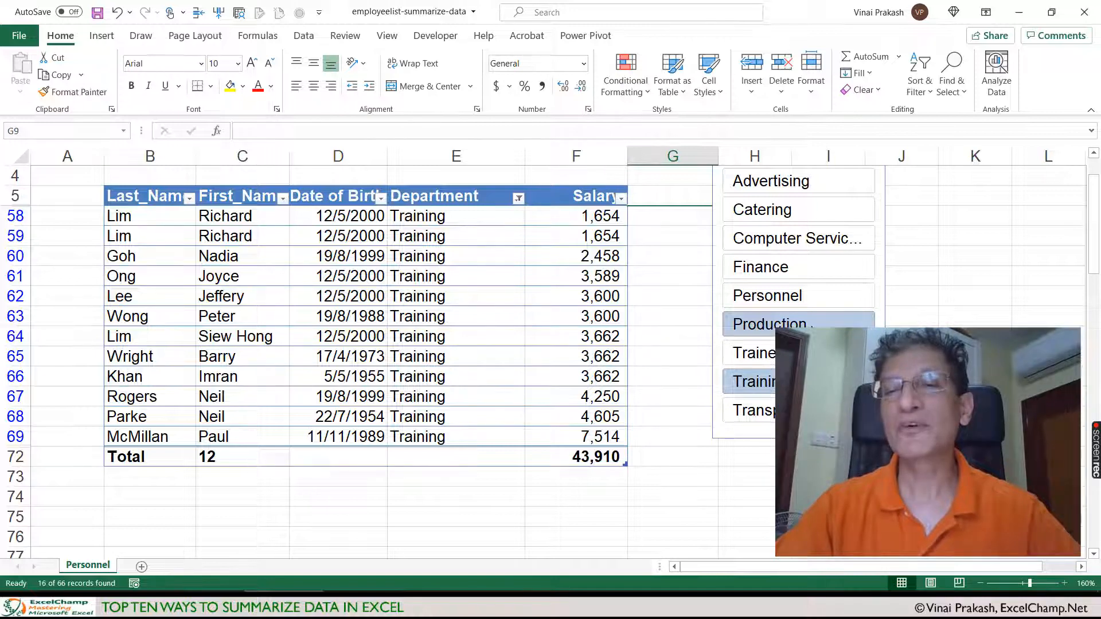
ctrl+click(797, 267)
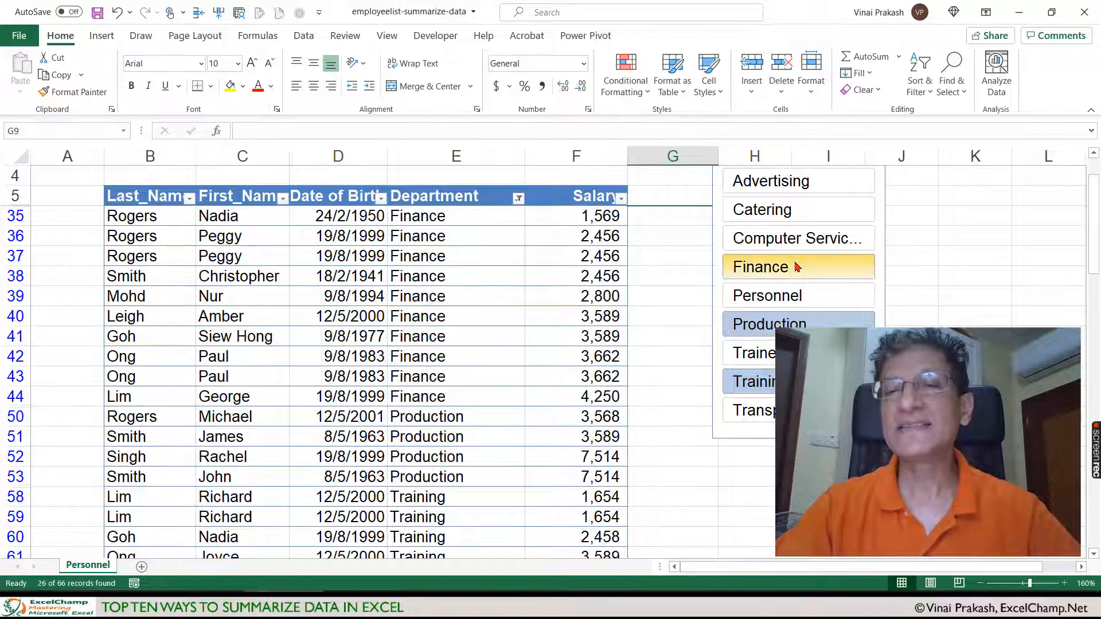
ctrl+click(797, 213)
ctrl+click(787, 181)
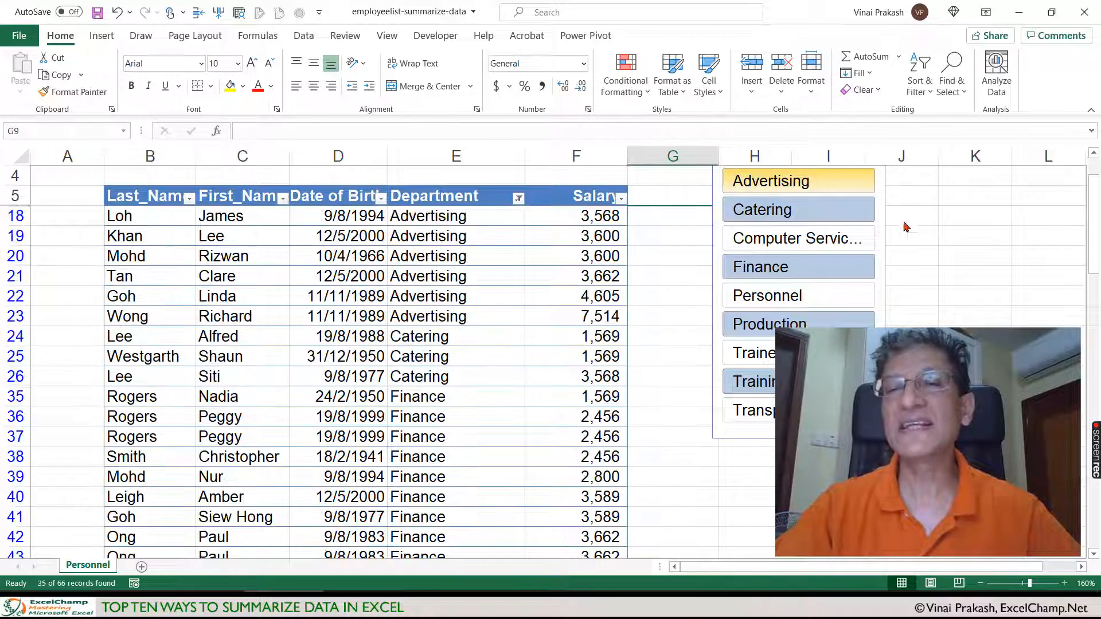
scroll(845, 241, up, 1)
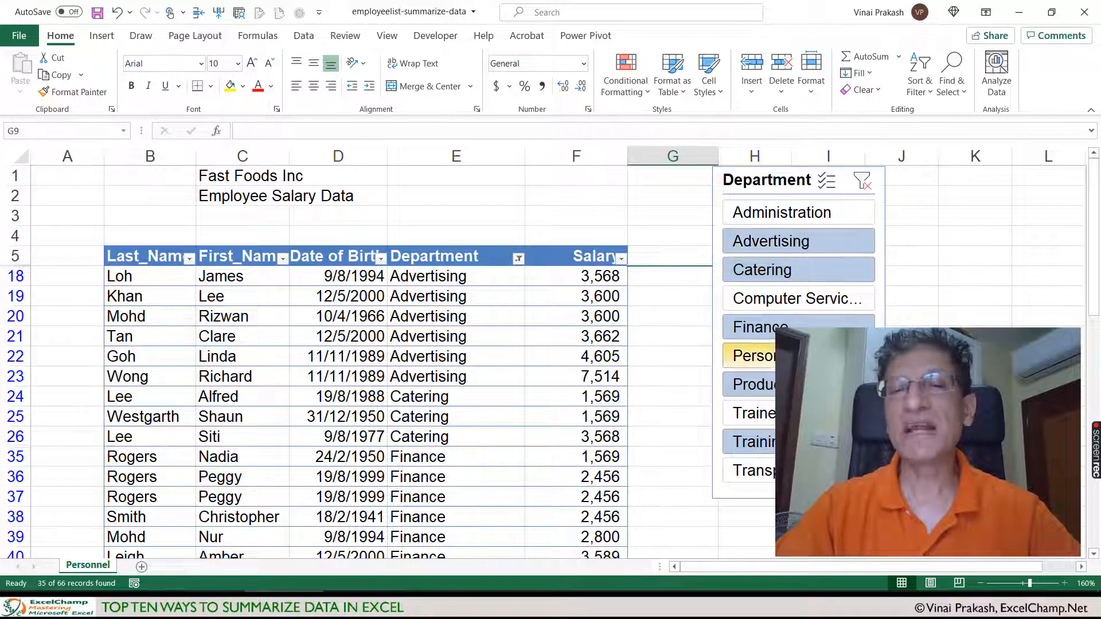
scroll(519, 489, down, 6)
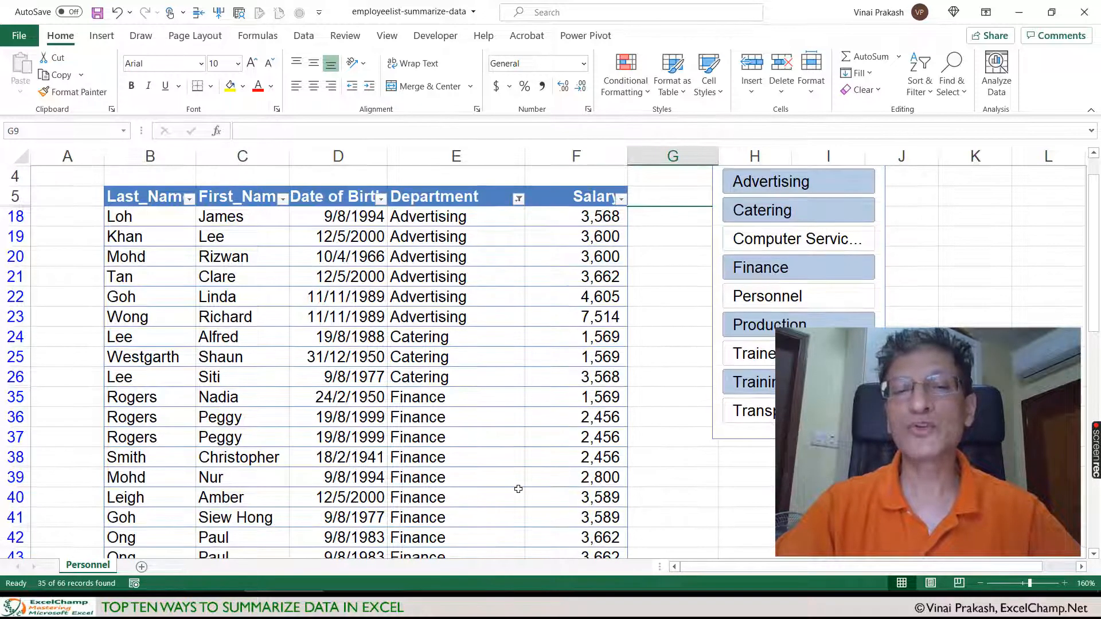
scroll(518, 491, down, 3)
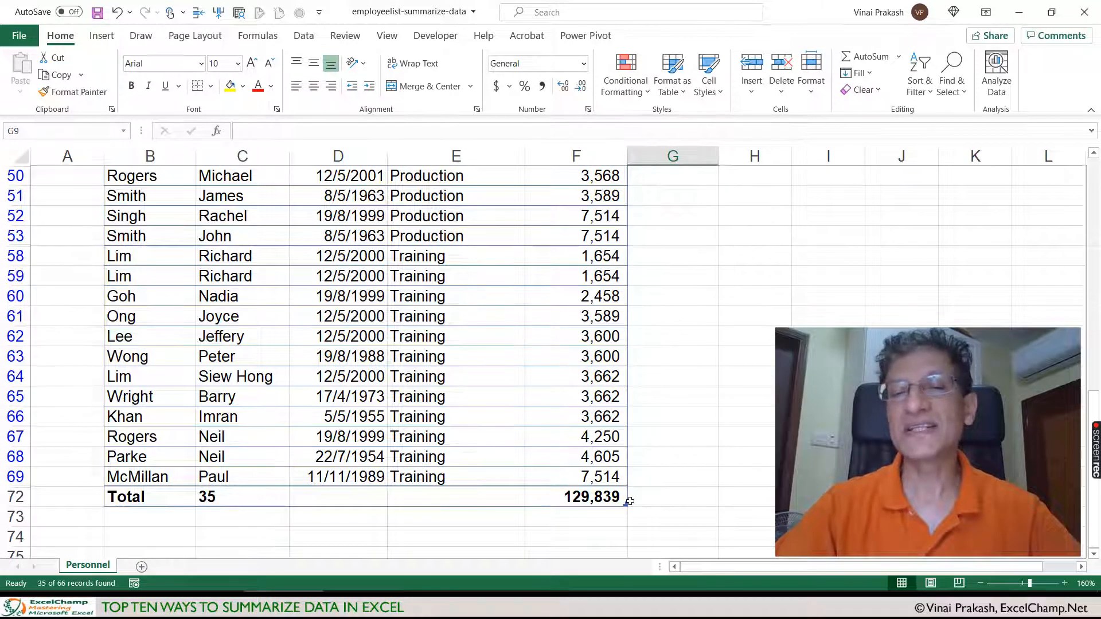
scroll(528, 393, up, 6)
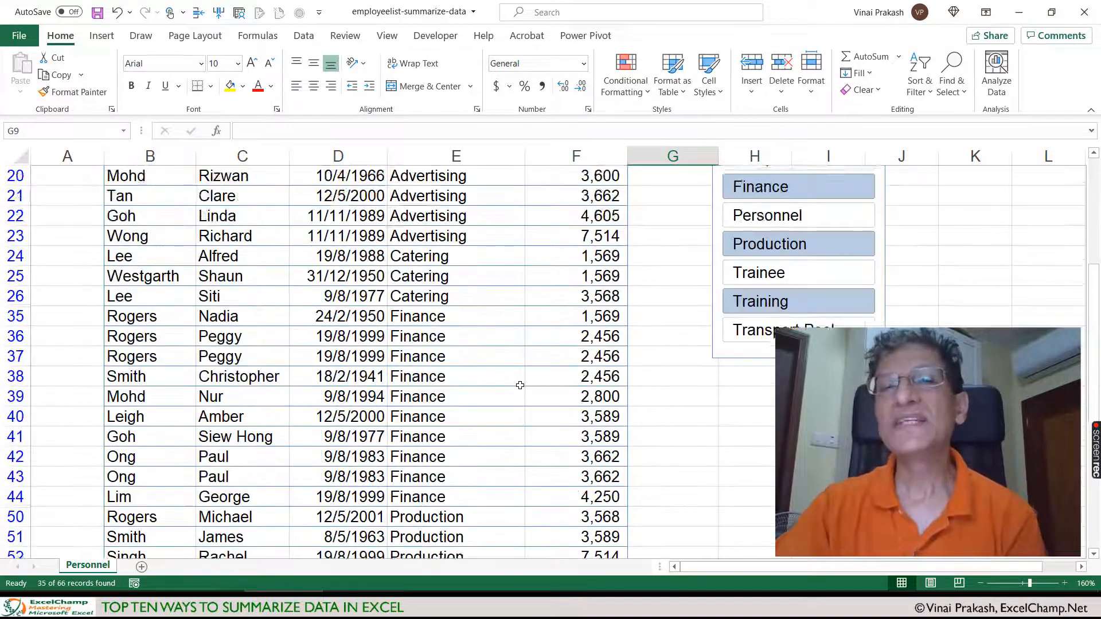
scroll(520, 385, down, 1)
scroll(520, 386, up, 4)
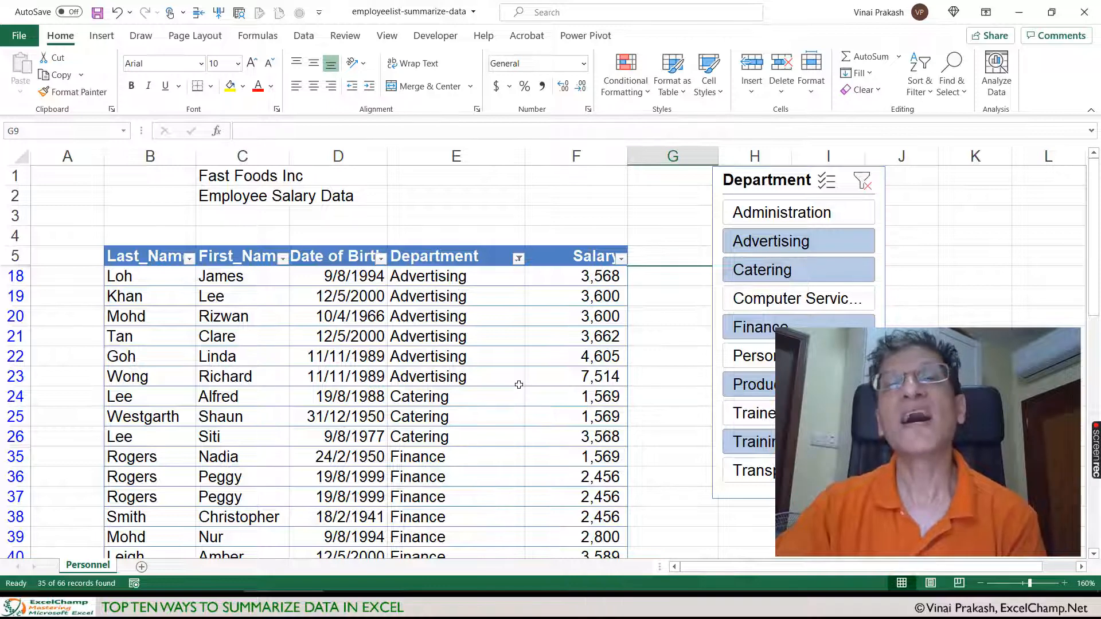
Step: Clear the Department slicer's filter and delete the slicer
click(863, 183)
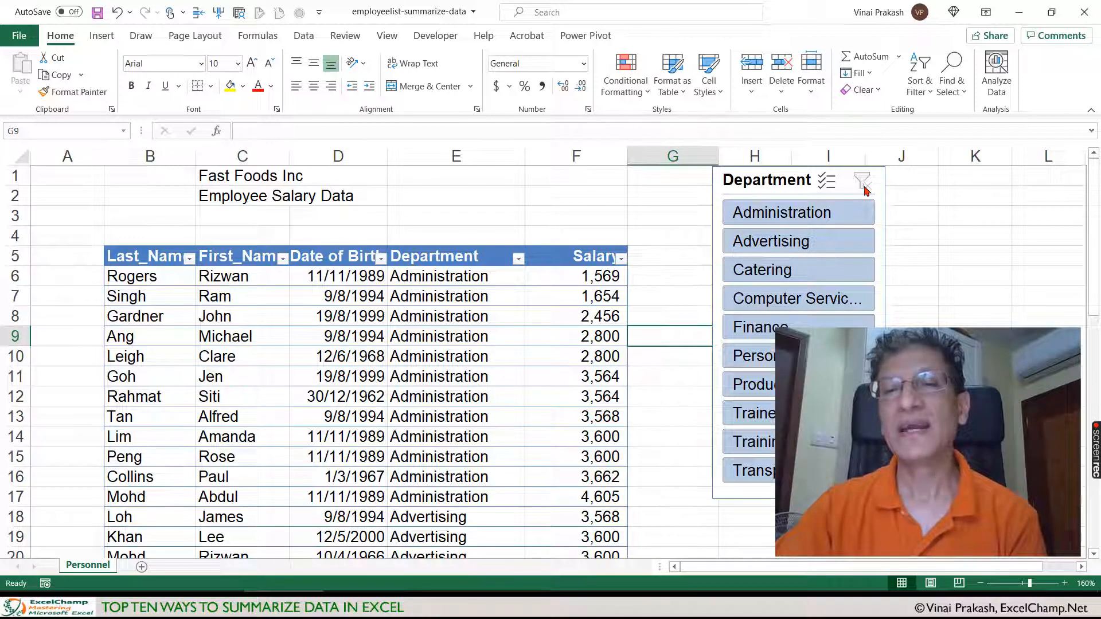
click(773, 181)
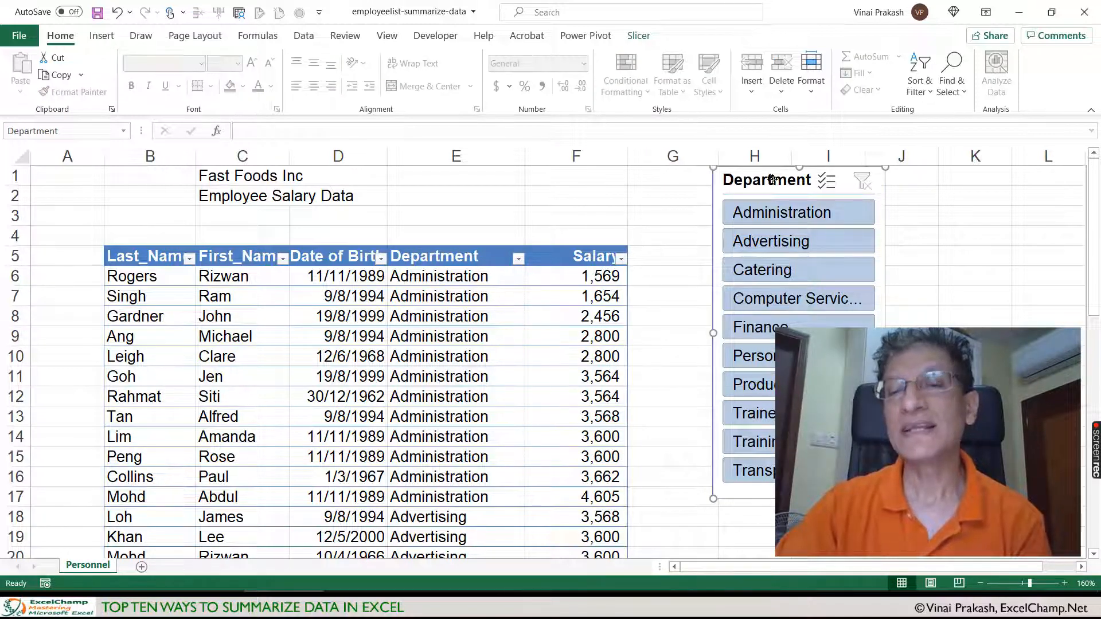
key(Delete)
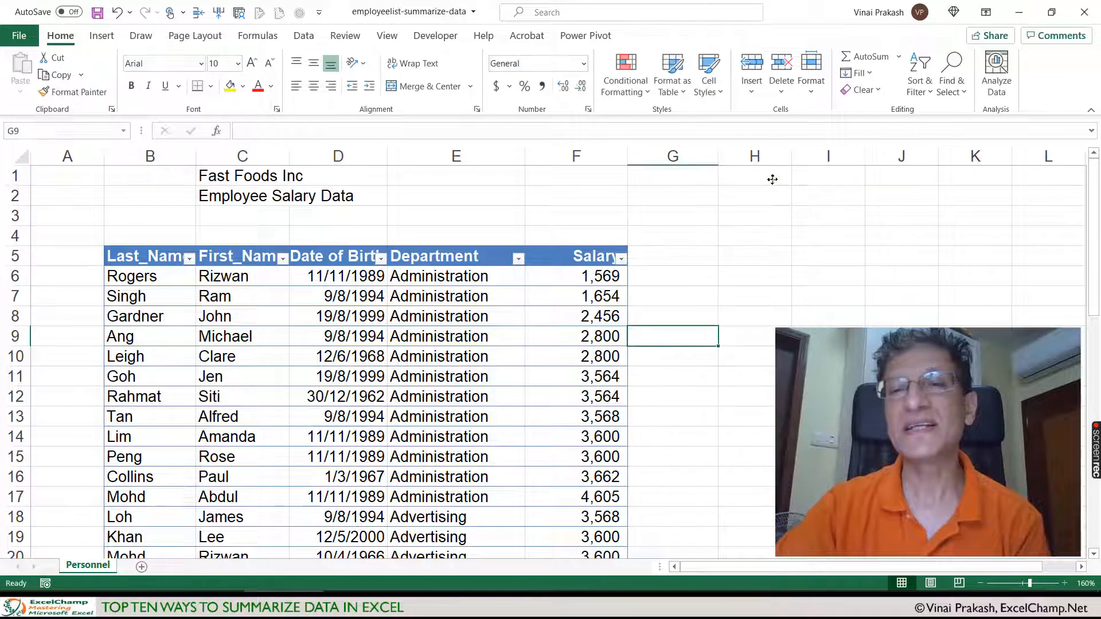
Step: Create a PivotTable from the employee table Table1 on a new worksheet
click(499, 389)
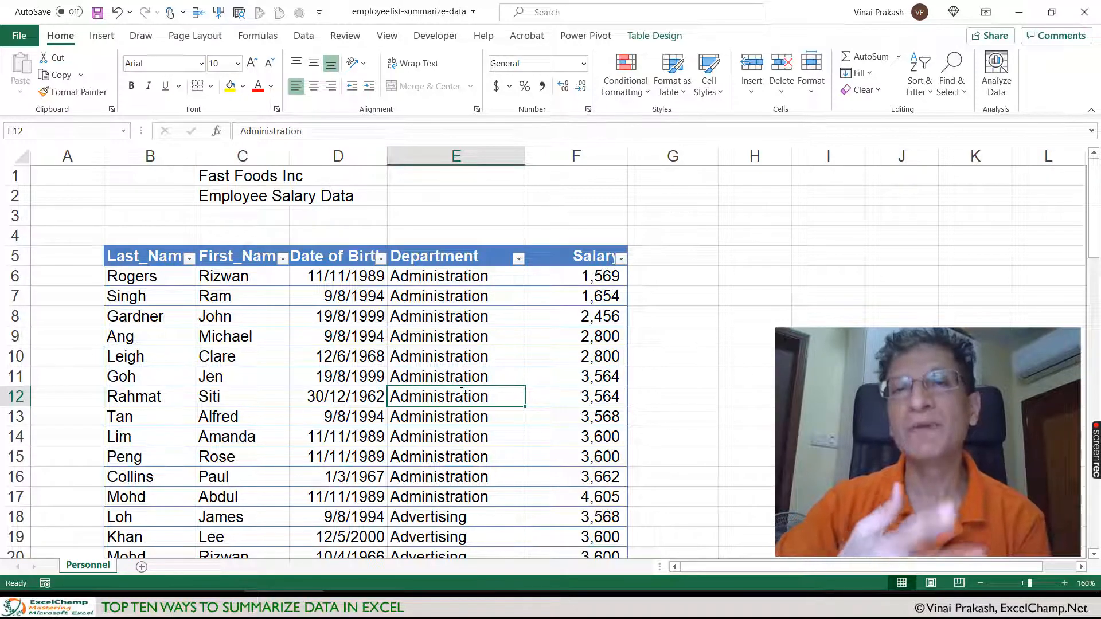
click(100, 36)
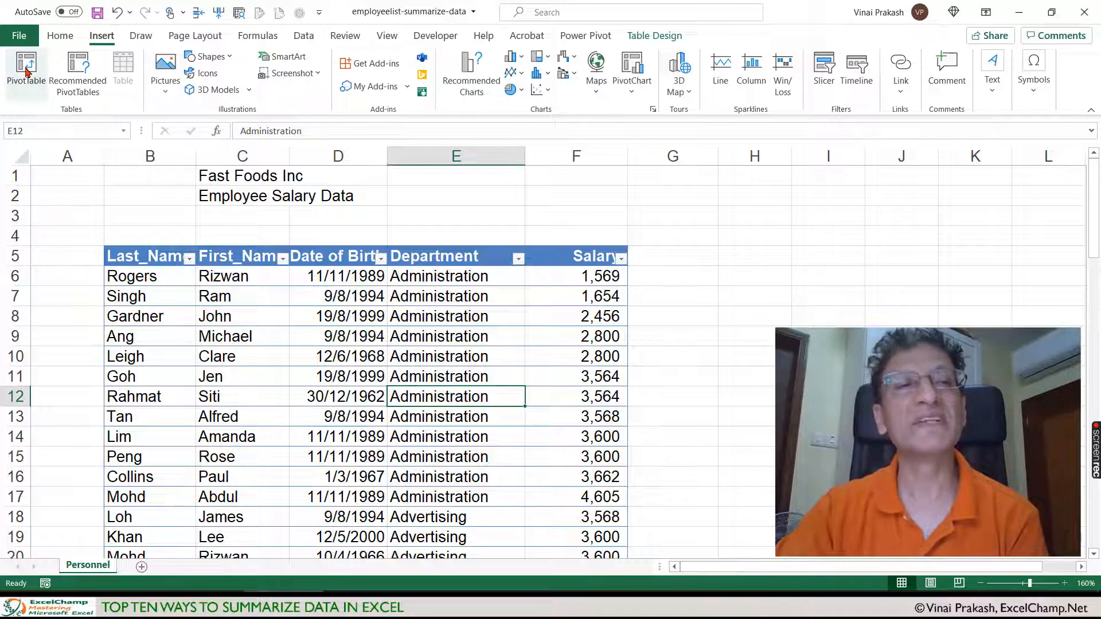
click(26, 72)
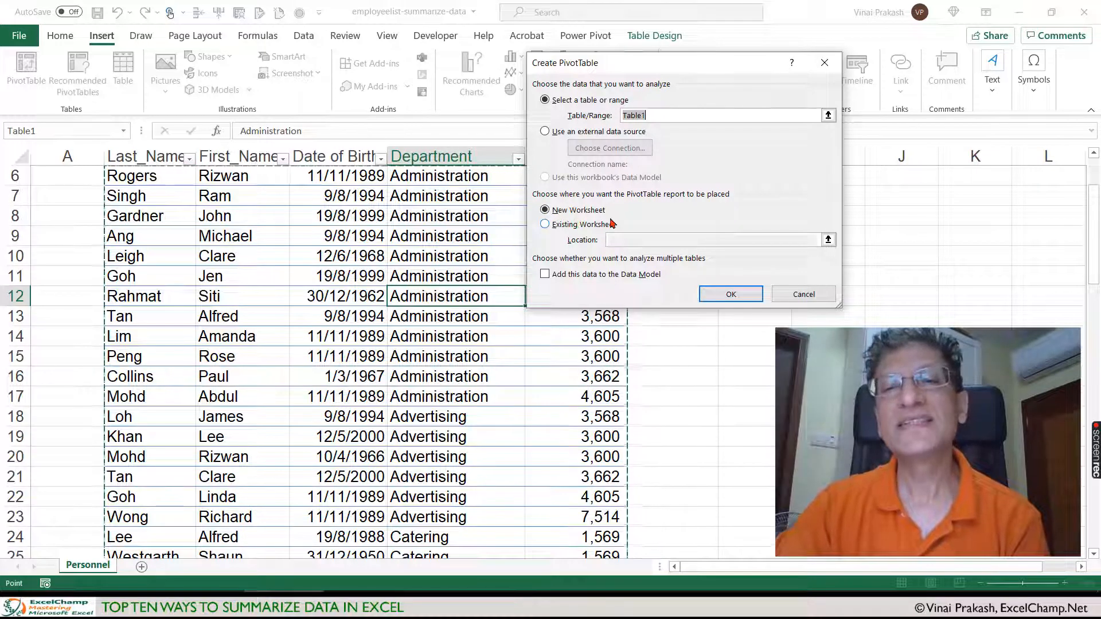
click(750, 298)
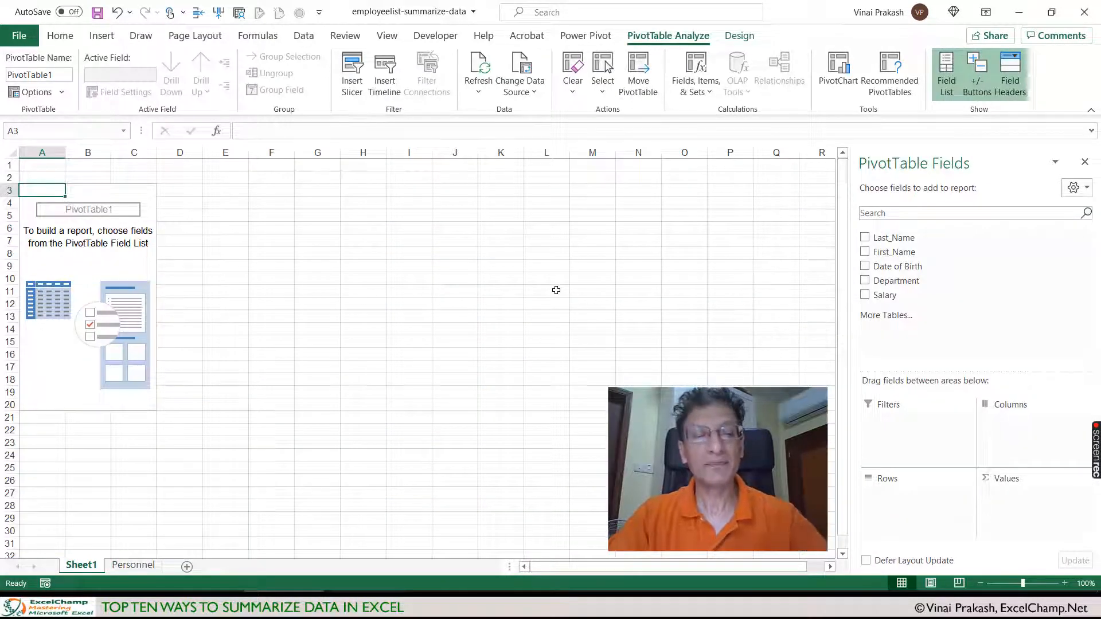
ctrl+scroll(555, 289, up, 3)
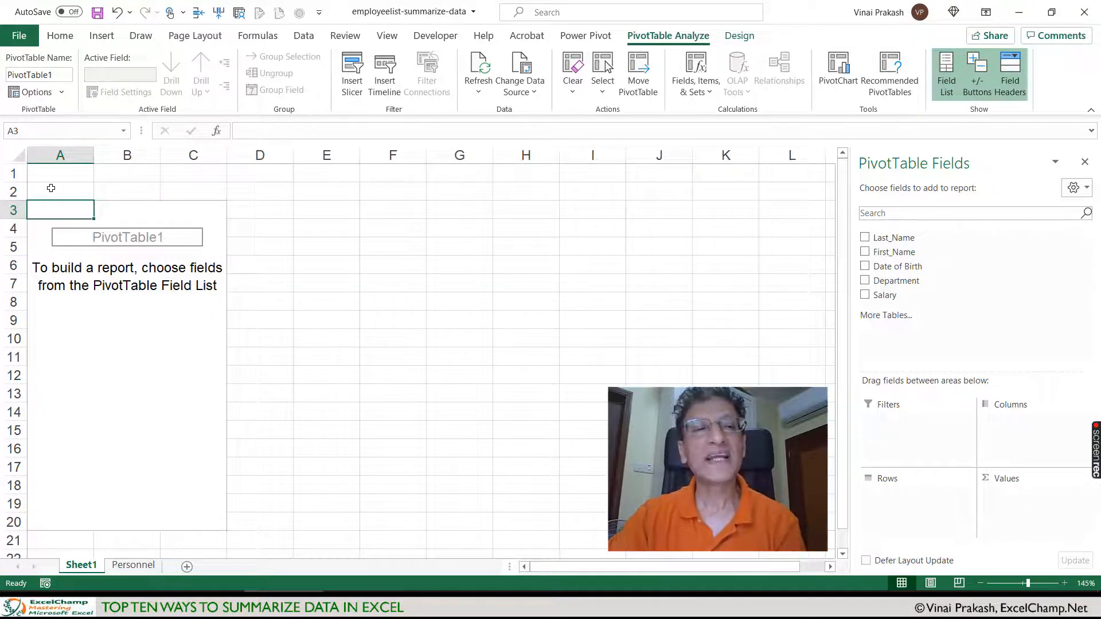
Step: Add Department as the PivotTable's rows and Sum of Salary as its values, and select Catering's salary sum
click(865, 281)
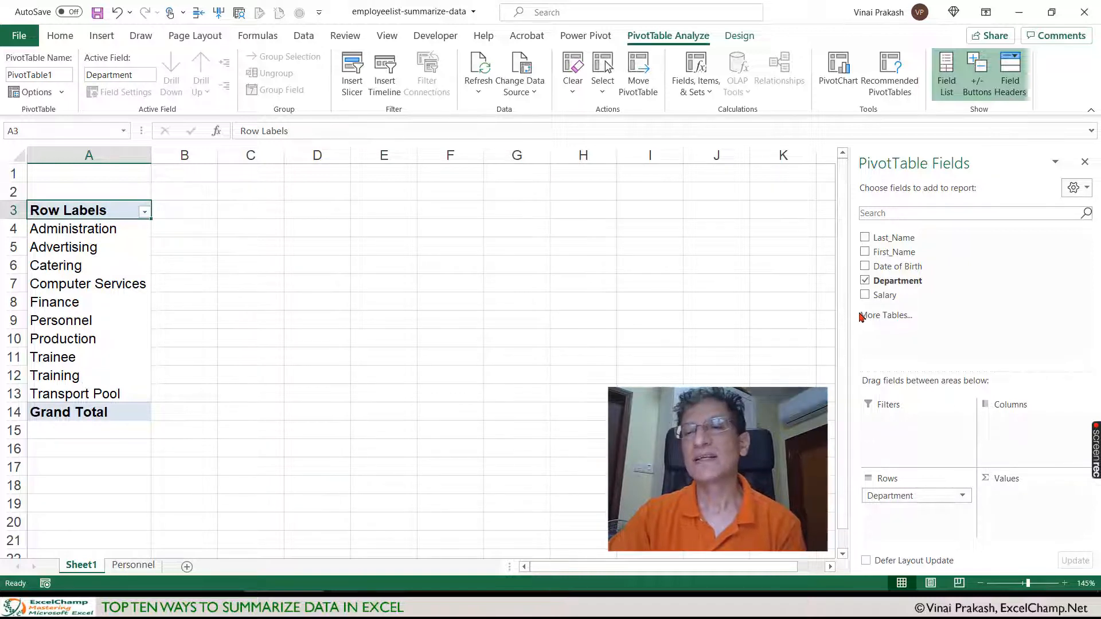
click(865, 295)
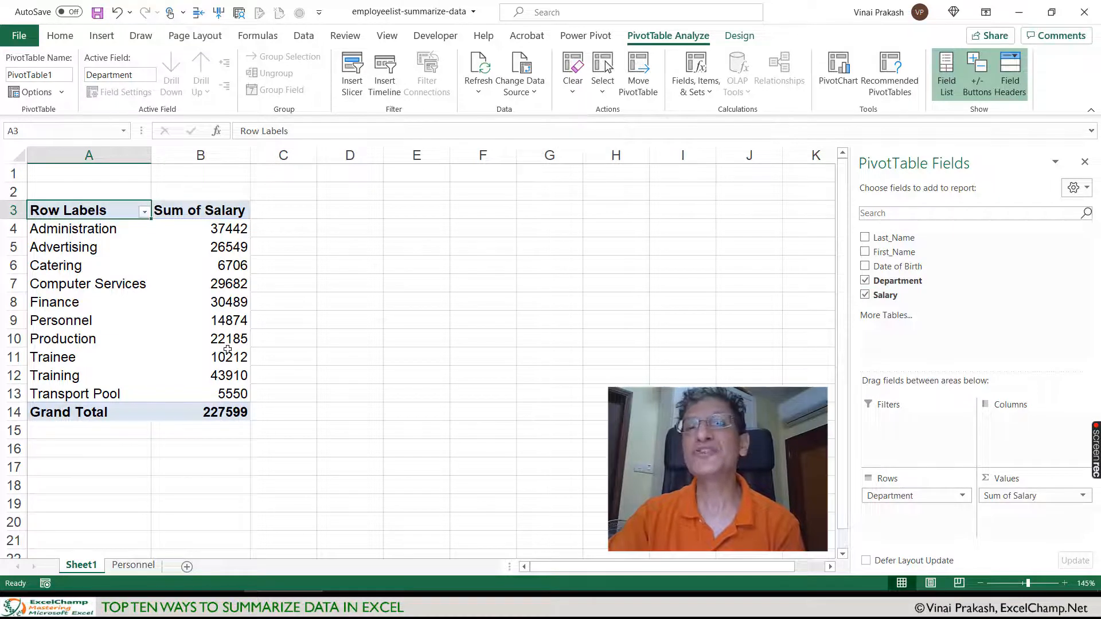
mouse_move(228, 350)
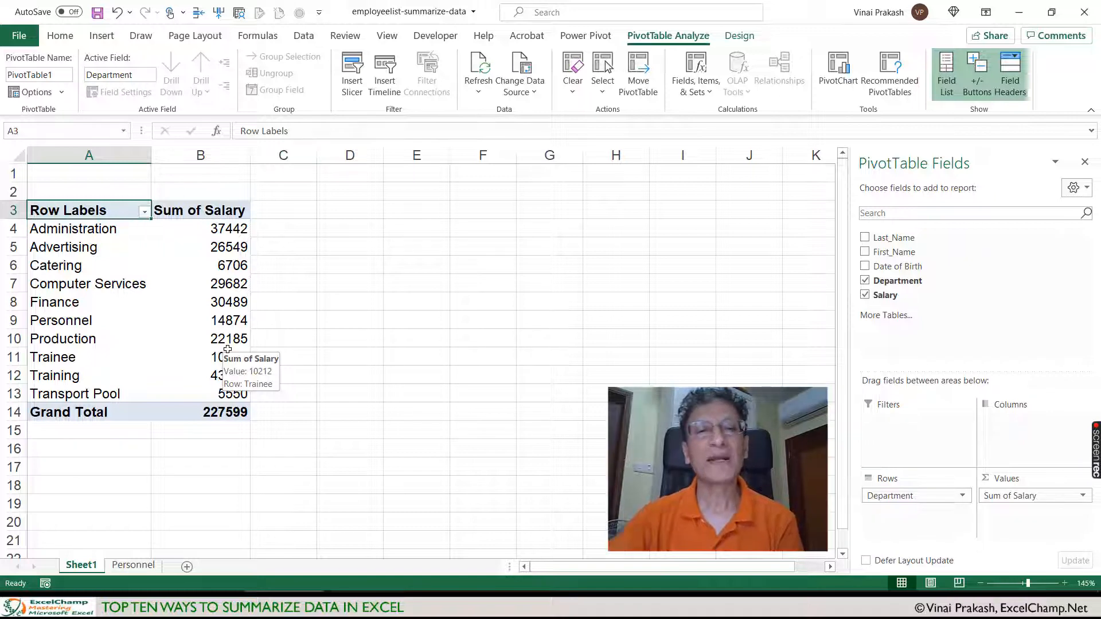
click(224, 271)
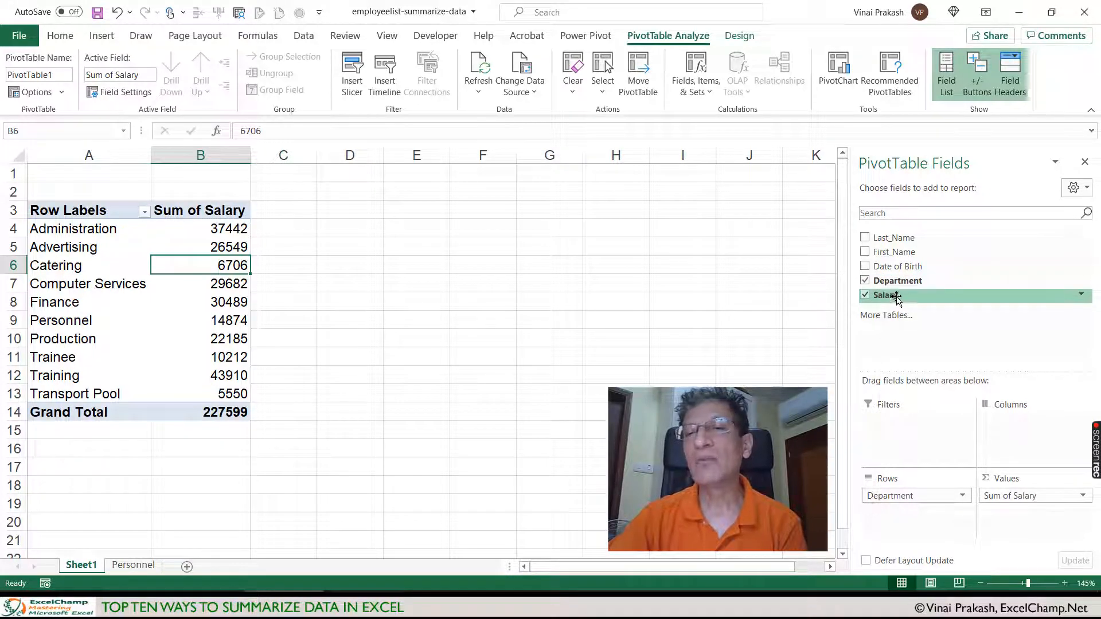
Step: Add Salary to the PivotTable's values a second time and summarize the added field by Count
drag(896, 299, 1012, 523)
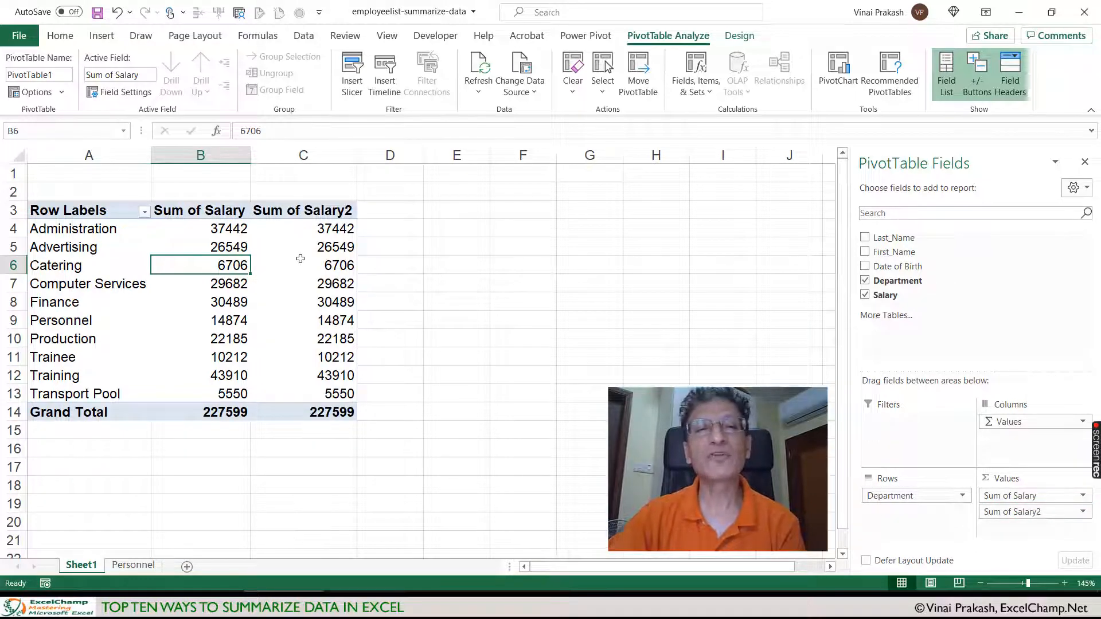
click(304, 266)
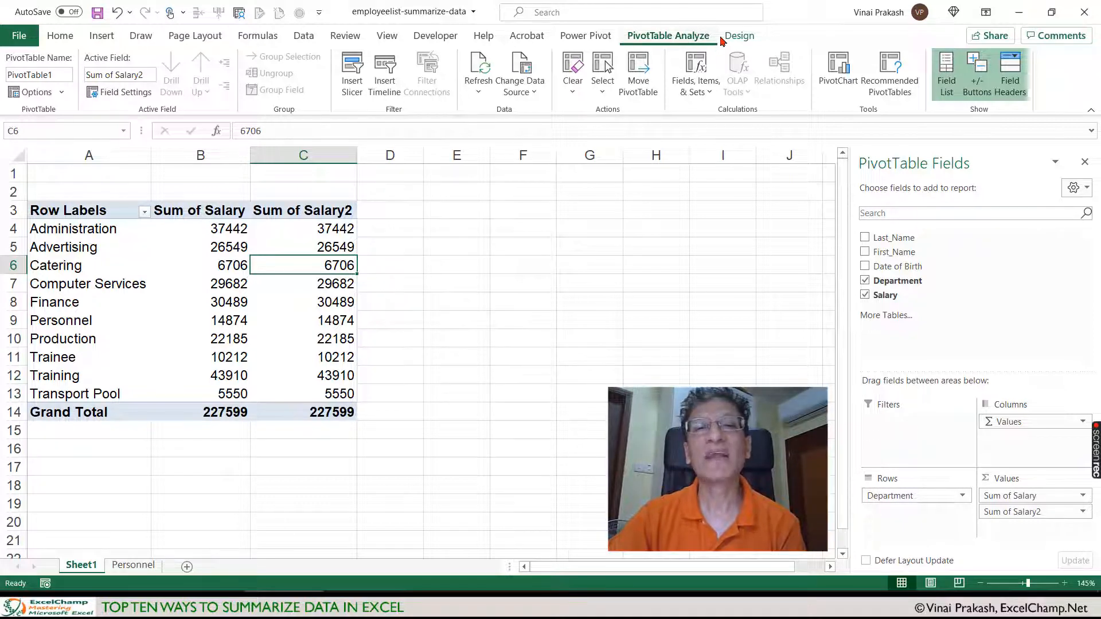
click(745, 39)
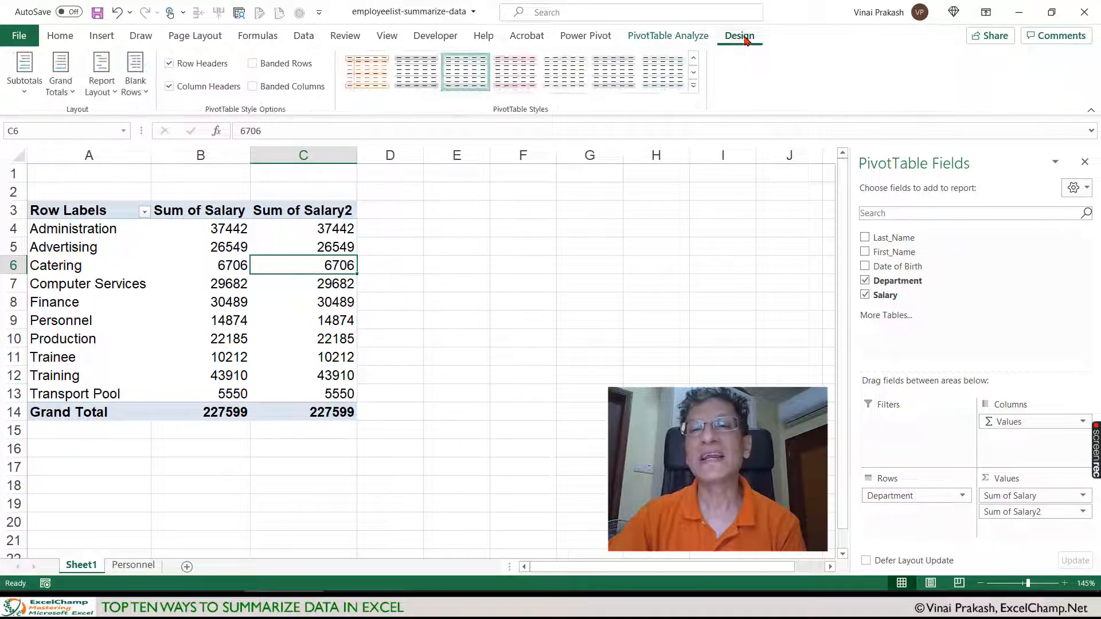
click(669, 38)
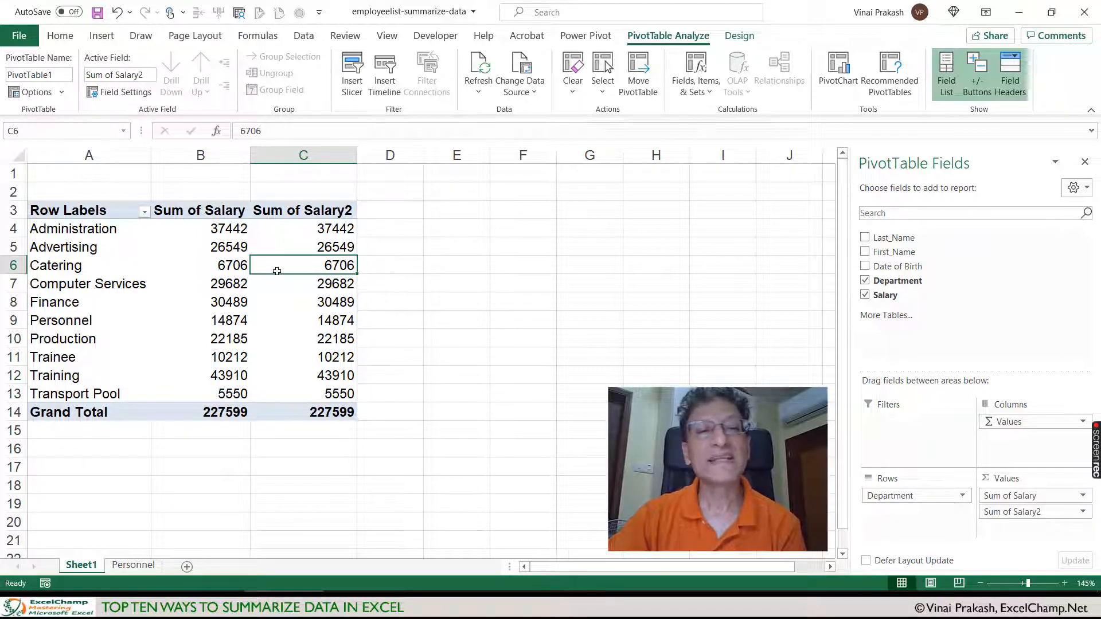
click(133, 94)
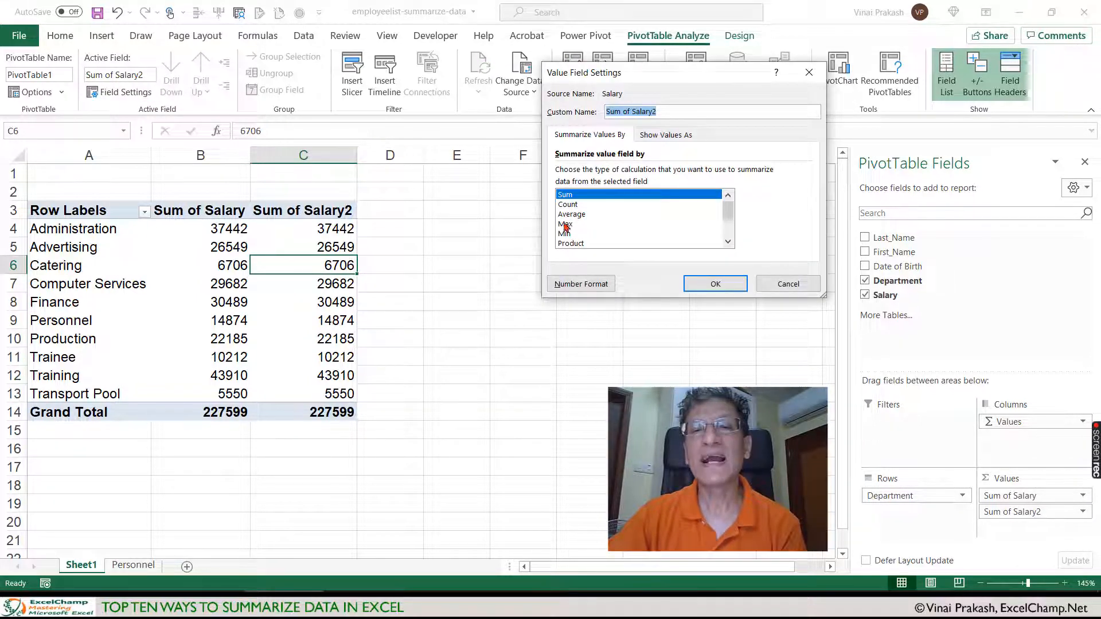
click(582, 205)
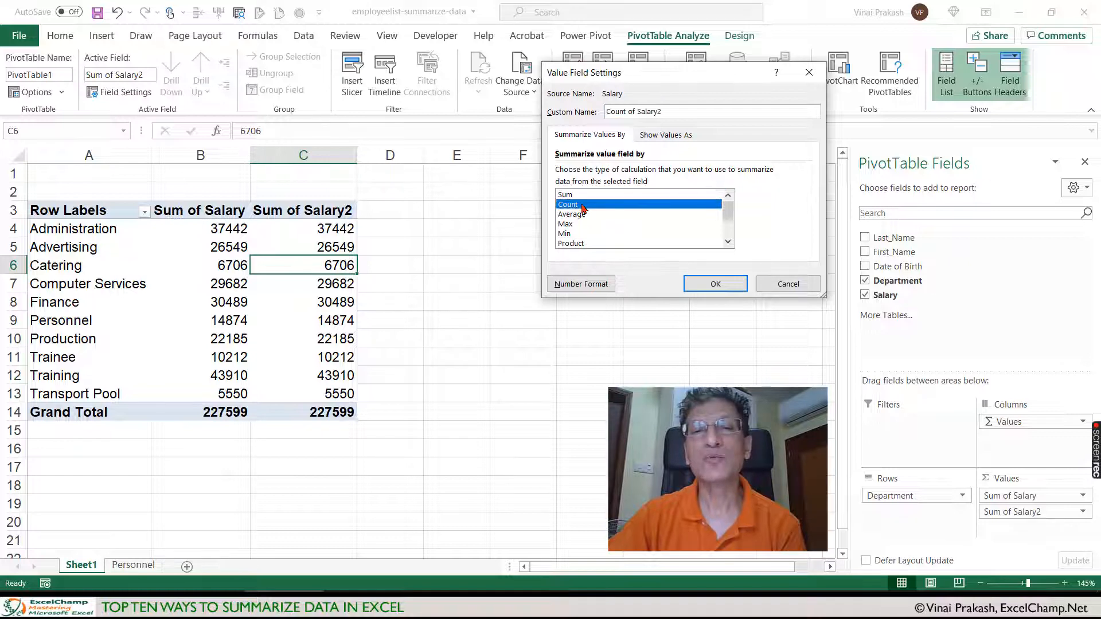
click(715, 284)
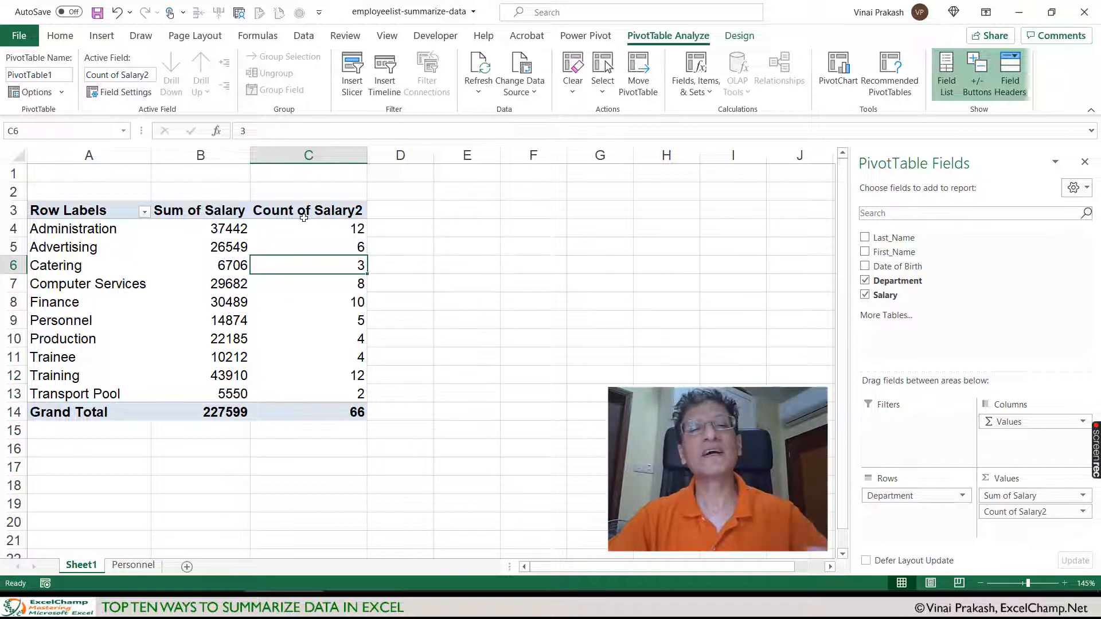
Step: Rename the PivotTable's salary count field to Num of Emp and place it before Sum of Salary in the values
click(98, 73)
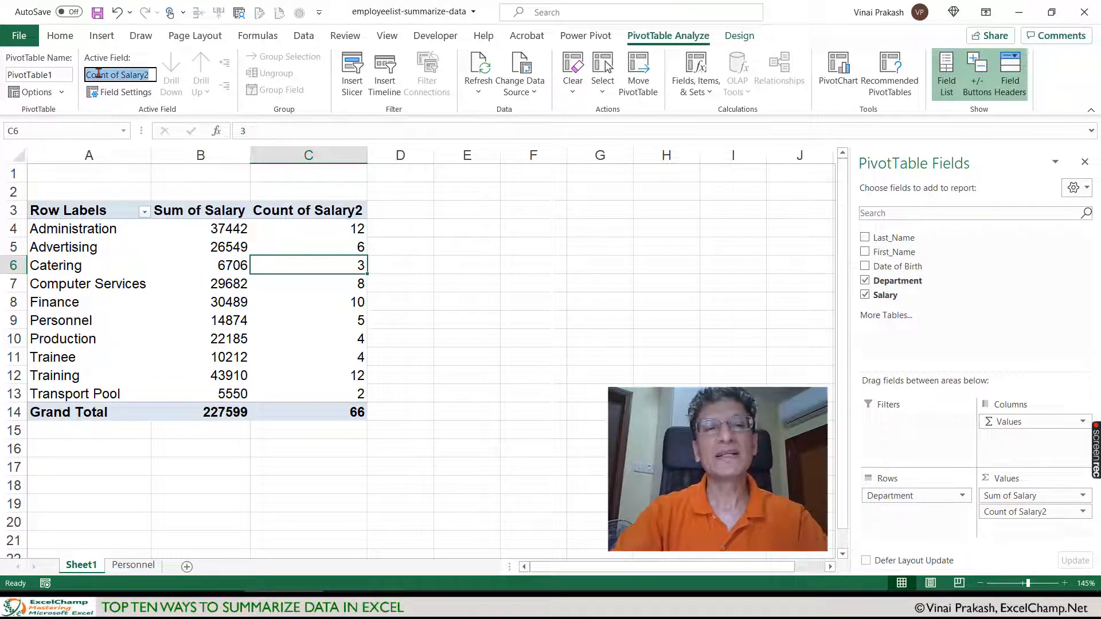
text(Num of)
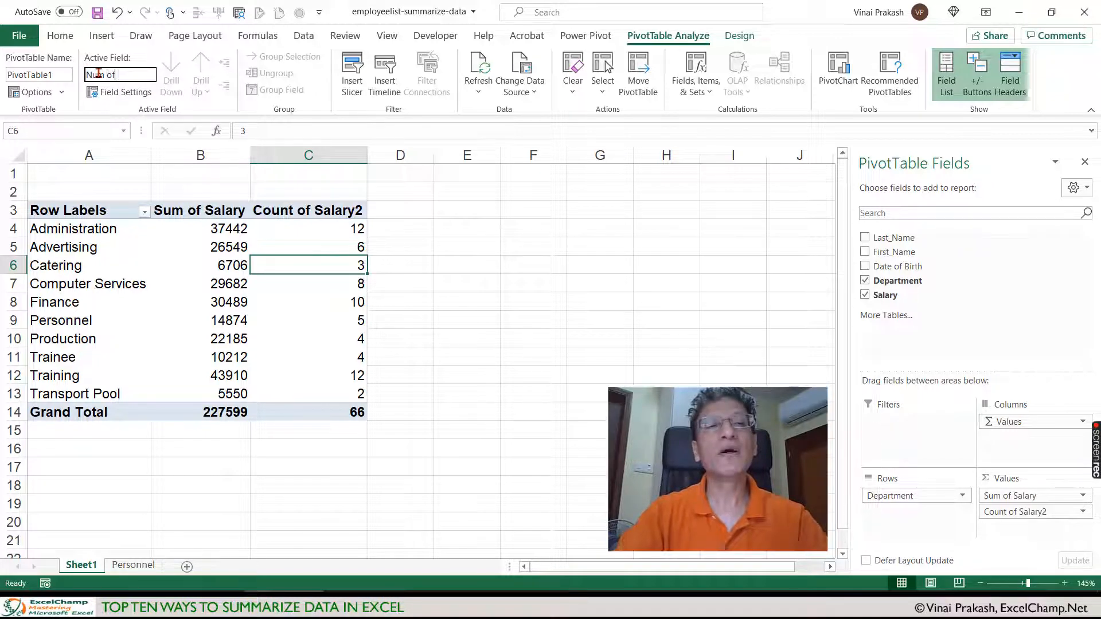
text( Emp)
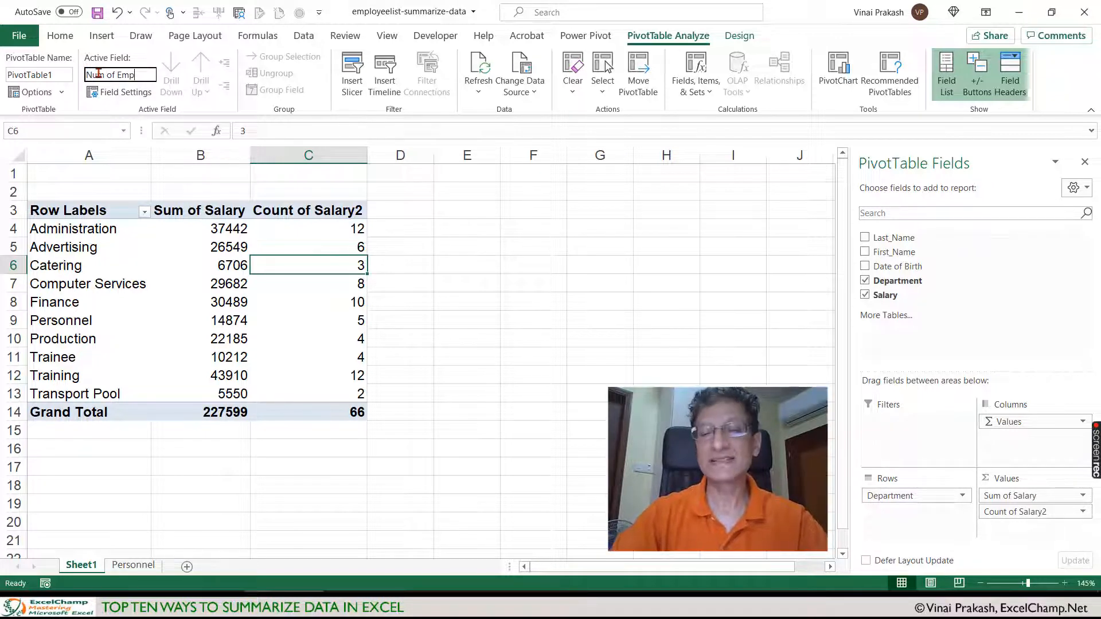
key(Return)
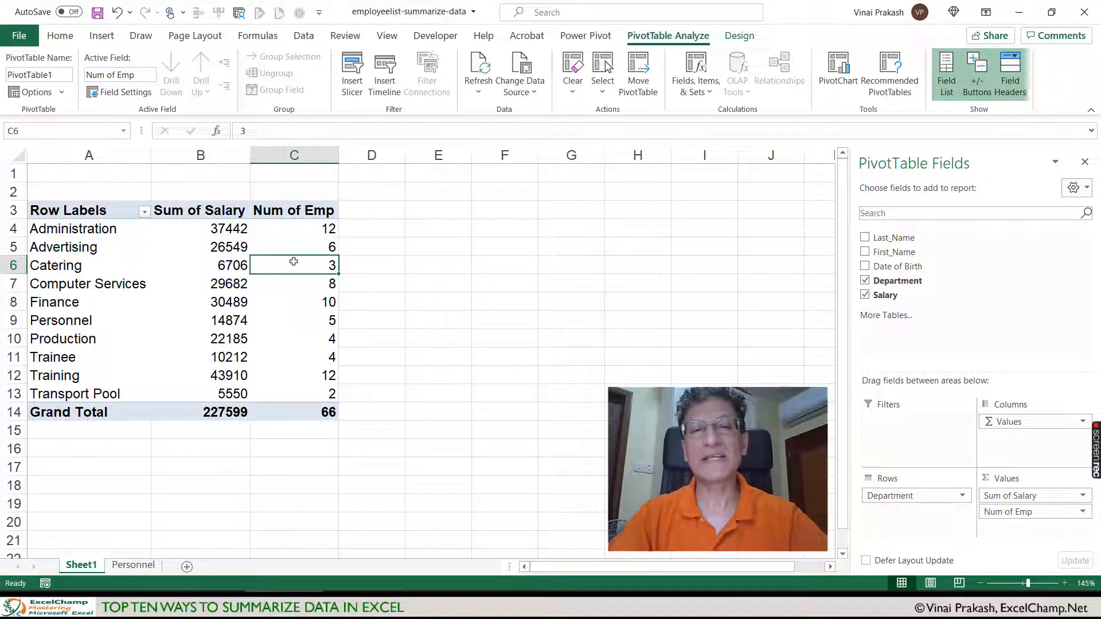
mouse_move(293, 262)
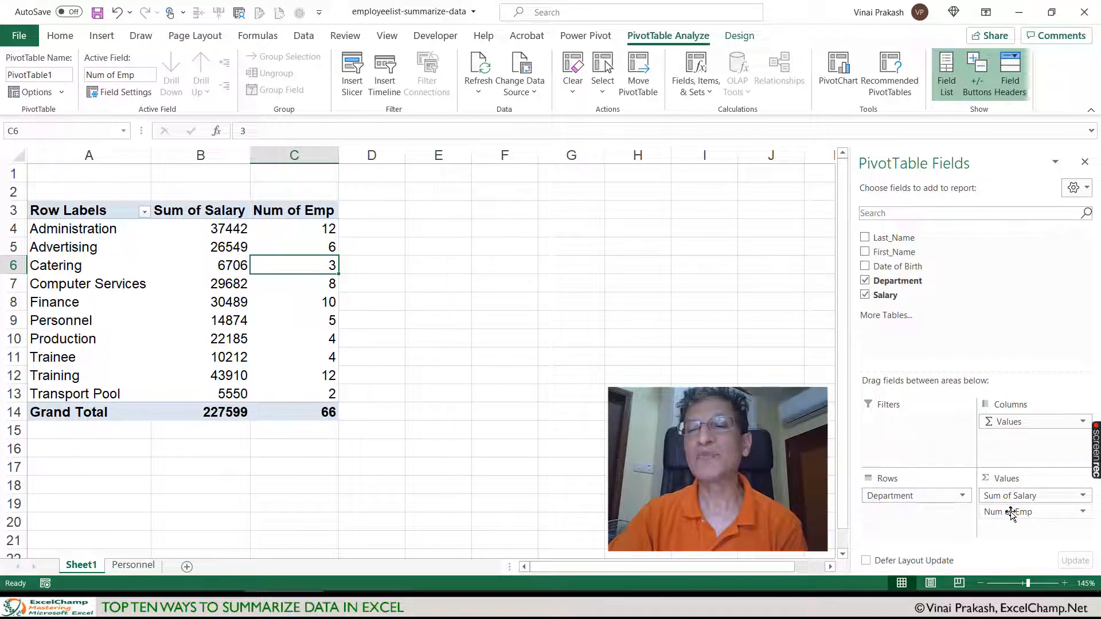
drag(1010, 512, 1009, 494)
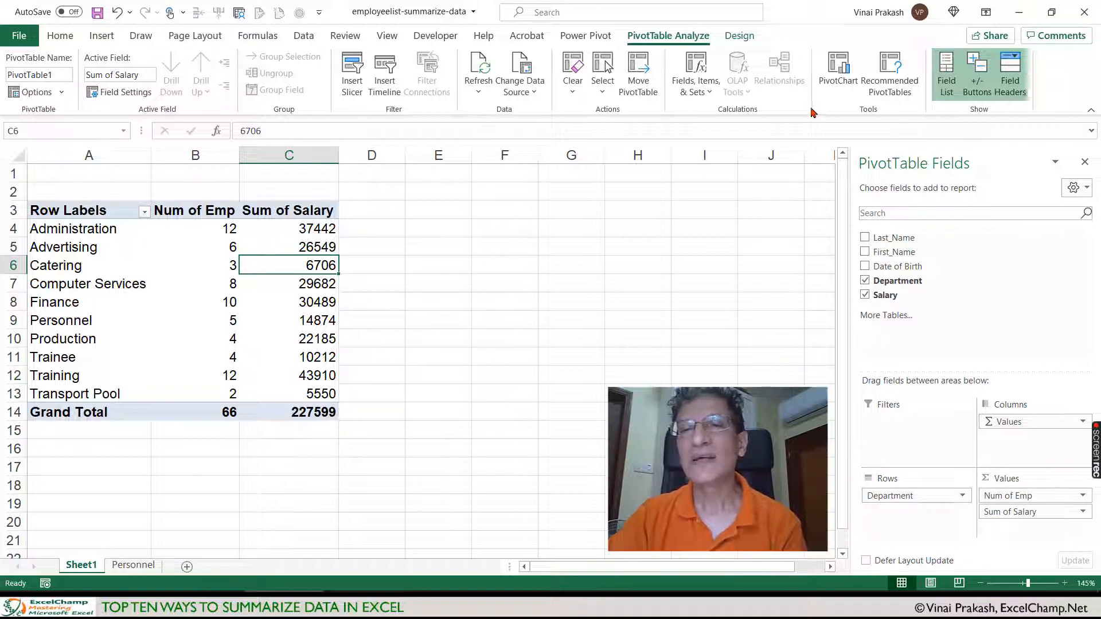
Step: Add Salary once more as the last PivotTable value, summarized by Max with the custom name Highest Sal
drag(883, 295, 1015, 536)
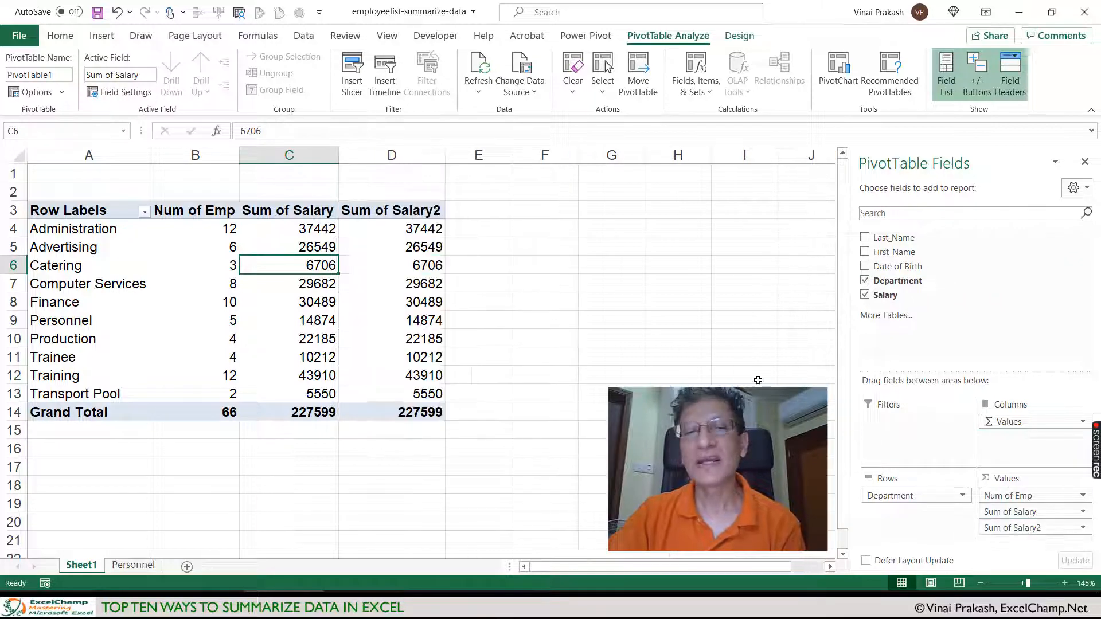
click(408, 261)
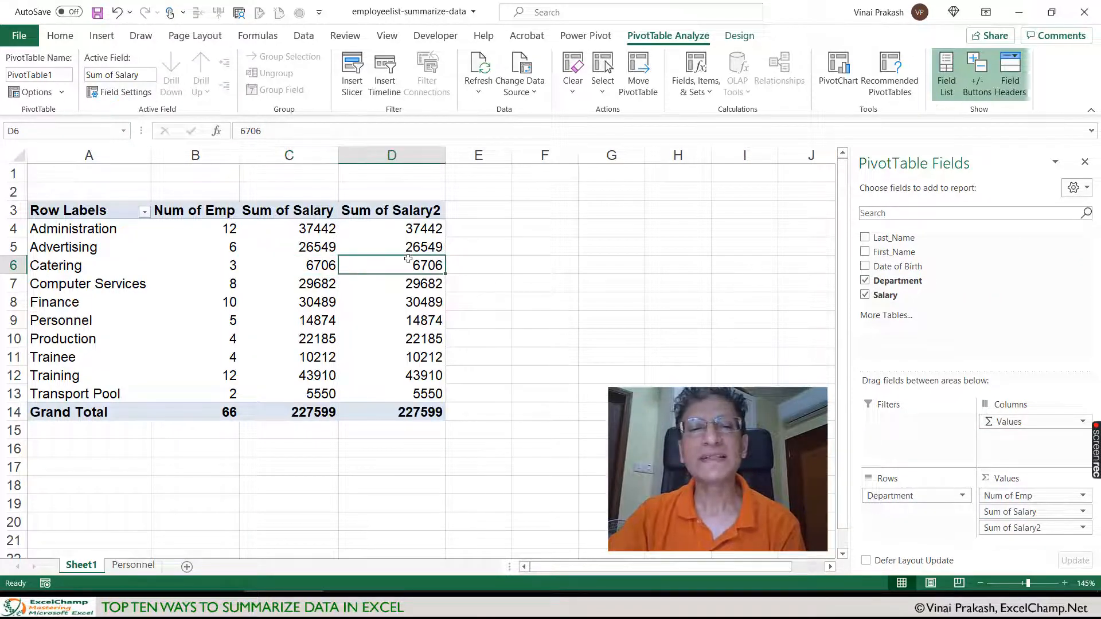
click(143, 90)
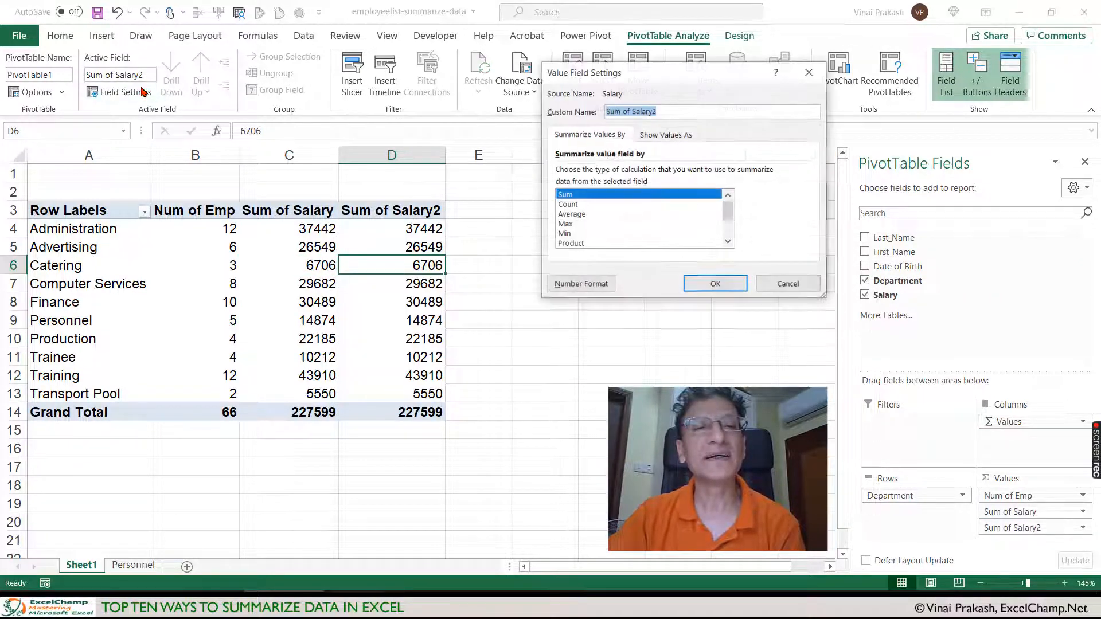
click(566, 223)
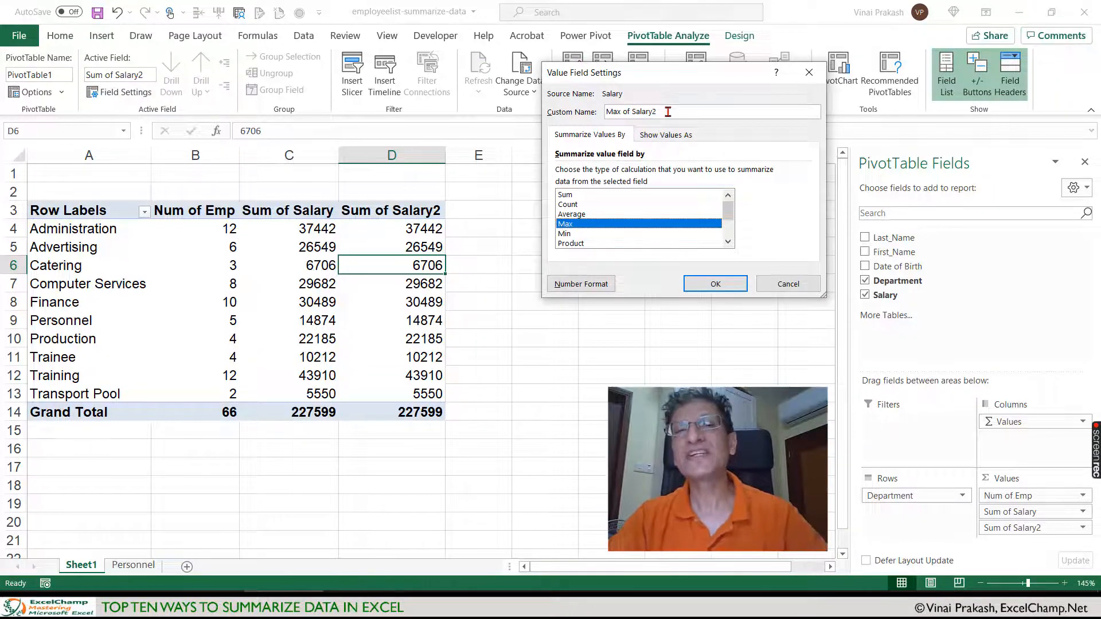
drag(668, 112, 586, 104)
text(H)
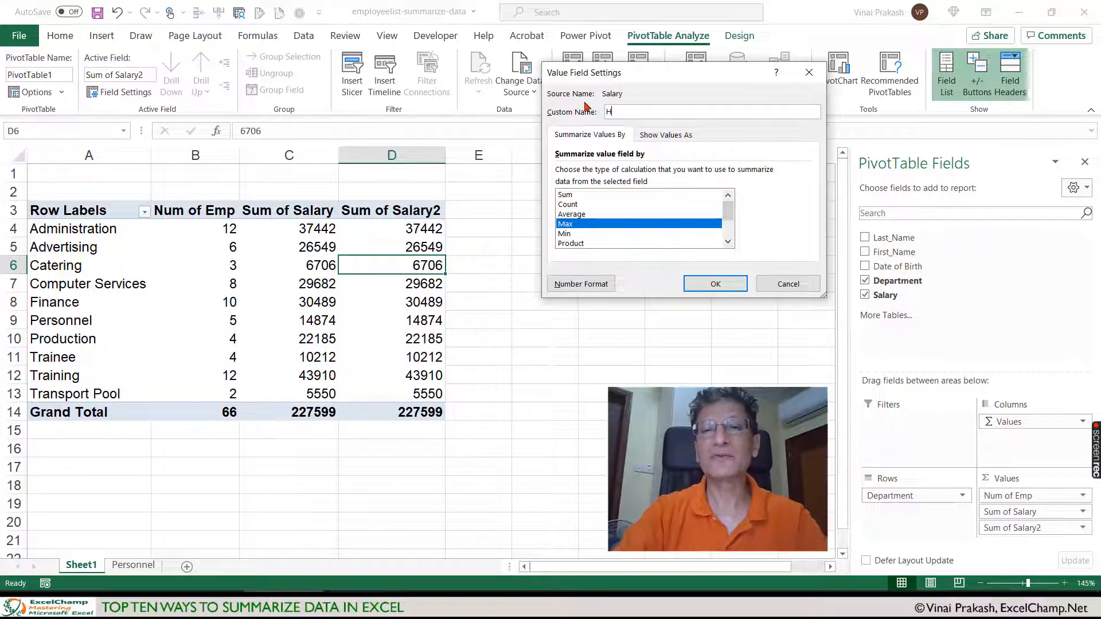
text(ighest Sal)
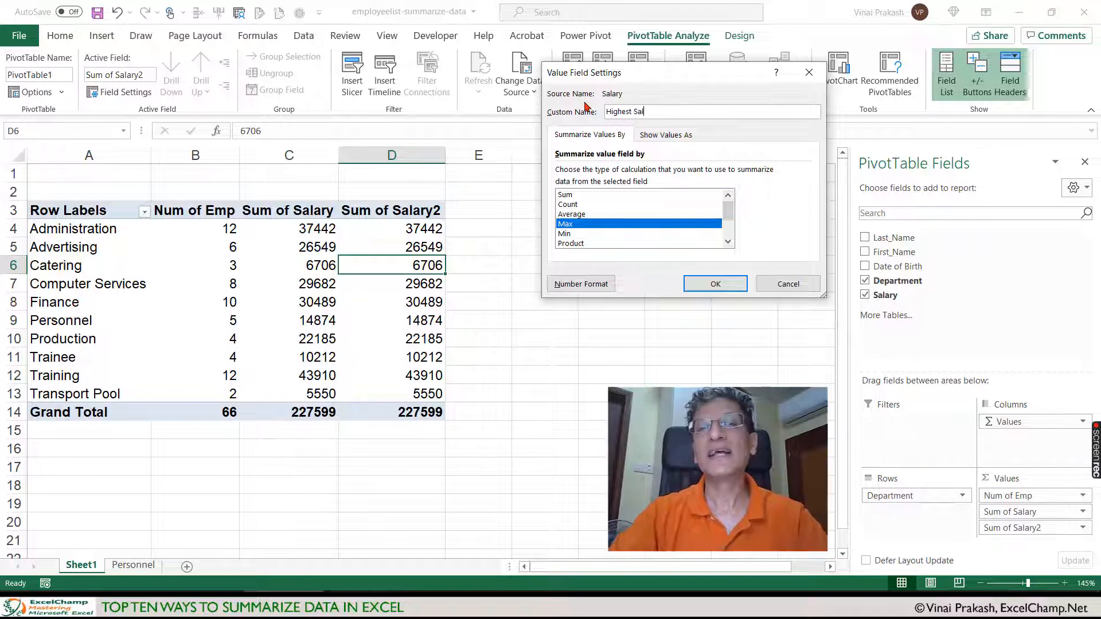
click(717, 284)
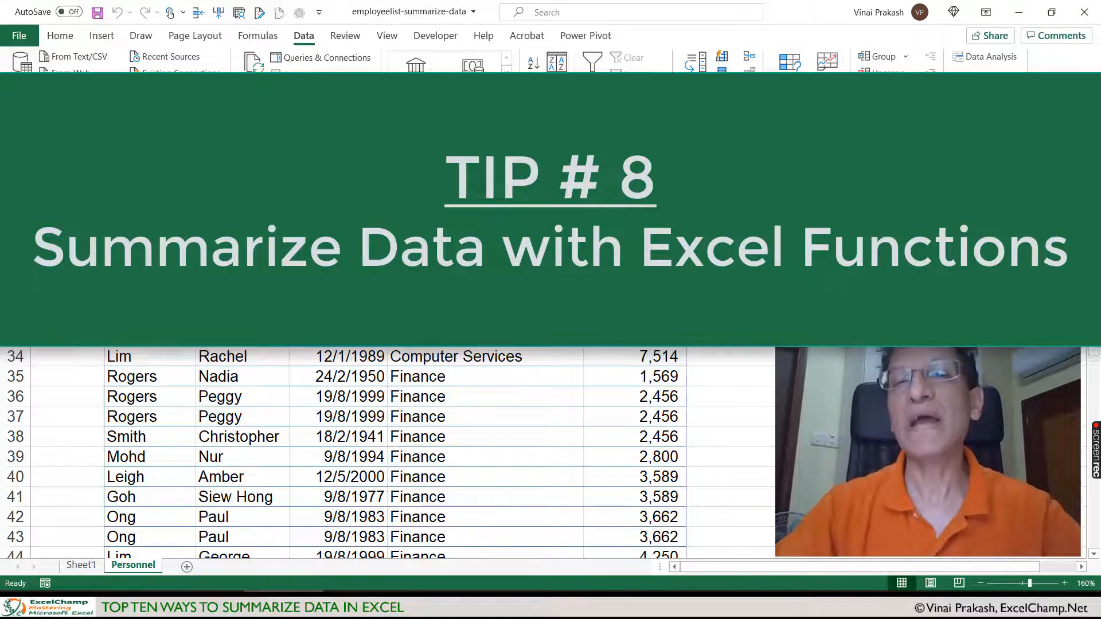
Step: Enter the label Total Salary in cell E74 below the employee list on the Personnel sheet
scroll(783, 321, down, 1)
scroll(784, 320, down, 19)
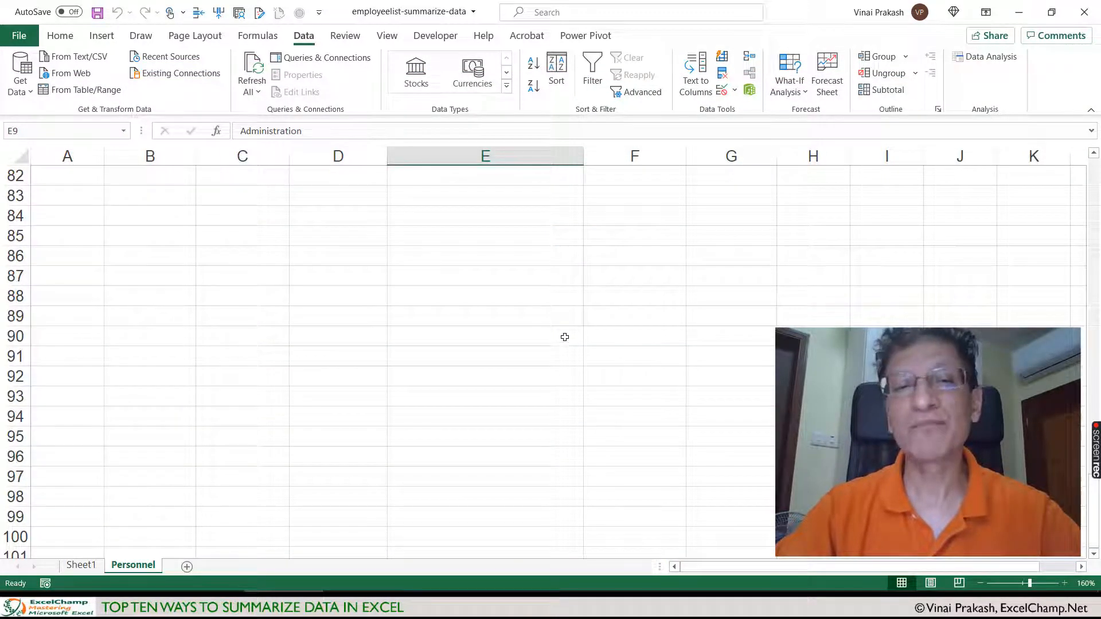
scroll(504, 344, up, 3)
scroll(505, 344, up, 5)
scroll(504, 341, down, 2)
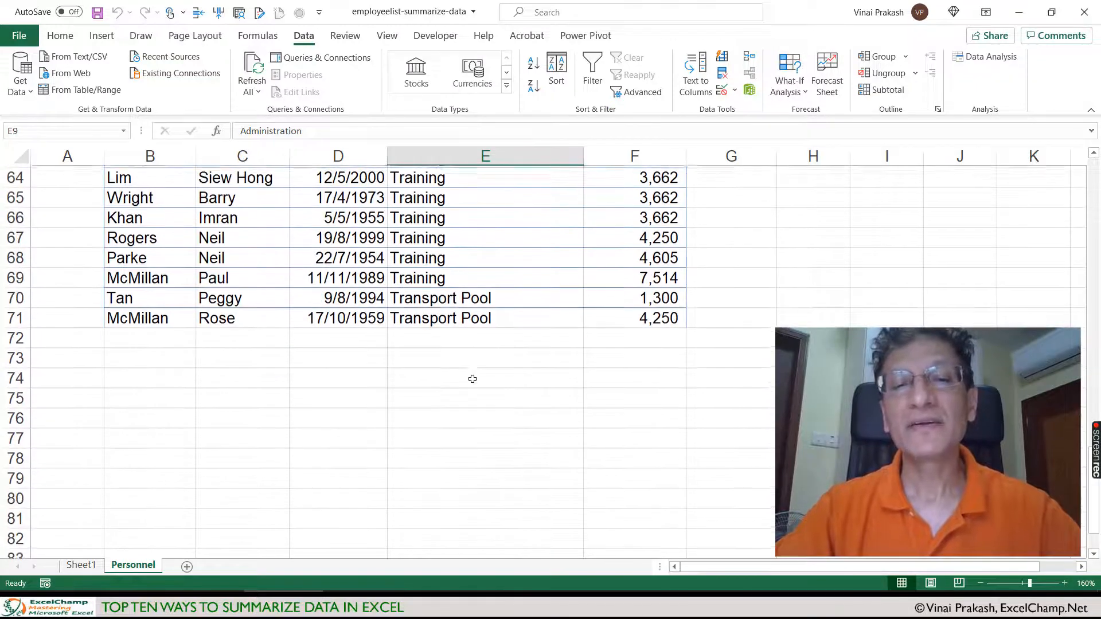
click(420, 379)
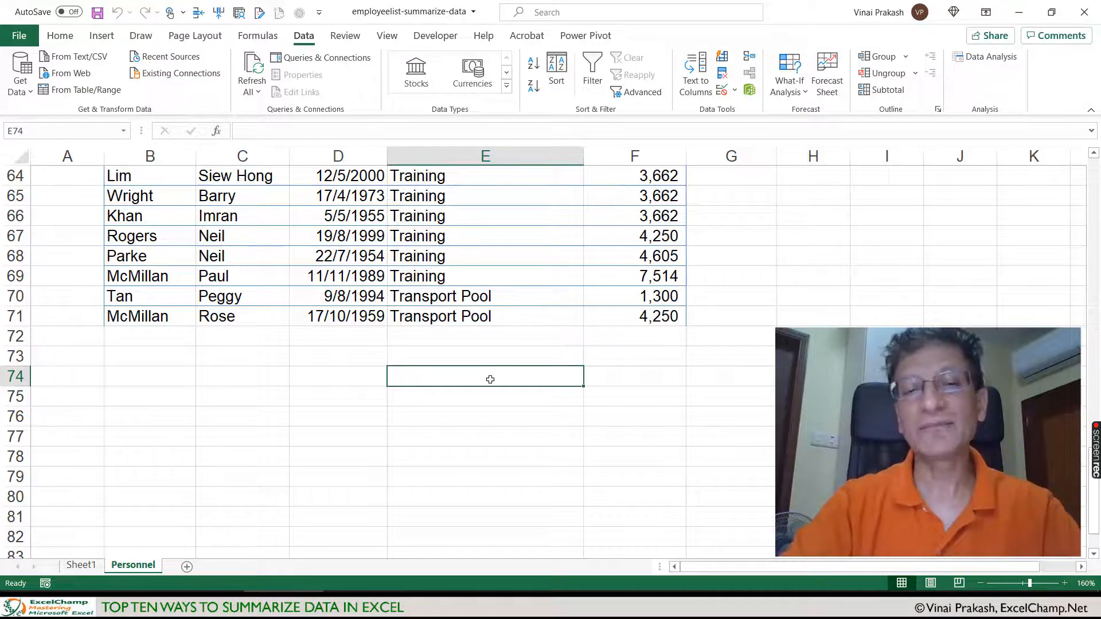
text(Total Salar)
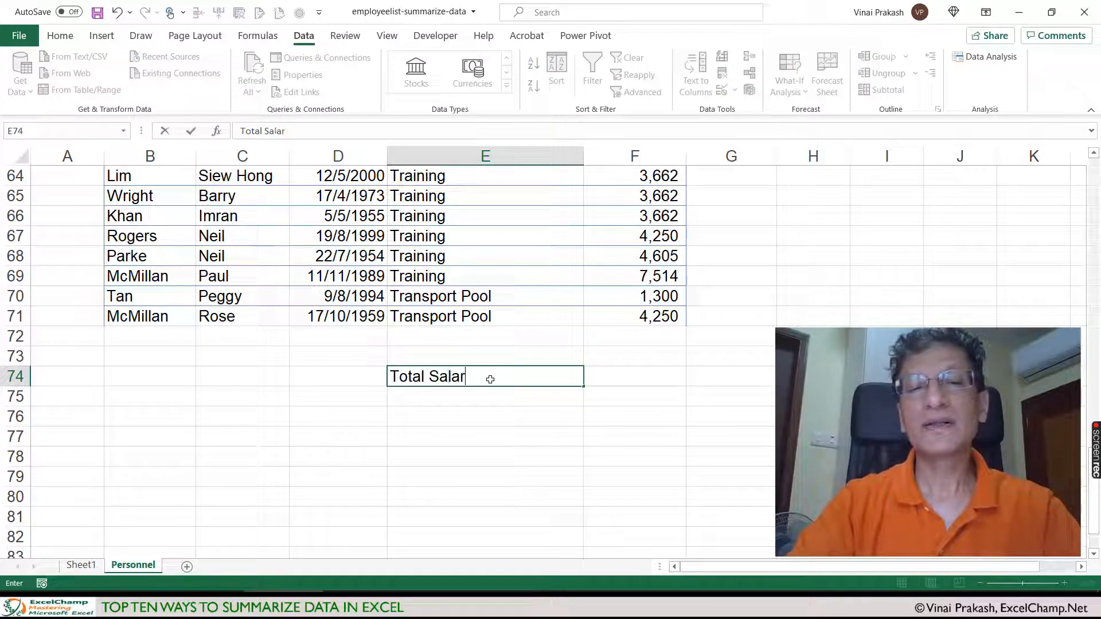
text(y)
key(Tab)
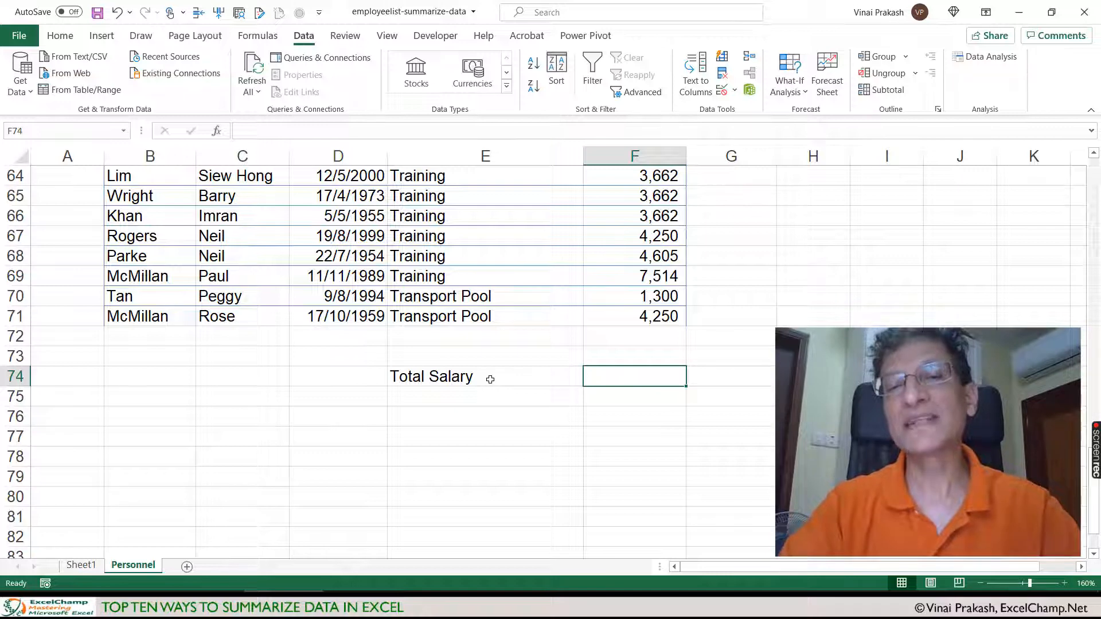
Step: Total the Salary column in cell F74 with =SUM(F5:F71) and check the resulting cell
text(=SUM)
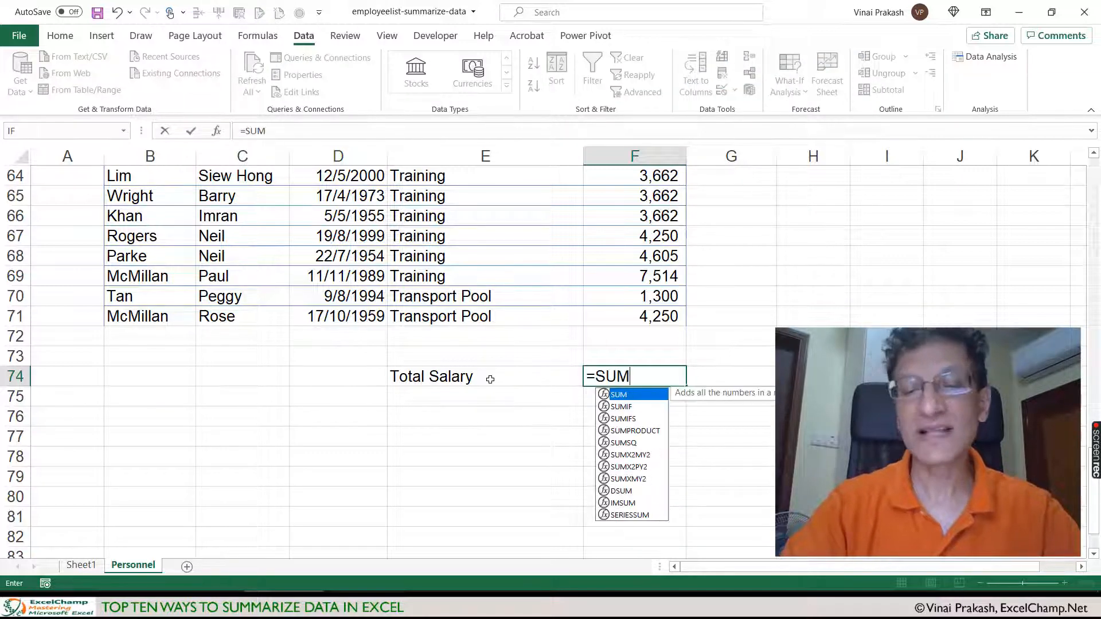
text(()
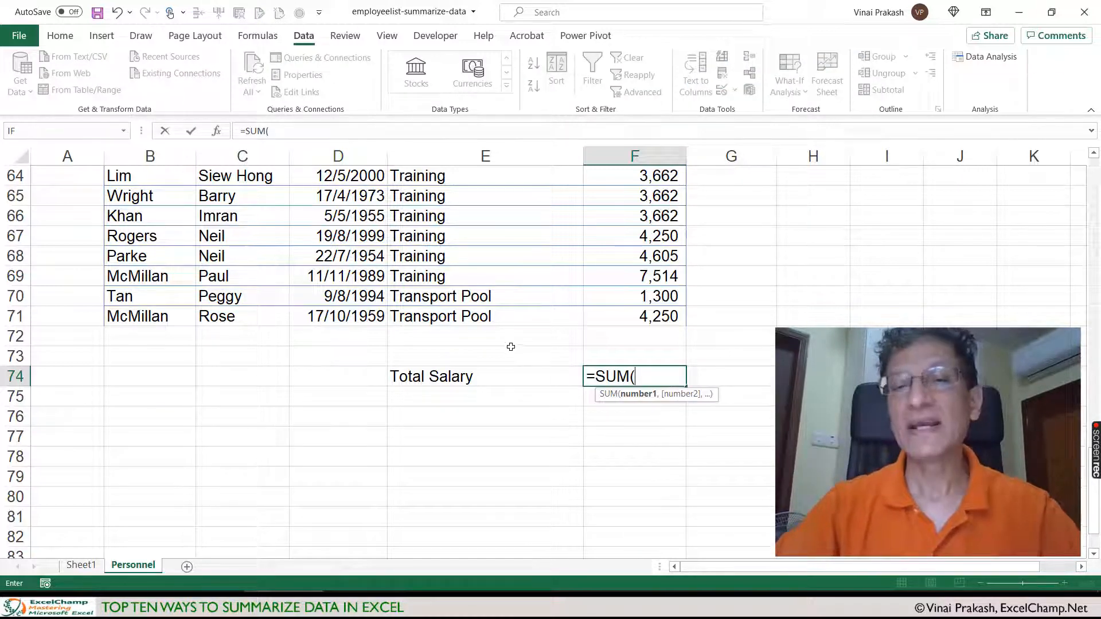
click(653, 316)
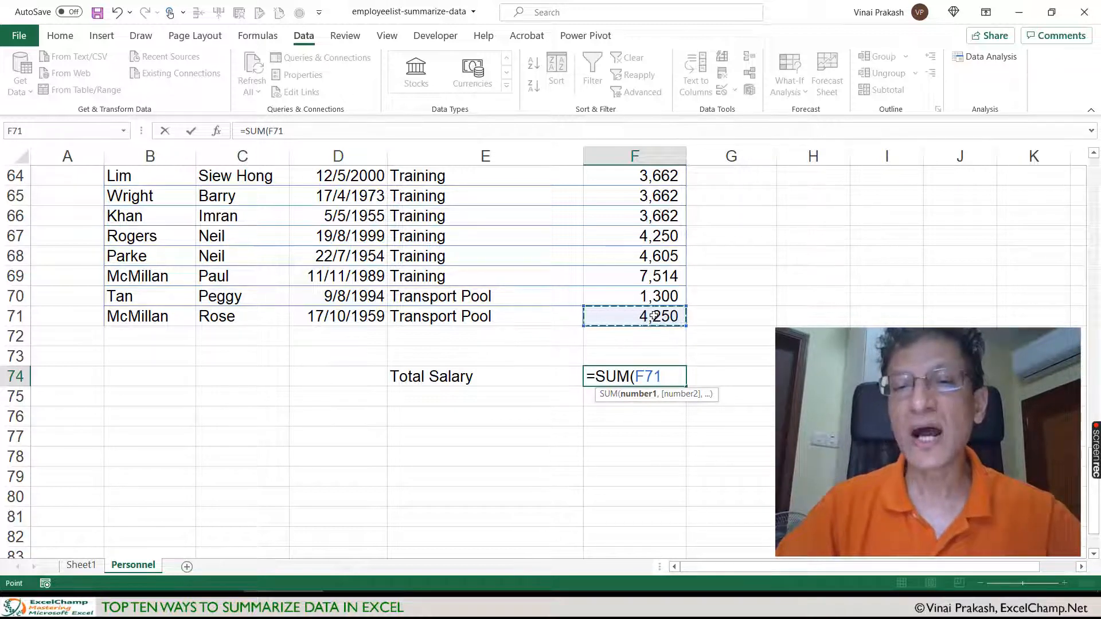
key(ctrl+shift+Up)
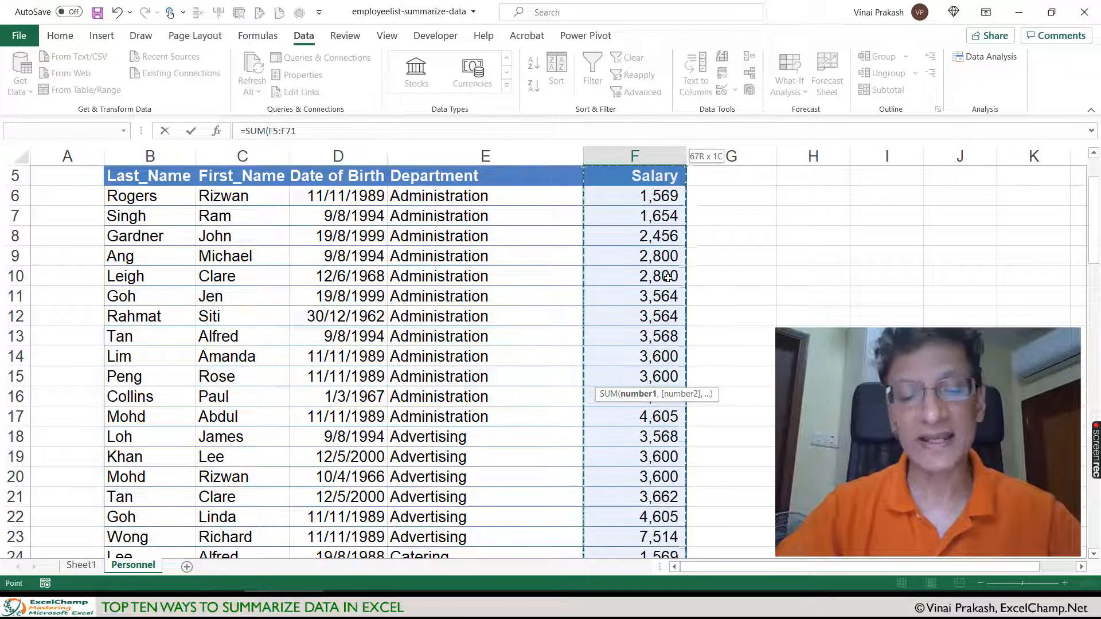
text())
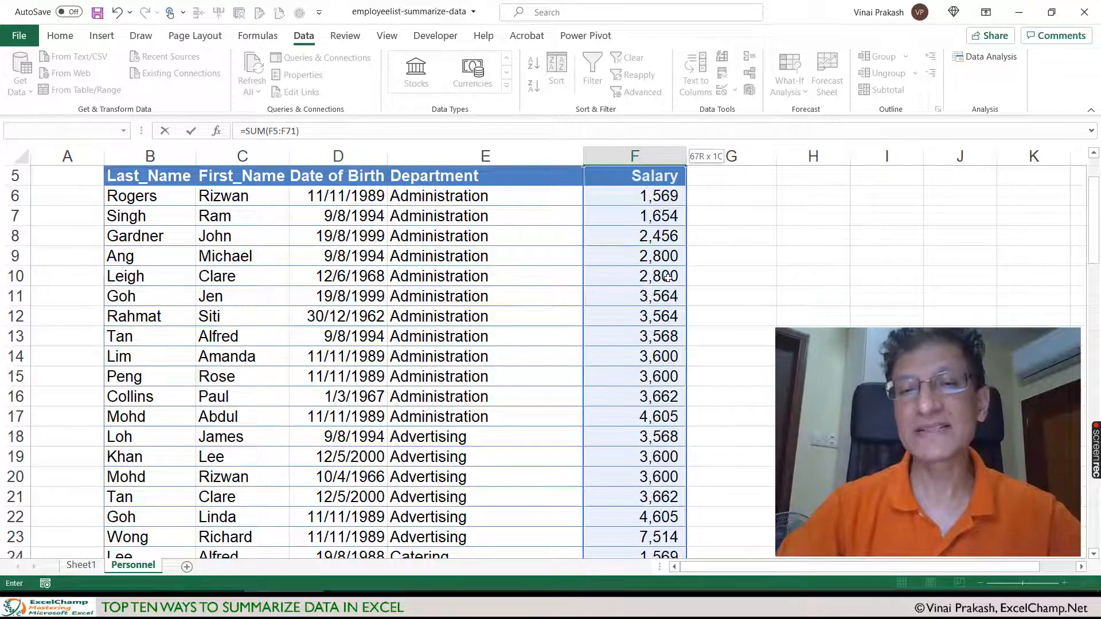
key(Return)
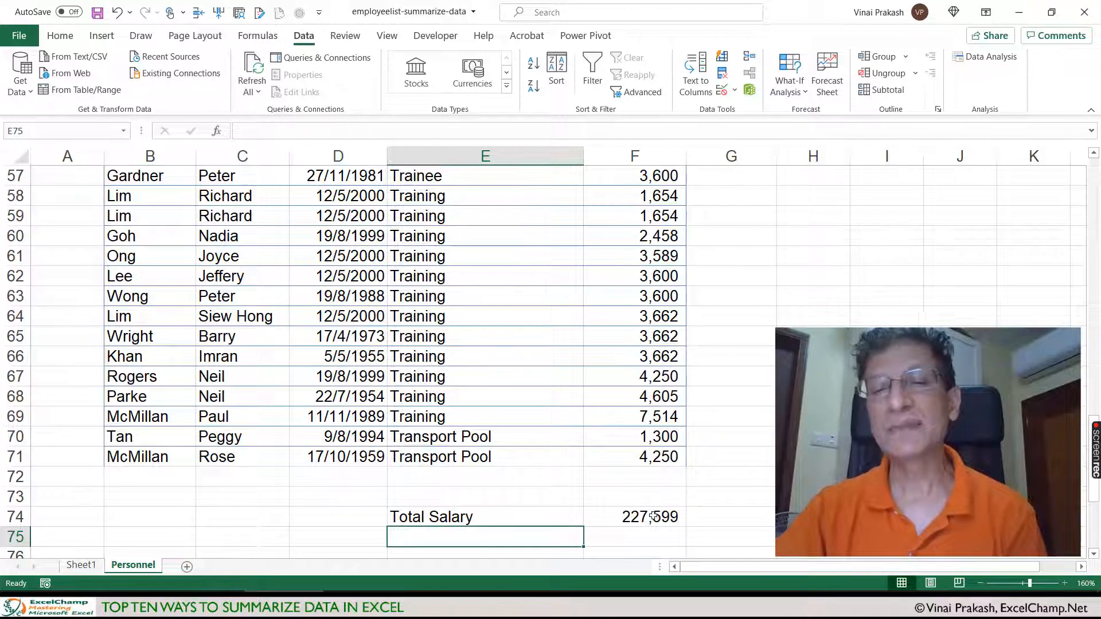
click(646, 516)
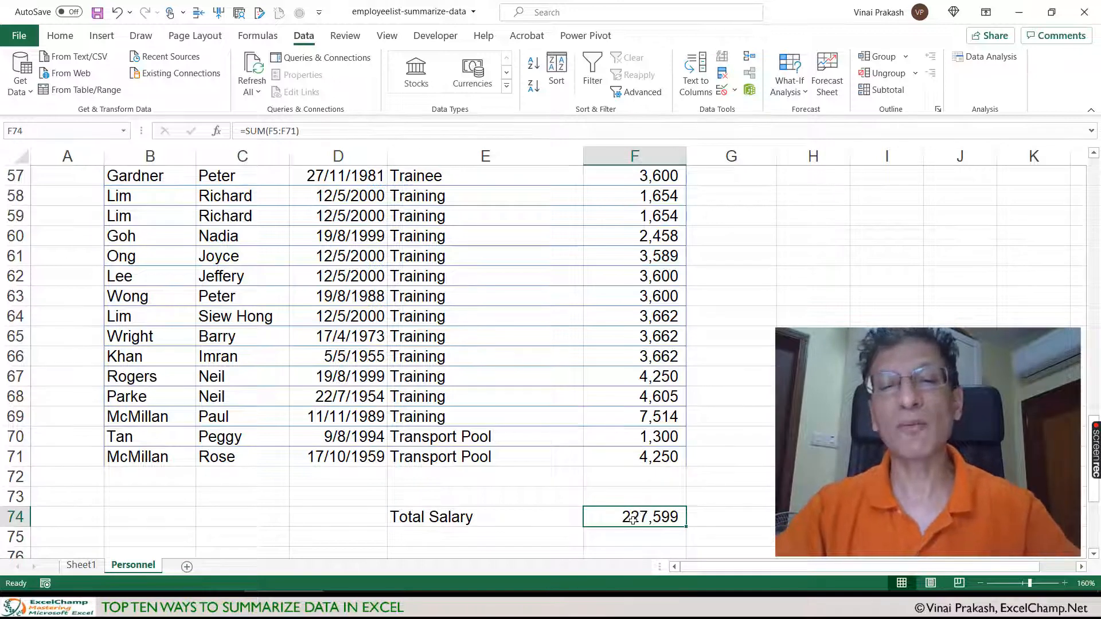
Step: Enter the label Average Salary in cell E75, directly below the Total Salary label
scroll(633, 519, down, 1)
click(542, 479)
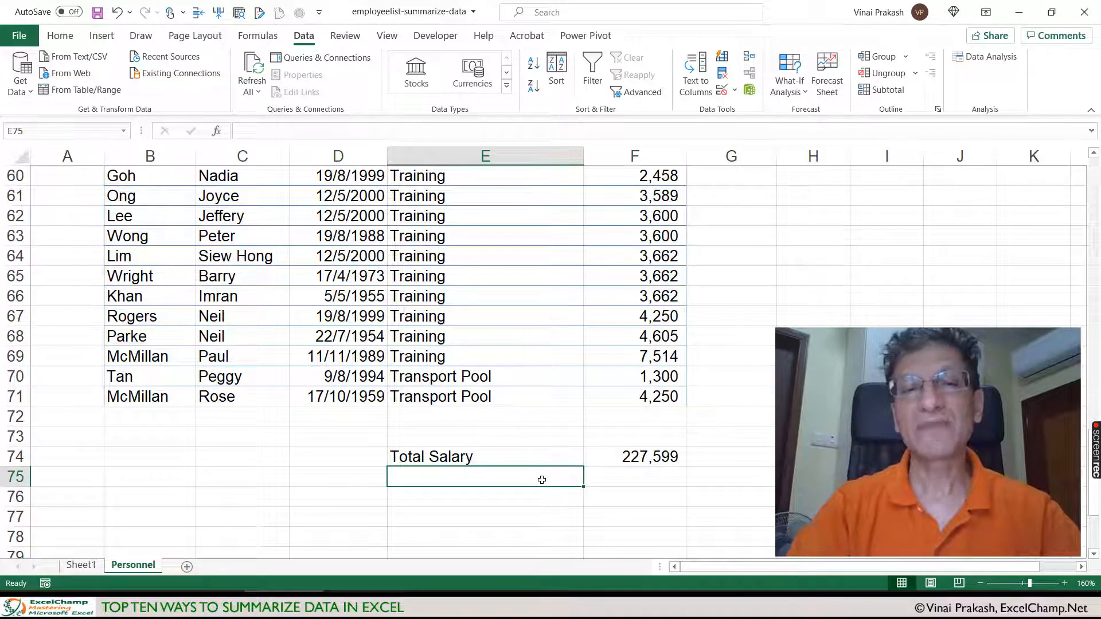
text(Average)
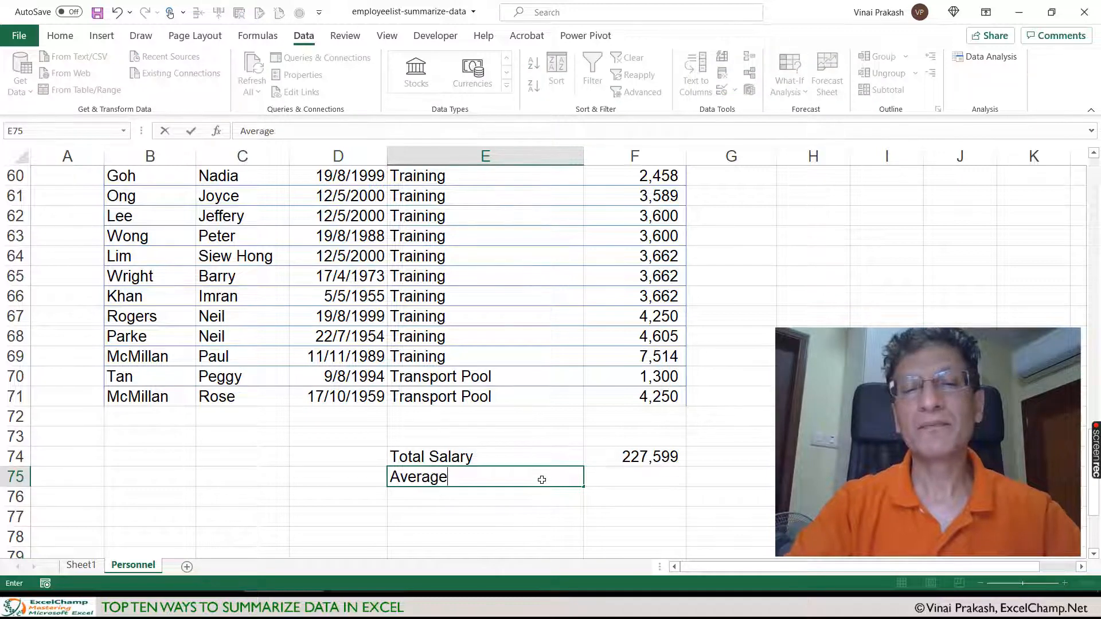
text( Salary)
key(Tab)
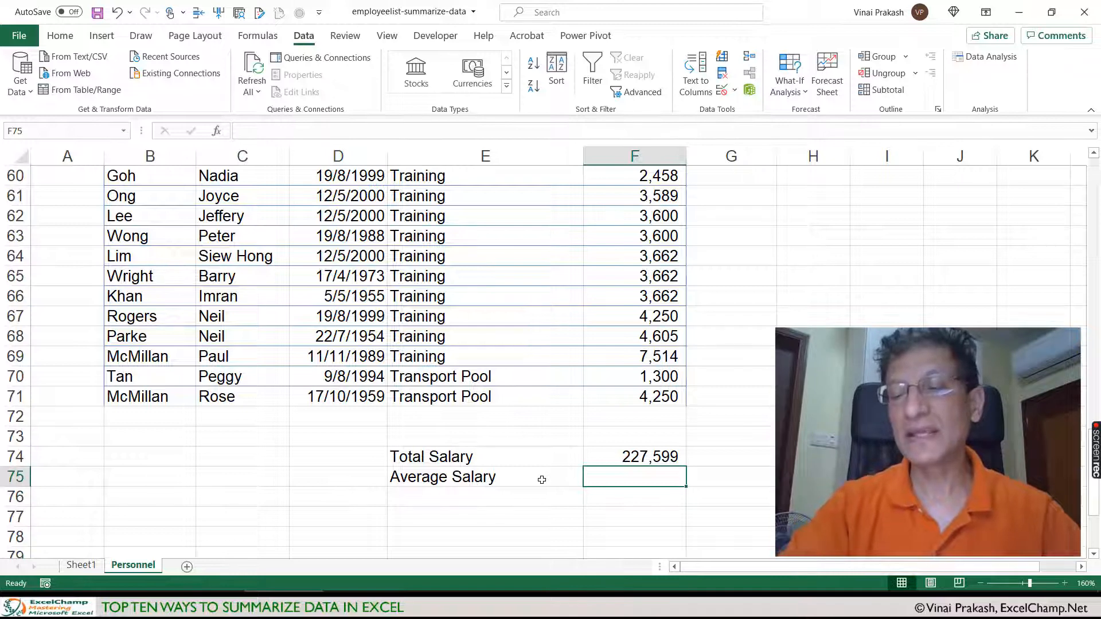
Step: Average the Salary column in cell F75 with =AVERAGE(F6:F71), and check the total and average formulas
text(=AVERAGE()
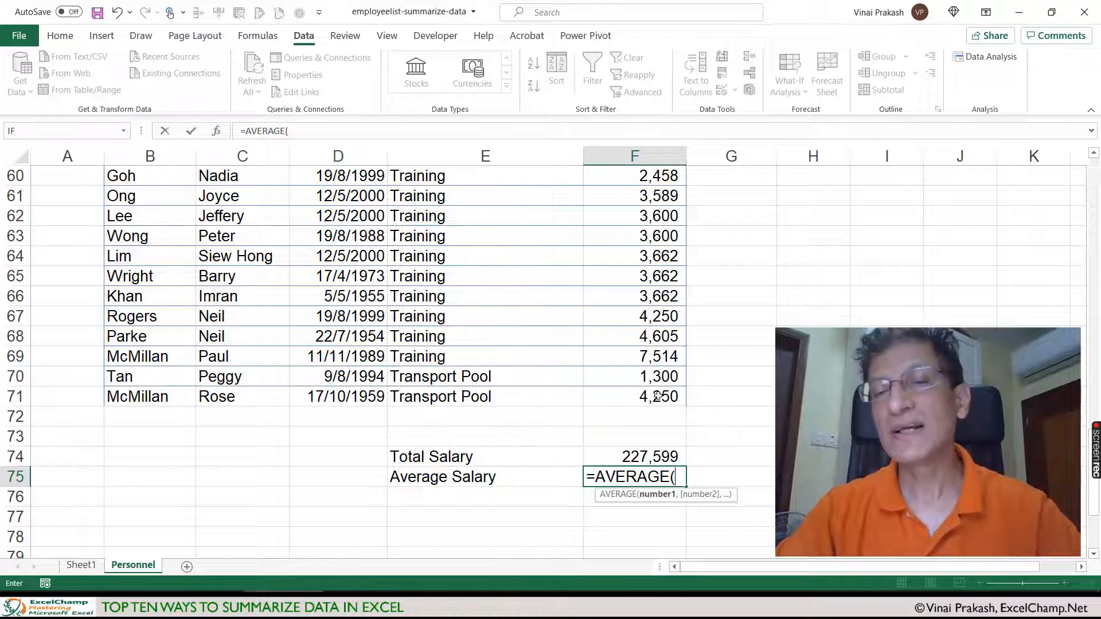
scroll(654, 390, up, 20)
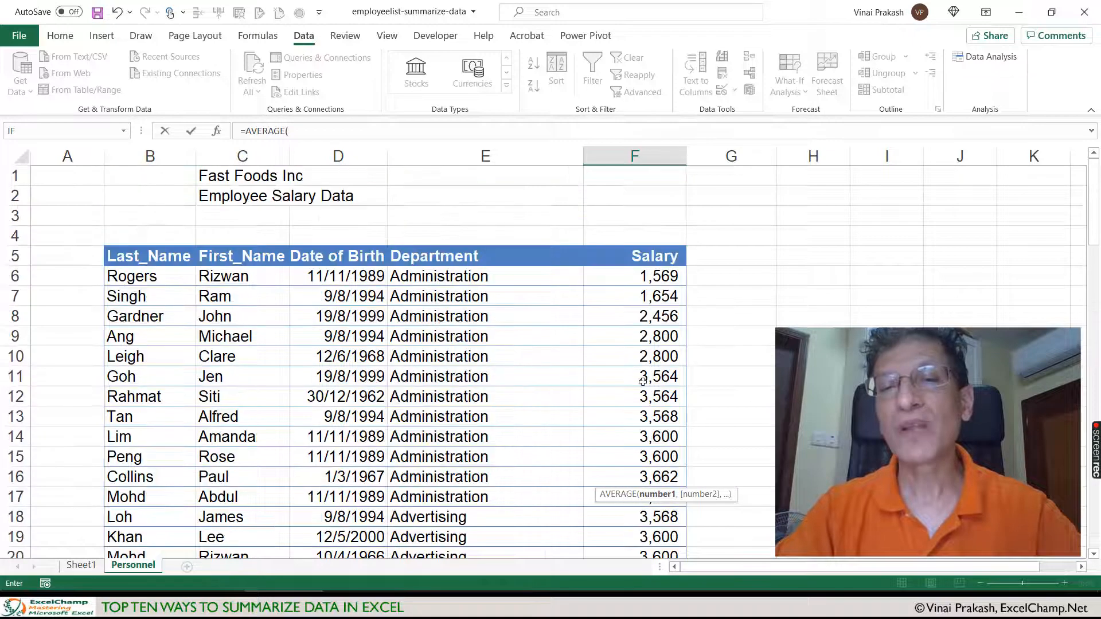
click(626, 280)
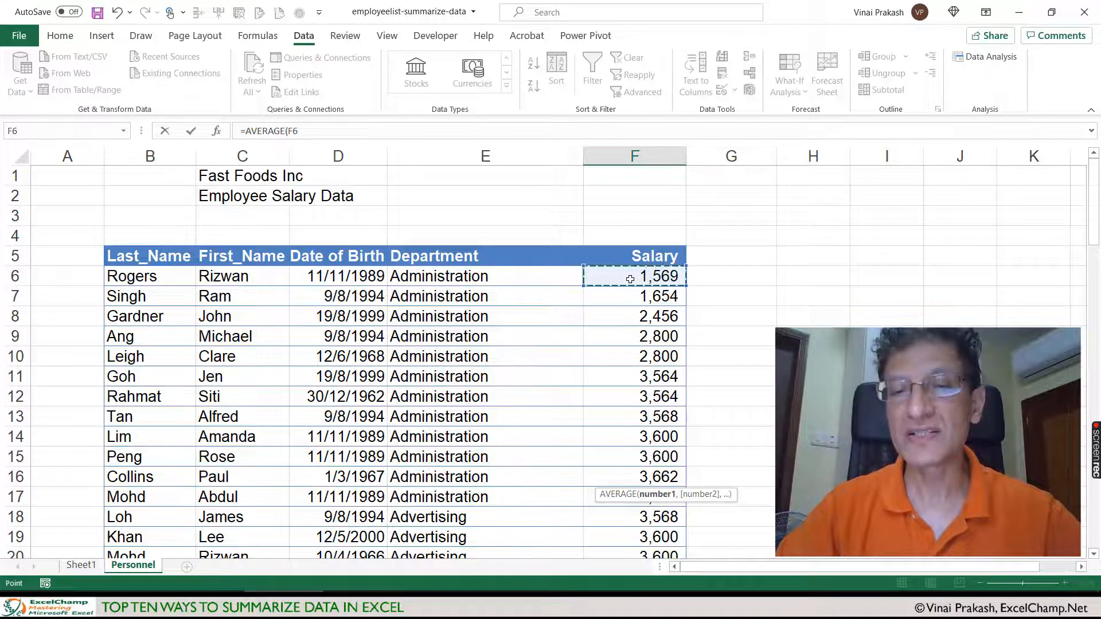
key(ctrl+shift+Down)
scroll(633, 304, down, 3)
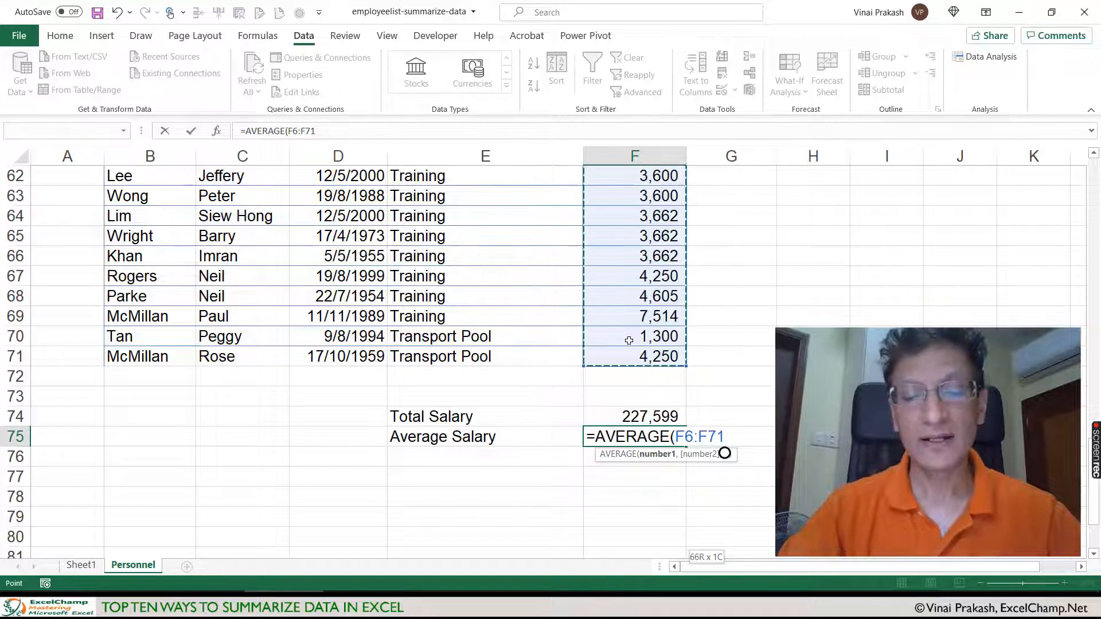
text())
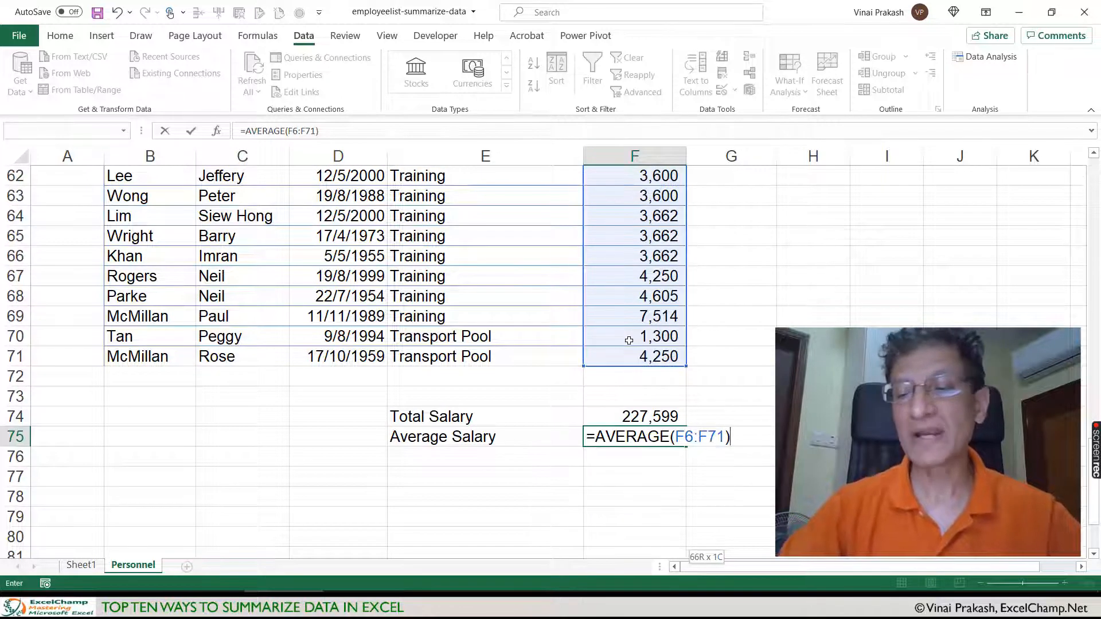
key(Return)
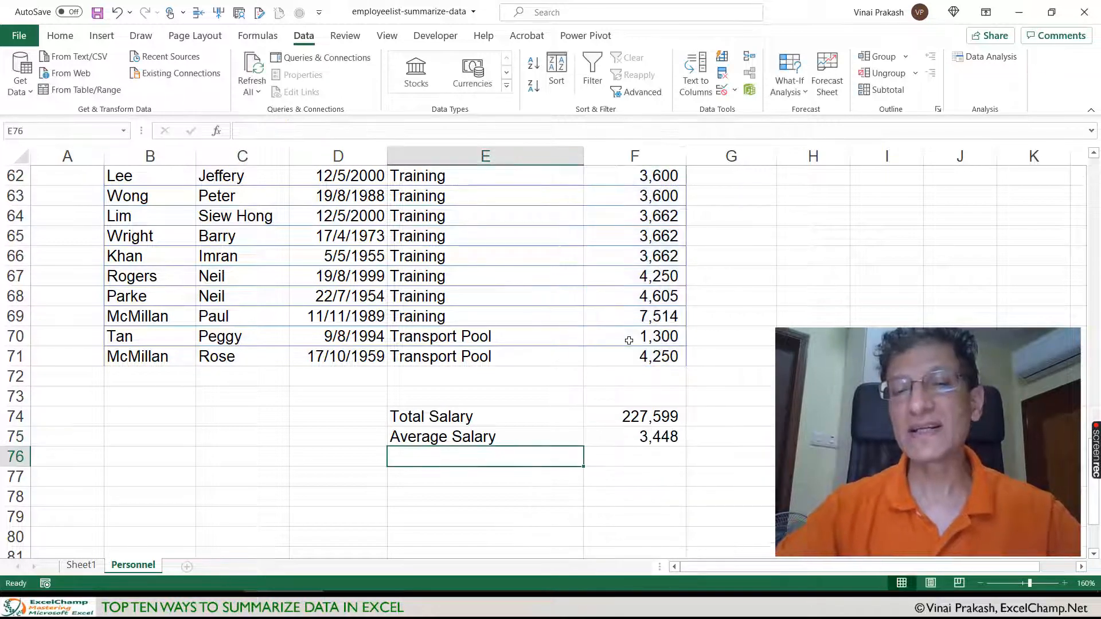
click(635, 436)
click(635, 420)
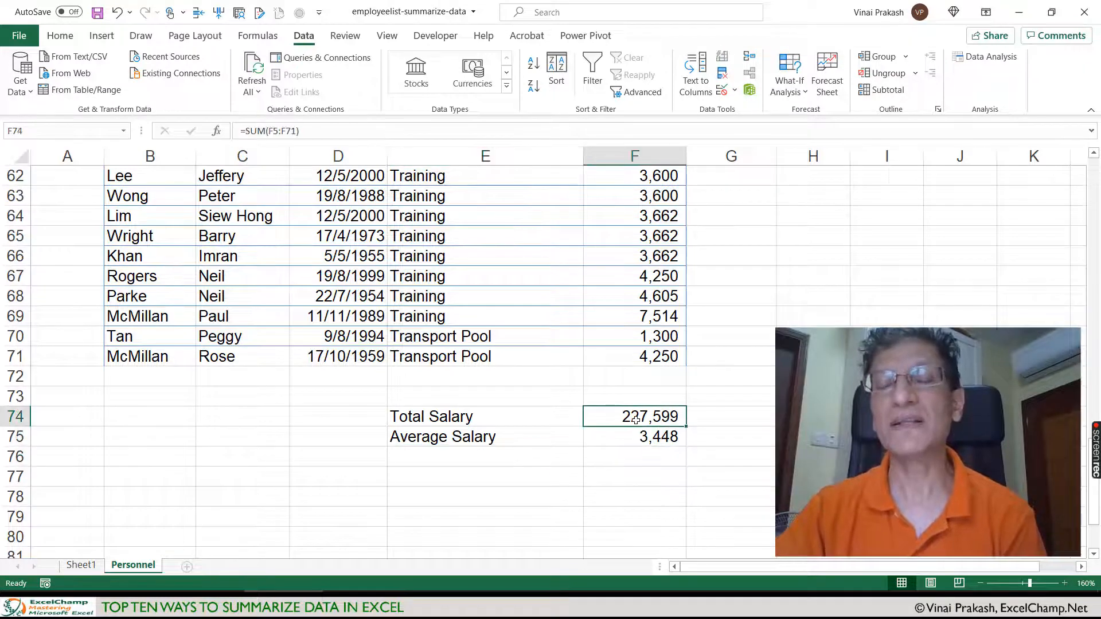
click(649, 439)
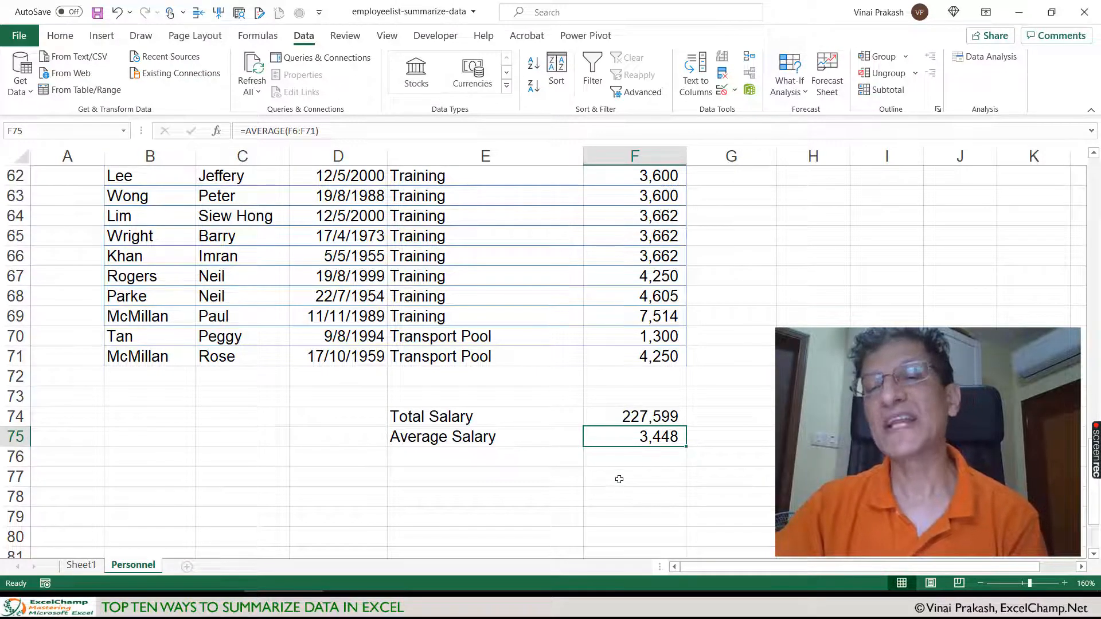
Step: Enter the label Total Salary for Training in cell E77, leaving a blank row below the Average Salary label
click(549, 462)
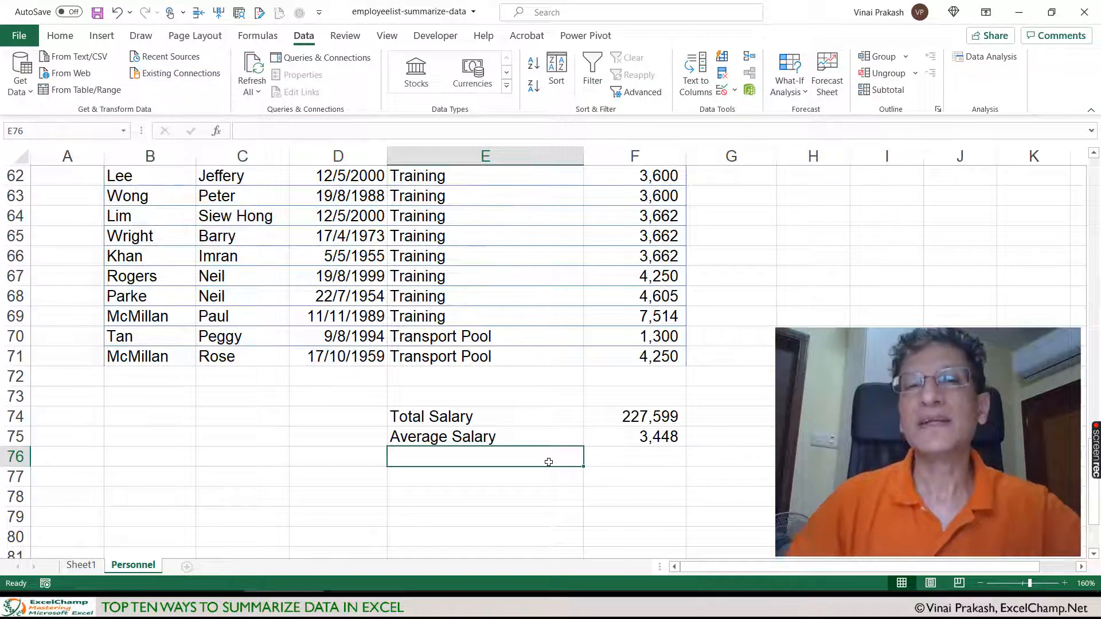
scroll(548, 462, down, 1)
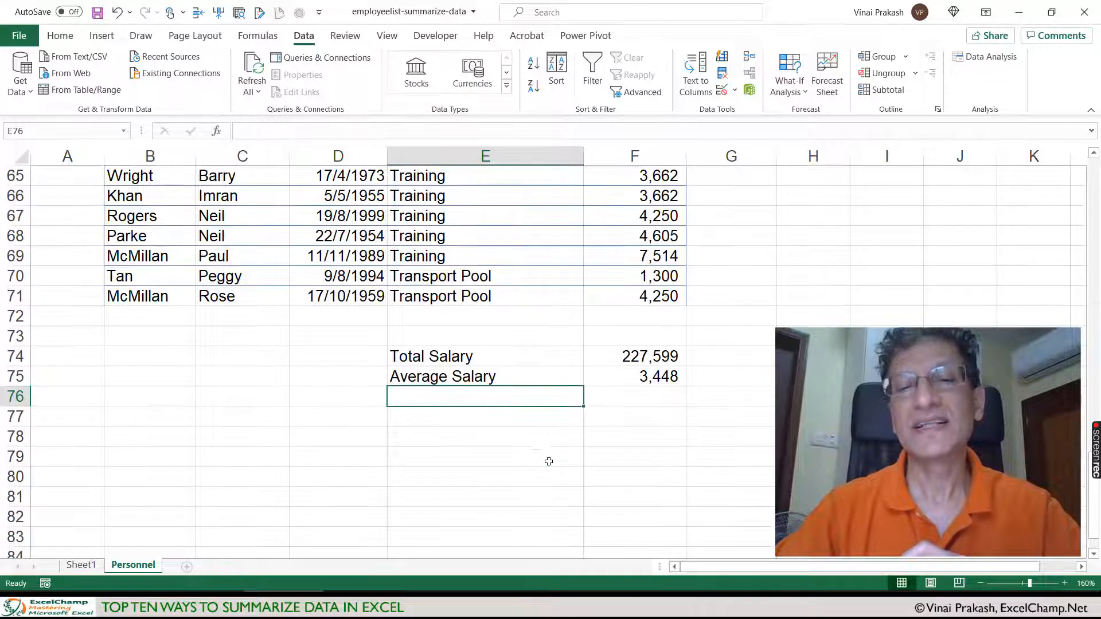
click(504, 418)
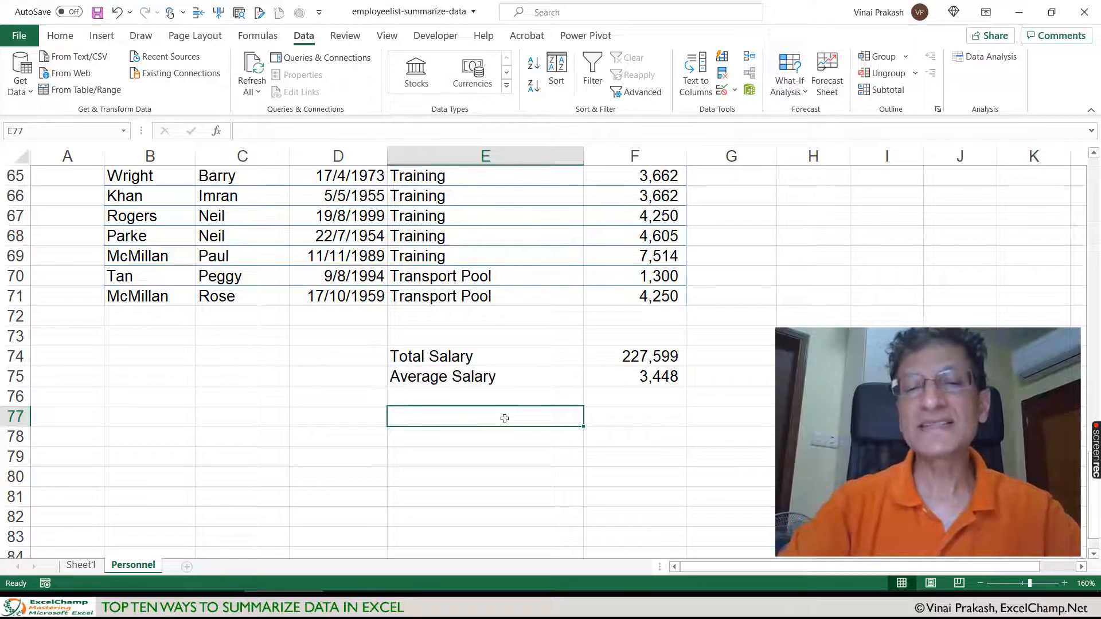
text(Total S)
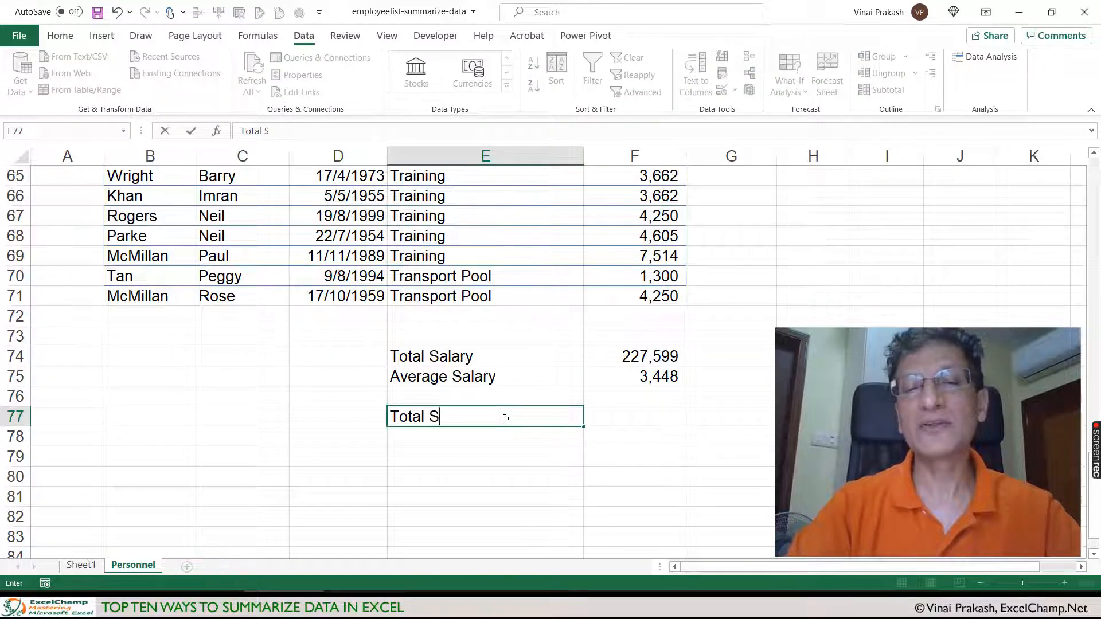
text(alary for Training)
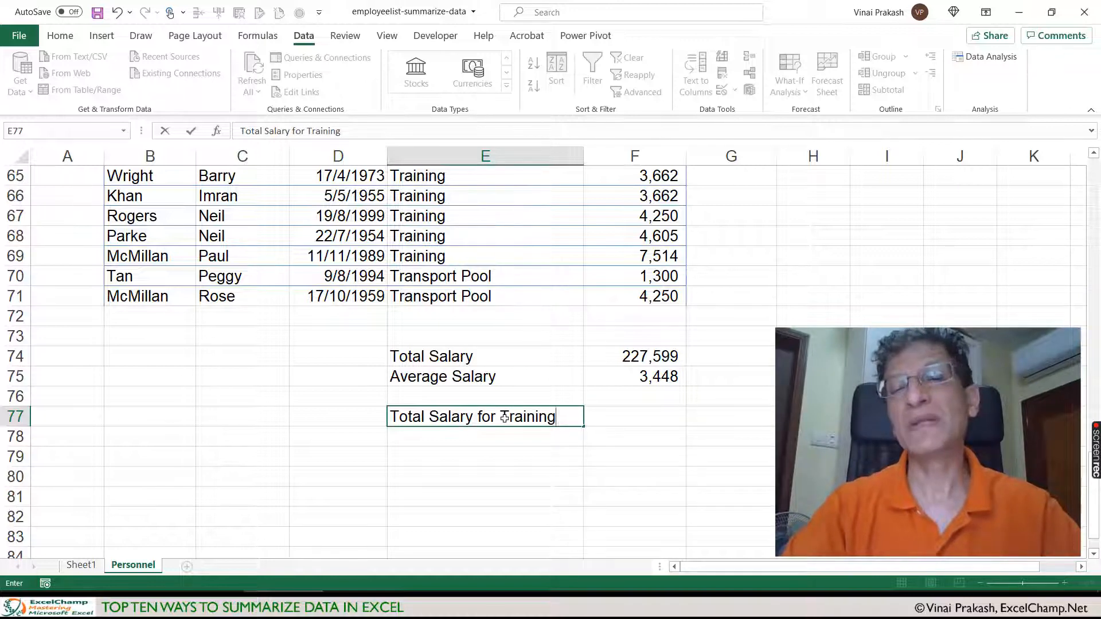
key(Tab)
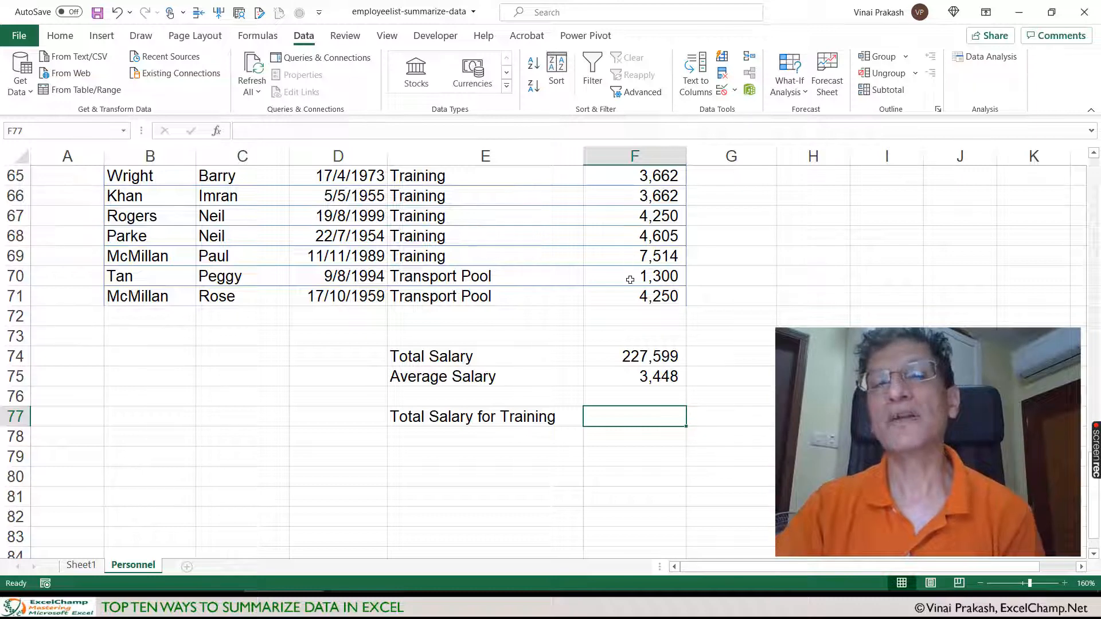
Step: Examine the salaries in the Training department rows of the employee list
scroll(611, 256, up, 3)
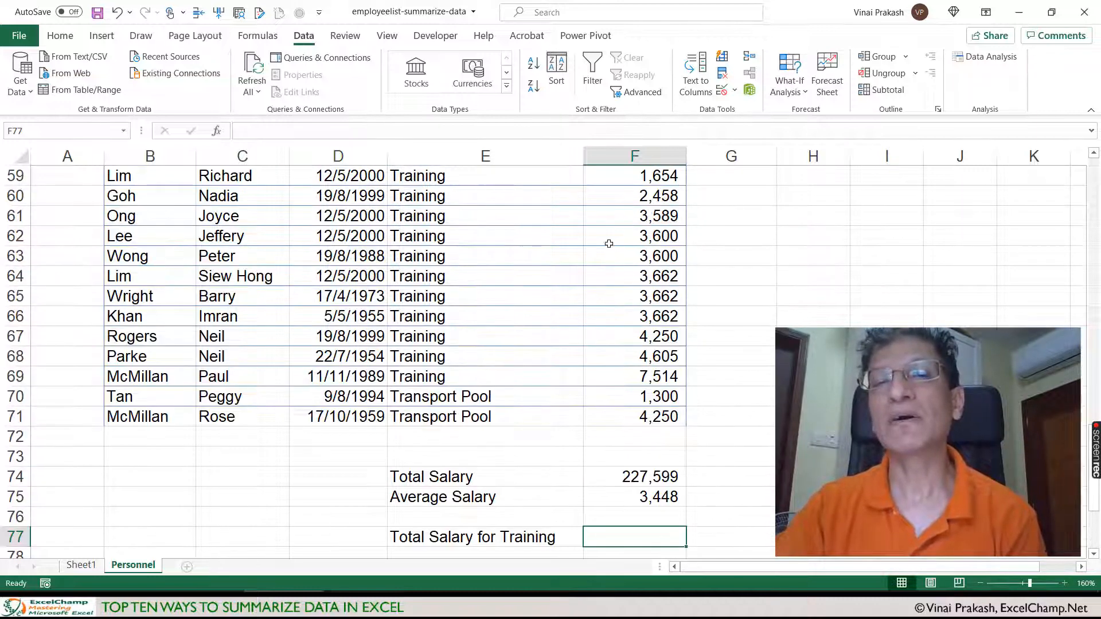
click(619, 223)
drag(621, 230, 615, 428)
click(609, 356)
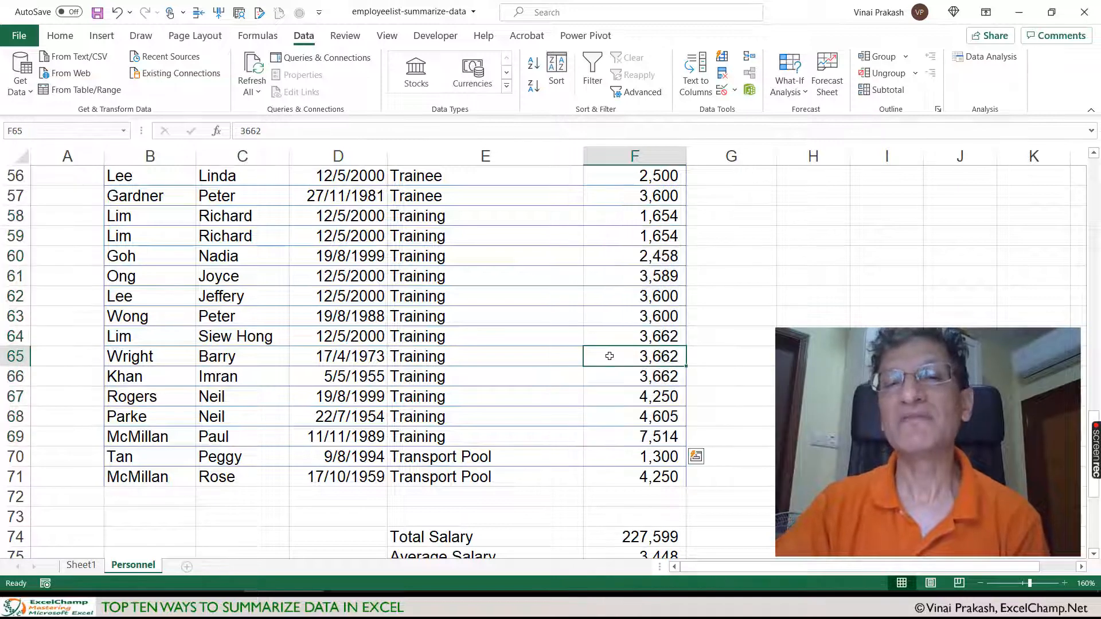
Step: Start a SUMIF formula in cell F77 with the Department cells E6:E71 as its criteria range
scroll(614, 354, down, 4)
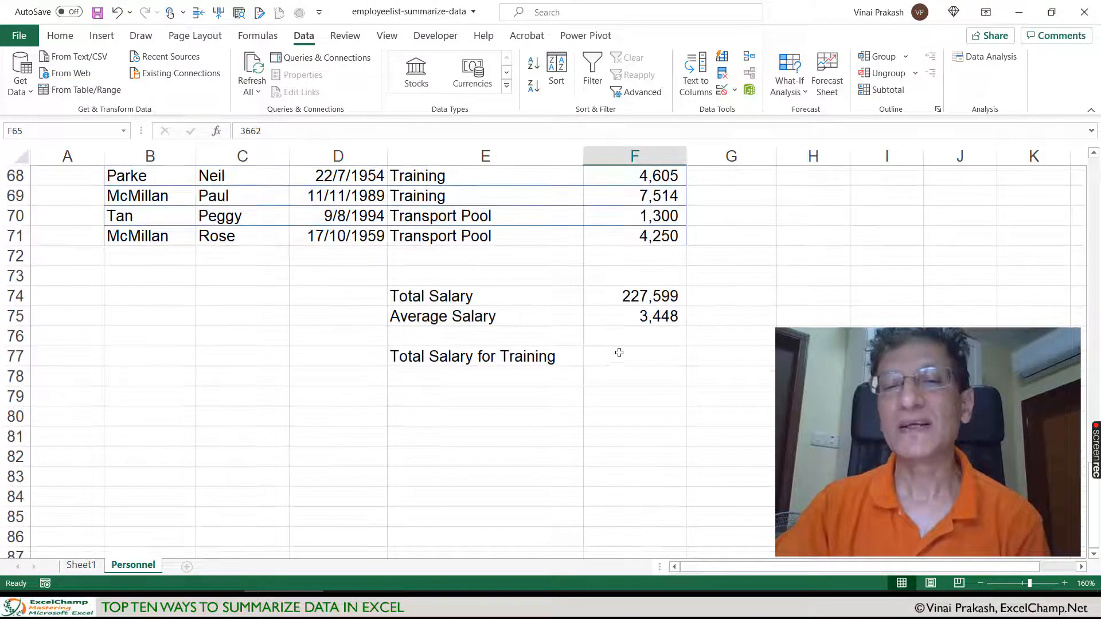
click(620, 361)
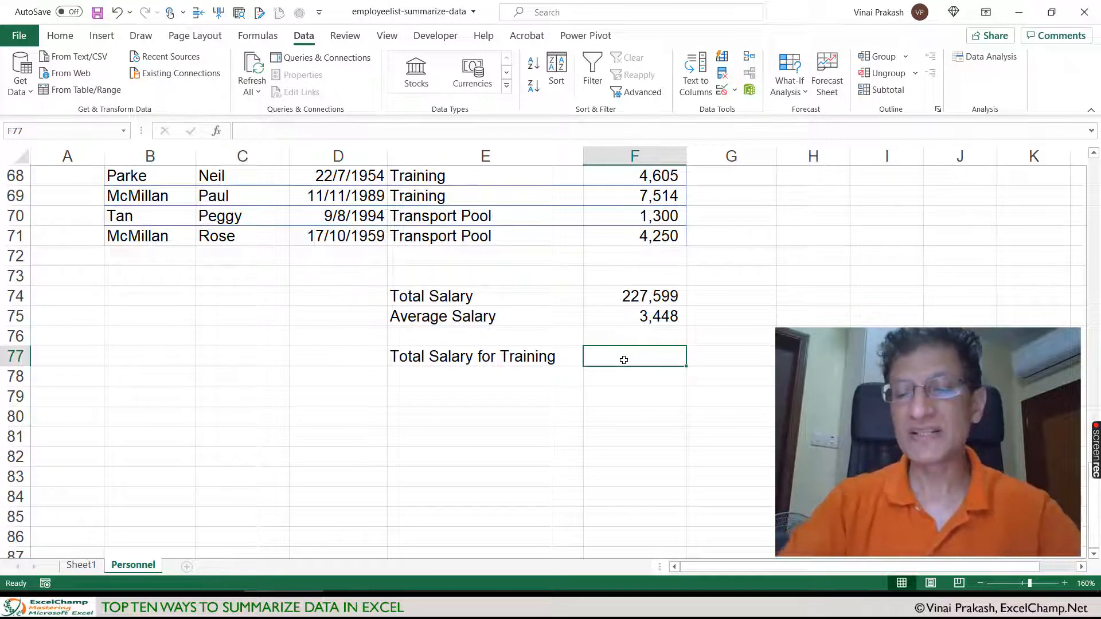
text(=SUM)
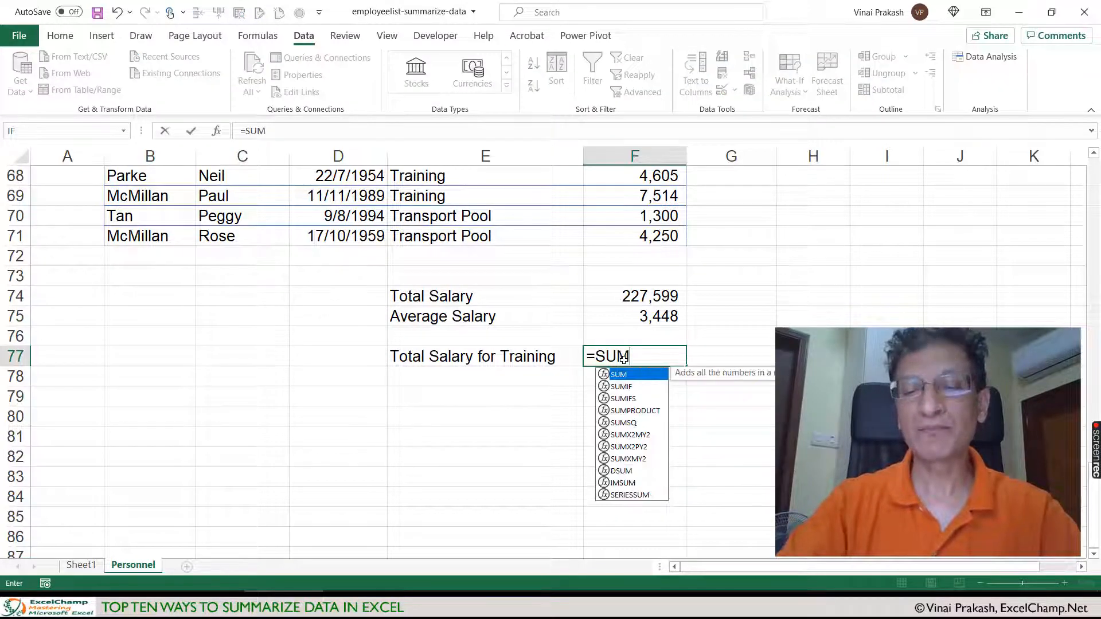
text(()
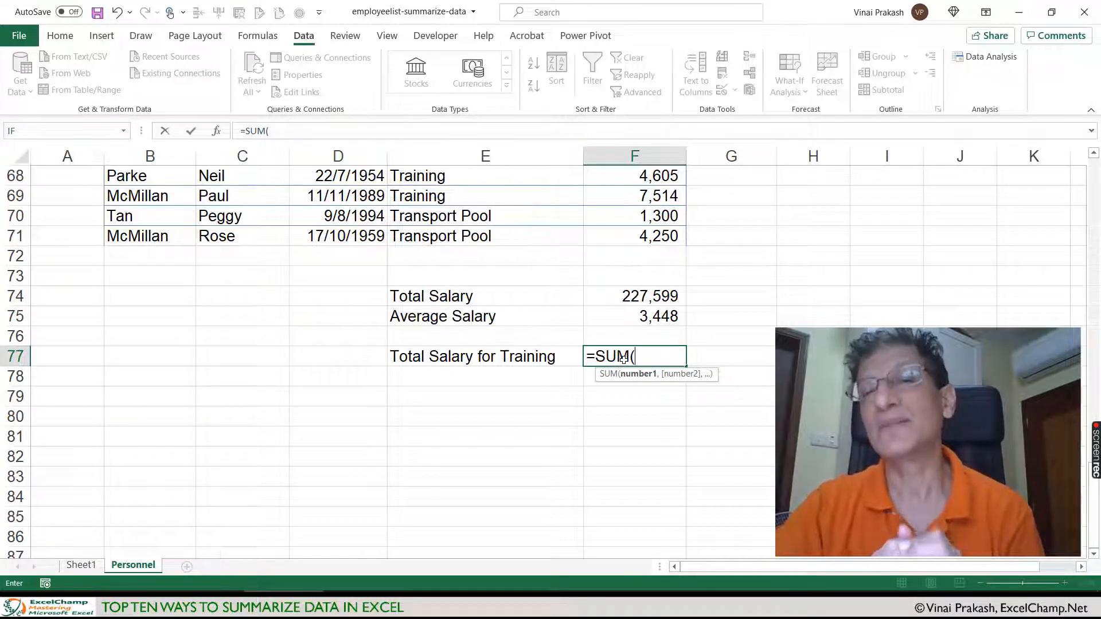
key(BackSpace)
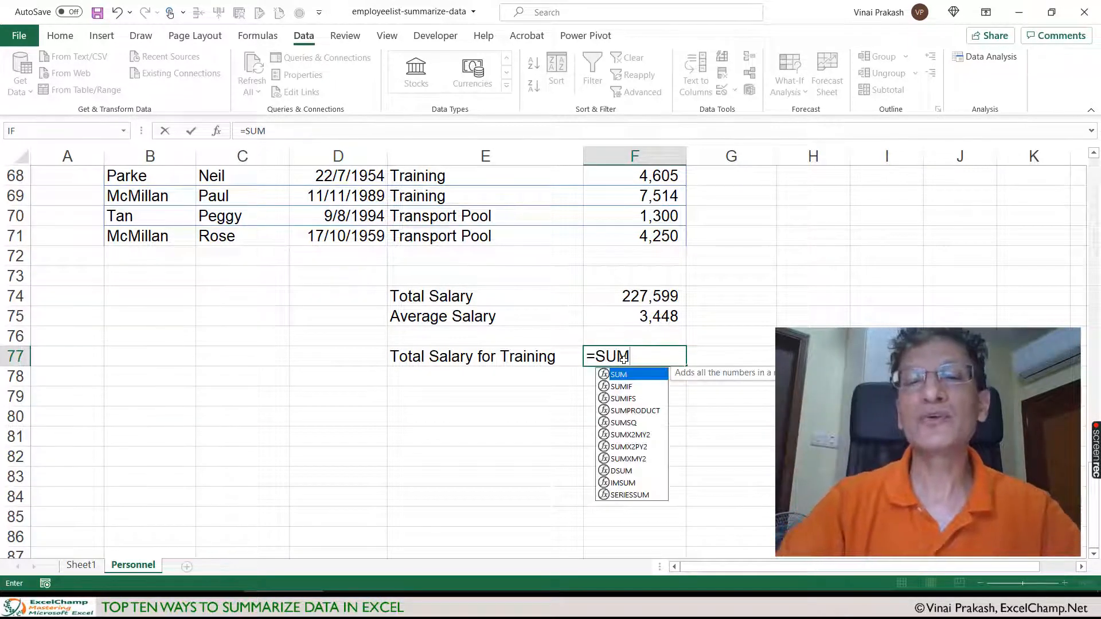
text(IF)
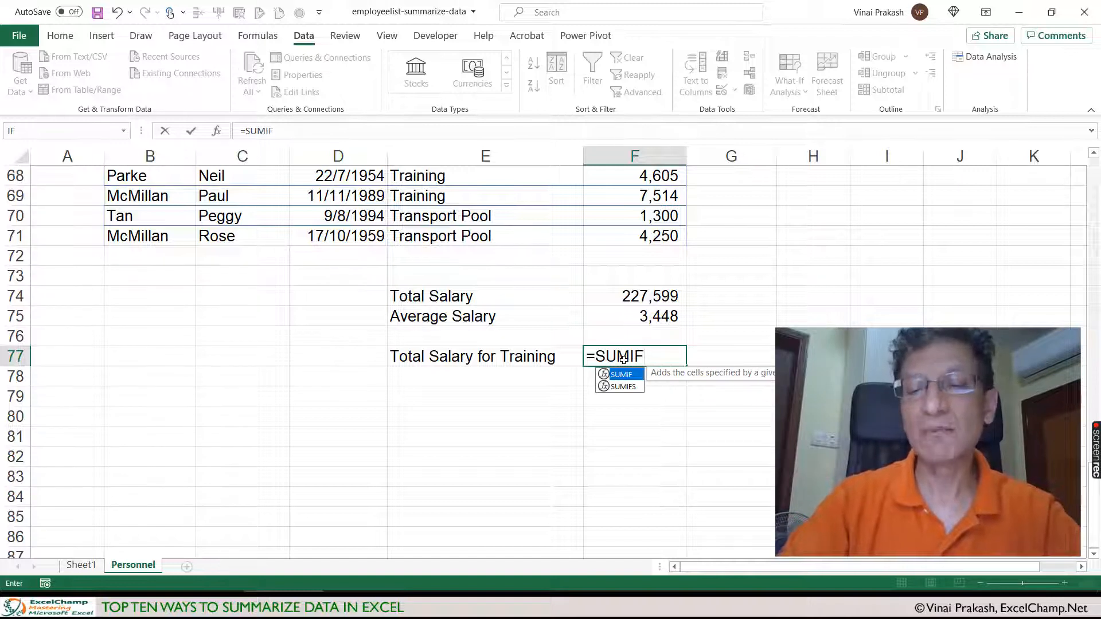
text(()
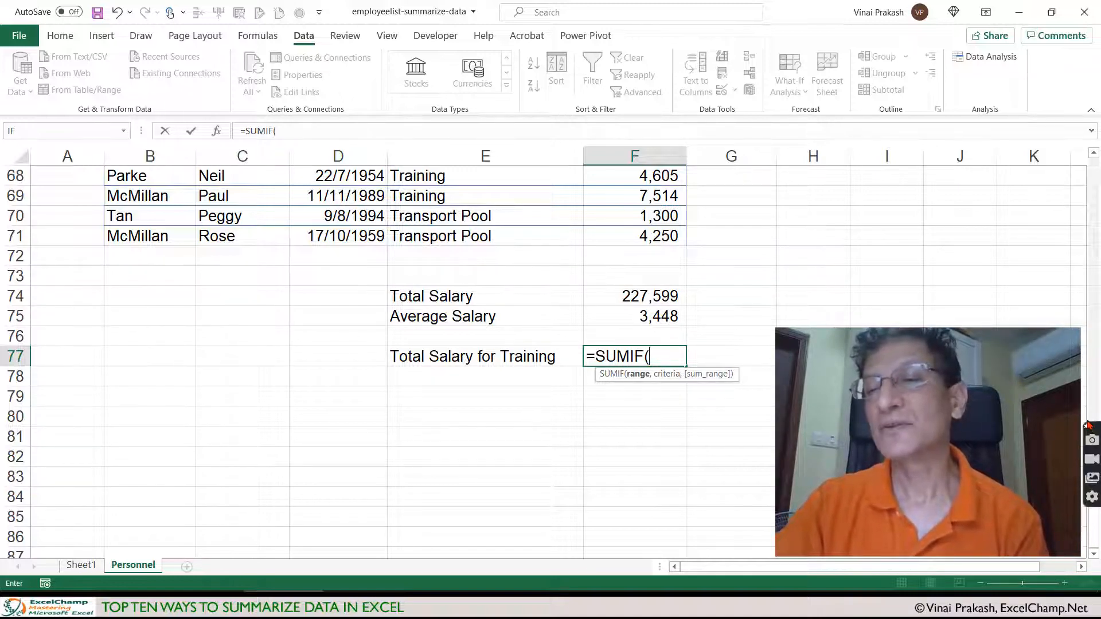
scroll(649, 253, up, 13)
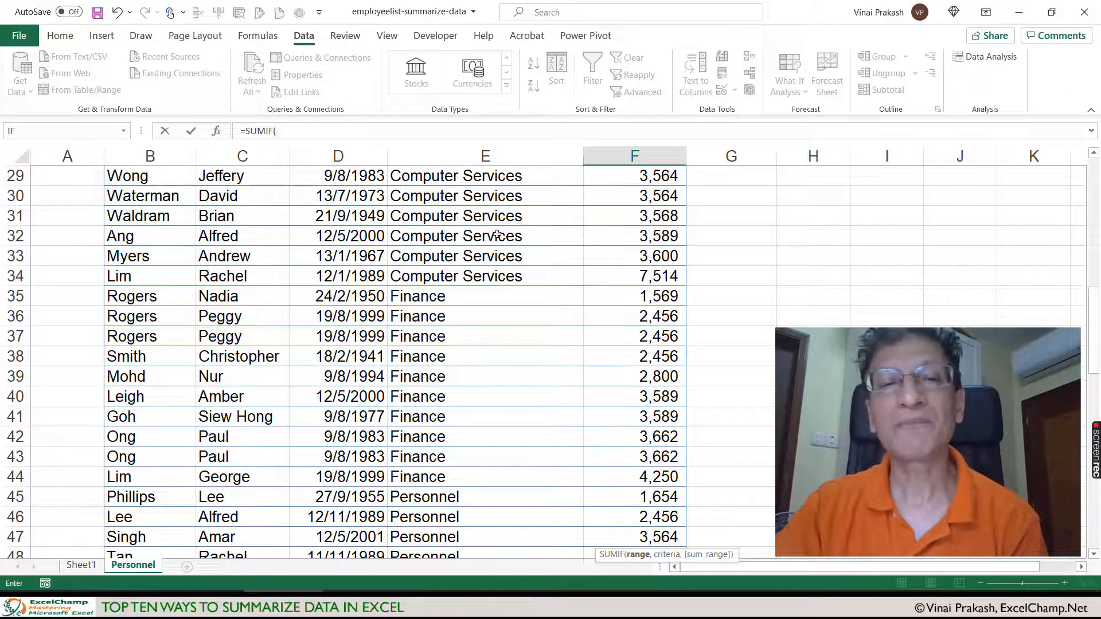
scroll(488, 235, up, 9)
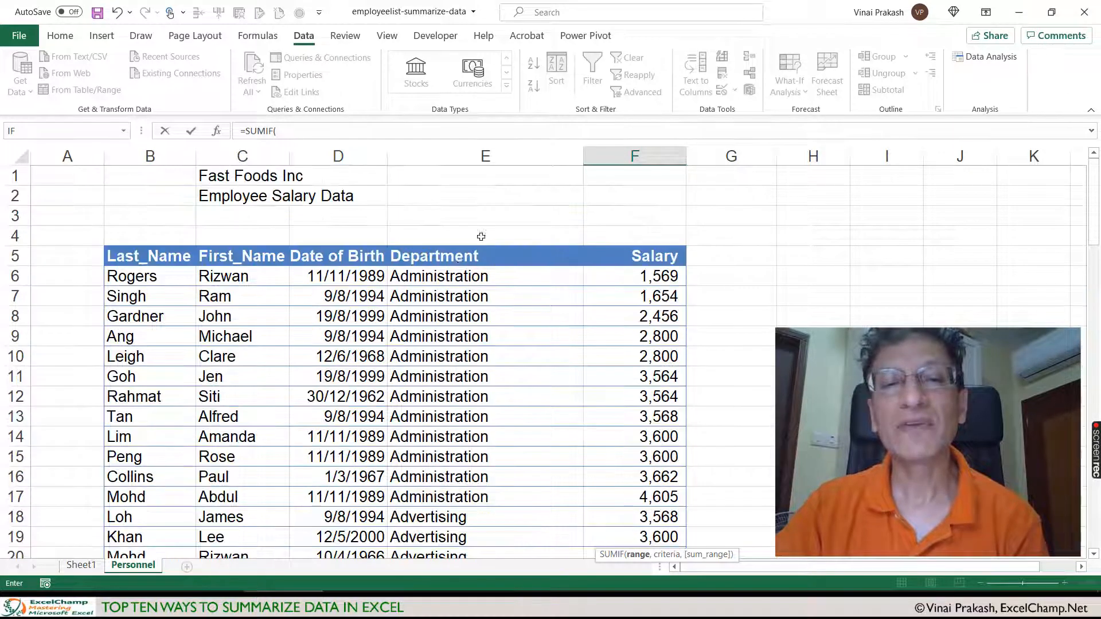
click(453, 278)
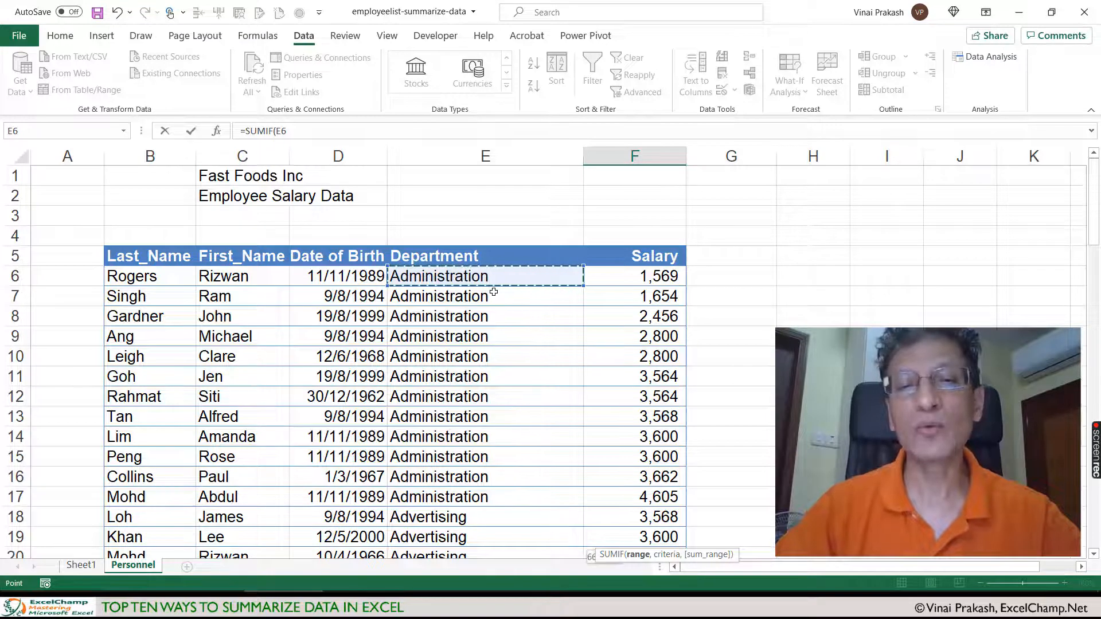
key(ctrl+shift+Down)
scroll(528, 401, down, 3)
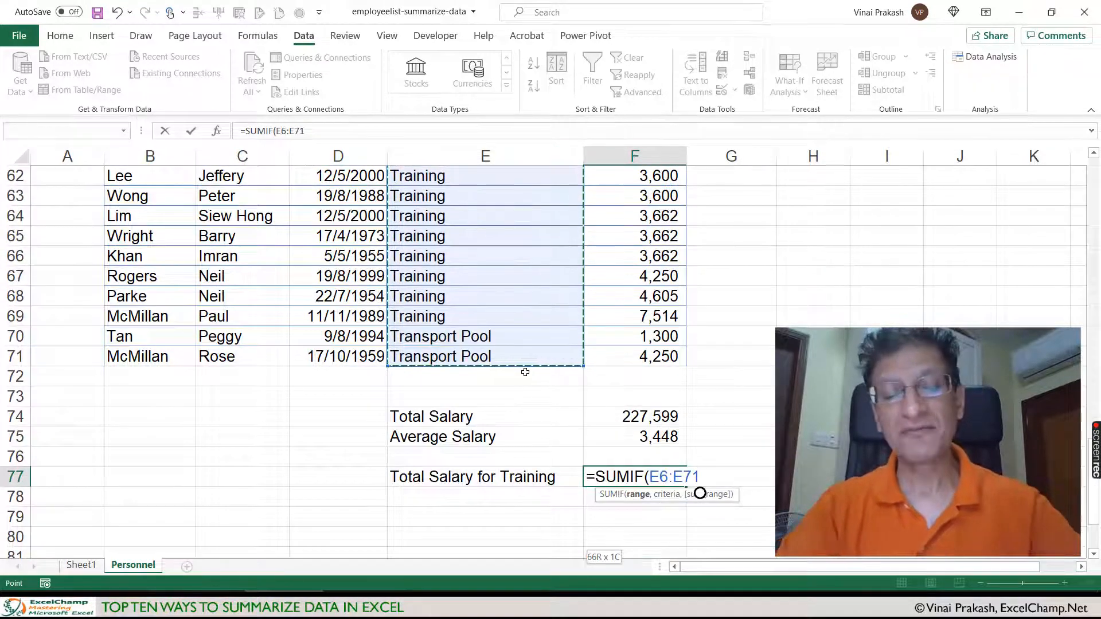
Step: Complete the SUMIF formula in cell F77 with the criterion "Training" and the Salary cells F6:F71 as its sum range
text(,)
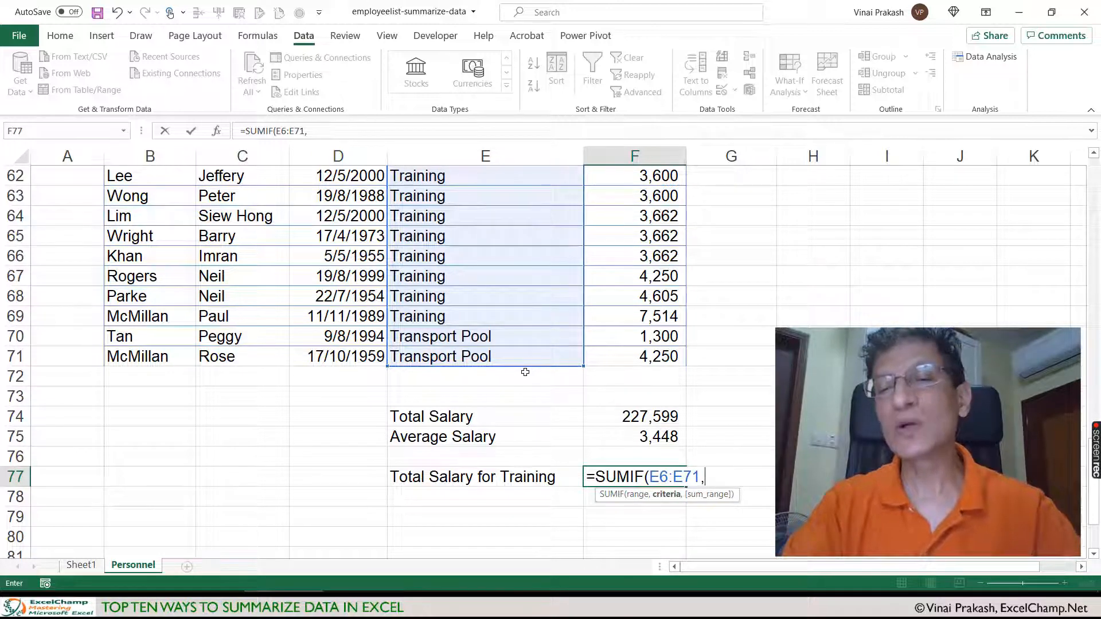
text("Training)
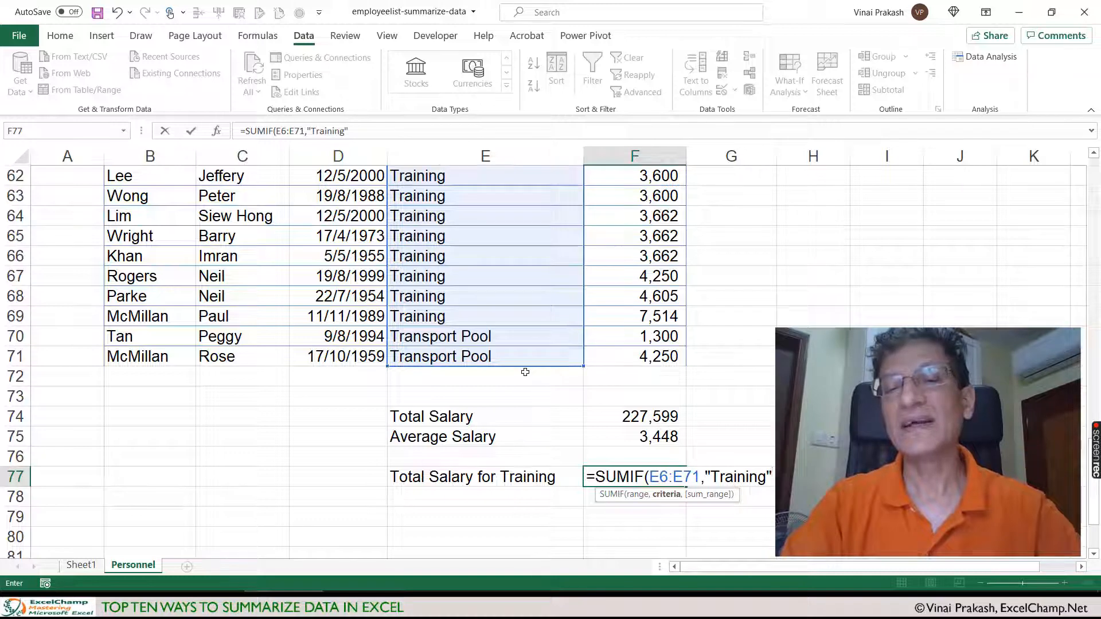
text(",)
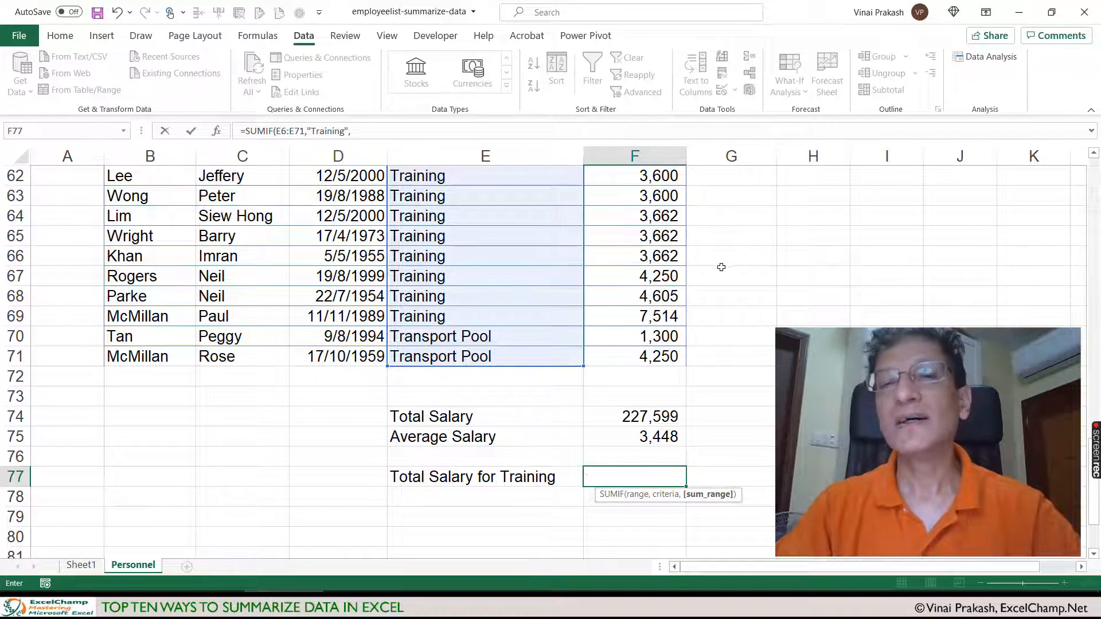
scroll(699, 265, up, 7)
scroll(699, 265, up, 13)
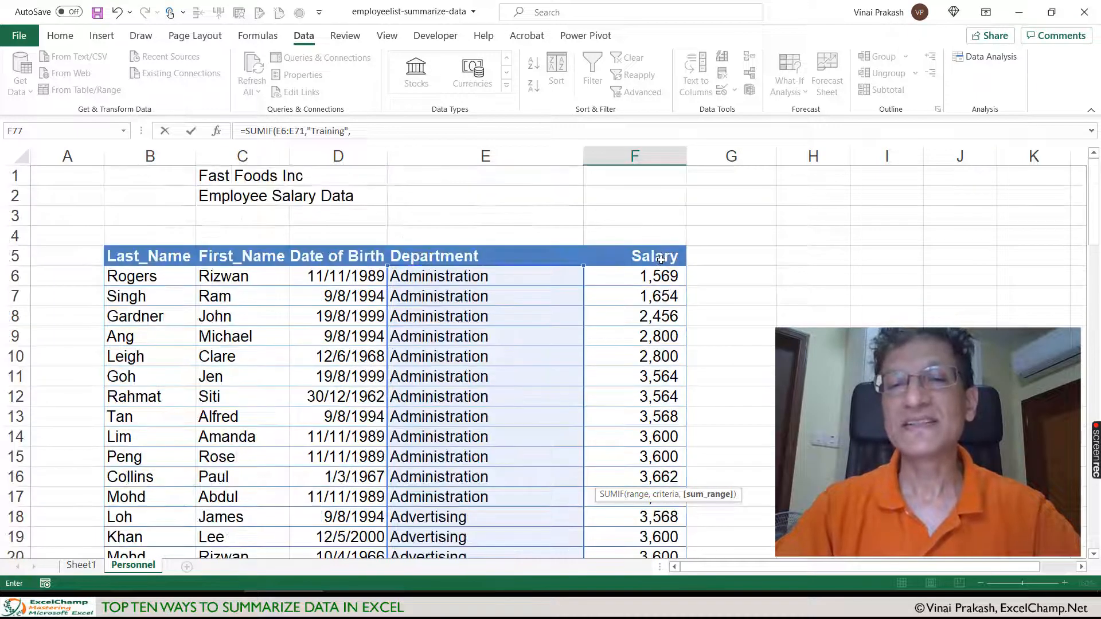
click(649, 277)
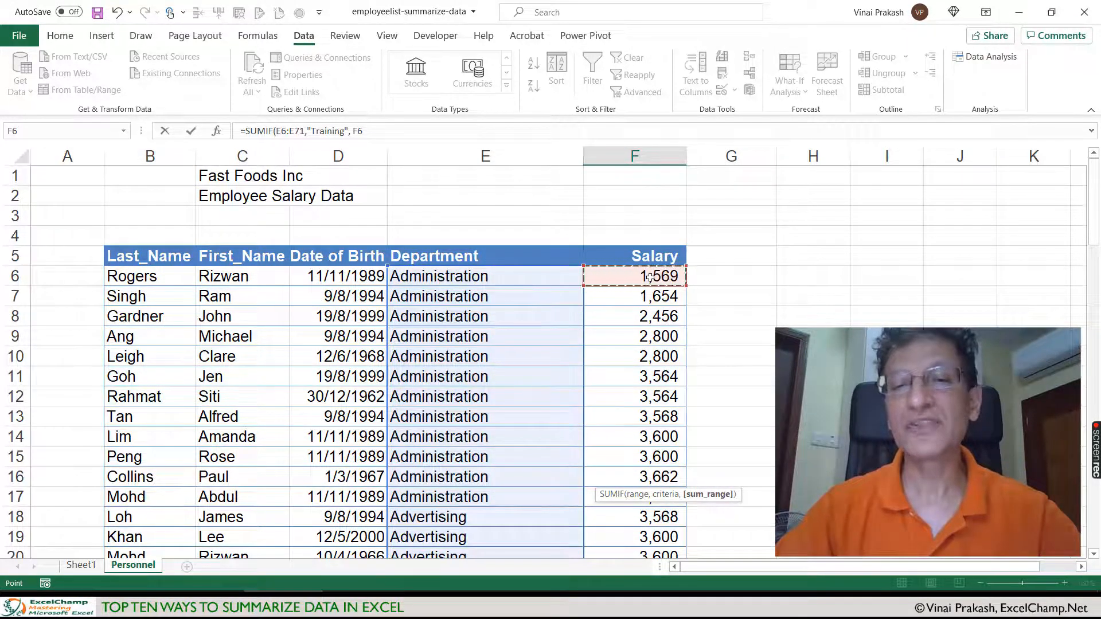
key(ctrl+shift+Down)
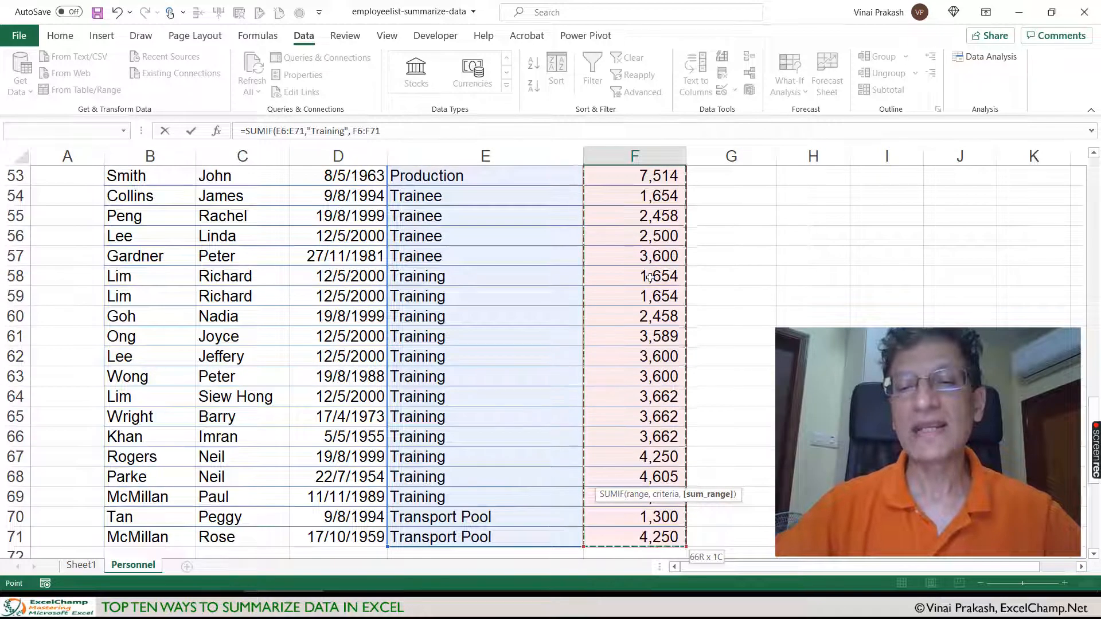
scroll(650, 277, down, 2)
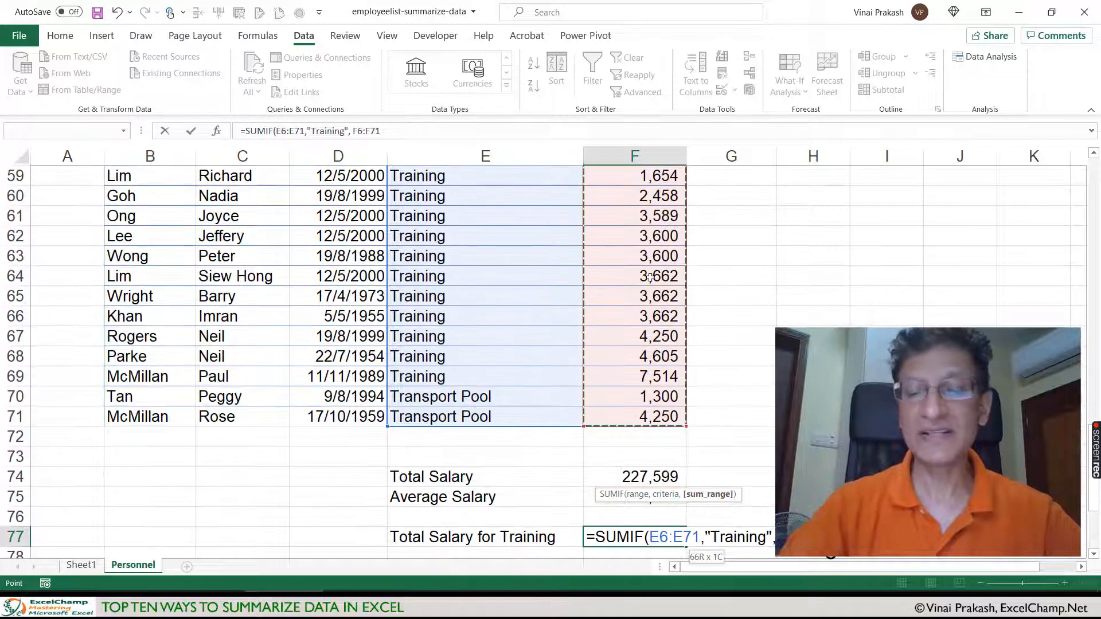
text())
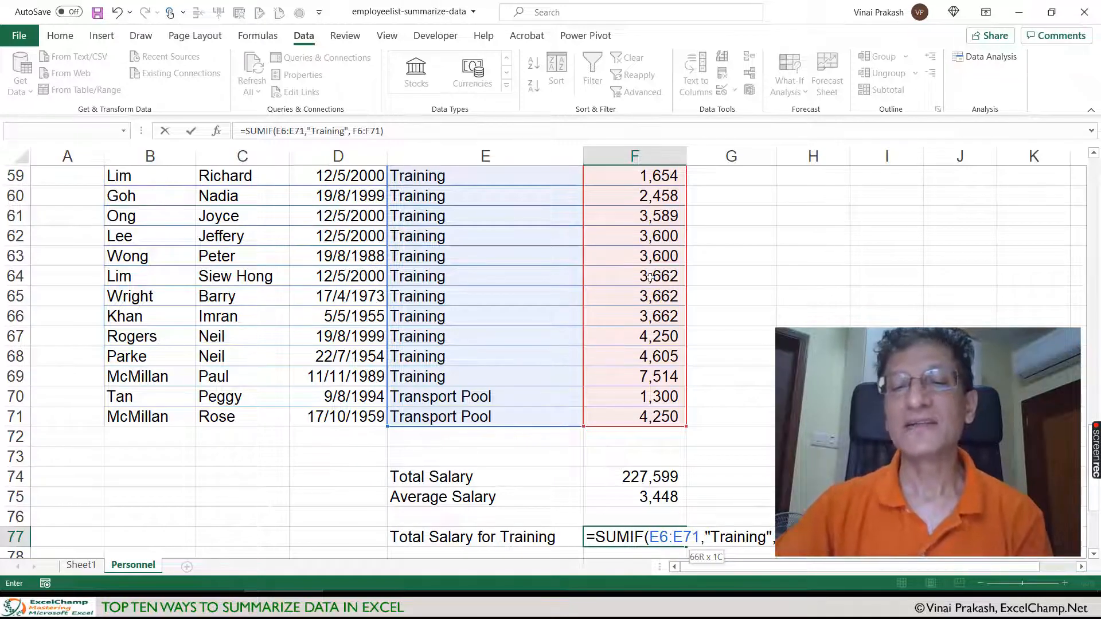
scroll(649, 277, down, 2)
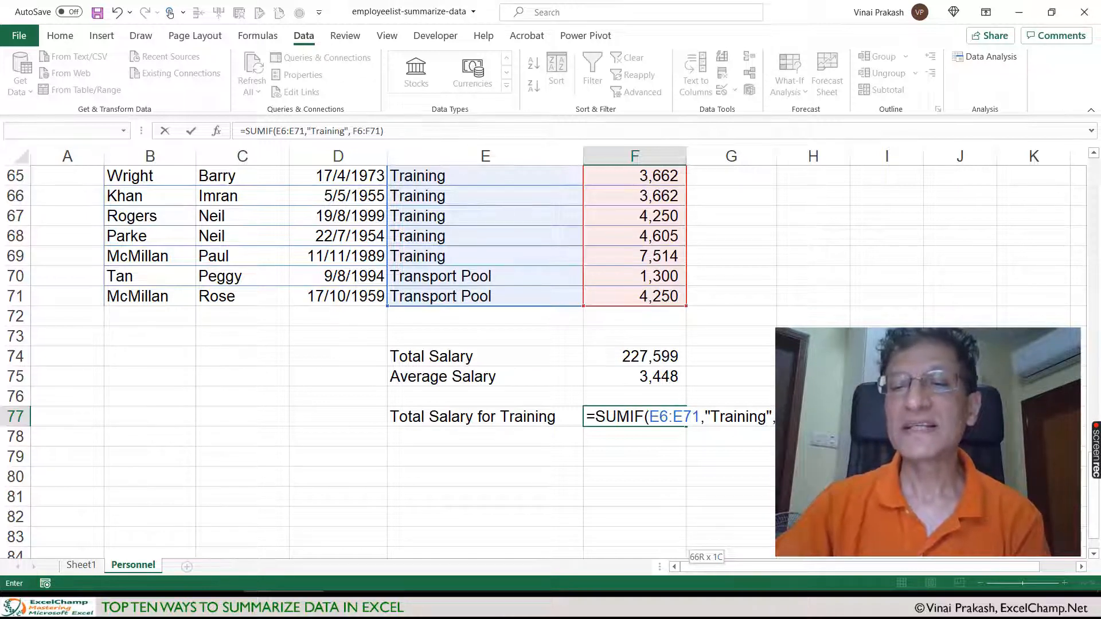
key(Return)
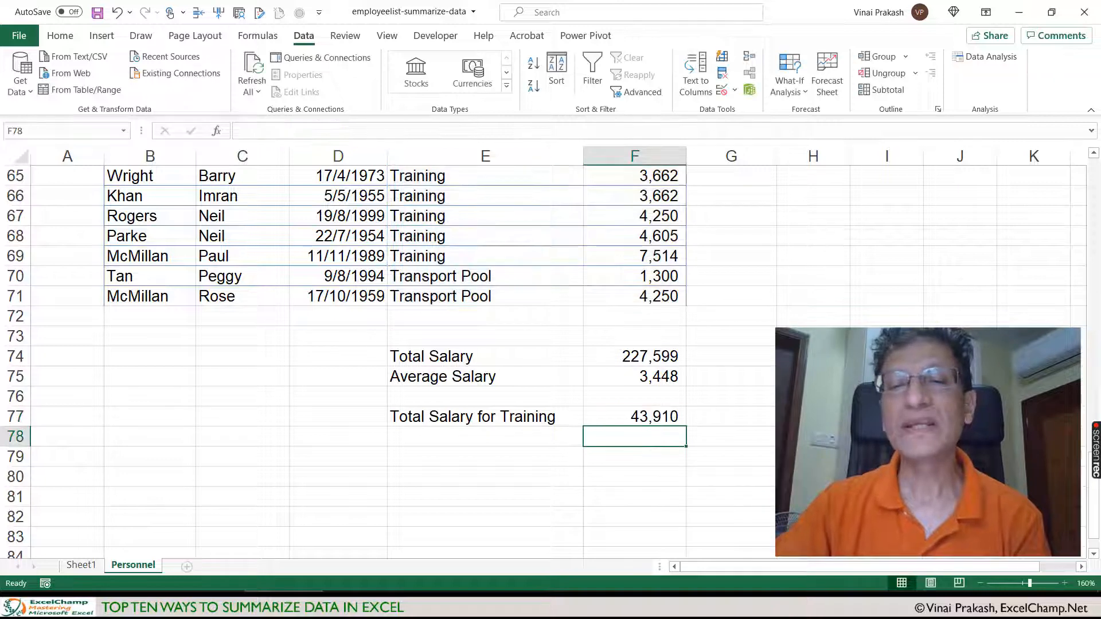
Step: Copy the whole SUMIF formula text from cell F77
click(626, 420)
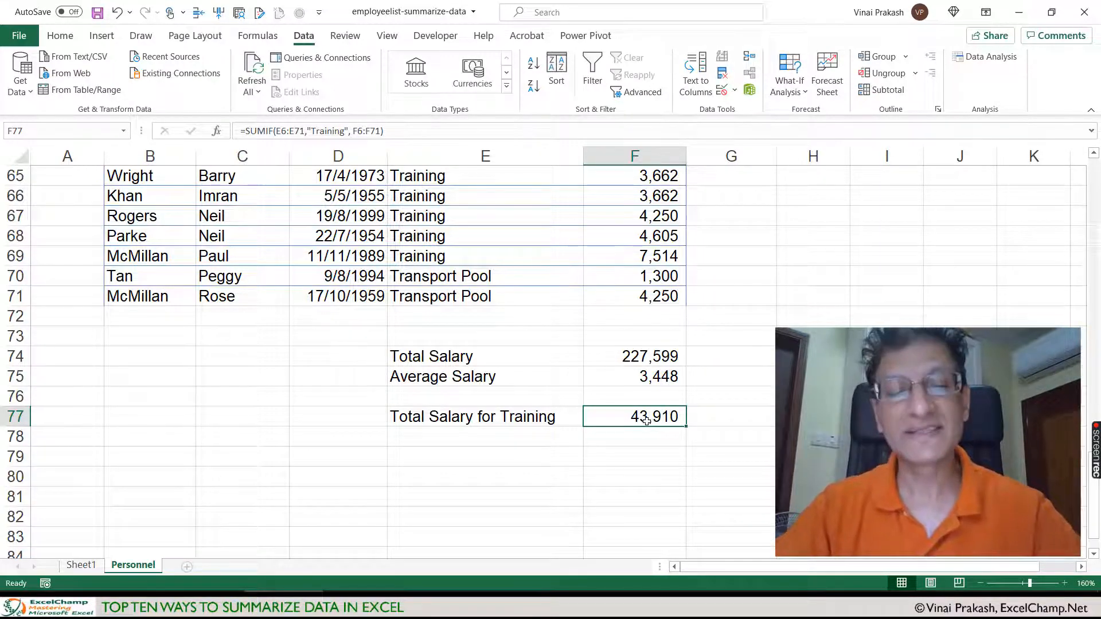
key(F2)
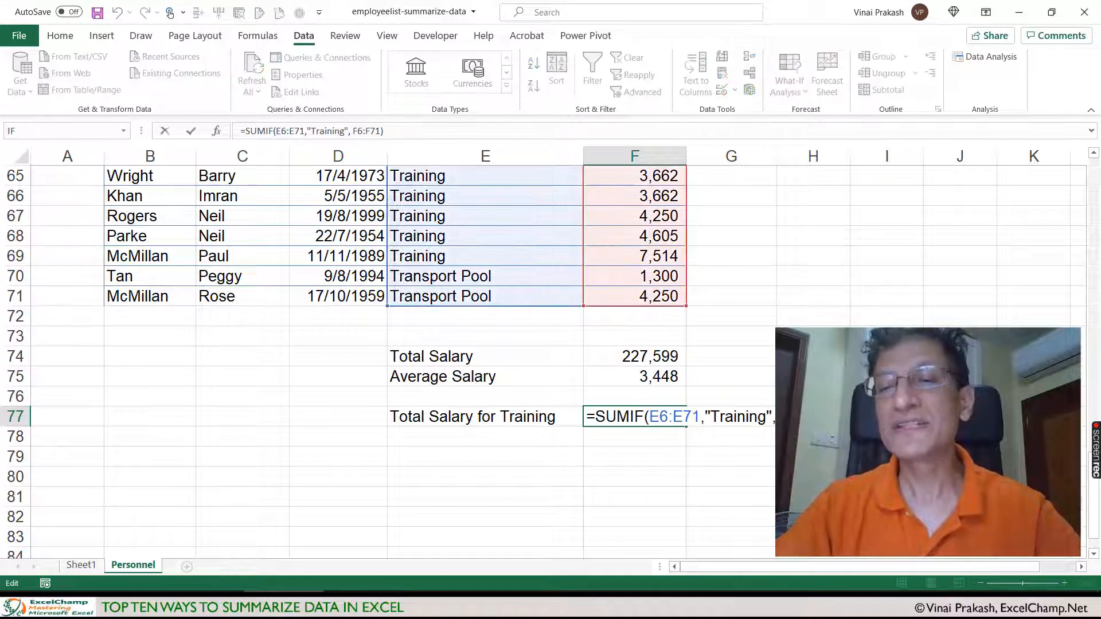
key(shift+Home)
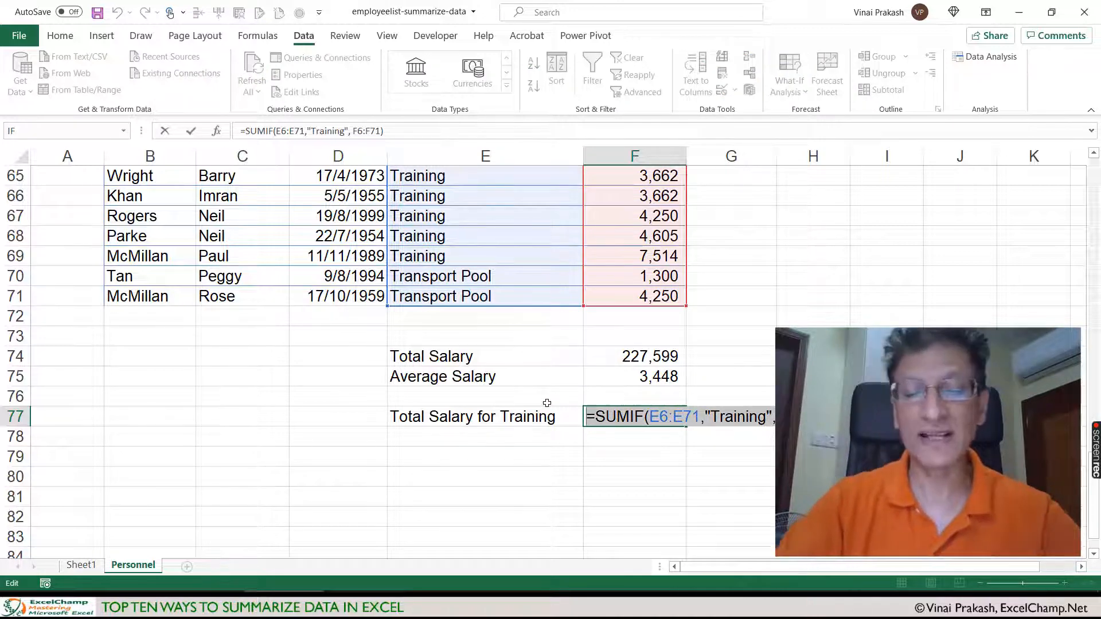
key(ctrl+c)
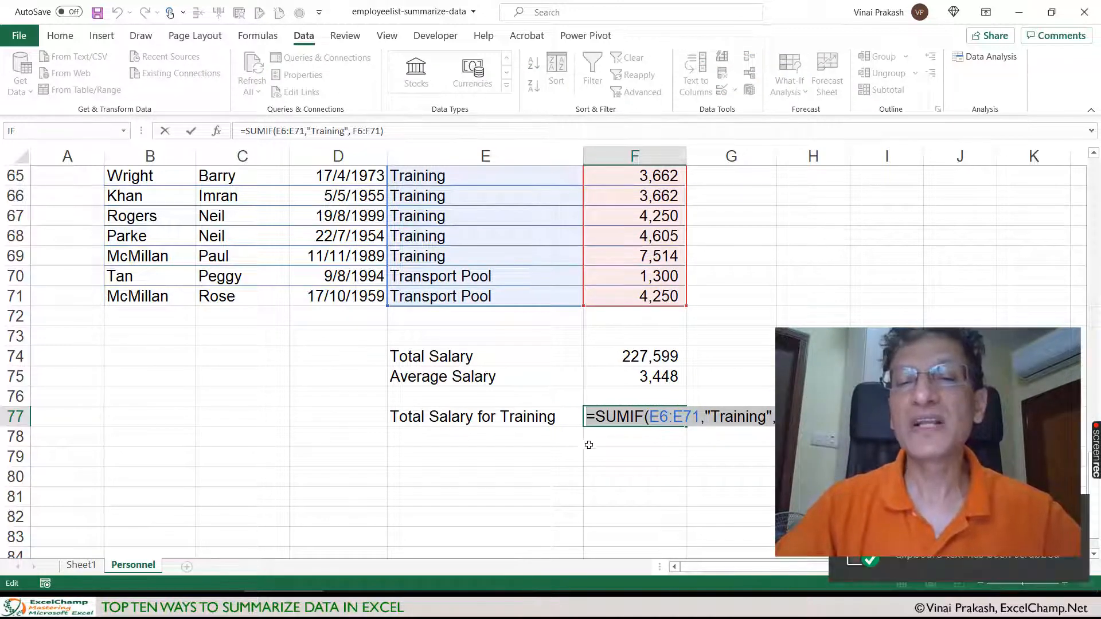
text(=)
click(598, 457)
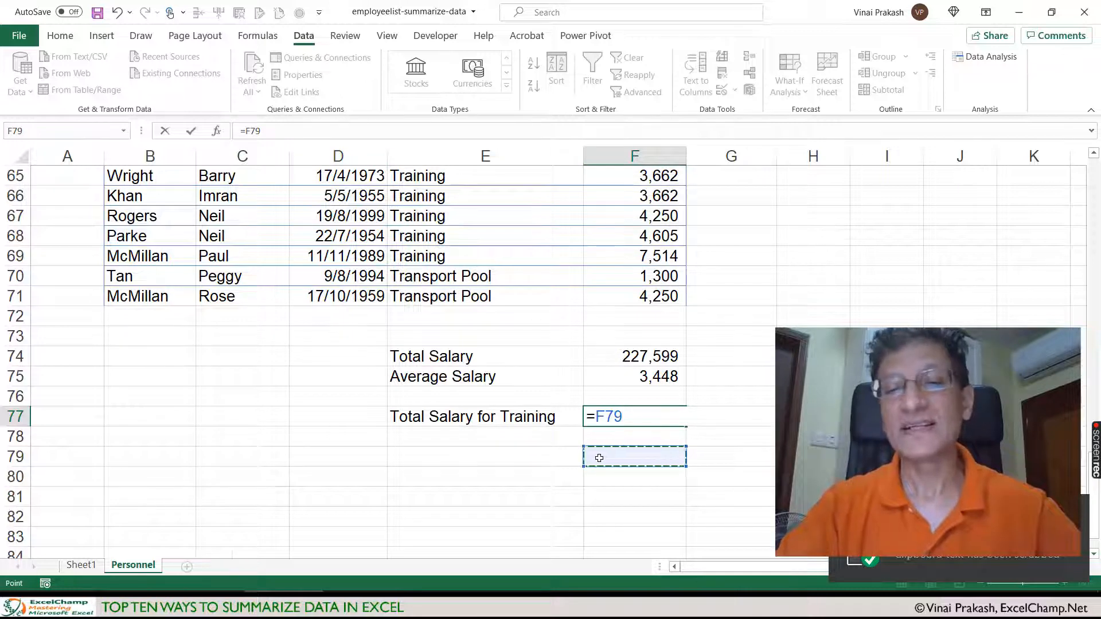
key(Escape)
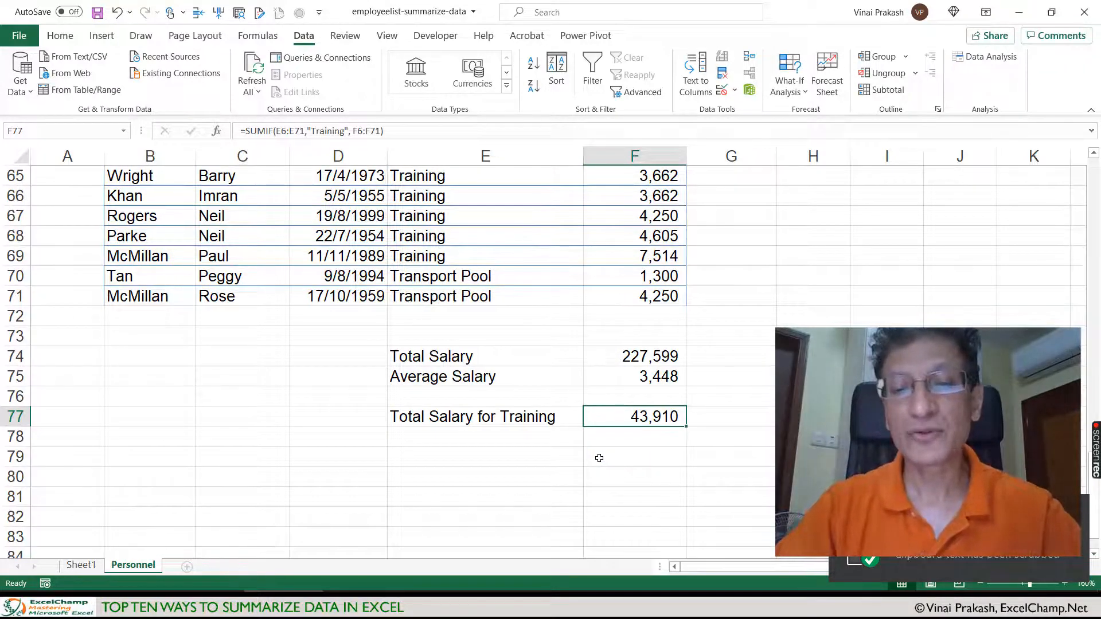
Step: Paste the copied SUMIF formula into cell E79 as plain text, preceded by an apostrophe
click(509, 460)
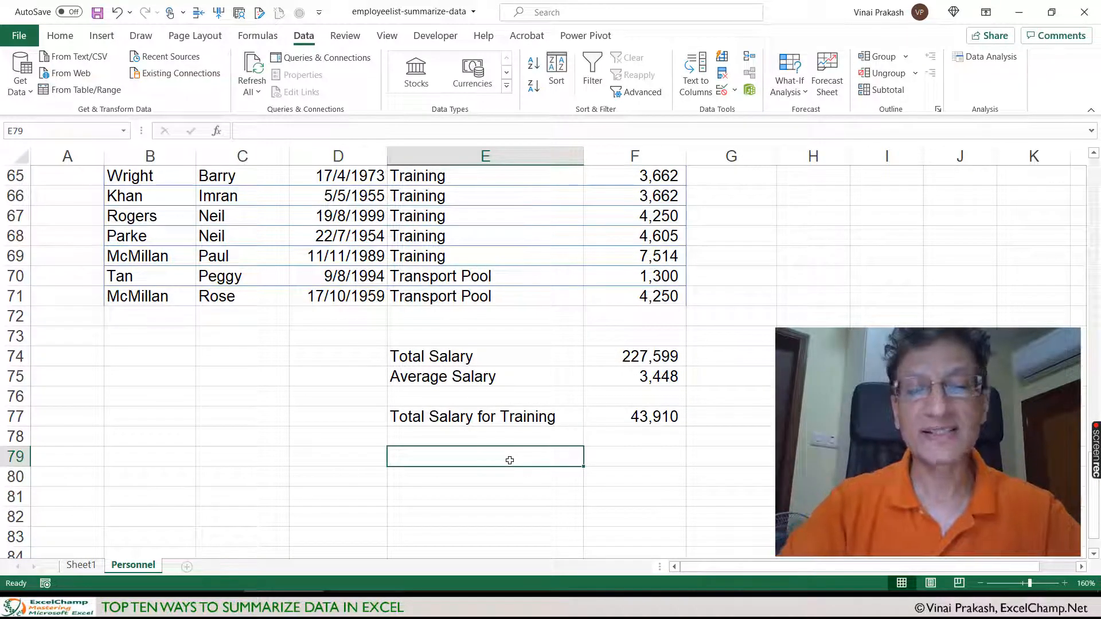
text(')
key(ctrl+v)
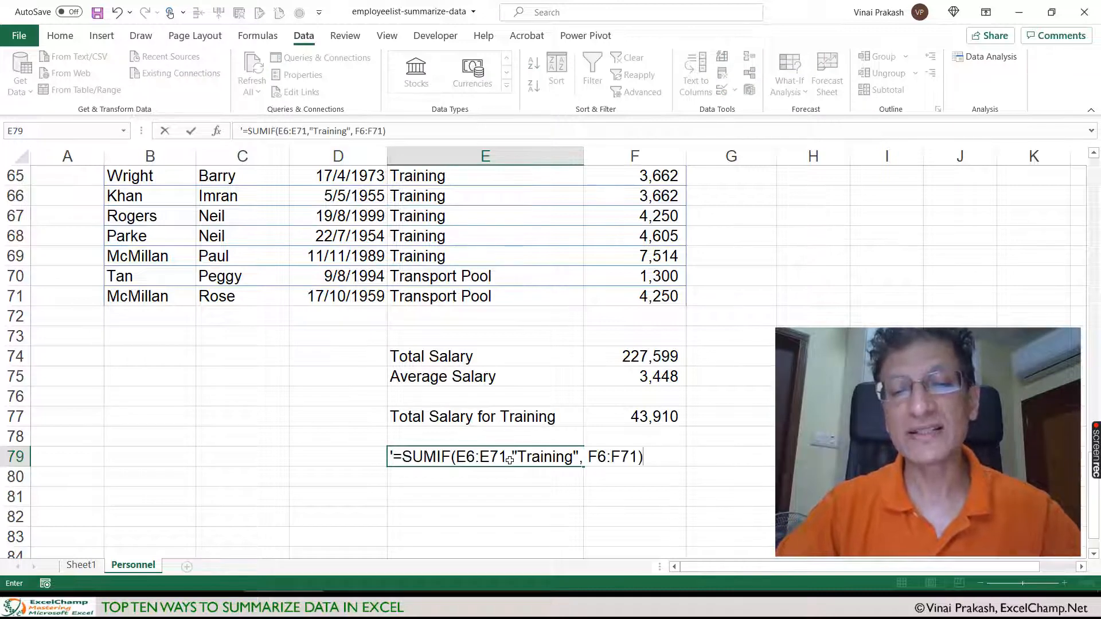
key(Return)
Step: Highlight cells E79:F79 containing the formula text with a yellow fill
click(545, 463)
drag(546, 463, 654, 458)
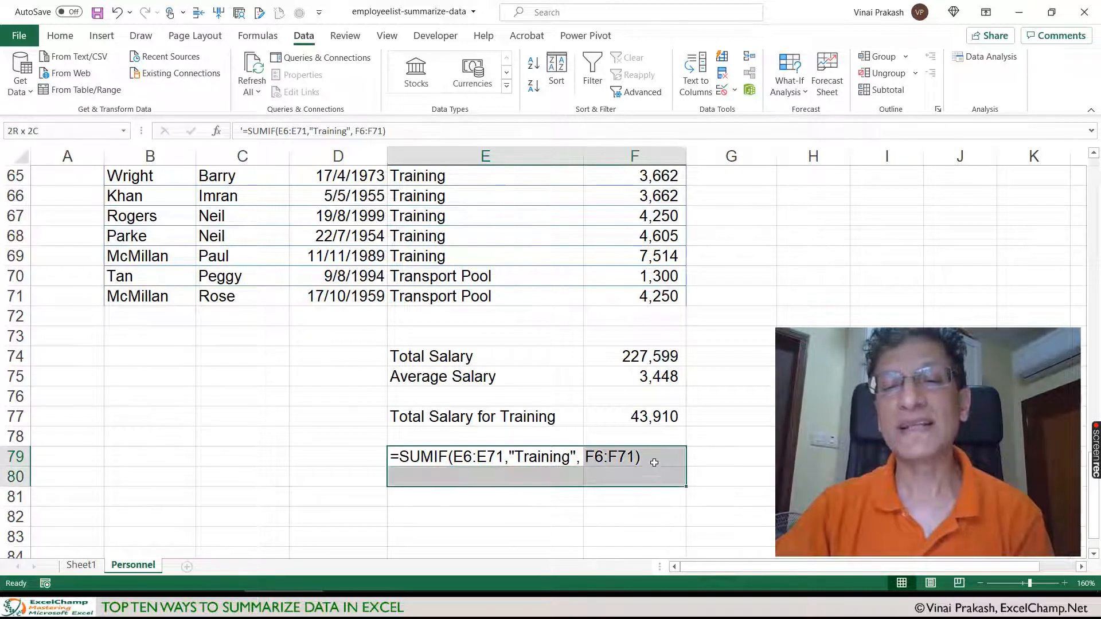
click(60, 35)
click(230, 86)
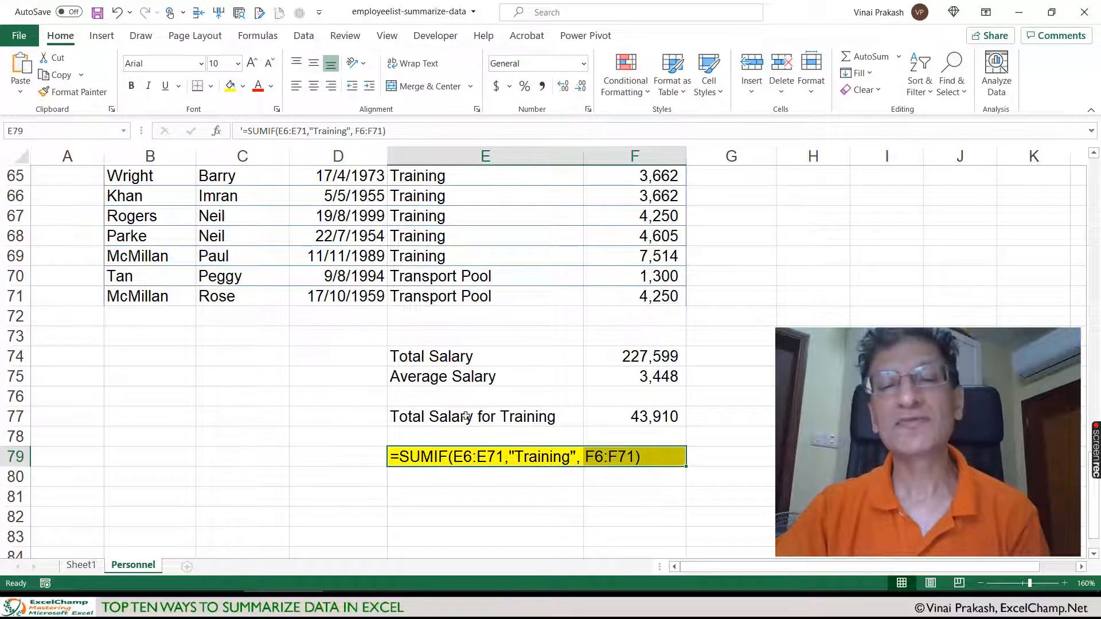
click(447, 471)
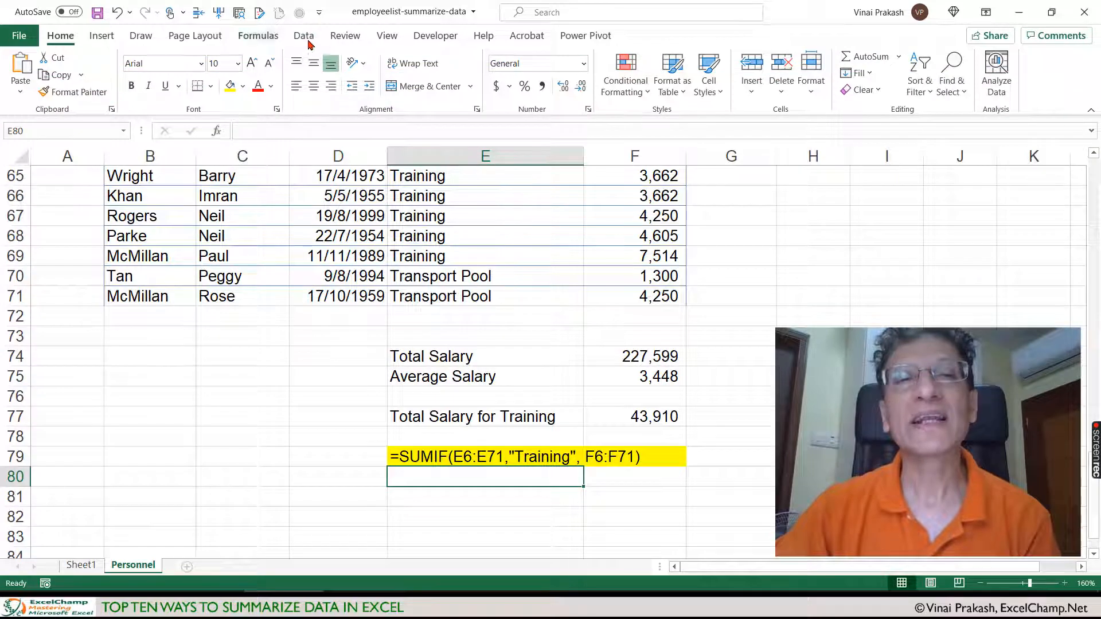
Step: Check in the Excel add-ins options that the Analysis ToolPak is enabled
click(304, 38)
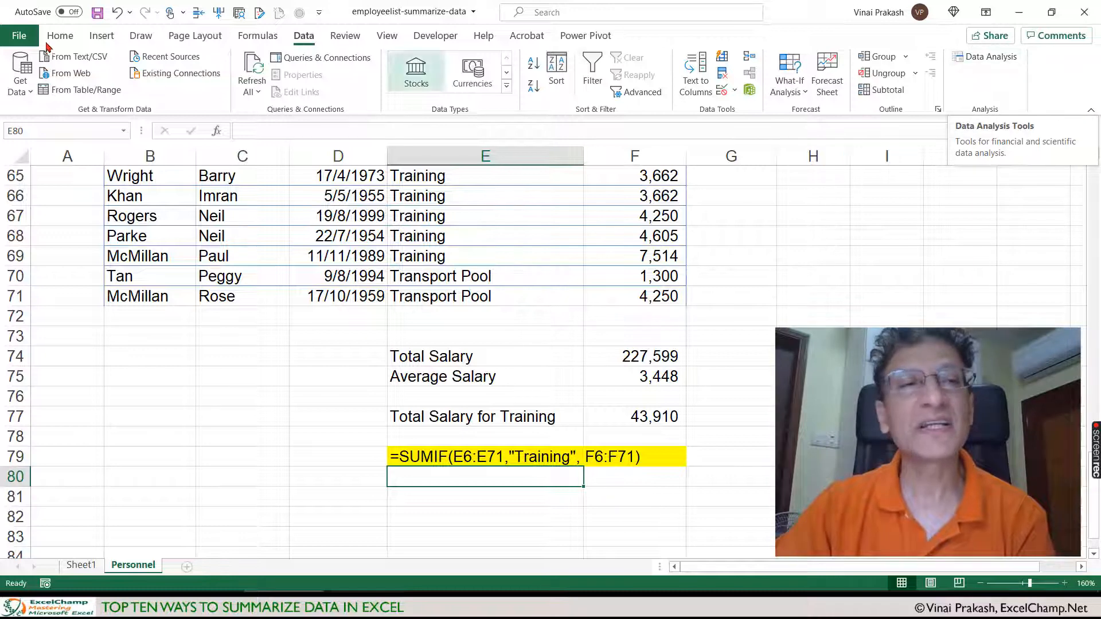
click(21, 37)
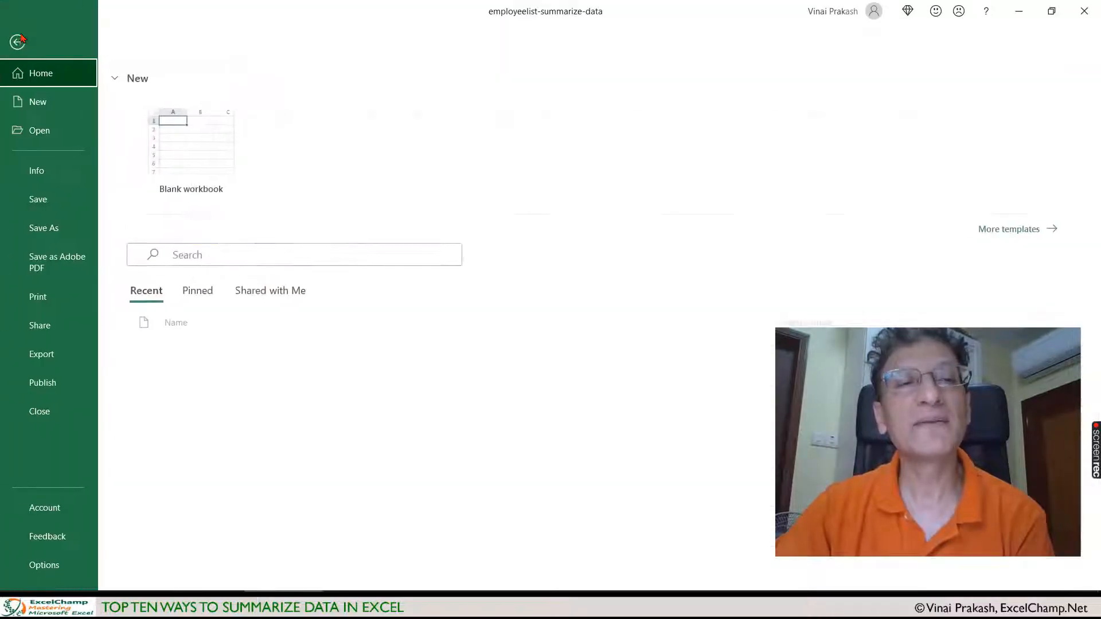
click(49, 562)
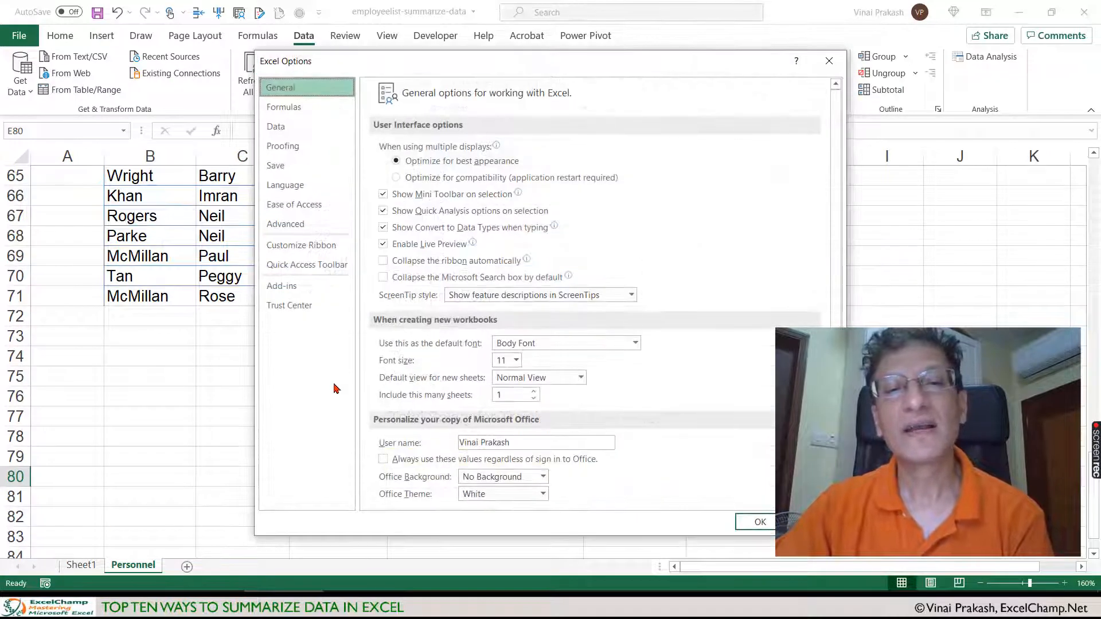
click(310, 288)
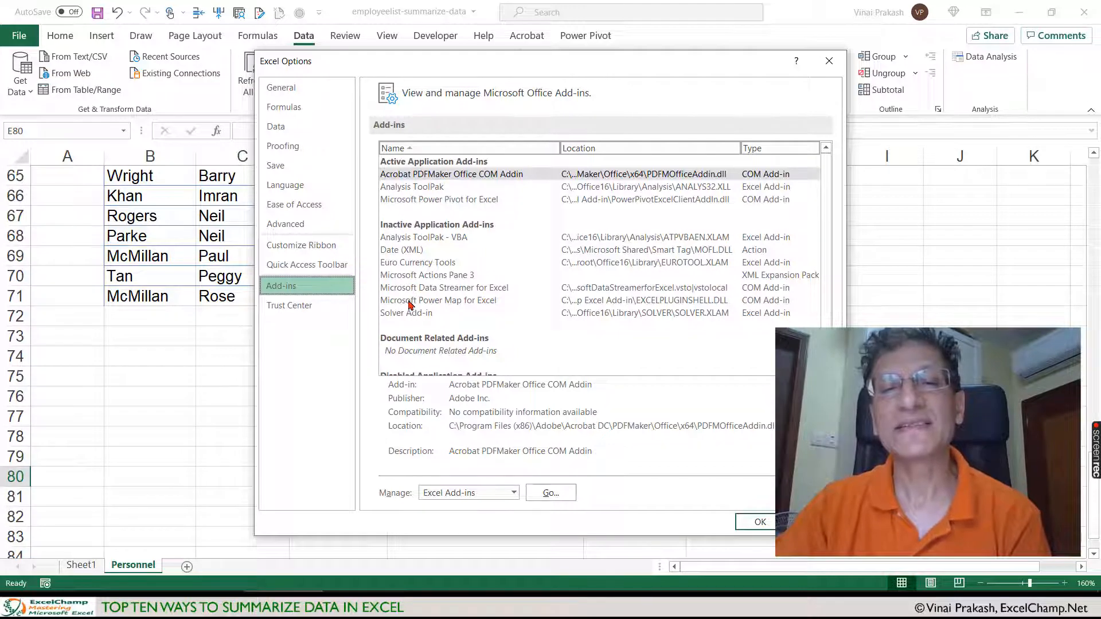
click(569, 497)
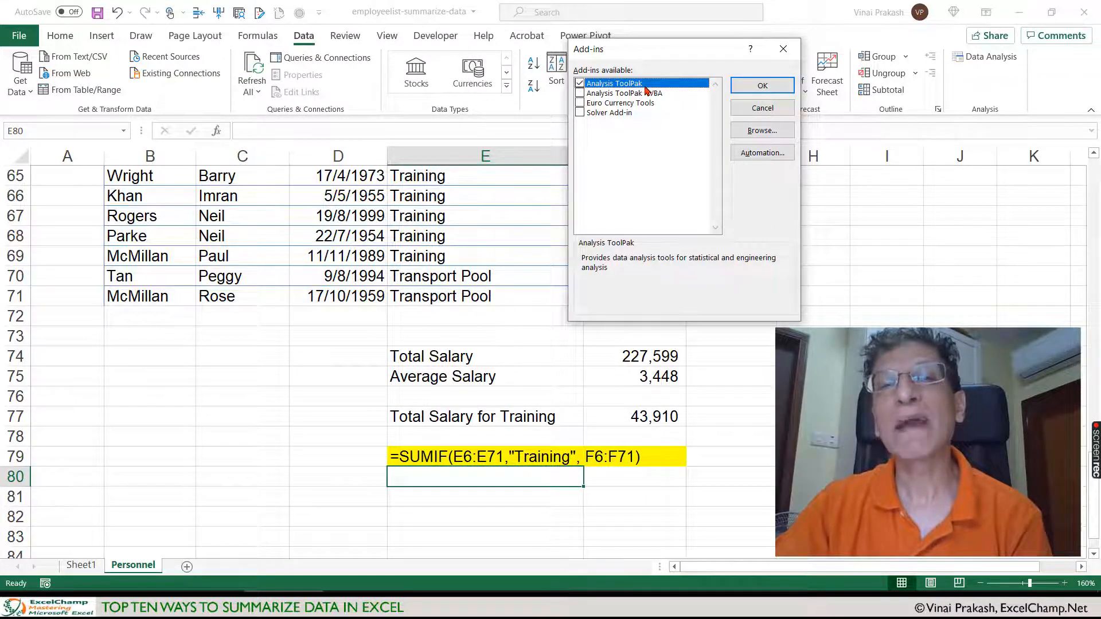
click(756, 87)
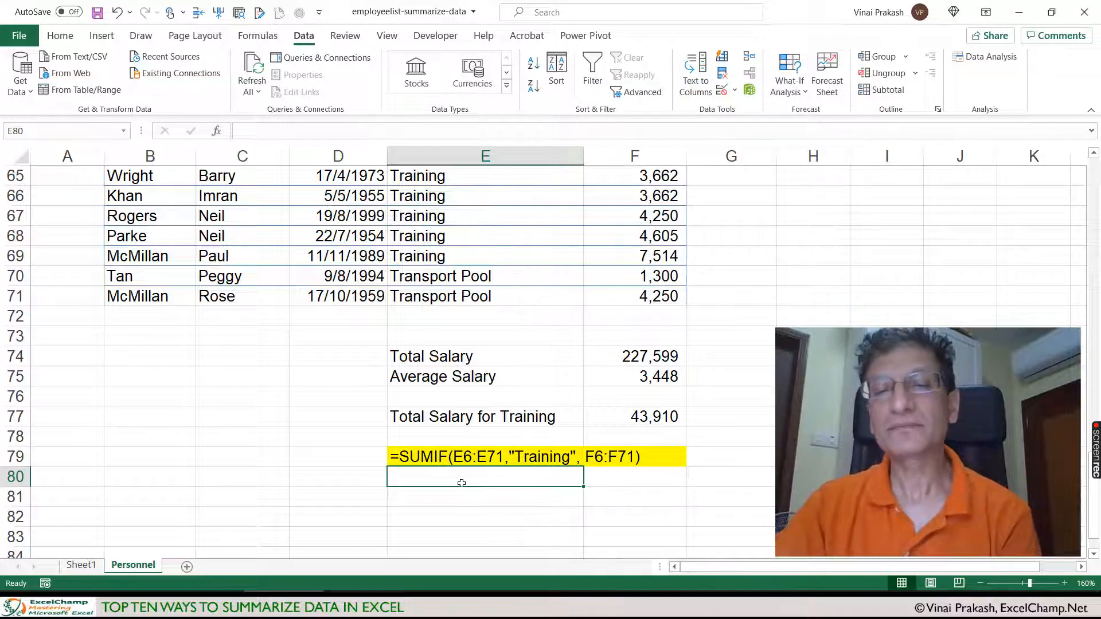
Step: Start the Descriptive Statistics tool from the Data Analysis tools
click(408, 238)
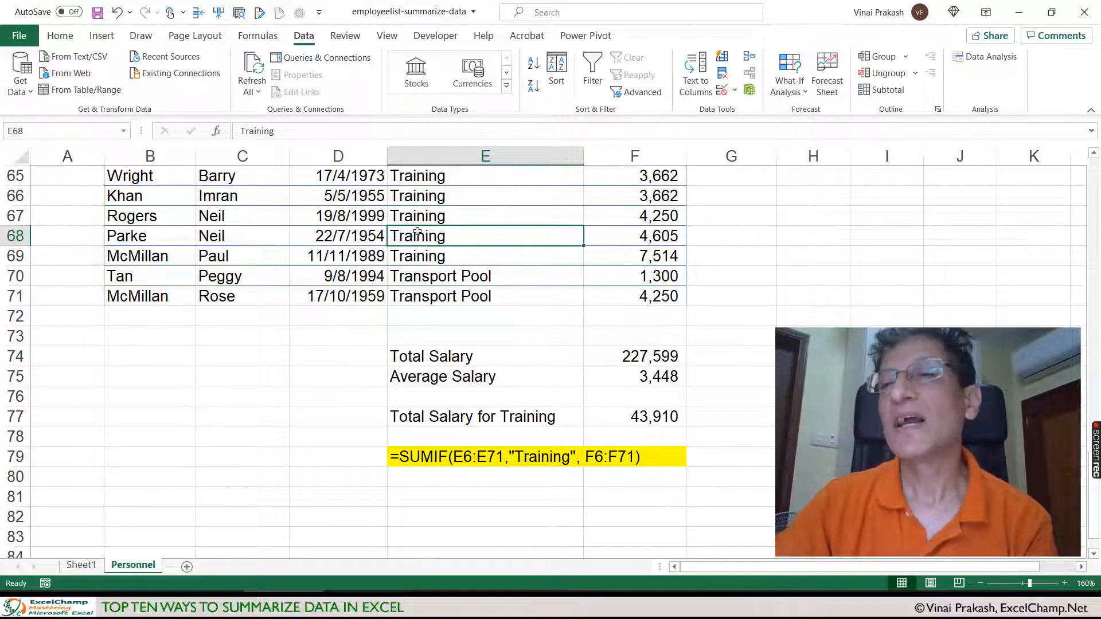
click(998, 63)
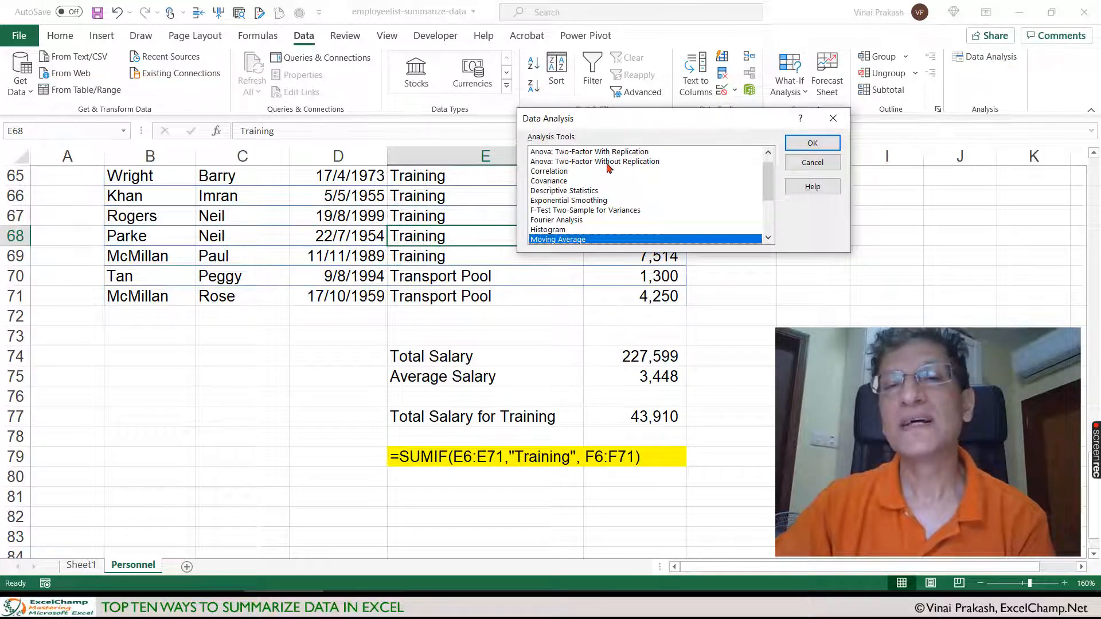
mouse_move(770, 173)
mouse_down()
mouse_move(761, 212)
mouse_move(763, 168)
mouse_up()
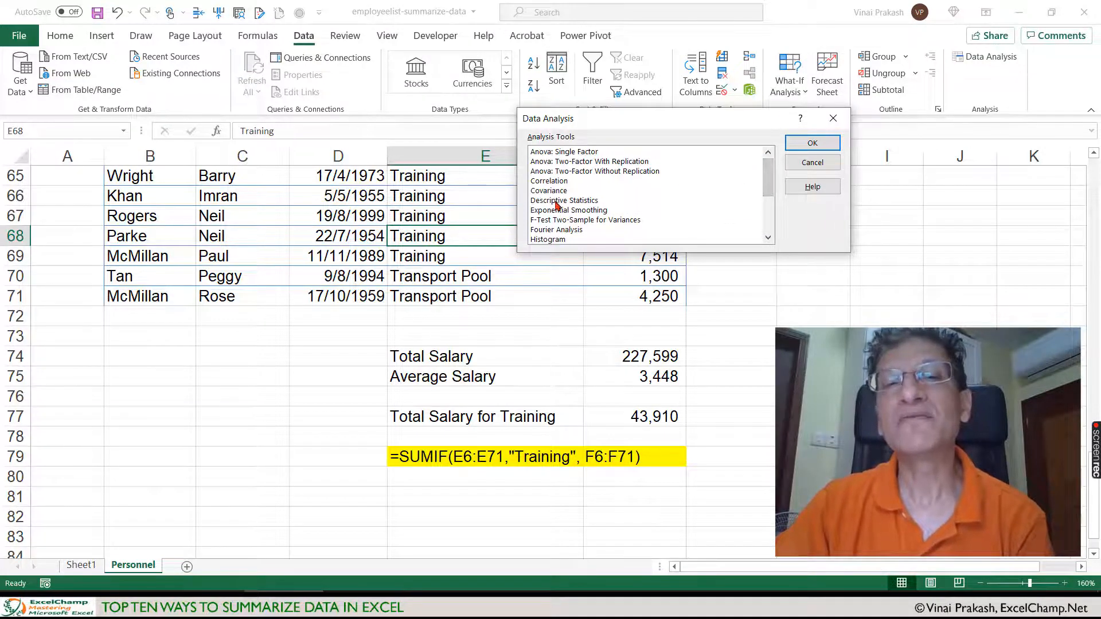
click(556, 202)
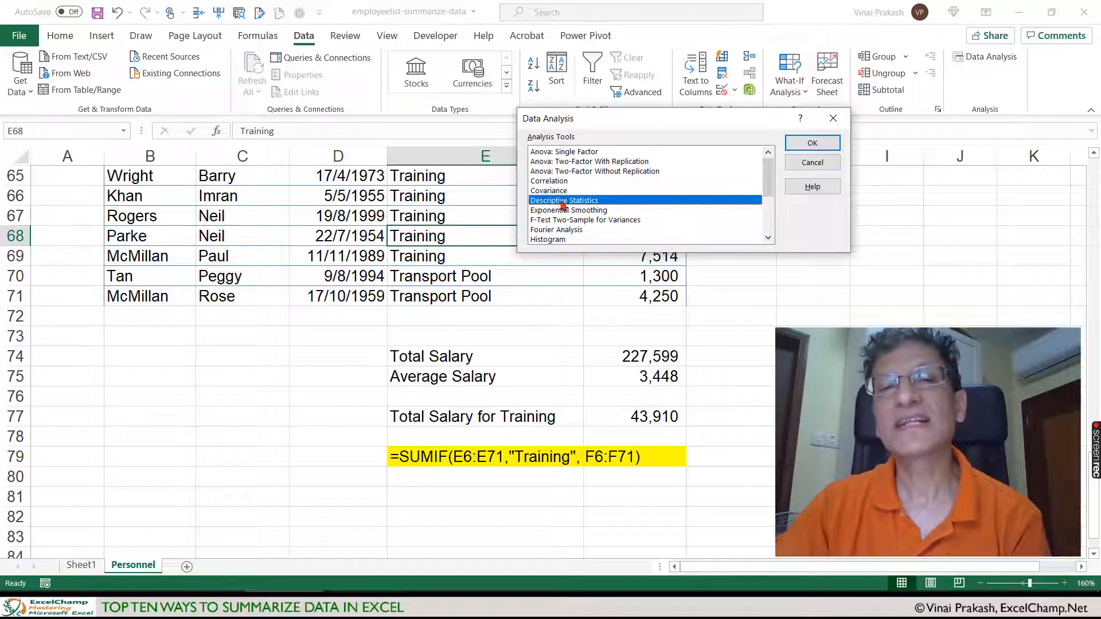
click(820, 148)
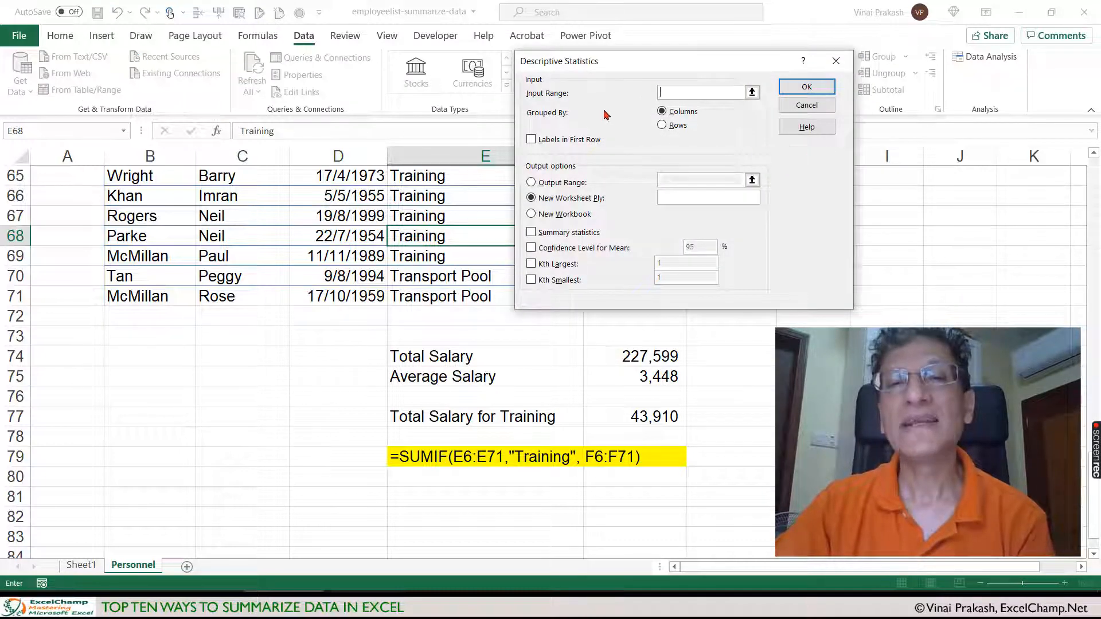
Step: Set the Descriptive Statistics input range to the Salary column, $F$5:$F$71, with labels in the first row
drag(656, 61, 606, 347)
drag(613, 298, 631, 193)
drag(622, 351, 557, 159)
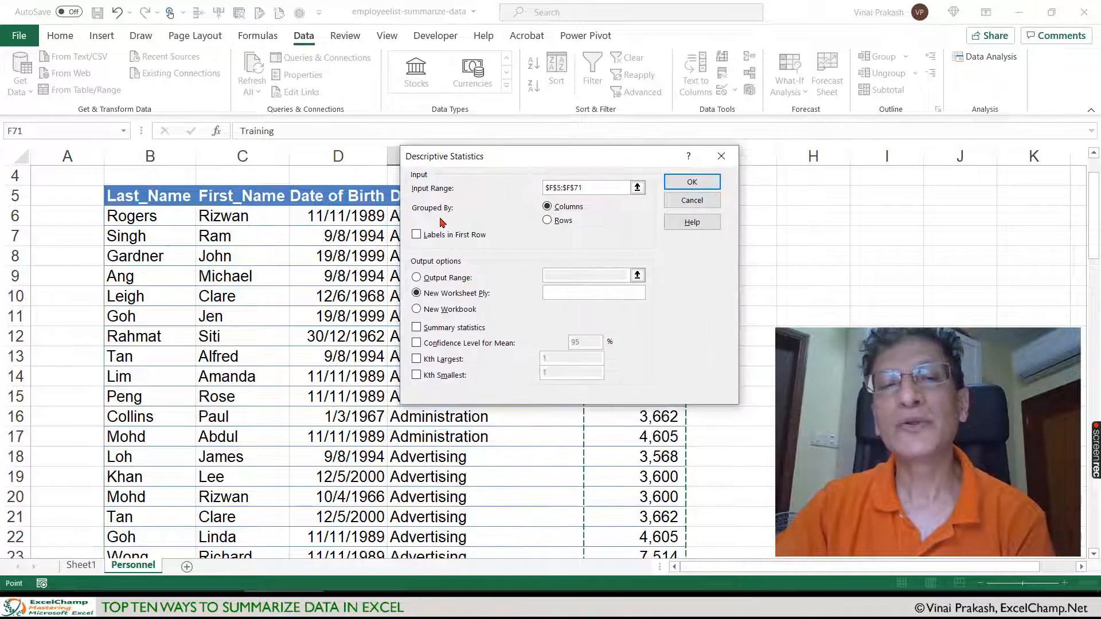
click(439, 236)
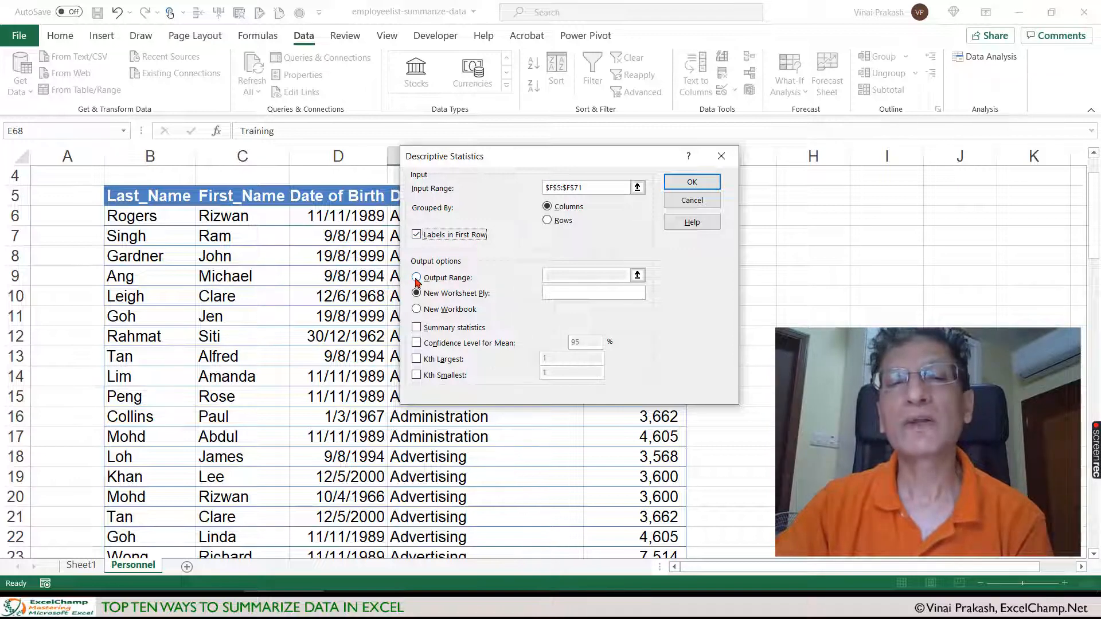
Step: Direct the Descriptive Statistics output to cell $H$3 on the current sheet
click(417, 277)
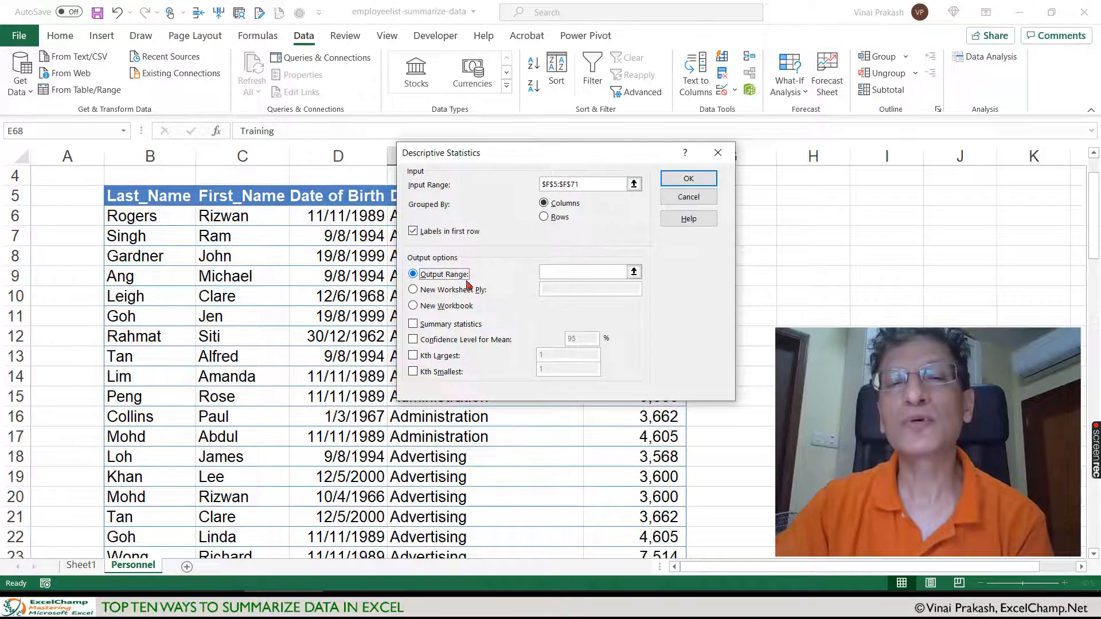
click(560, 273)
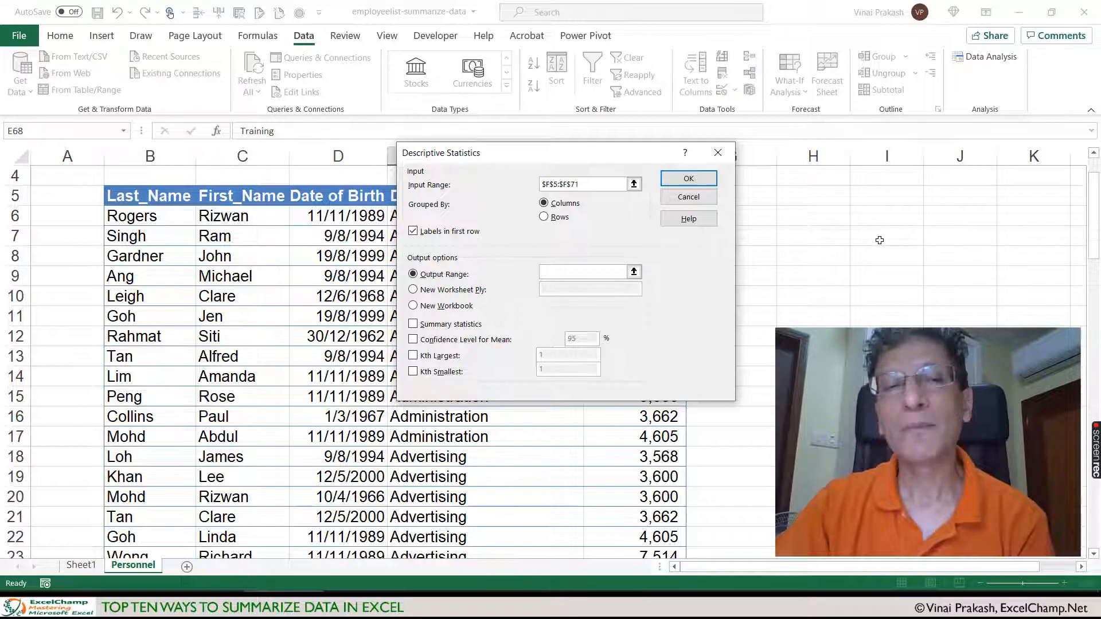
scroll(918, 238, up, 1)
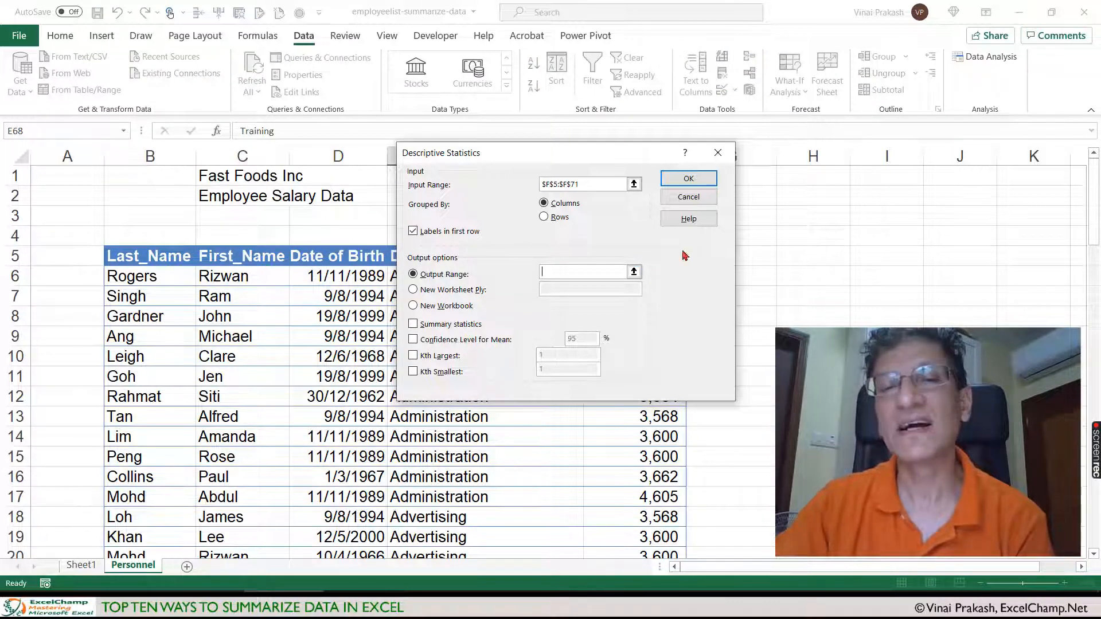
click(821, 215)
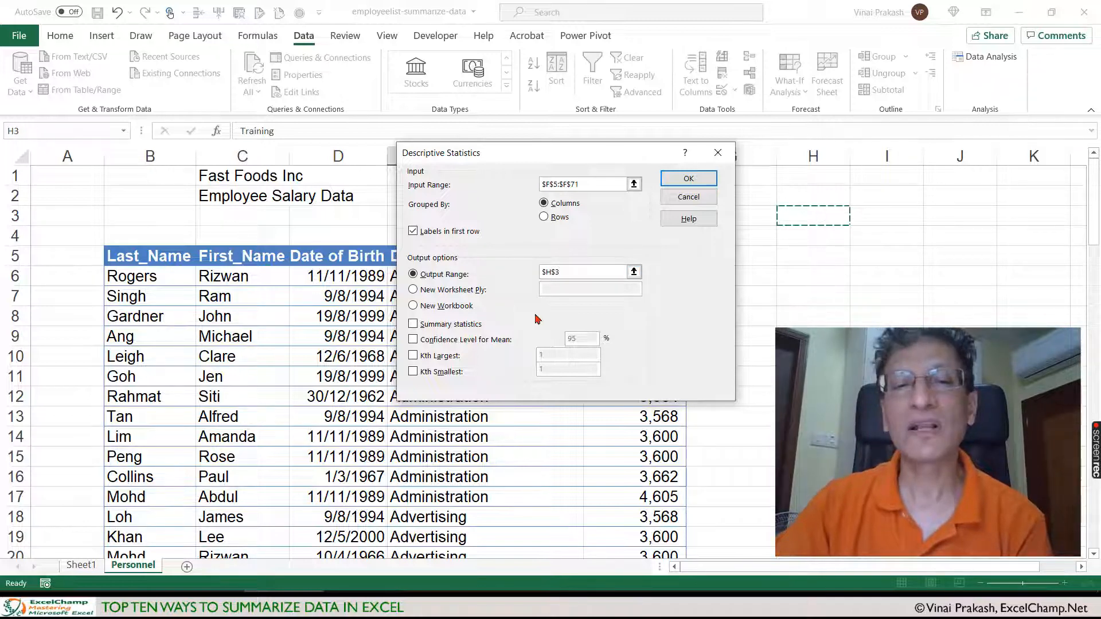
Step: Generate the output with Summary statistics included and widen columns H and I to fit the results
click(413, 325)
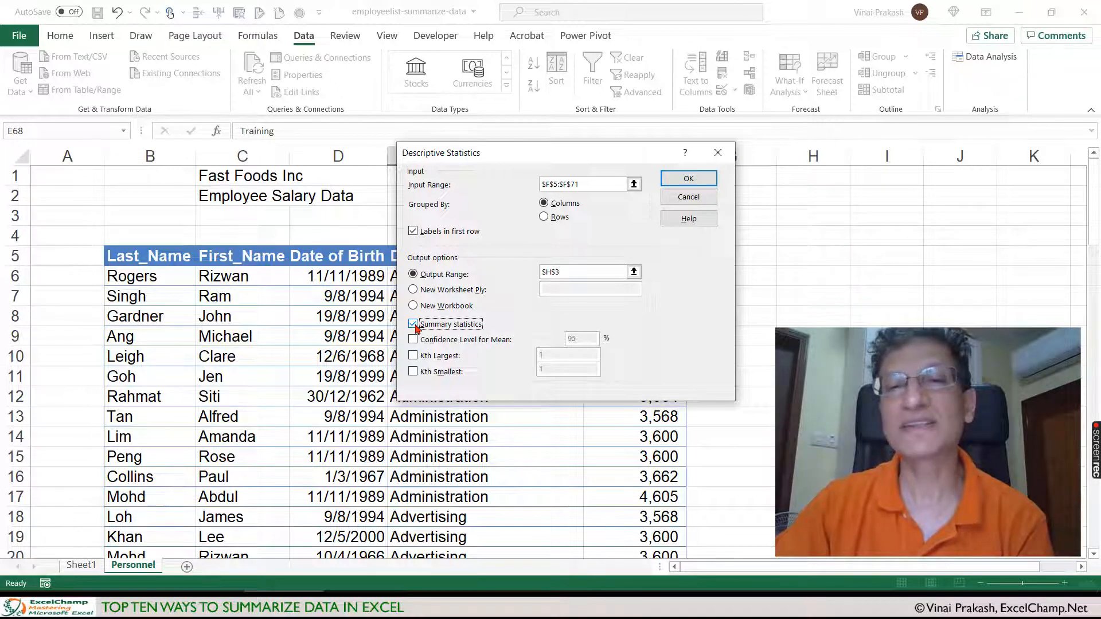
click(699, 187)
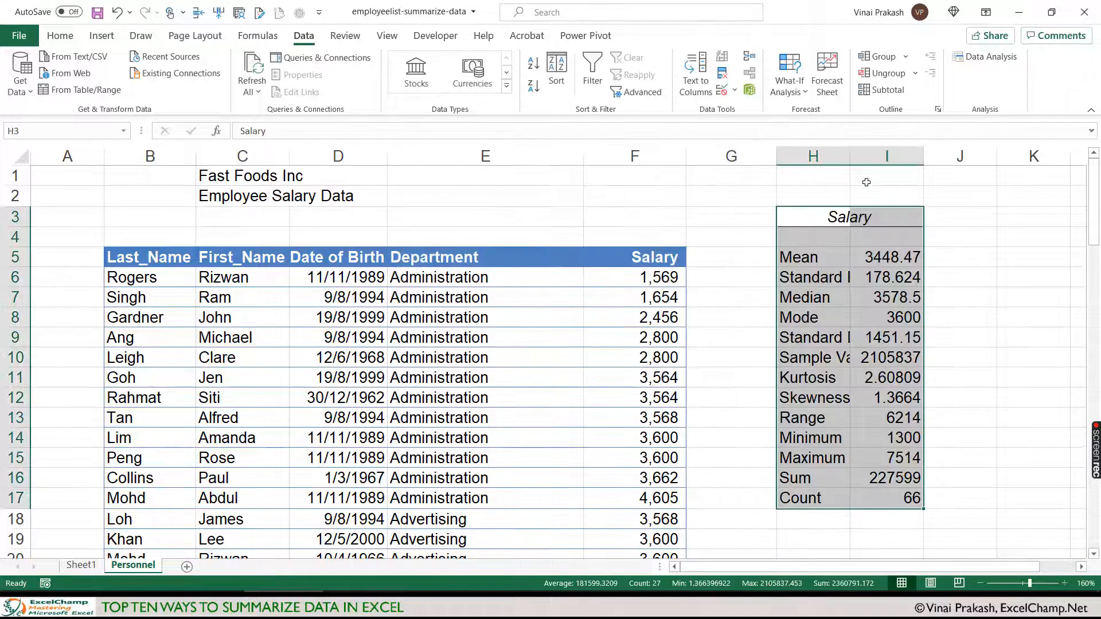
double_click(850, 156)
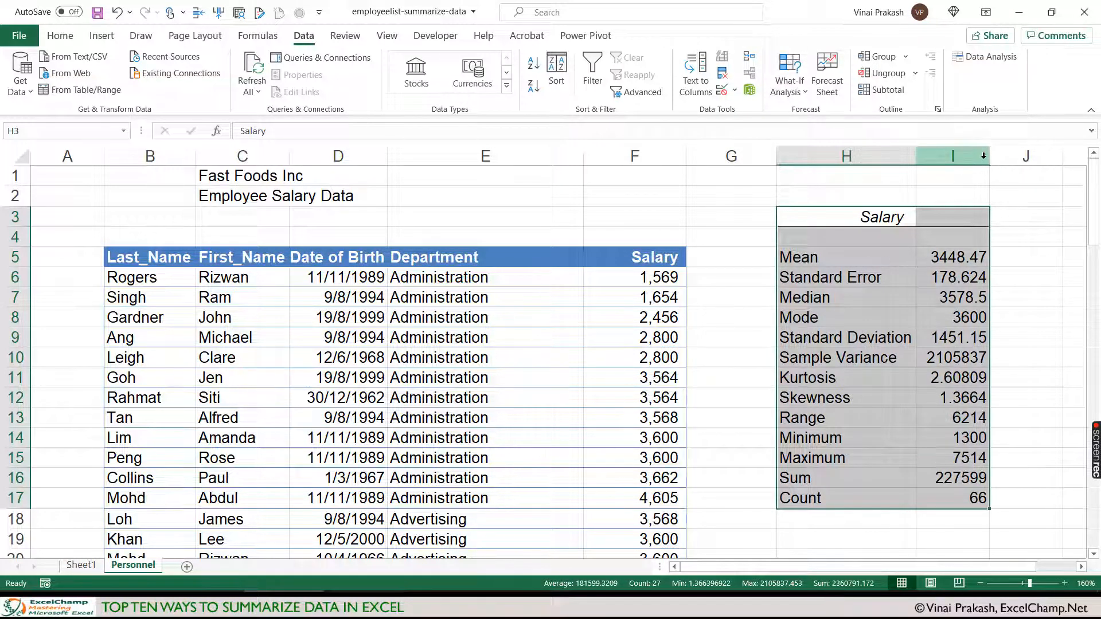
drag(989, 156, 1000, 163)
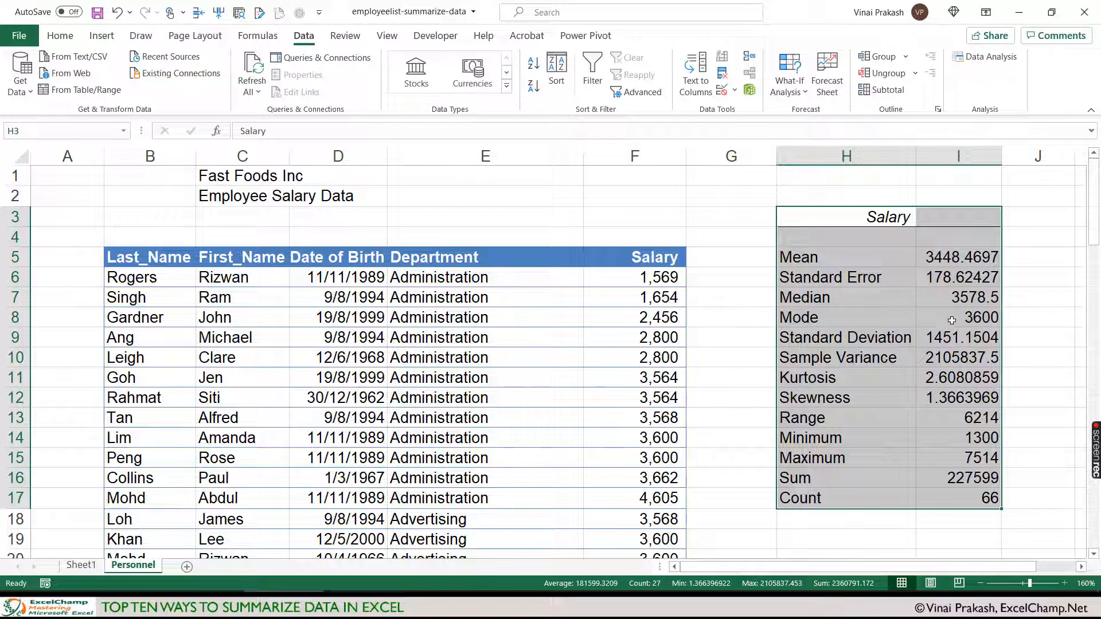
Step: Examine the salary statistics in column I, including sum, count, maximum, minimum, mean, standard error, median and mode
click(964, 481)
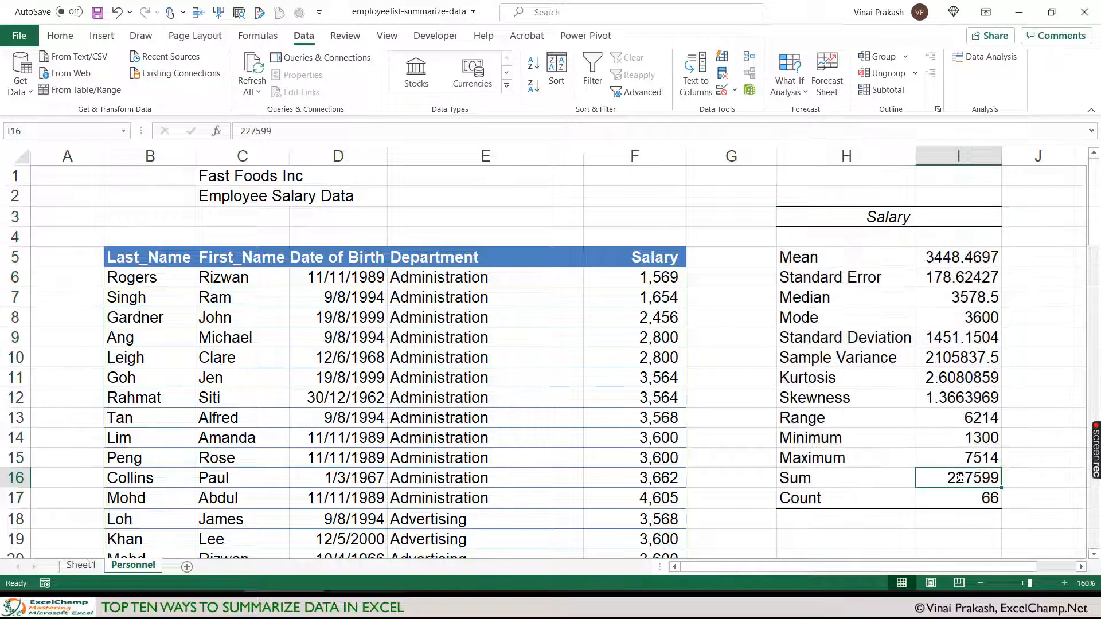
click(942, 499)
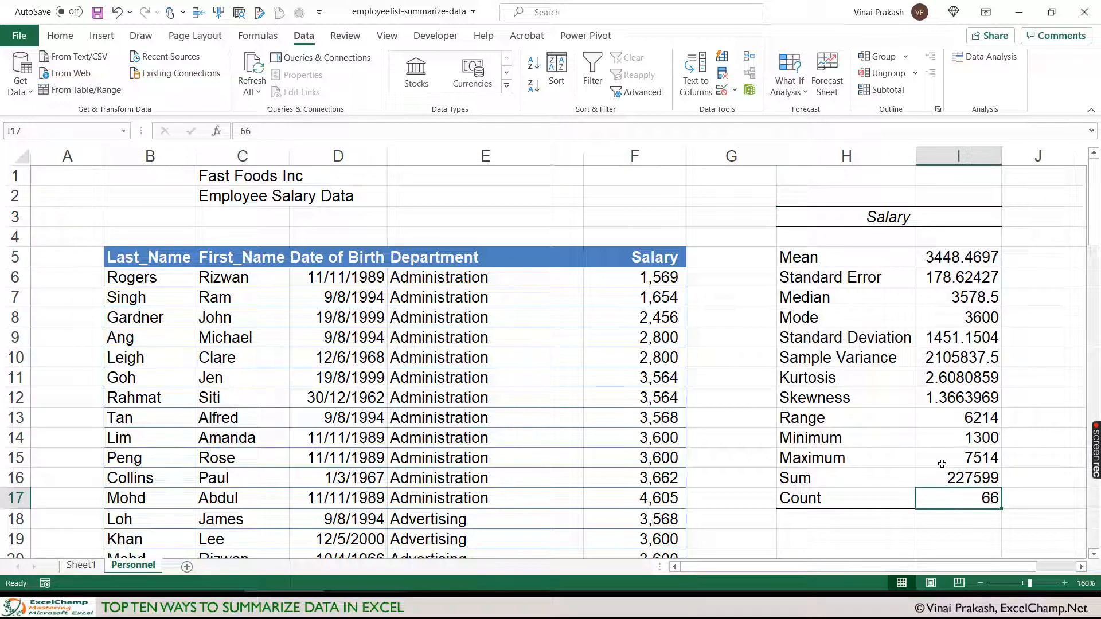
click(941, 464)
click(943, 441)
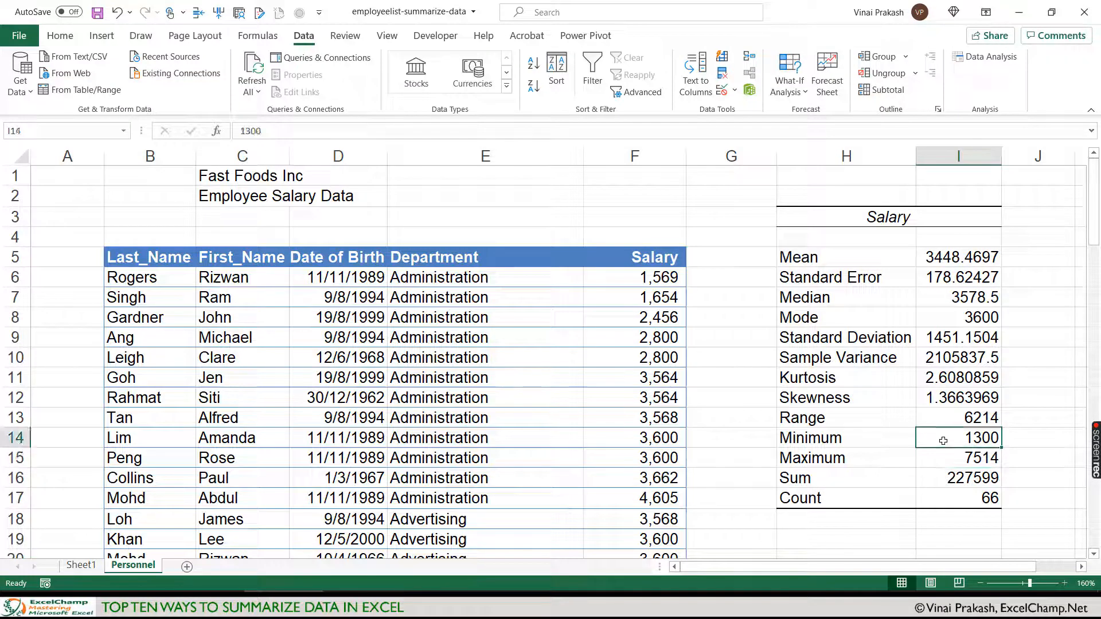
click(950, 257)
click(952, 278)
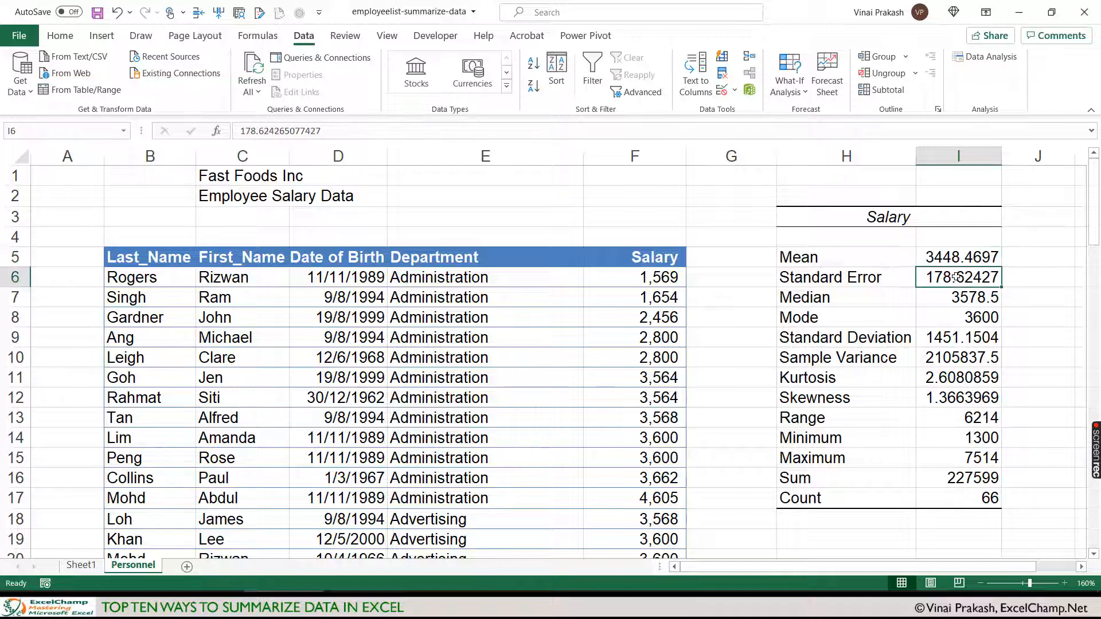
click(963, 301)
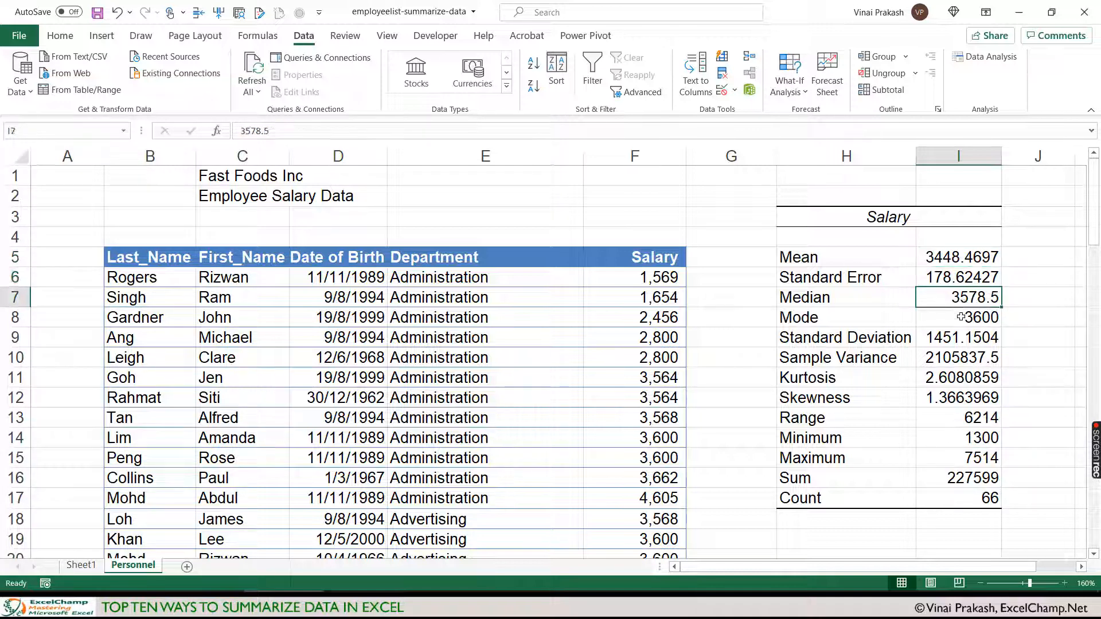
click(961, 317)
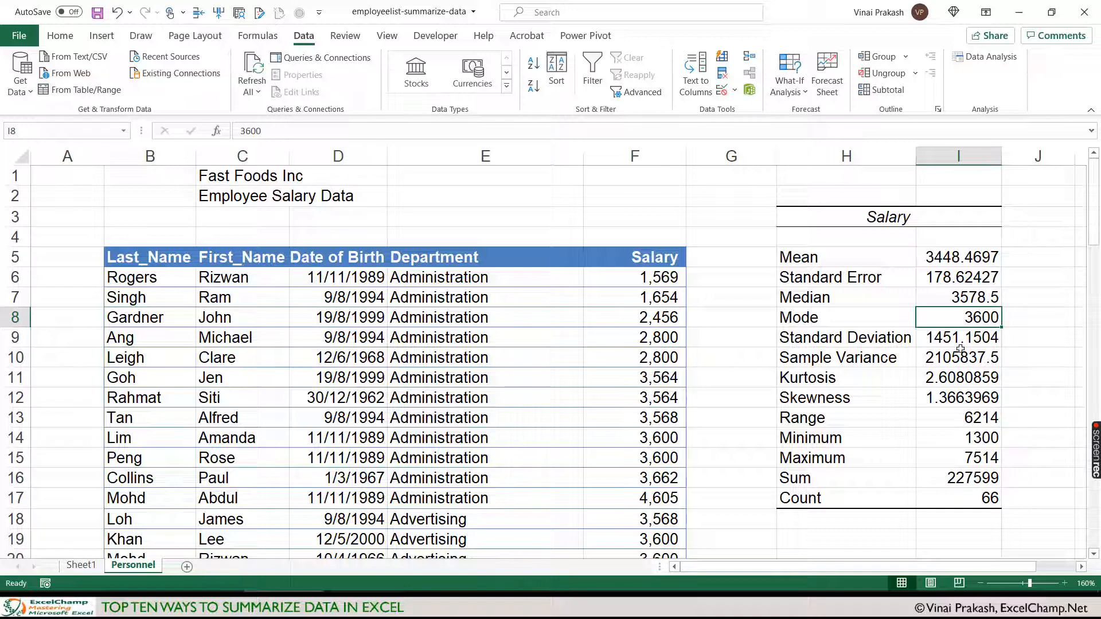